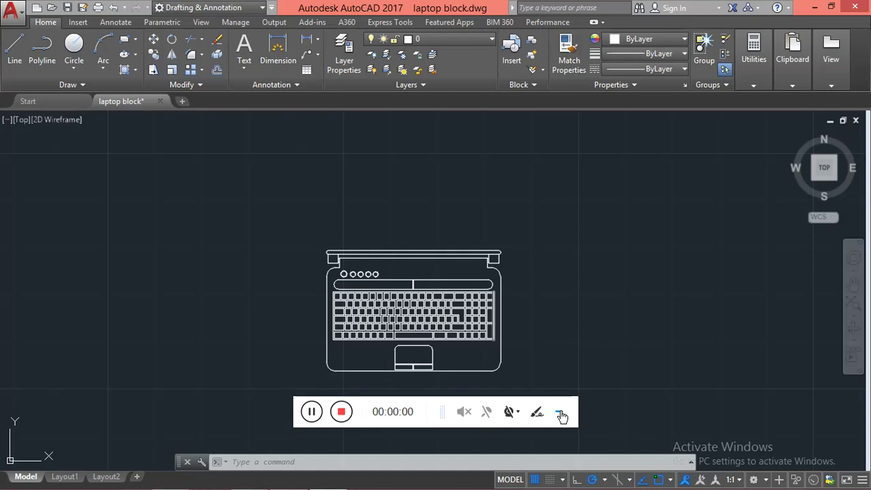
# Zoom out and orbit the flat laptop outline into a tilted 3D view.
pyautogui.click(562, 412)
pyautogui.scroll(4, 469, 300)
pyautogui.moveTo(470, 300); pyautogui.dragTo(405, 302, button='middle')
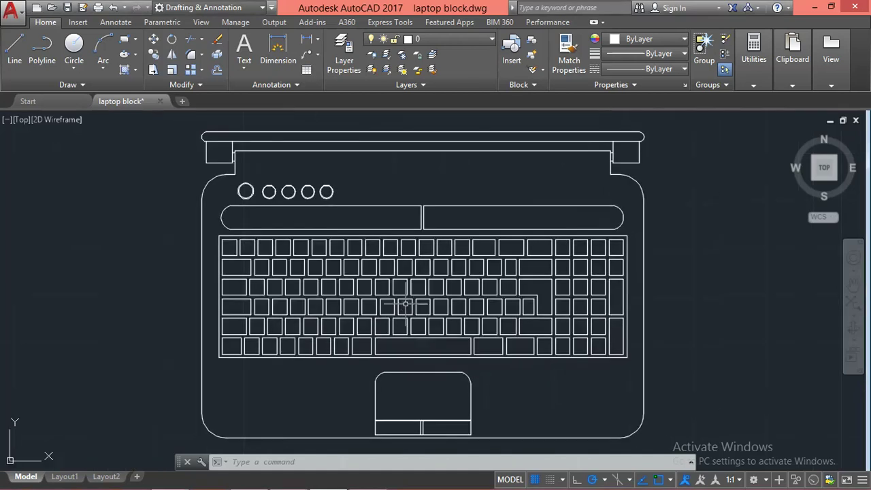
pyautogui.scroll(-5, 405, 302)
pyautogui.scroll(2, 405, 302)
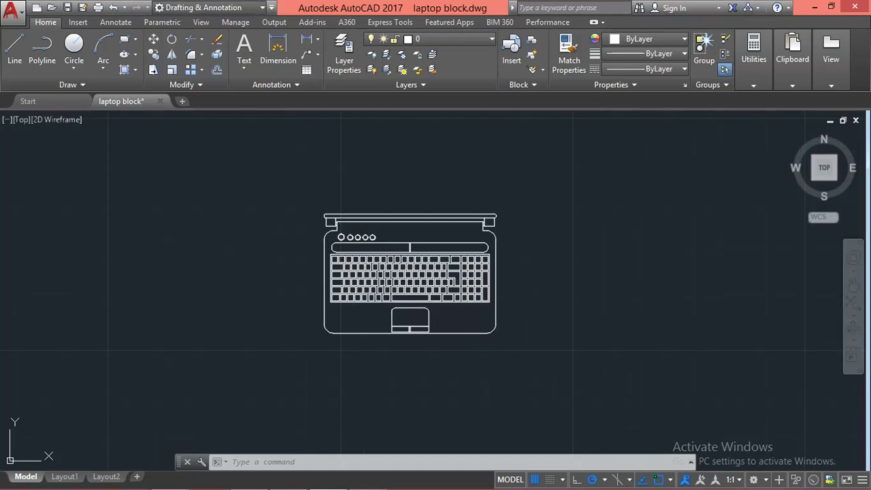
pyautogui.moveTo(476, 306)
pyautogui.keyDown('shift'); pyautogui.mouseDown(button='middle')
pyautogui.moveTo(658, 273)
pyautogui.moveTo(745, 278)
pyautogui.mouseUp(button='middle'); pyautogui.keyUp('shift')
pyautogui.scroll(2, 383, 293)
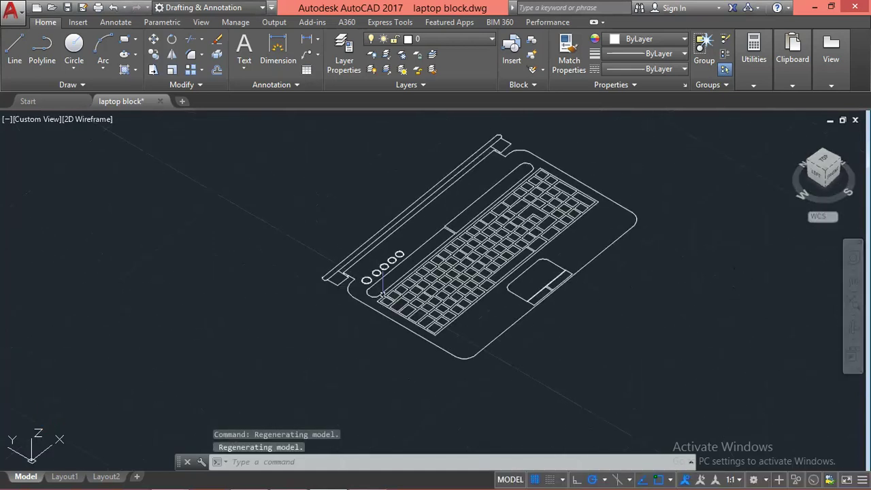
pyautogui.scroll(7, 383, 292)
pyautogui.scroll(-6, 383, 293)
pyautogui.scroll(5, 340, 302)
pyautogui.scroll(-4, 253, 320)
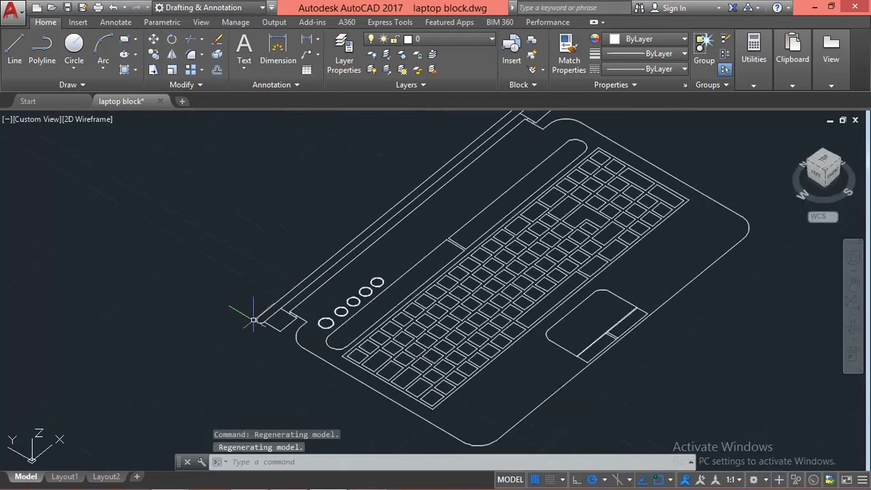
pyautogui.scroll(-3, 259, 306)
pyautogui.scroll(-1, 220, 350)
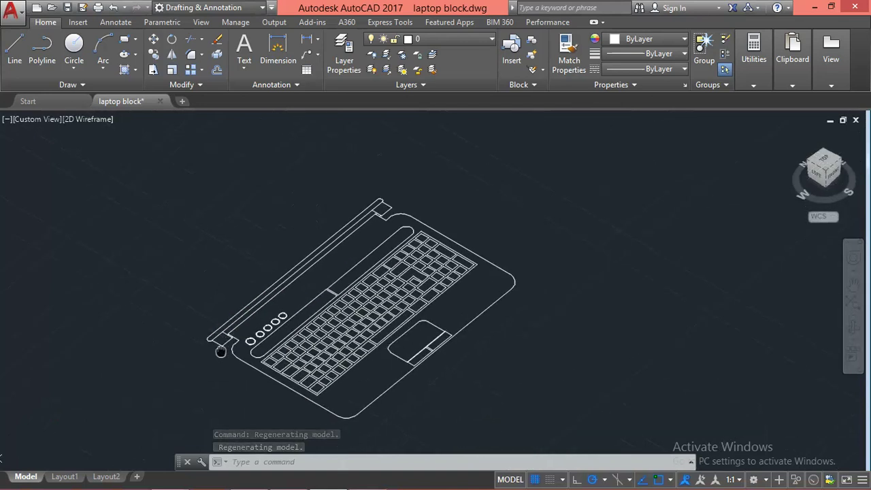
pyautogui.scroll(4, 221, 350)
pyautogui.scroll(-2, 243, 357)
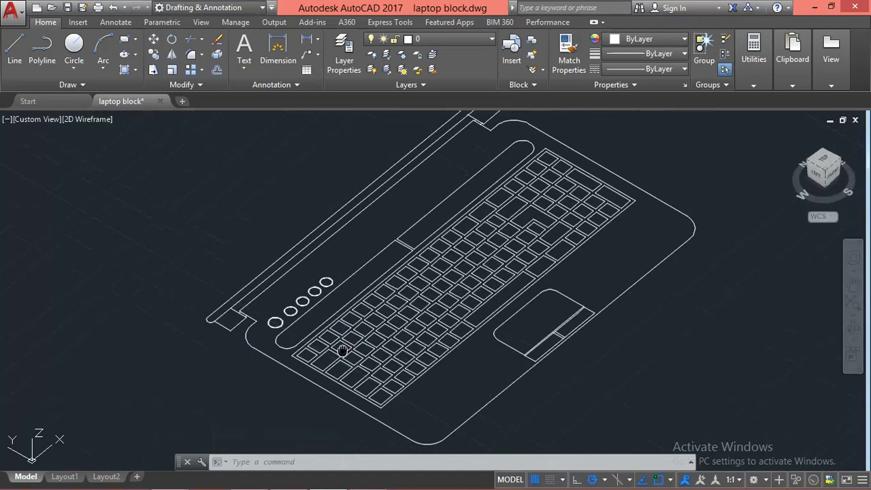
pyautogui.moveTo(342, 350); pyautogui.dragTo(286, 339, button='middle')
pyautogui.scroll(4, 154, 315)
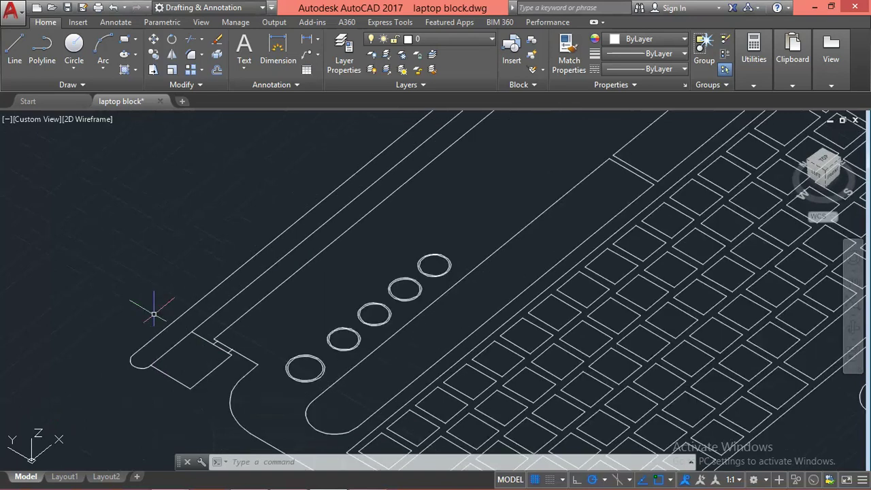
pyautogui.scroll(2, 154, 314)
pyautogui.scroll(-5, 149, 306)
pyautogui.scroll(5, 198, 322)
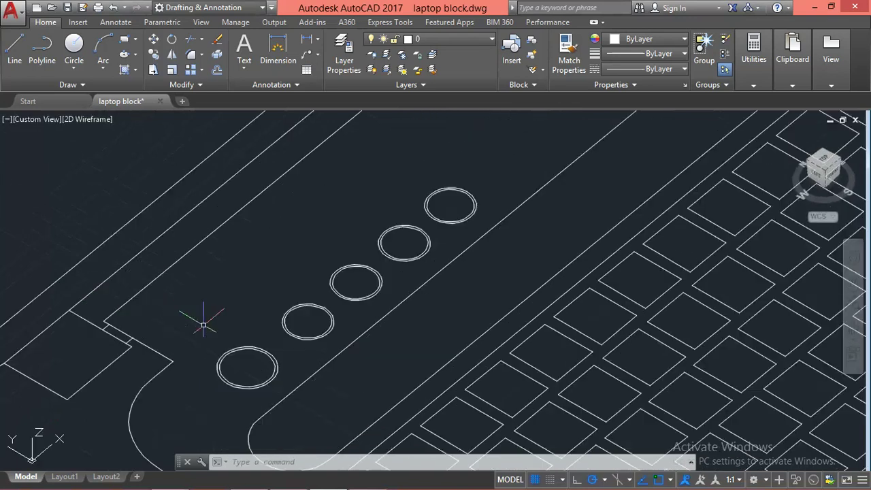
pyautogui.scroll(-5, 204, 324)
pyautogui.scroll(3, 325, 333)
pyautogui.scroll(1, 334, 354)
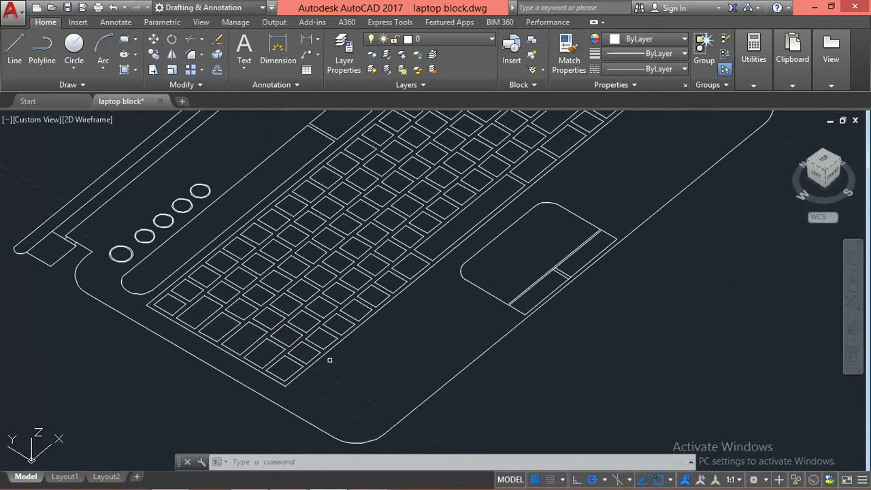
pyautogui.scroll(-2, 303, 392)
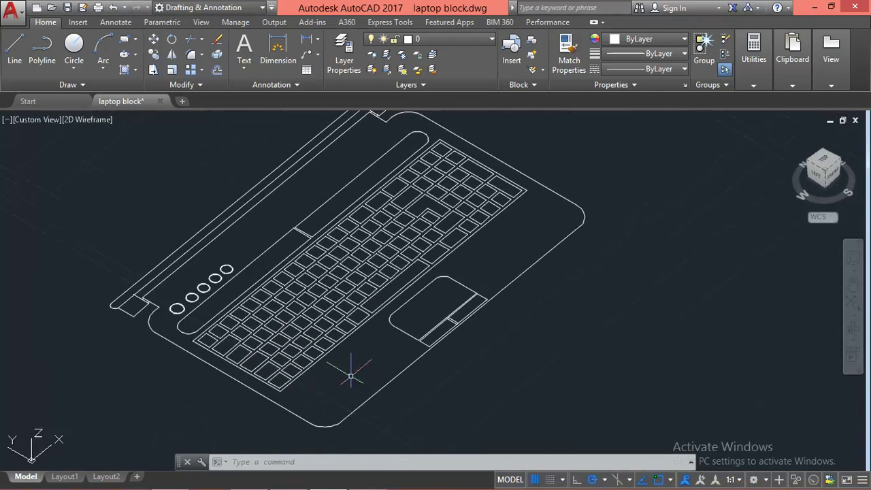
# Press-pull the base, keys, button openings and touchpad areas, ending with a 1.2 height.
pyautogui.write('PR')
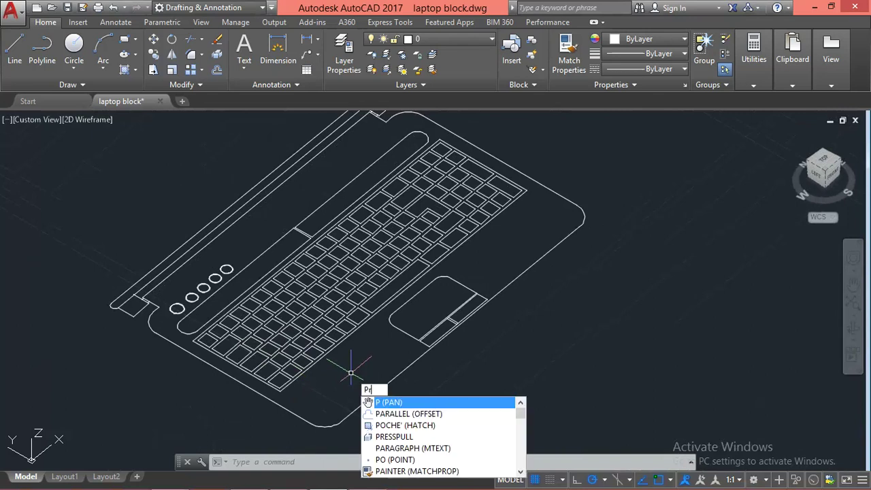
pyautogui.write('E')
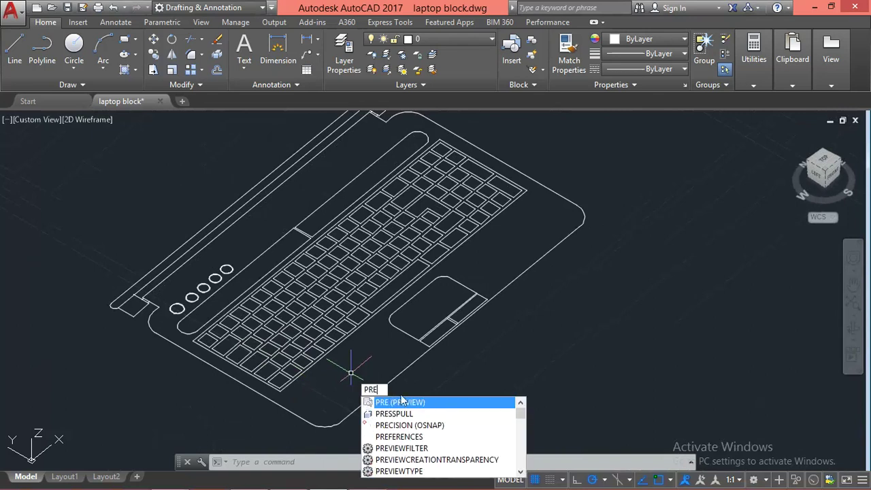
pyautogui.press('Escape')
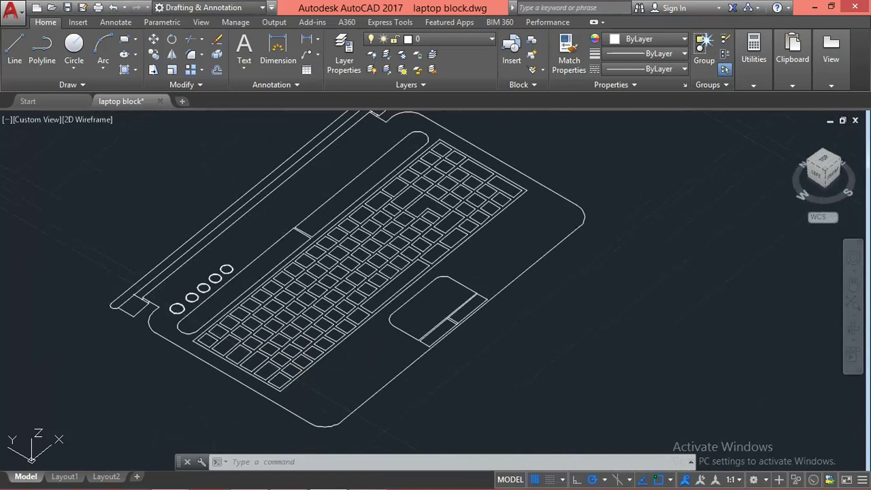
pyautogui.hotkey('ctrl', 'shift', 'e')
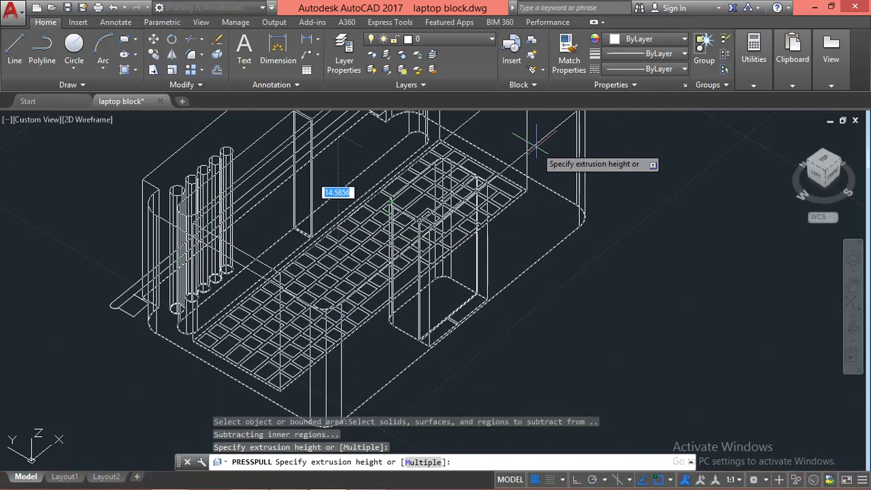
pyautogui.write('1.2')
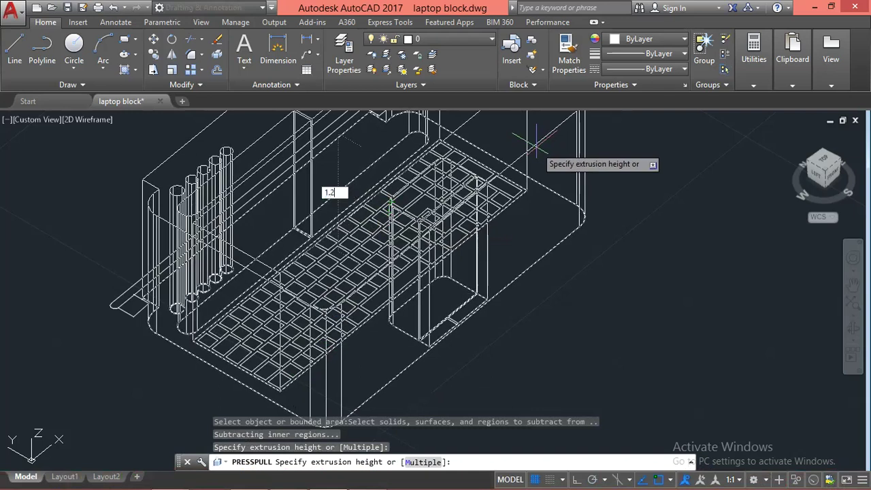
pyautogui.press('Return')
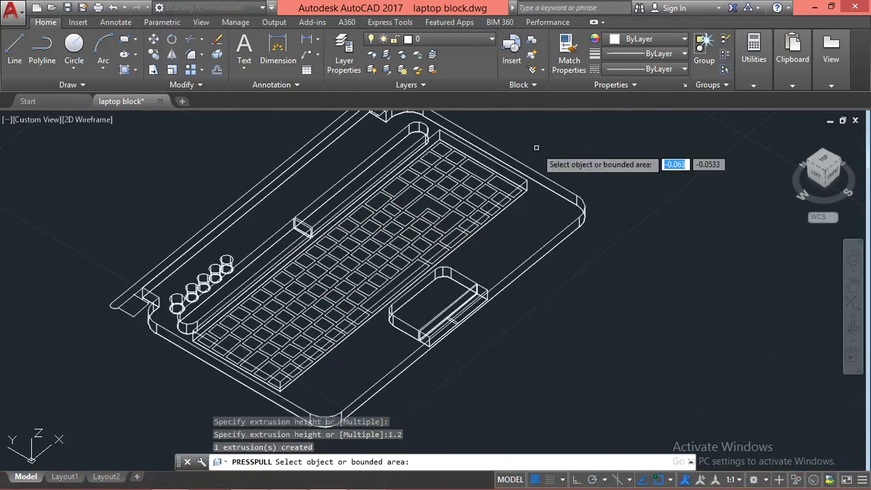
pyautogui.press('Escape')
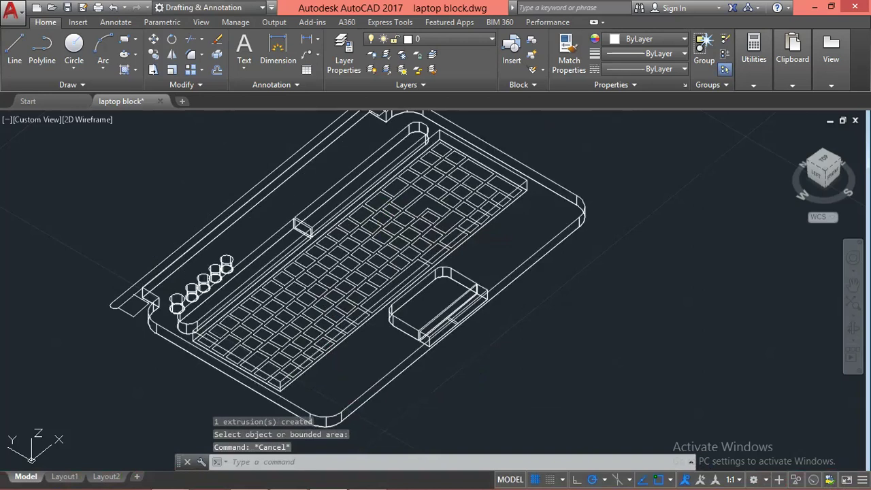
# Switch from Drafting & Annotation to the 3D Modeling workspace.
pyautogui.hotkey('ctrl', 'a')
pyautogui.scroll(5, 191, 310)
pyautogui.scroll(-2, 190, 299)
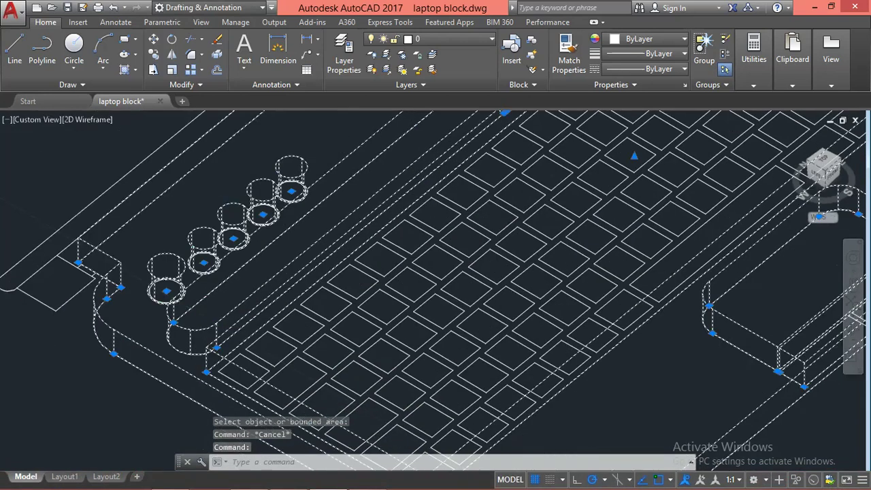
pyautogui.scroll(1, 240, 293)
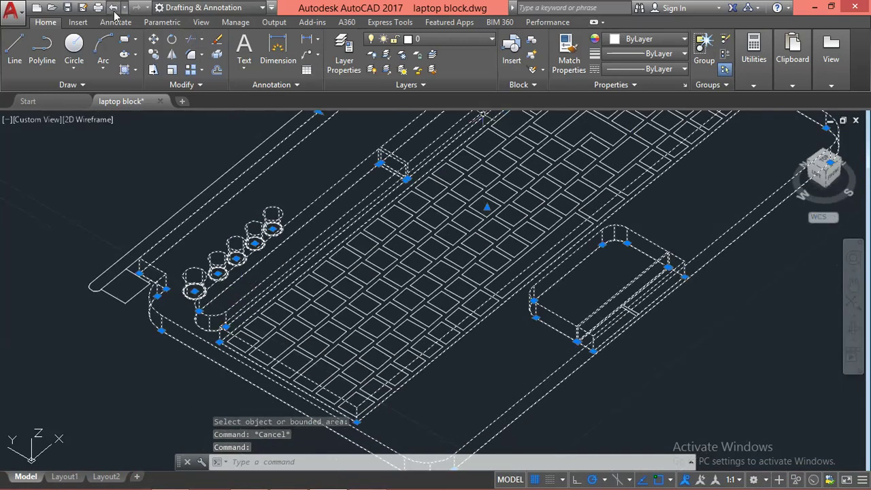
pyautogui.click(204, 7)
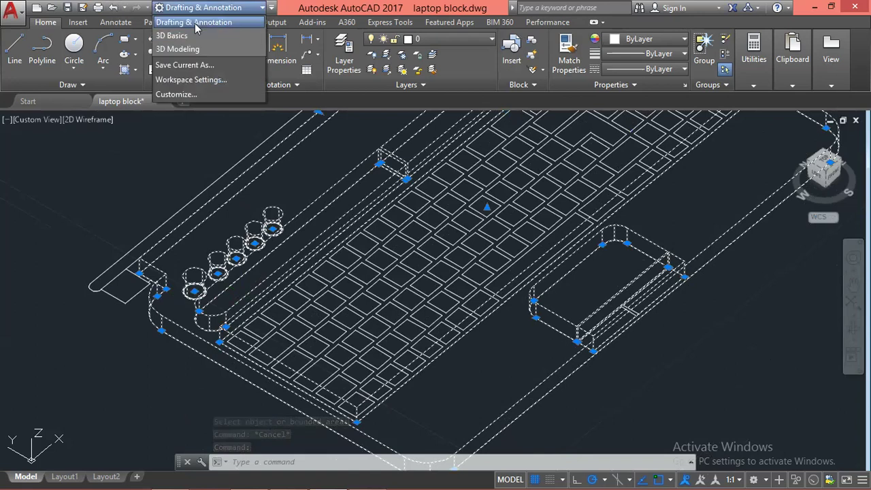
pyautogui.click(191, 55)
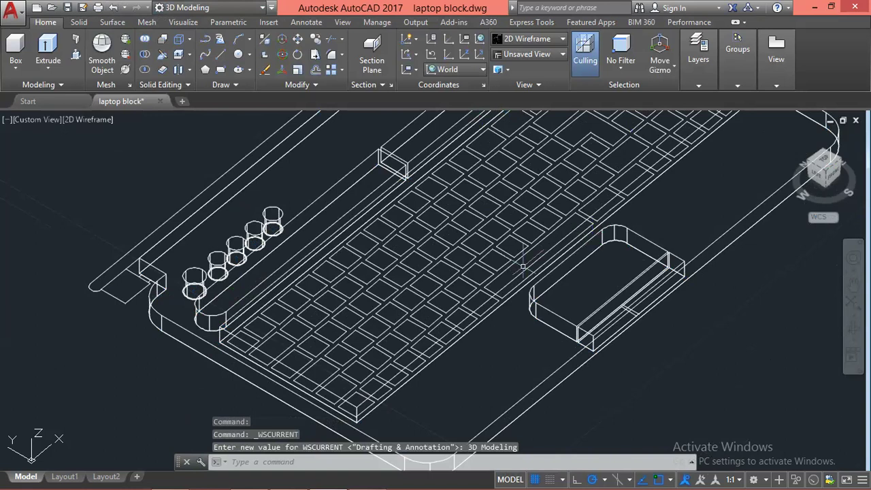
pyautogui.press('Escape')
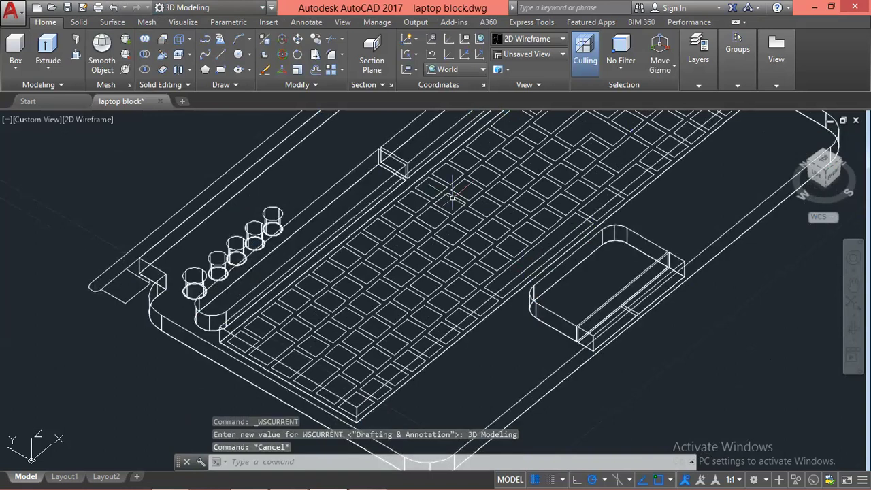
pyautogui.press('Escape')
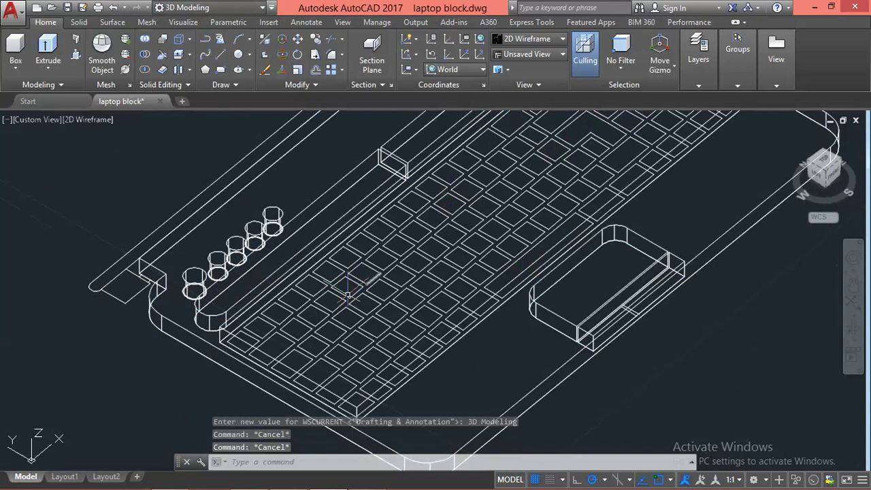
pyautogui.scroll(-2, 166, 325)
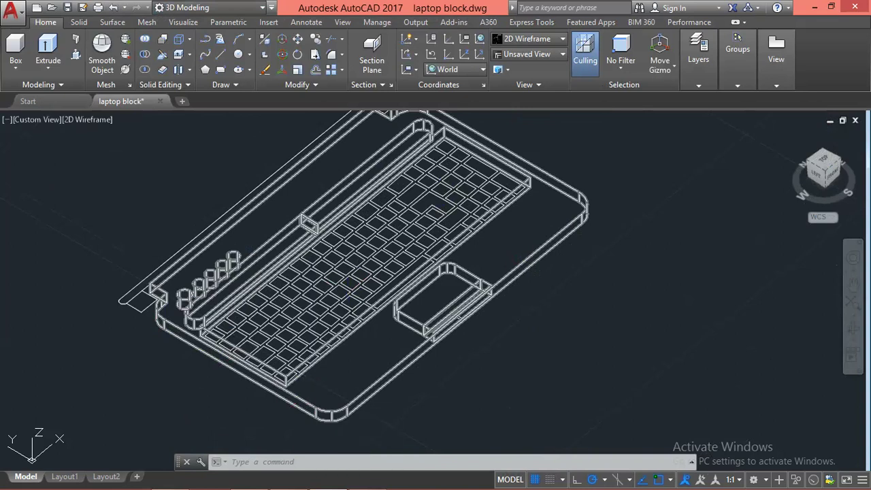
pyautogui.press('Escape')
pyautogui.press('Escape')
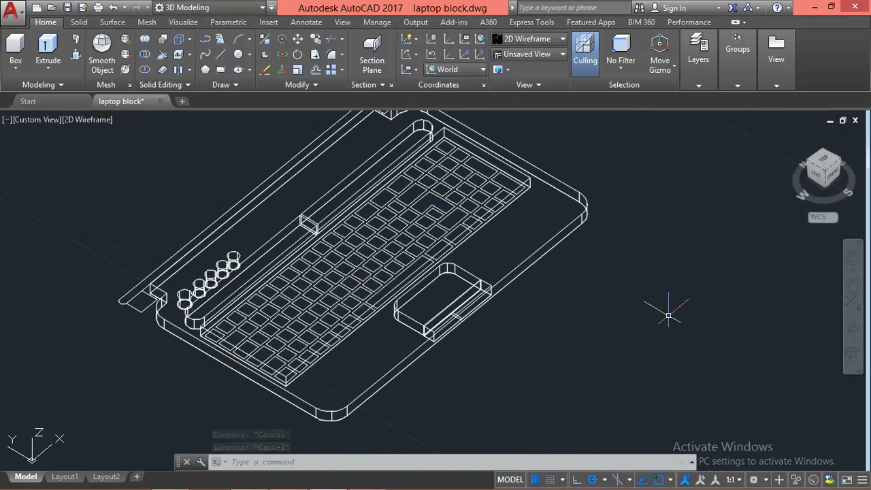
# Shade the laptop base in the Conceptual visual style and frame the keyboard.
pyautogui.click(547, 39)
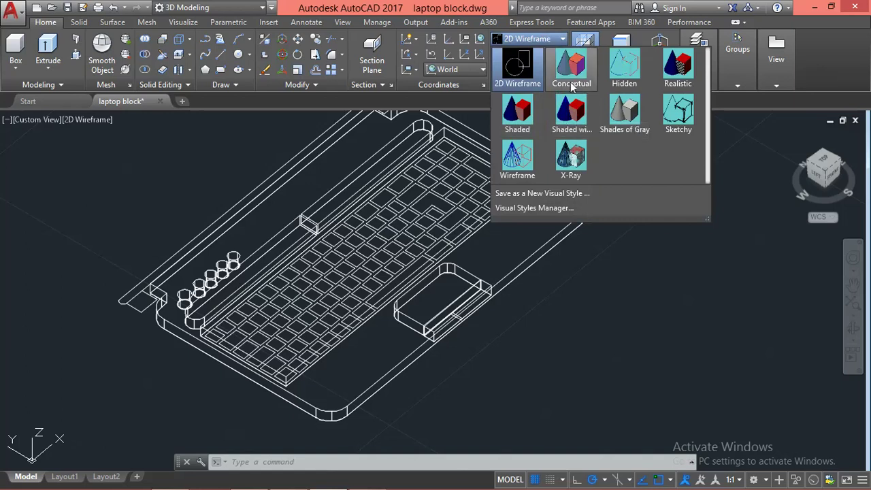
pyautogui.click(571, 75)
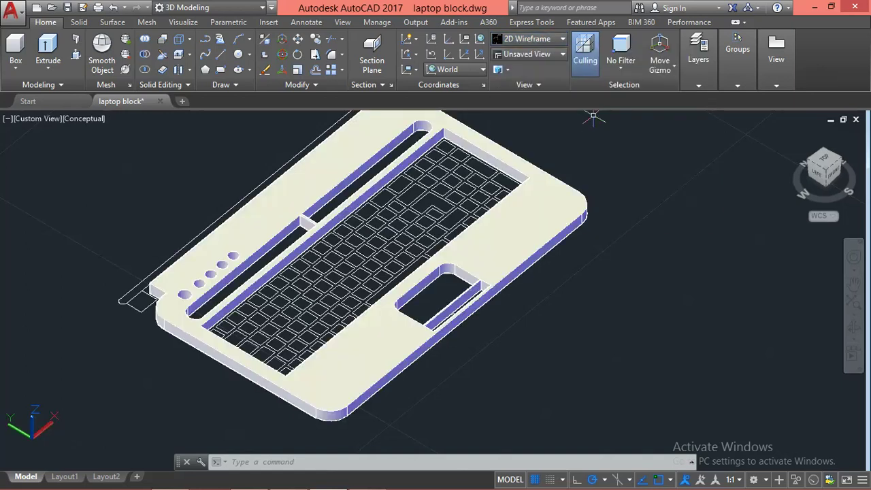
pyautogui.scroll(1, 107, 196)
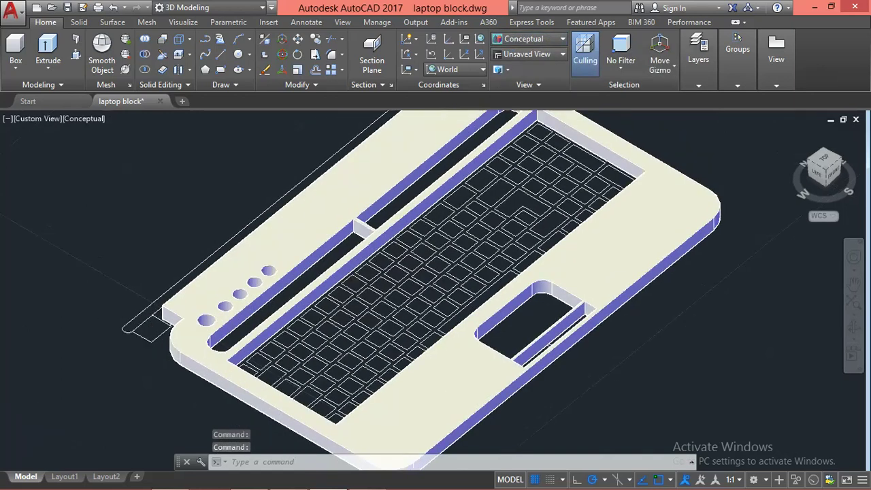
pyautogui.scroll(-1, 510, 301)
pyautogui.scroll(-1, 490, 273)
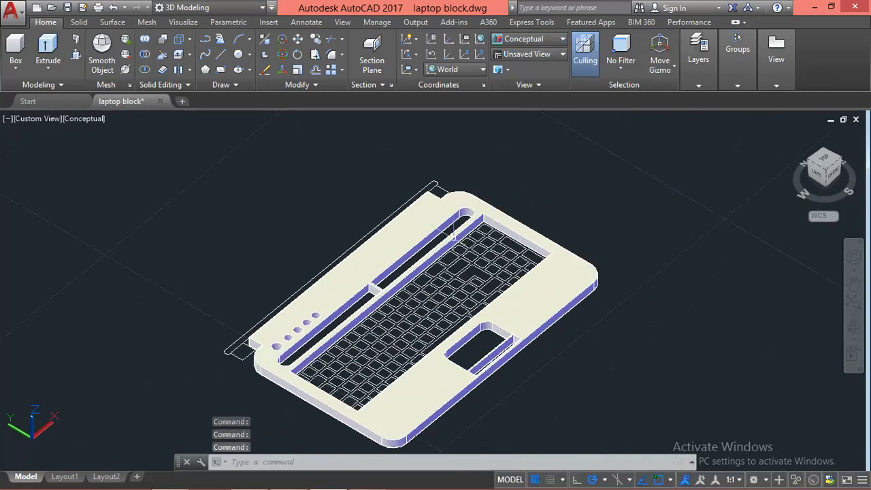
pyautogui.scroll(1, 477, 217)
pyautogui.scroll(1, 529, 190)
pyautogui.scroll(-1, 529, 194)
pyautogui.scroll(-1, 531, 198)
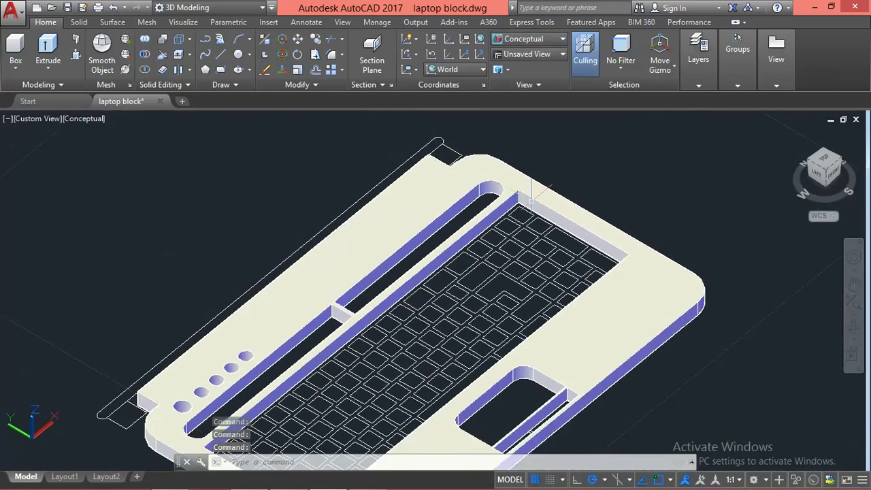
pyautogui.moveTo(432, 362); pyautogui.dragTo(511, 278, button='middle')
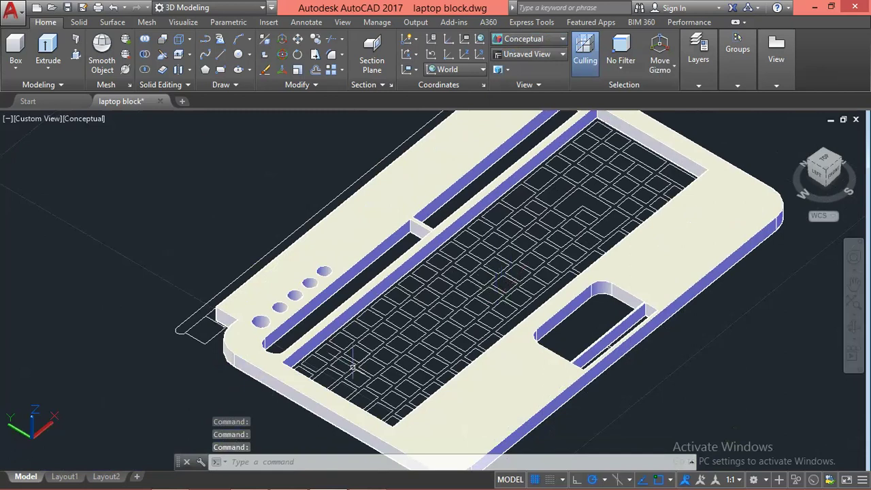
pyautogui.scroll(1, 599, 320)
pyautogui.scroll(1, 599, 319)
pyautogui.moveTo(541, 332)
pyautogui.mouseDown(button='middle')
pyautogui.moveTo(530, 338)
pyautogui.moveTo(512, 316)
pyautogui.moveTo(545, 354)
pyautogui.moveTo(490, 324)
pyautogui.moveTo(522, 335)
pyautogui.moveTo(547, 239)
pyautogui.mouseUp(button='middle')
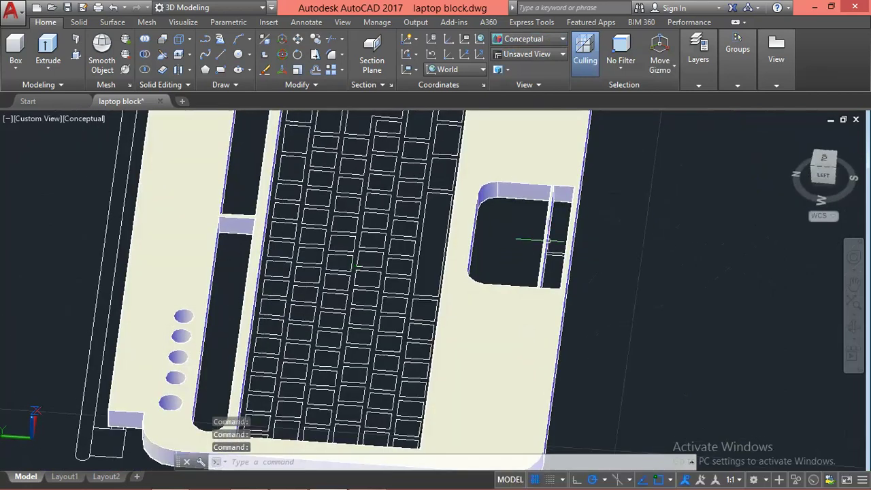
# Press-pull the right pocket's upper area, lower button area and touchpad up 1.4.
pyautogui.scroll(1, 547, 239)
pyautogui.scroll(1, 522, 270)
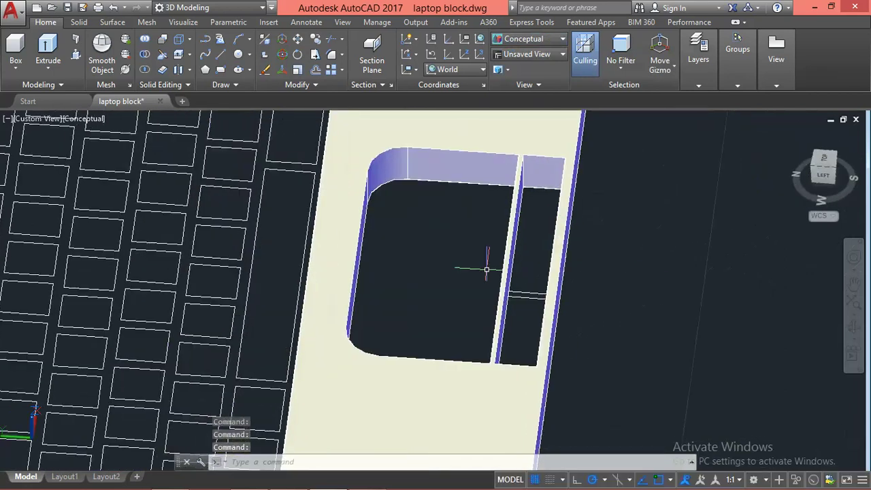
pyautogui.write('PREs')
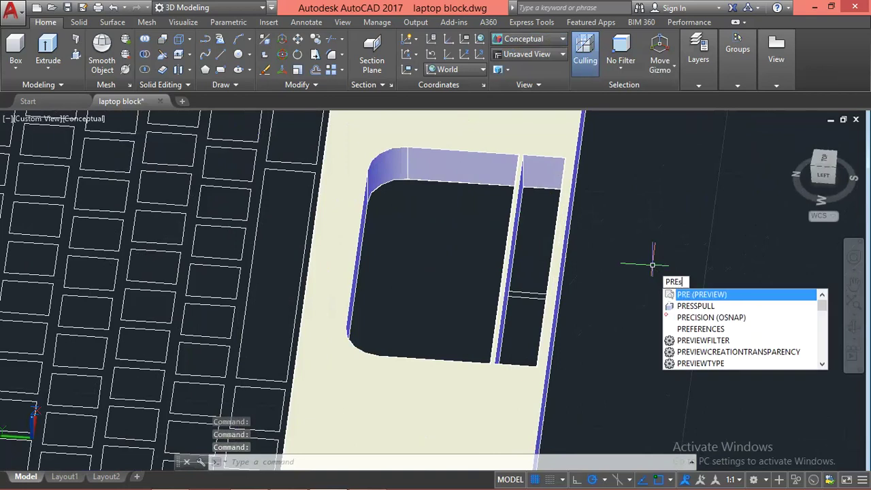
pyautogui.write('s')
pyautogui.press('Return')
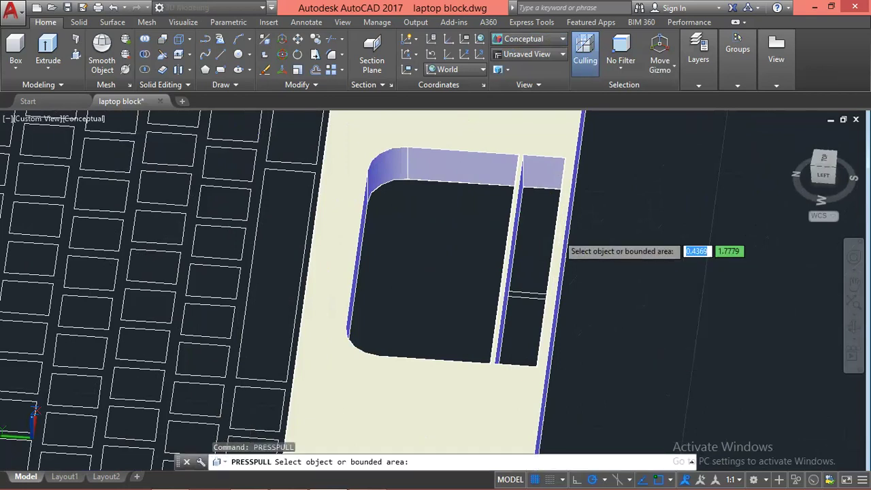
pyautogui.click(530, 225)
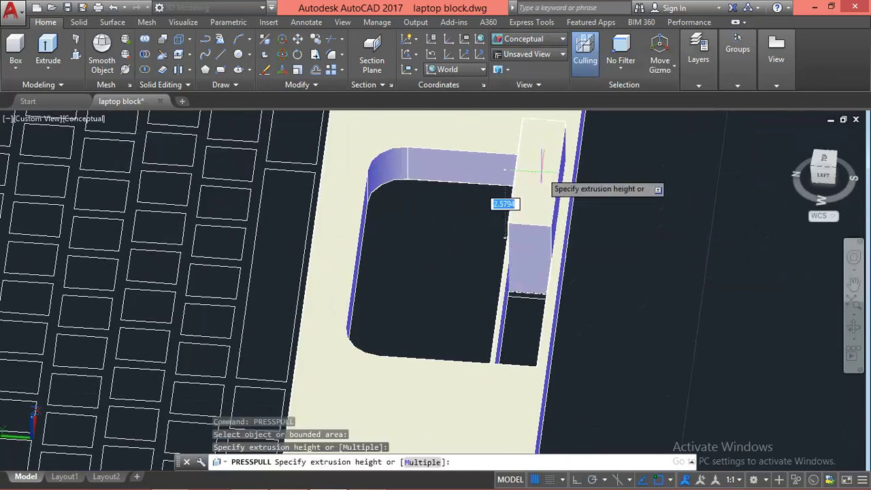
pyautogui.write('1.4')
pyautogui.press('Return')
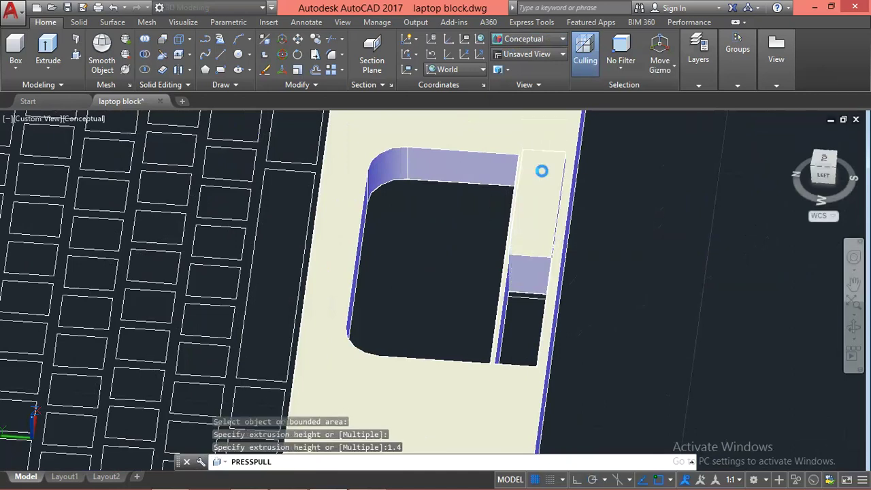
pyautogui.click(523, 322)
pyautogui.click(514, 279)
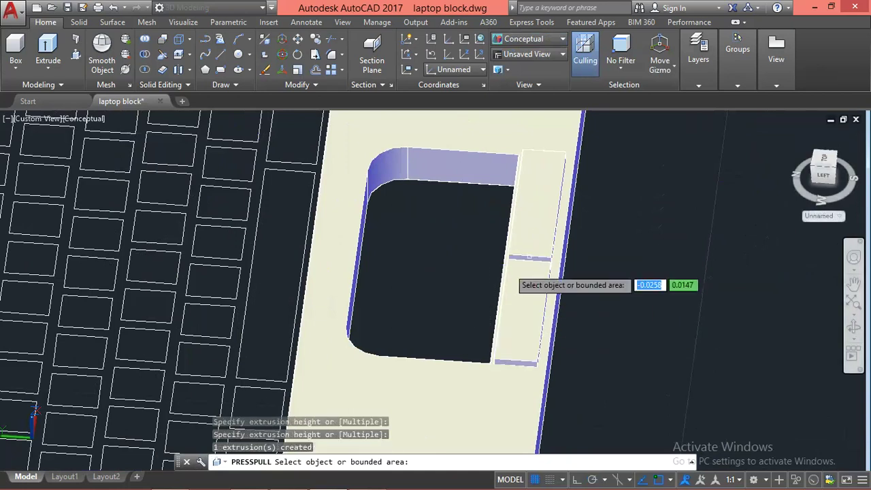
pyautogui.click(431, 265)
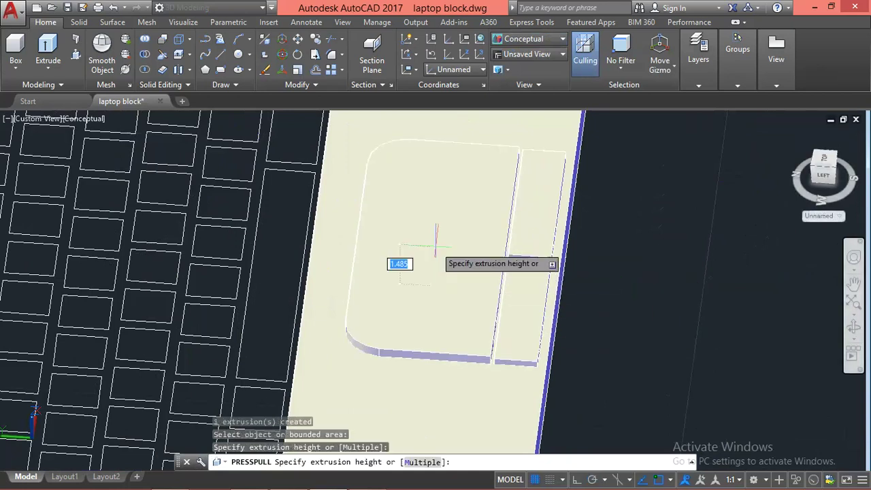
pyautogui.click(521, 276)
# Orbit and pan around the laptop to review the raised touchpad and buttons.
pyautogui.scroll(-2, 521, 276)
pyautogui.keyDown('shift'); pyautogui.moveTo(545, 285); pyautogui.dragTo(734, 292, button='middle'); pyautogui.keyUp('shift')
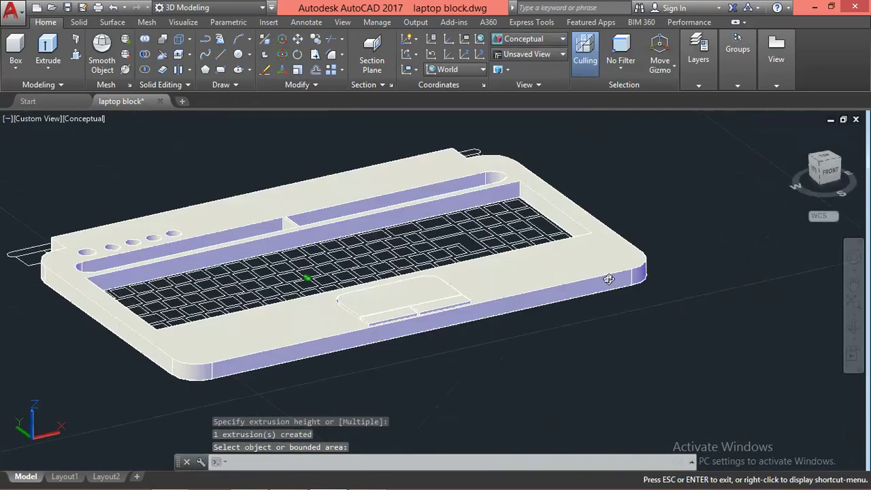
pyautogui.moveTo(678, 313)
pyautogui.keyDown('shift'); pyautogui.mouseDown(button='middle')
pyautogui.moveTo(642, 292)
pyautogui.moveTo(674, 295)
pyautogui.mouseUp(button='middle'); pyautogui.keyUp('shift')
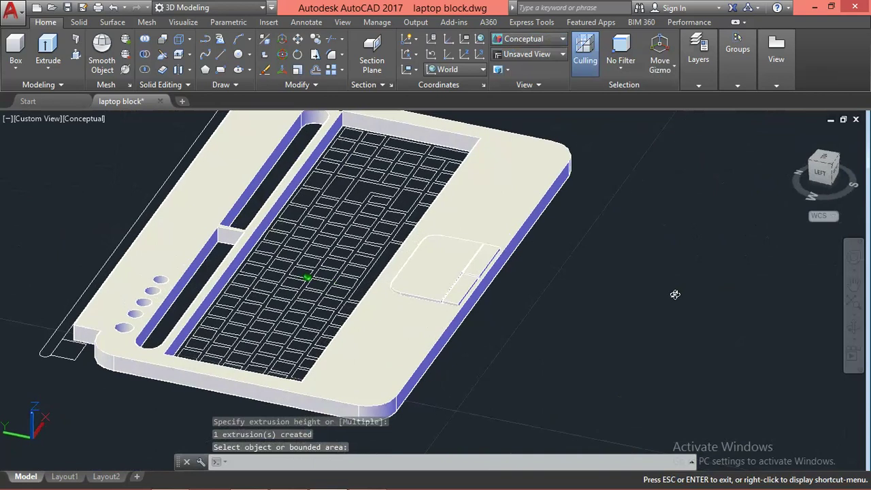
pyautogui.scroll(2, 531, 272)
pyautogui.moveTo(546, 301); pyautogui.dragTo(553, 322, button='middle')
pyautogui.press('Escape')
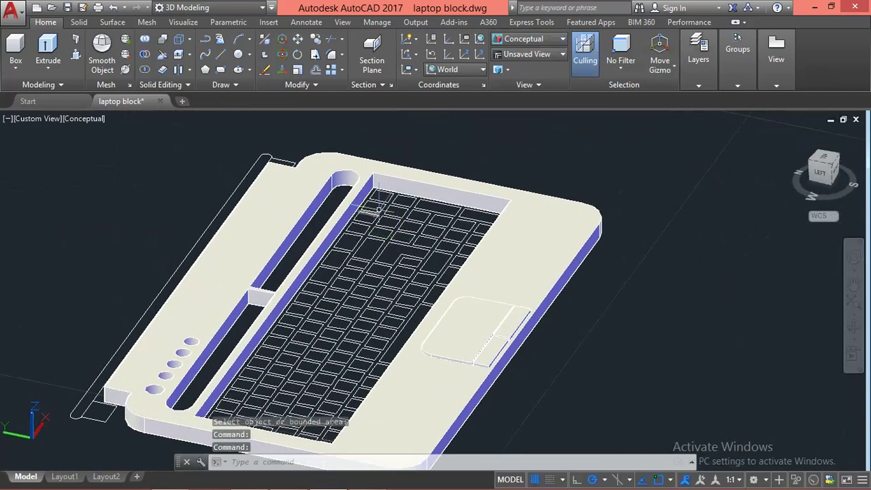
pyautogui.scroll(2, 381, 201)
pyautogui.scroll(2, 381, 201)
pyautogui.press('Return')
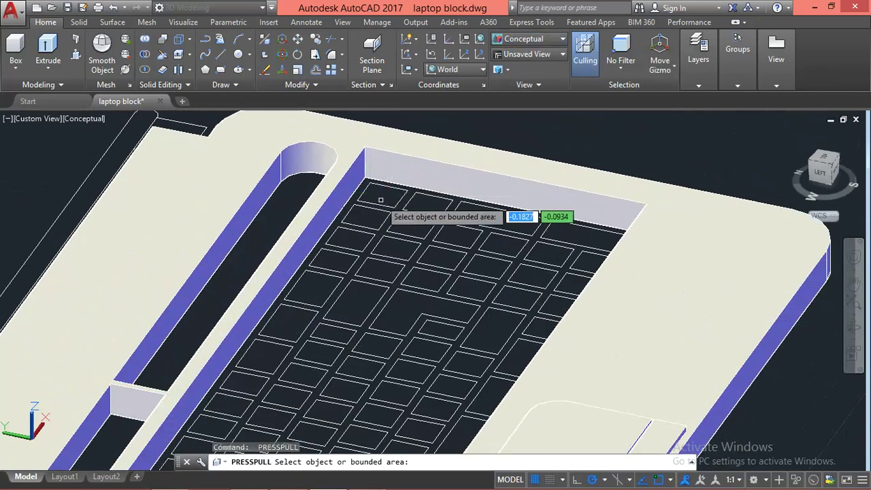
pyautogui.press('Return')
pyautogui.click(385, 195)
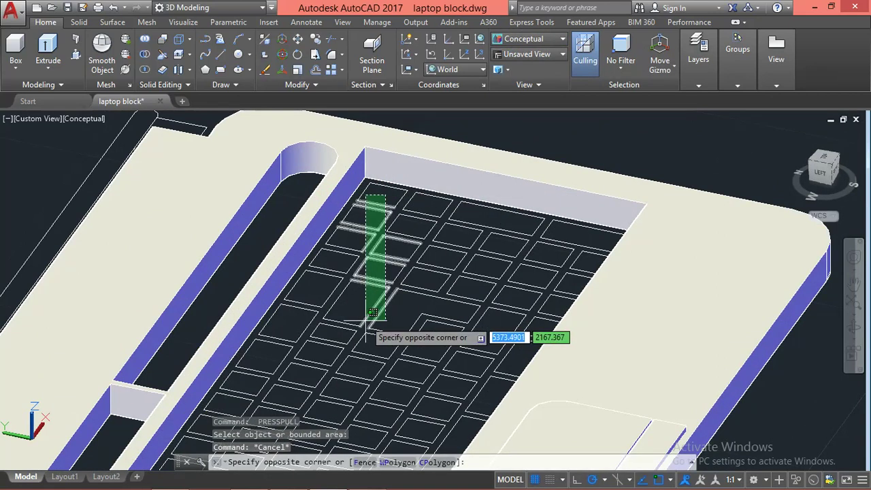
pyautogui.press('Escape')
pyautogui.press('Escape')
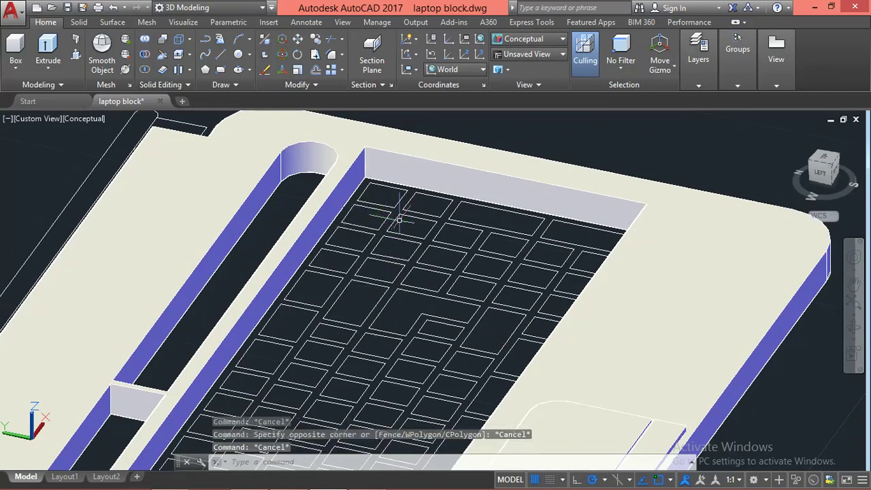
pyautogui.scroll(-3, 399, 219)
pyautogui.scroll(-2, 400, 219)
pyautogui.keyDown('shift'); pyautogui.moveTo(350, 281); pyautogui.dragTo(304, 315, button='middle'); pyautogui.keyUp('shift')
pyautogui.scroll(3, 303, 315)
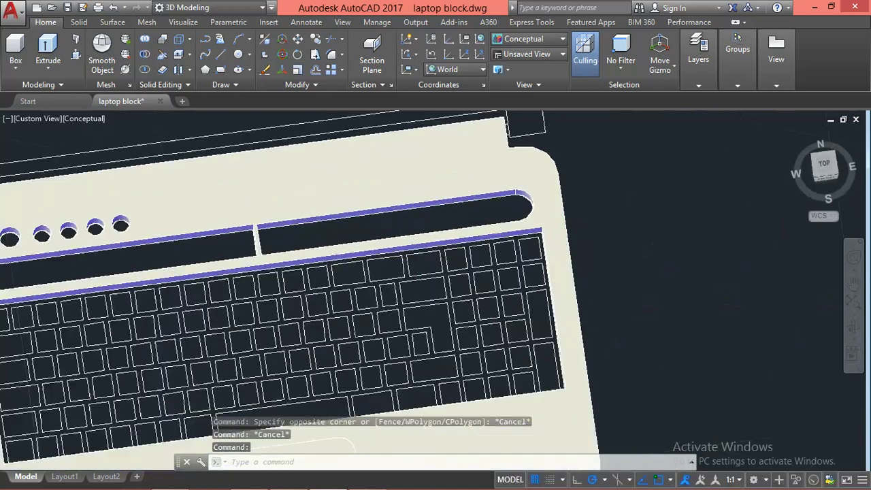
pyautogui.scroll(2, 539, 241)
pyautogui.scroll(-1, 606, 243)
pyautogui.keyDown('shift'); pyautogui.moveTo(606, 243); pyautogui.dragTo(608, 235, button='middle'); pyautogui.keyUp('shift')
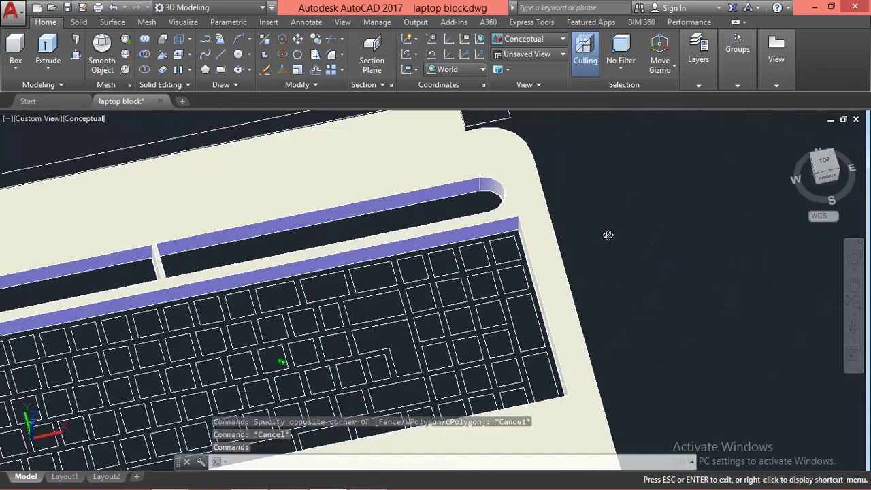
pyautogui.write('pre')
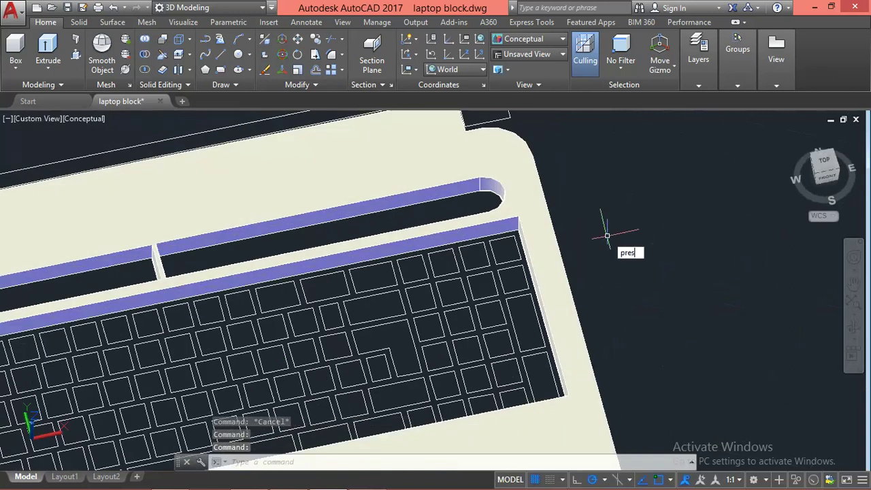
pyautogui.write('s')
pyautogui.press('Return')
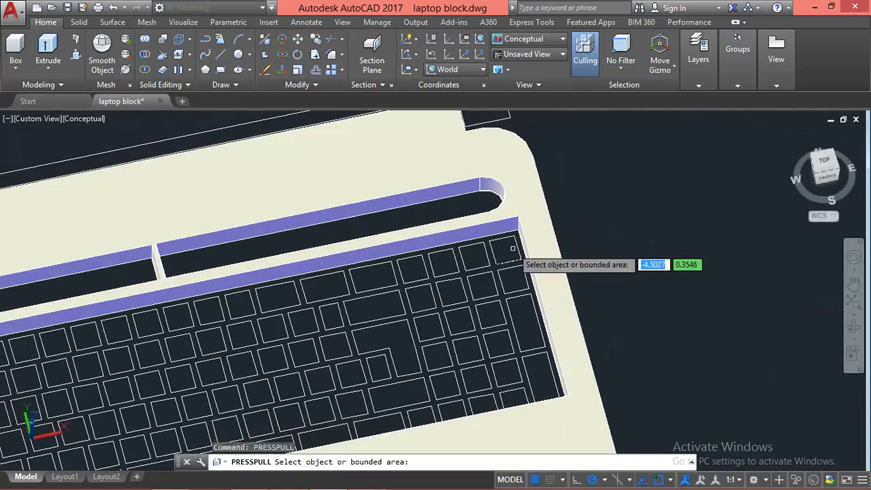
pyautogui.click(503, 244)
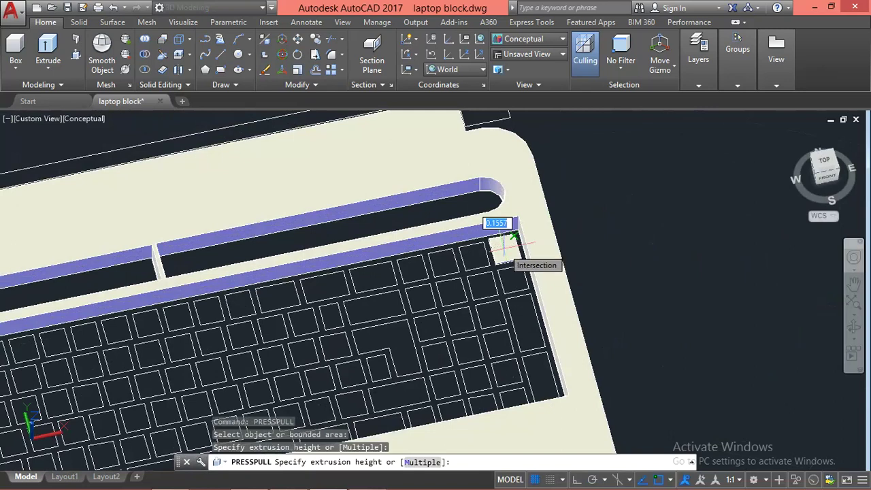
pyautogui.click(507, 239)
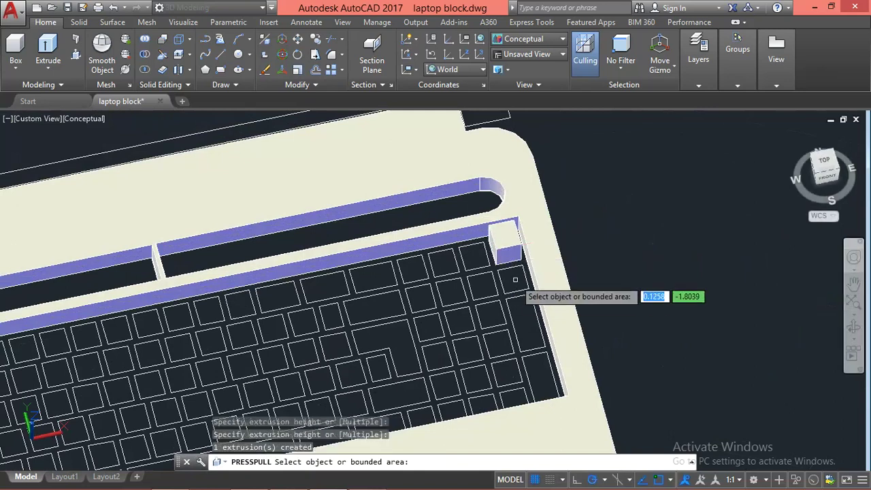
pyautogui.click(516, 280)
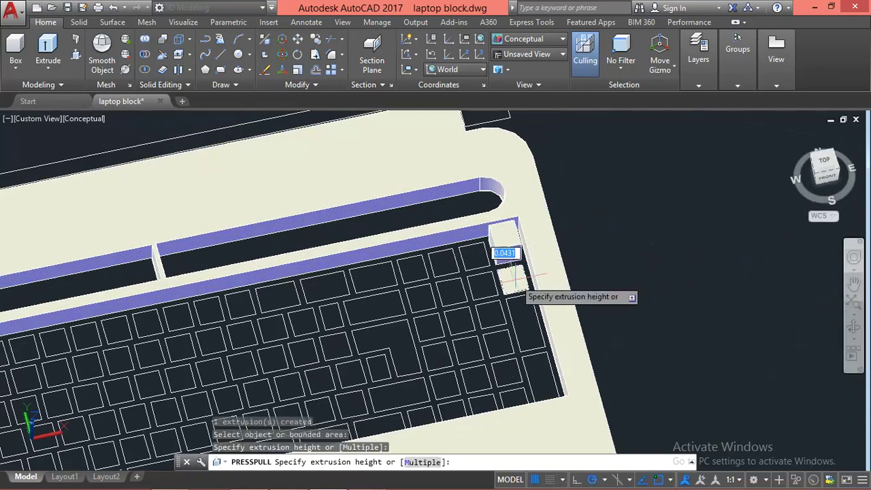
pyautogui.click(516, 272)
pyautogui.click(521, 320)
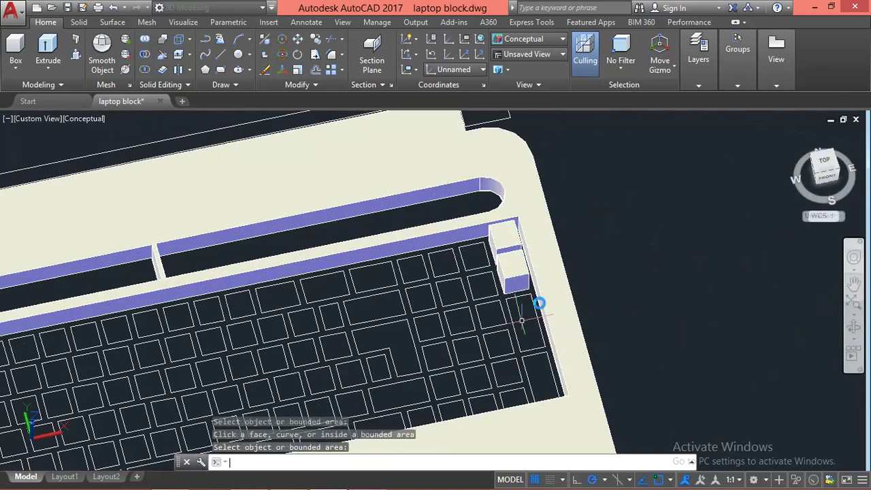
pyautogui.press('Return')
pyautogui.press('Escape')
pyautogui.press('Escape')
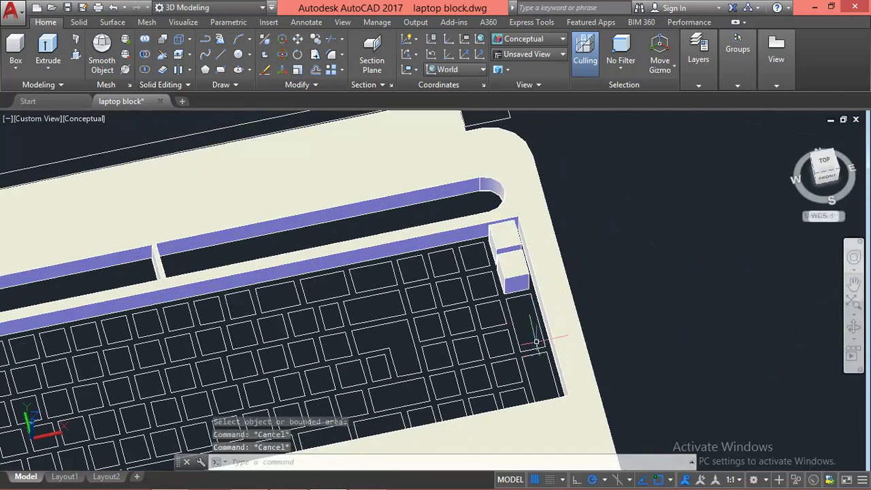
pyautogui.hotkey('ctrl', 'z')
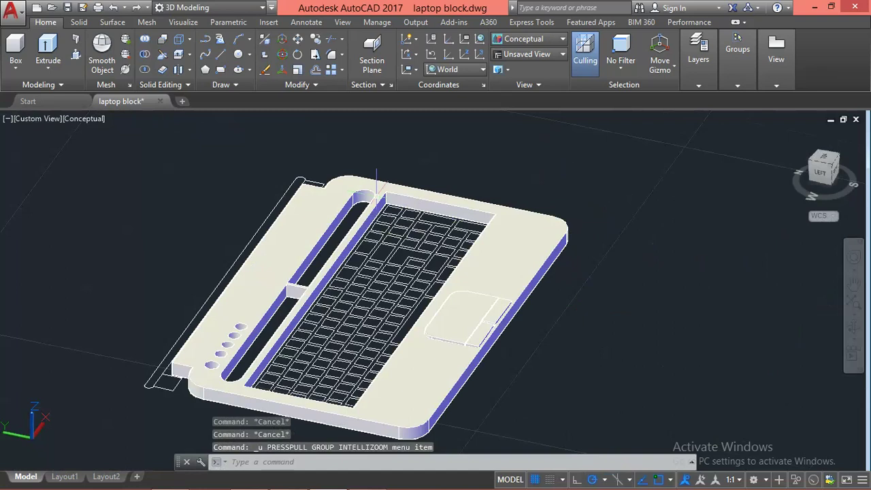
# Press-pull the top-left key outline and the next key to its right.
pyautogui.scroll(4, 376, 183)
pyautogui.scroll(3, 377, 183)
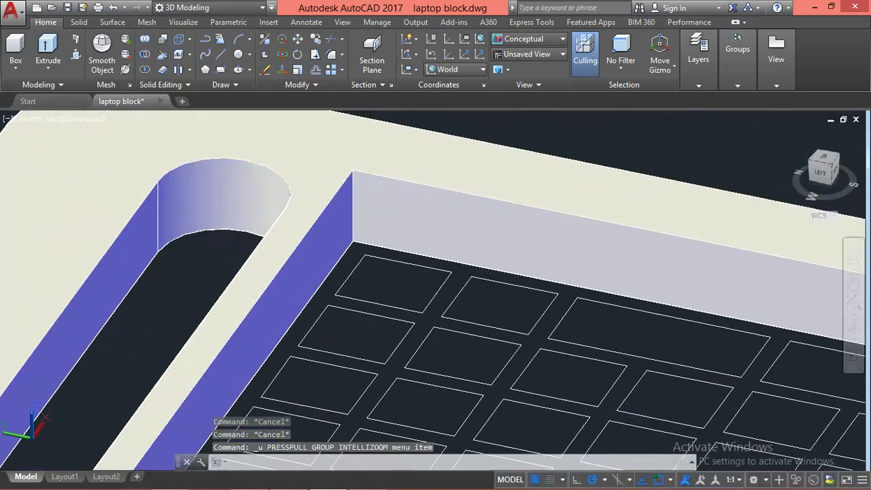
pyautogui.write('p')
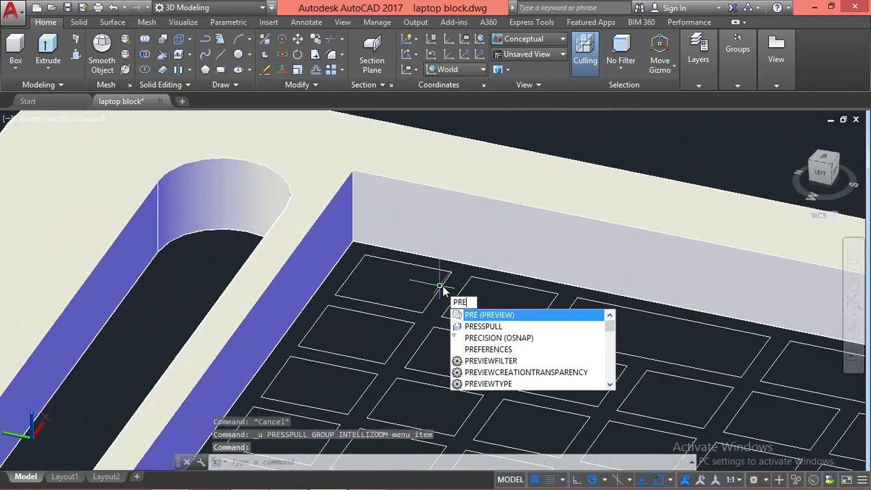
pyautogui.press('Return')
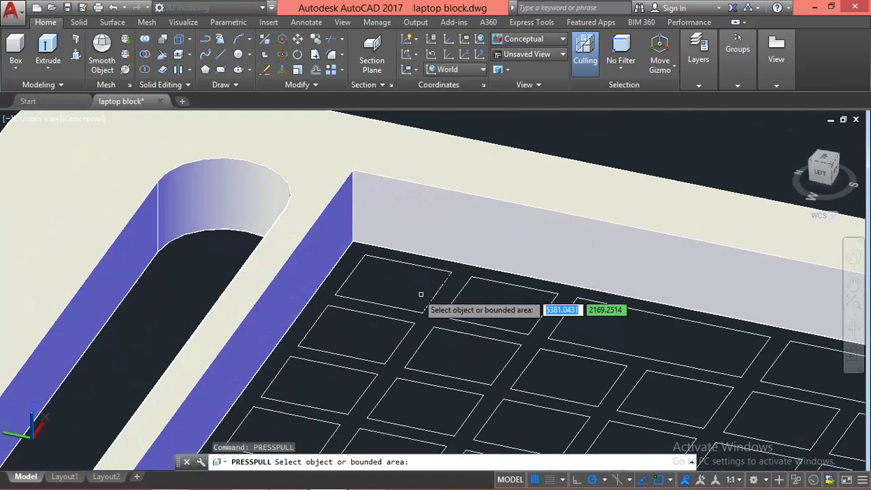
pyautogui.click(403, 283)
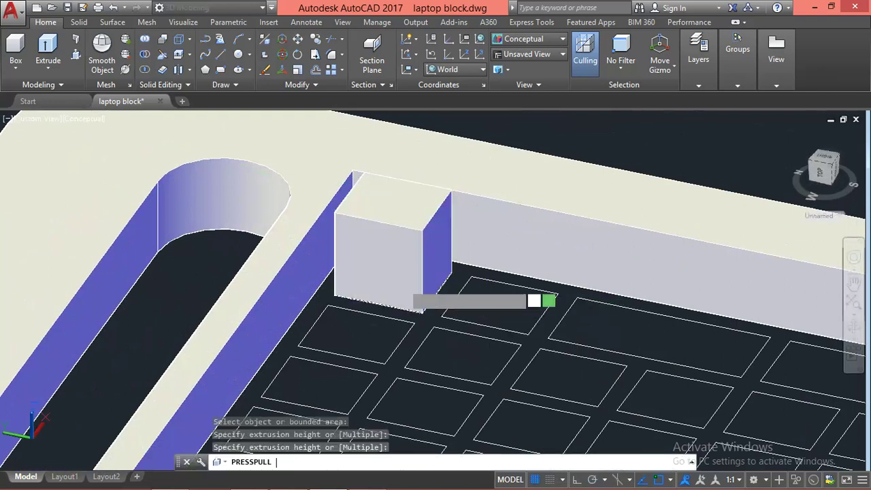
pyautogui.click(422, 311)
pyautogui.click(508, 313)
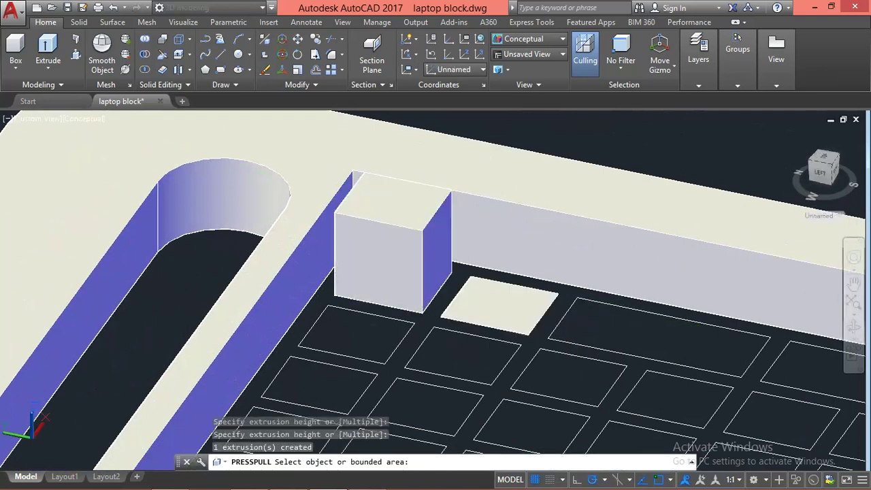
pyautogui.click(507, 313)
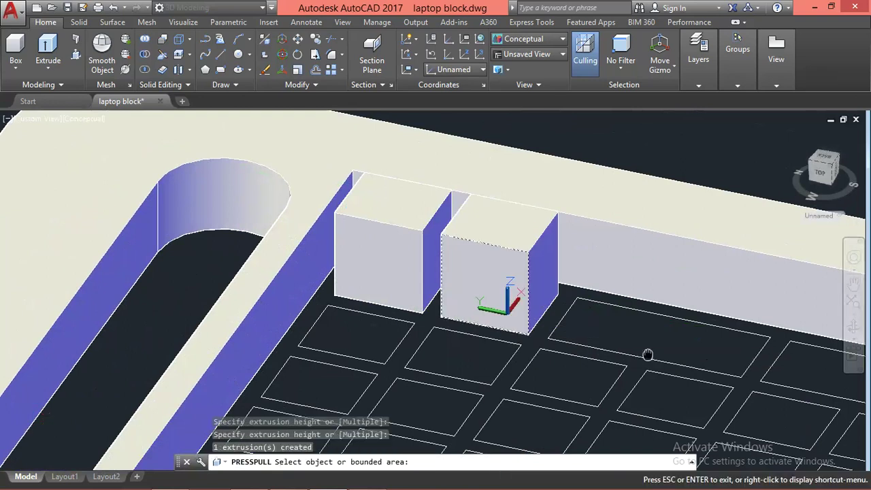
# Pan along the row and raise the next key outline.
pyautogui.moveTo(562, 334); pyautogui.dragTo(395, 318, button='middle')
pyautogui.press('Escape')
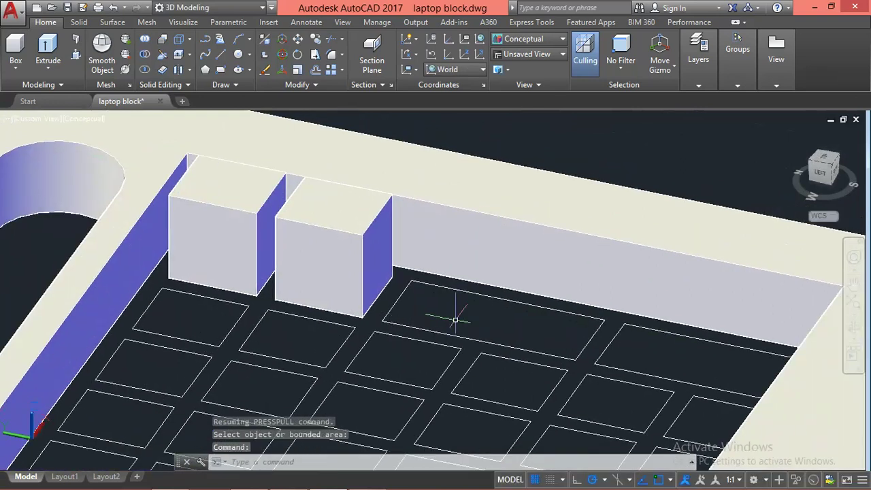
pyautogui.press('Return')
pyautogui.click(468, 318)
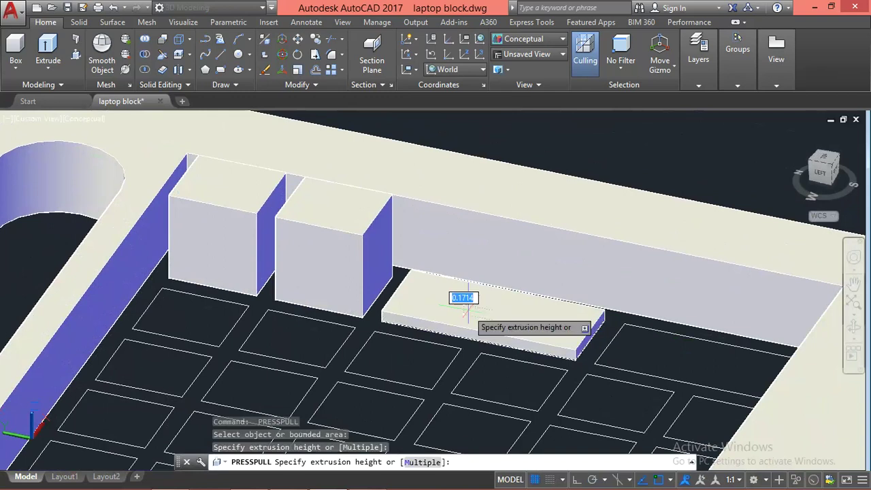
pyautogui.click(468, 310)
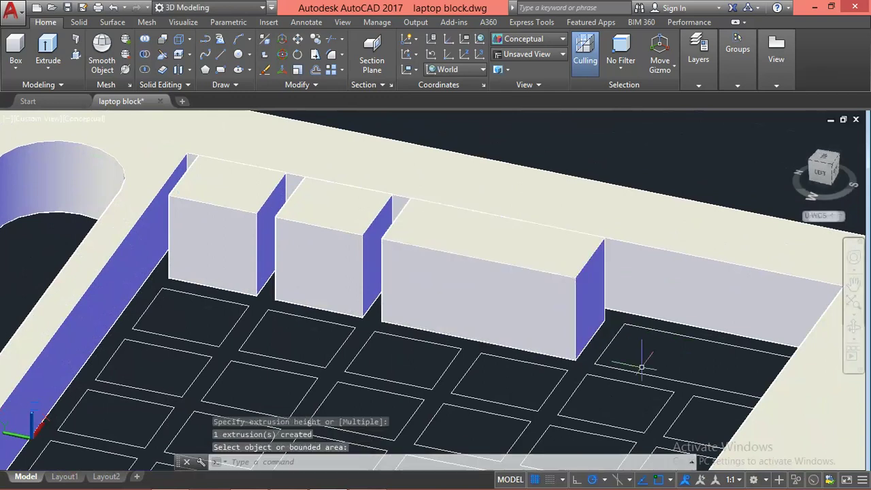
# Raise the rightmost rectangle into a tall key block and orbit out to view from above.
pyautogui.moveTo(642, 360); pyautogui.dragTo(537, 349, button='middle')
pyautogui.press('Escape')
pyautogui.press('Return')
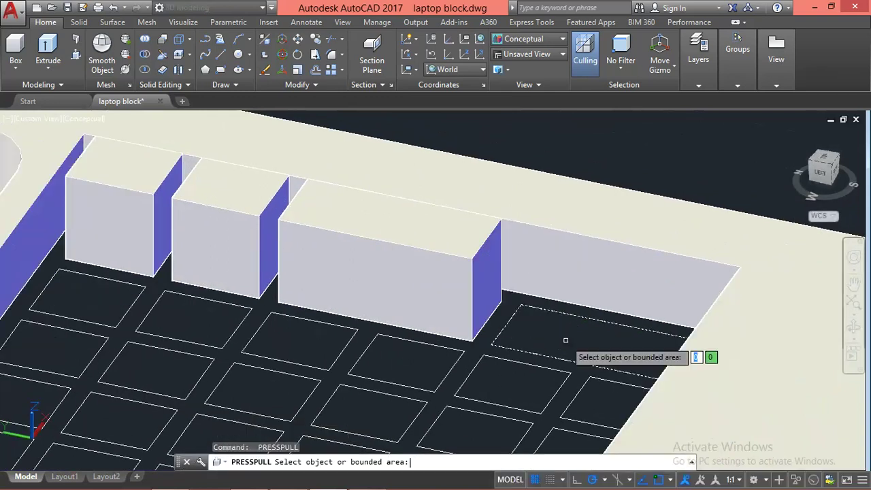
pyautogui.click(564, 340)
pyautogui.click(566, 320)
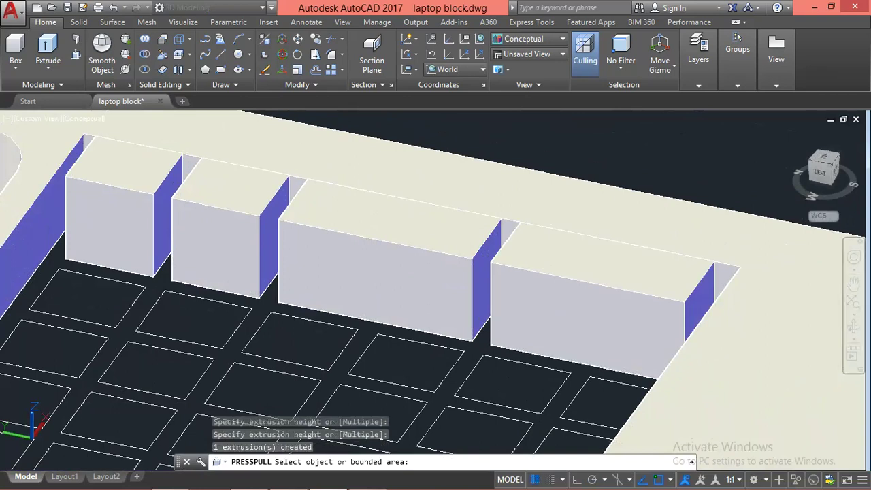
pyautogui.scroll(-3, 391, 348)
pyautogui.scroll(-2, 391, 348)
pyautogui.moveTo(354, 320)
pyautogui.keyDown('shift'); pyautogui.mouseDown(button='middle')
pyautogui.moveTo(392, 348)
pyautogui.moveTo(272, 344)
pyautogui.mouseUp(button='middle'); pyautogui.keyUp('shift')
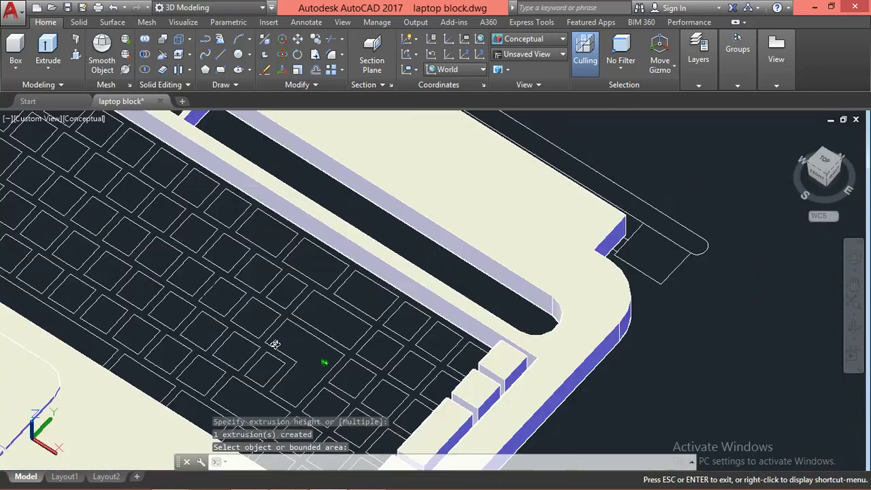
# Orbit and zoom to tilt the view over the keyboard's right-hand key grid.
pyautogui.press('Return')
pyautogui.scroll(-2, 360, 383)
pyautogui.scroll(-2, 360, 383)
pyautogui.scroll(3, 361, 383)
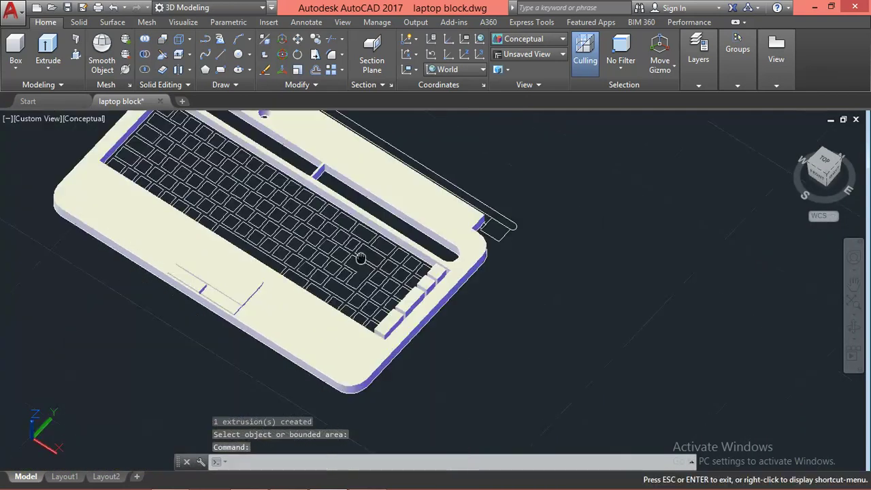
pyautogui.keyDown('shift'); pyautogui.moveTo(360, 254); pyautogui.dragTo(347, 301, button='middle'); pyautogui.keyUp('shift')
pyautogui.scroll(3, 348, 301)
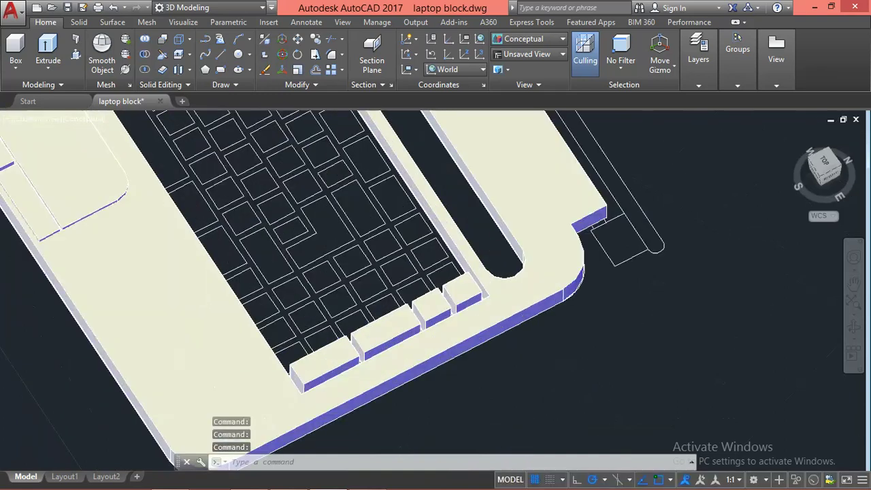
pyautogui.scroll(2, 431, 200)
pyautogui.scroll(-3, 440, 234)
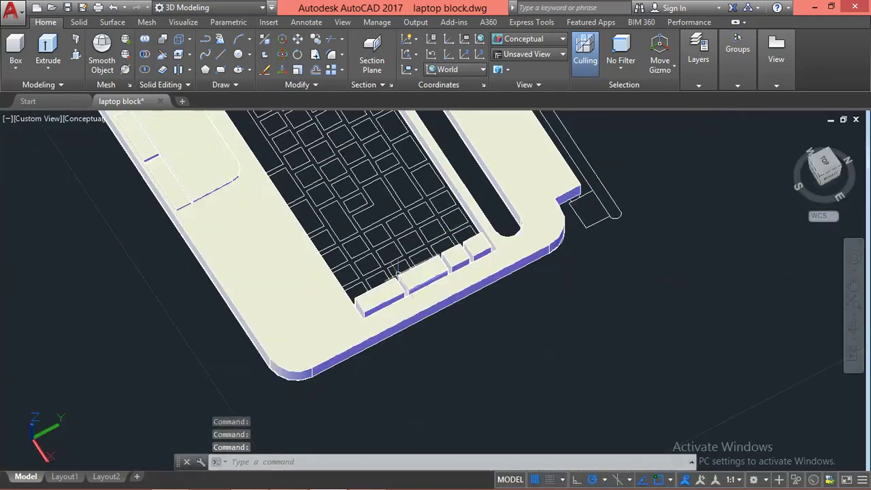
pyautogui.scroll(-2, 397, 272)
pyautogui.scroll(-2, 397, 272)
pyautogui.scroll(4, 399, 242)
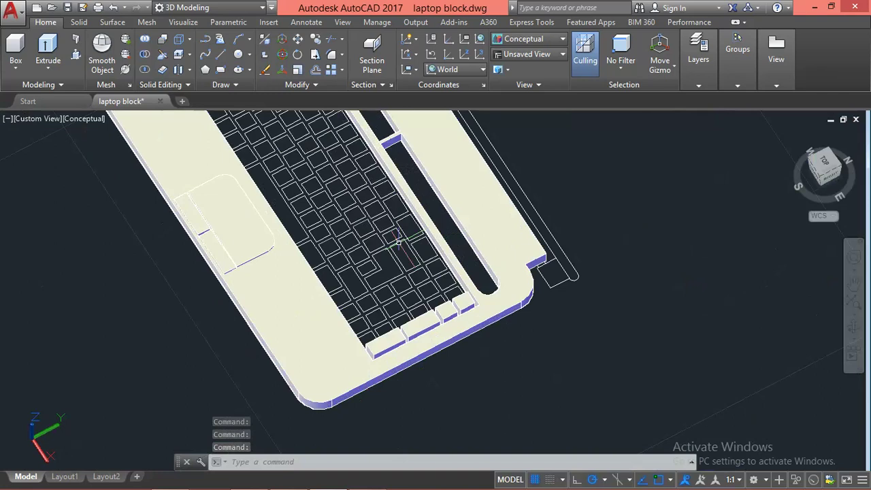
pyautogui.scroll(2, 398, 241)
pyautogui.scroll(3, 358, 305)
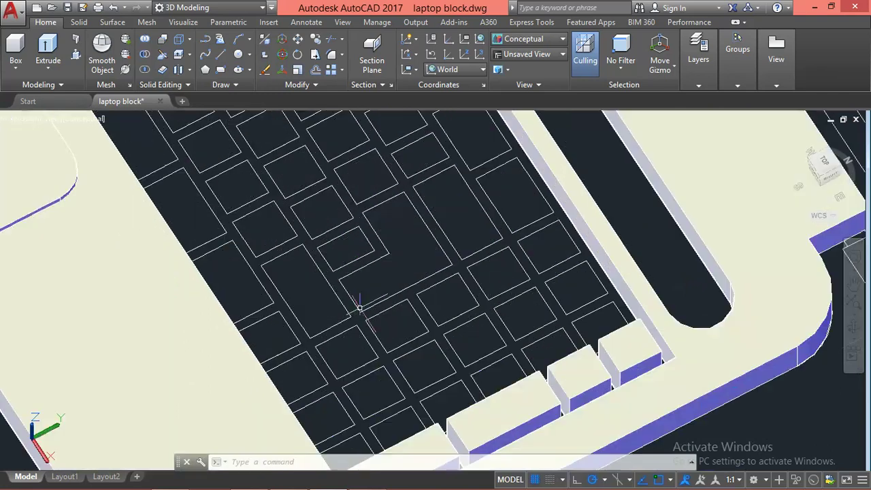
pyautogui.keyDown('shift'); pyautogui.moveTo(358, 306); pyautogui.dragTo(423, 254, button='middle'); pyautogui.keyUp('shift')
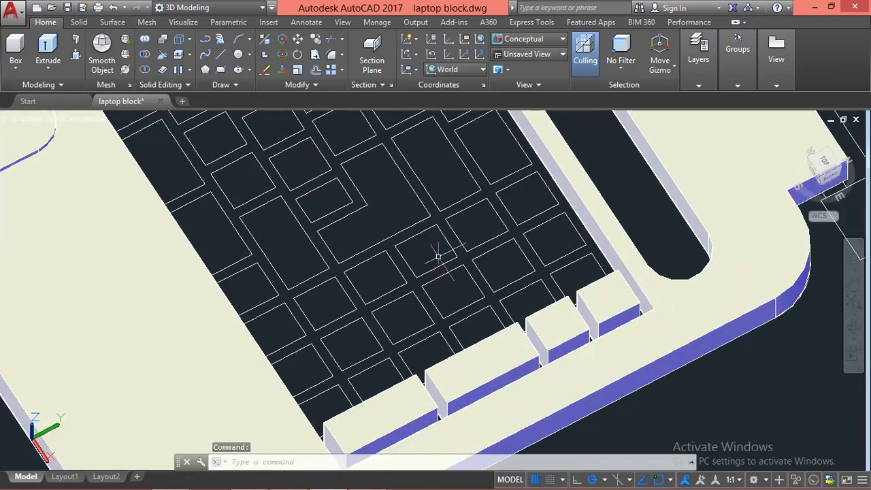
# Press-pull the first three key squares of the row, starting near the top right.
pyautogui.hotkey('ctrl', 'shift', 'e')
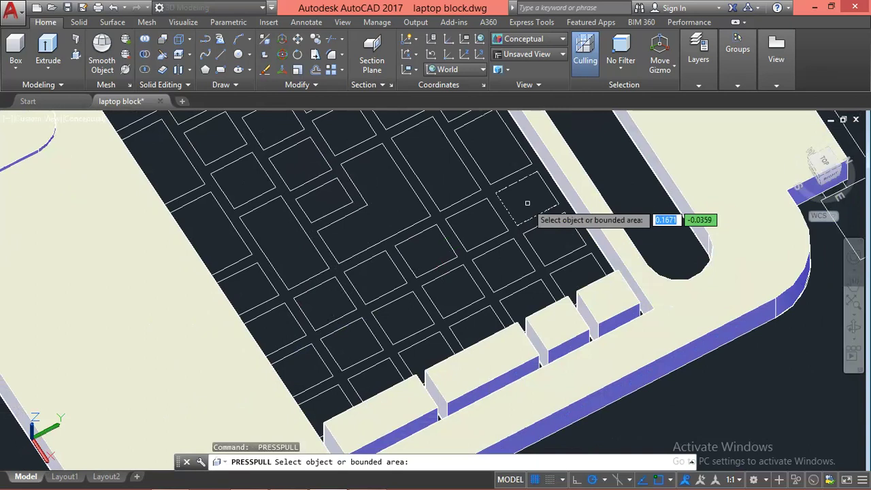
pyautogui.click(526, 203)
pyautogui.click(527, 167)
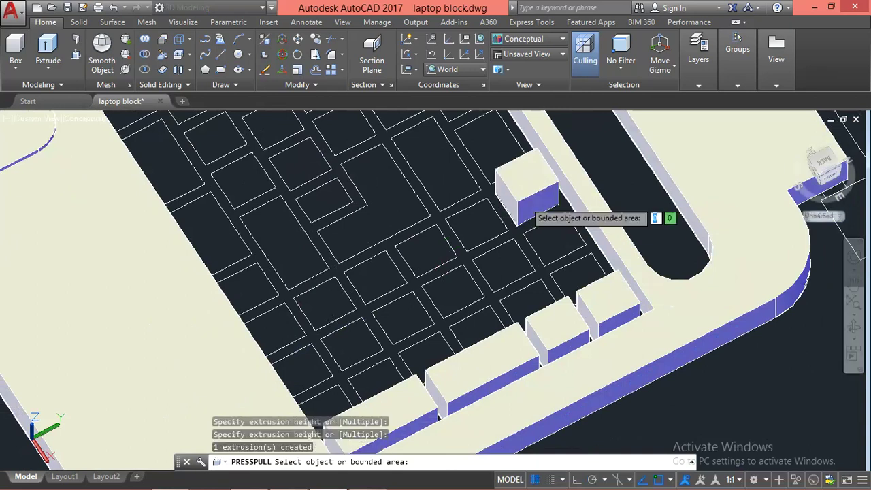
pyautogui.click(468, 218)
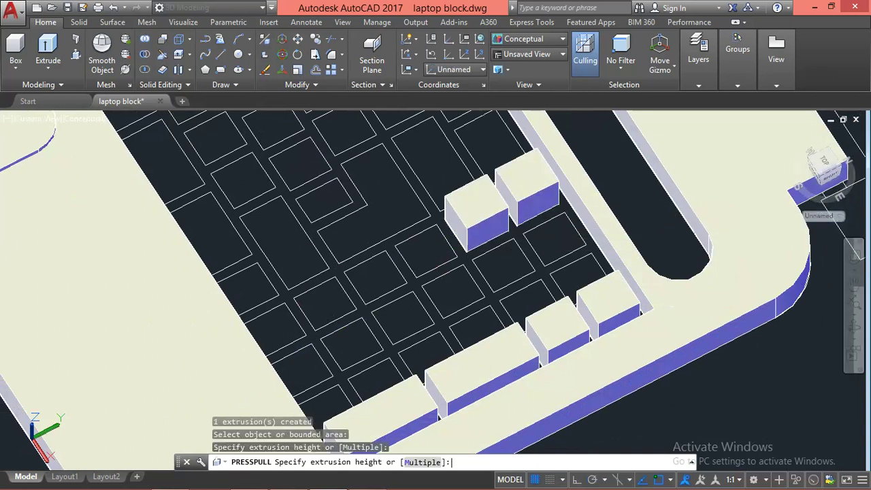
pyautogui.click(469, 235)
pyautogui.click(418, 257)
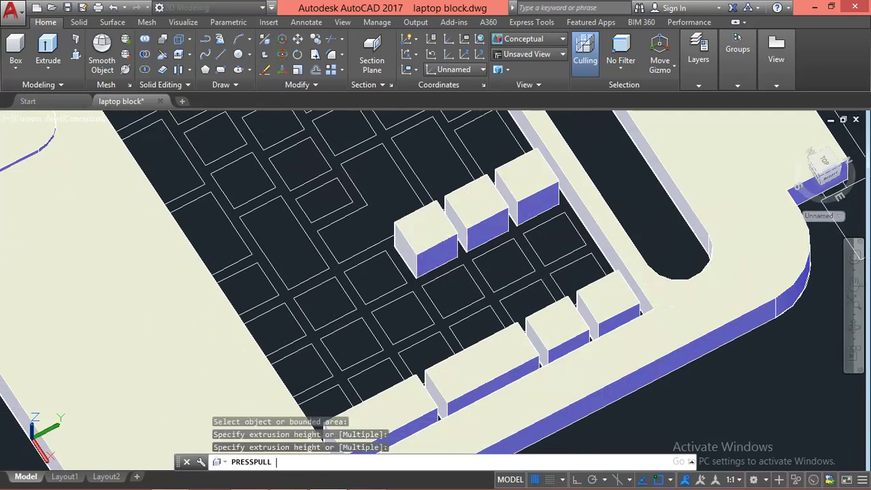
pyautogui.click(429, 276)
# Raise the remaining three squares to complete the six-key row and select the raised keys.
pyautogui.click(361, 280)
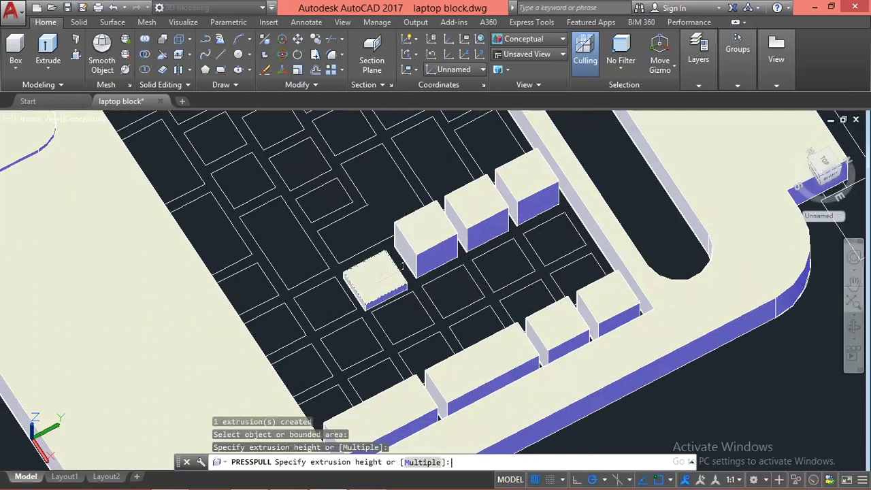
pyautogui.click(319, 306)
pyautogui.click(317, 306)
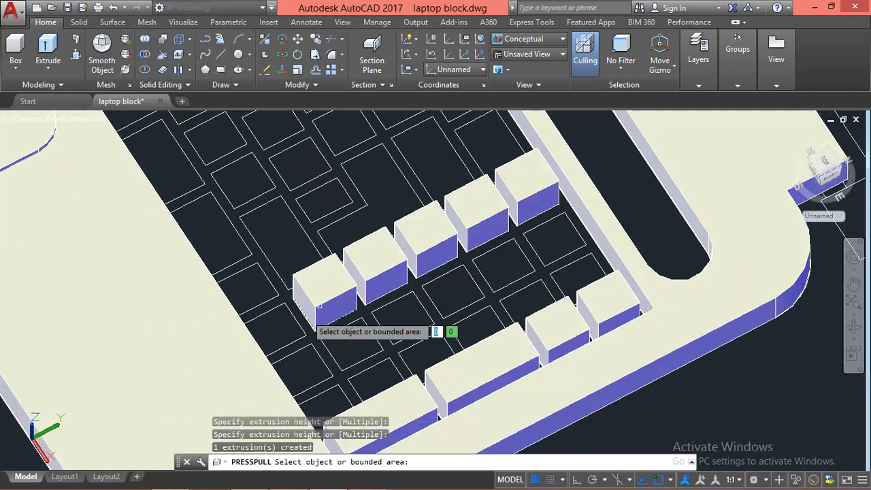
pyautogui.click(285, 319)
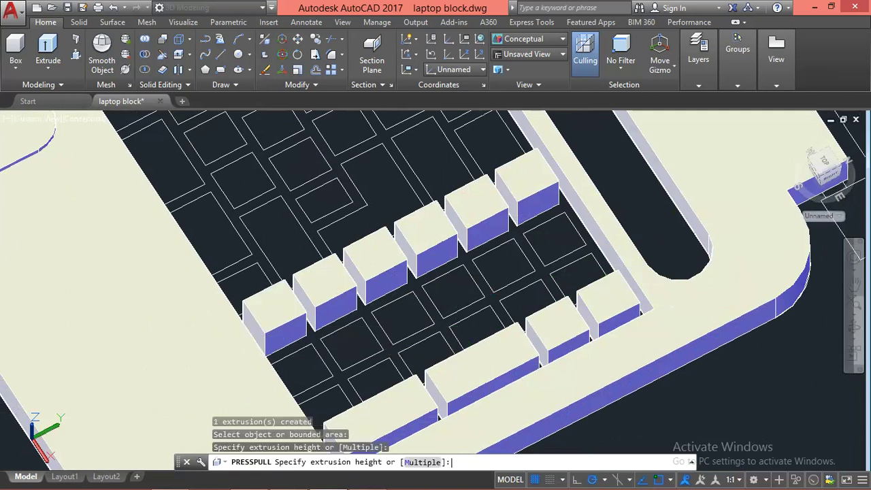
pyautogui.click(289, 336)
pyautogui.press('Escape')
pyautogui.press('Escape')
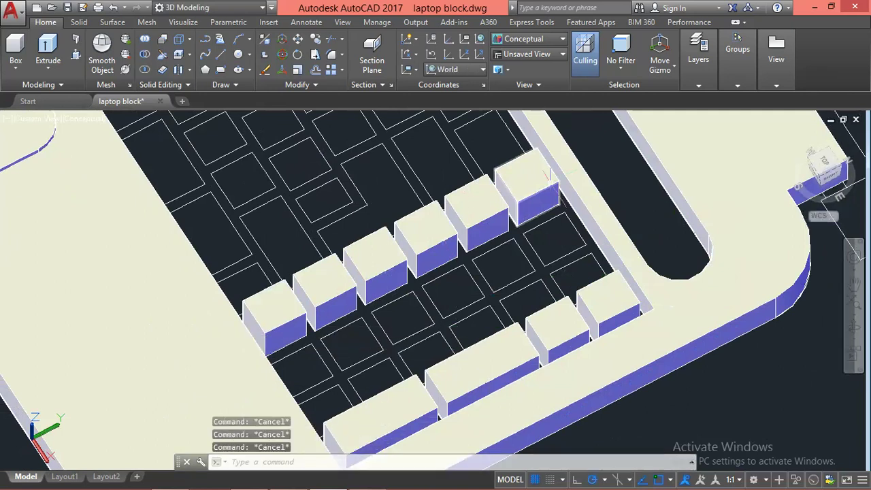
pyautogui.click(489, 202)
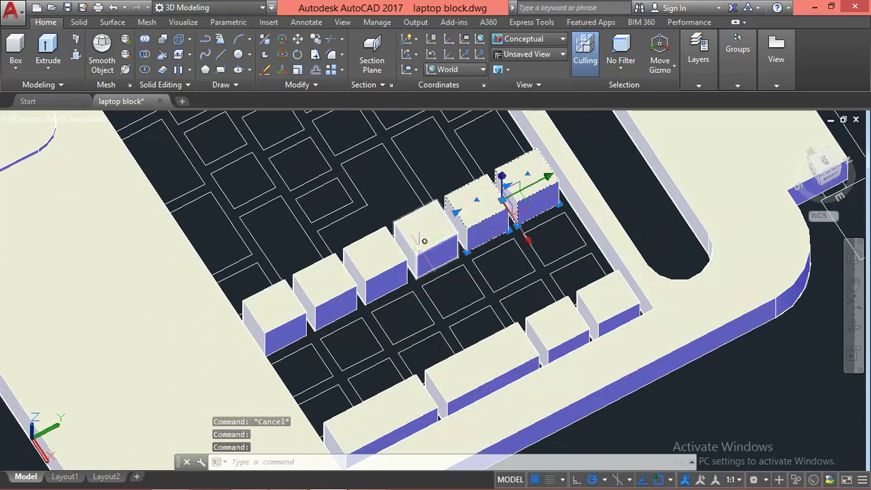
# Copy the six selected raised keys onto the row below.
pyautogui.click(342, 282)
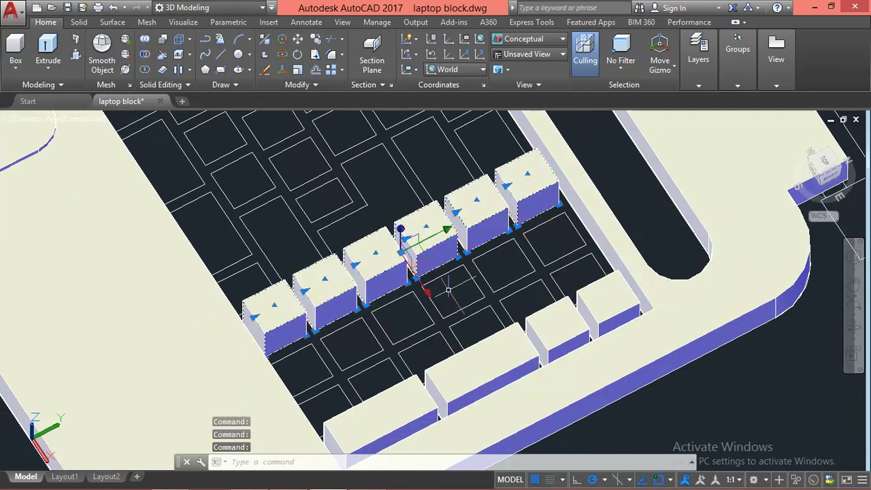
pyautogui.write('cp')
pyautogui.press('Return')
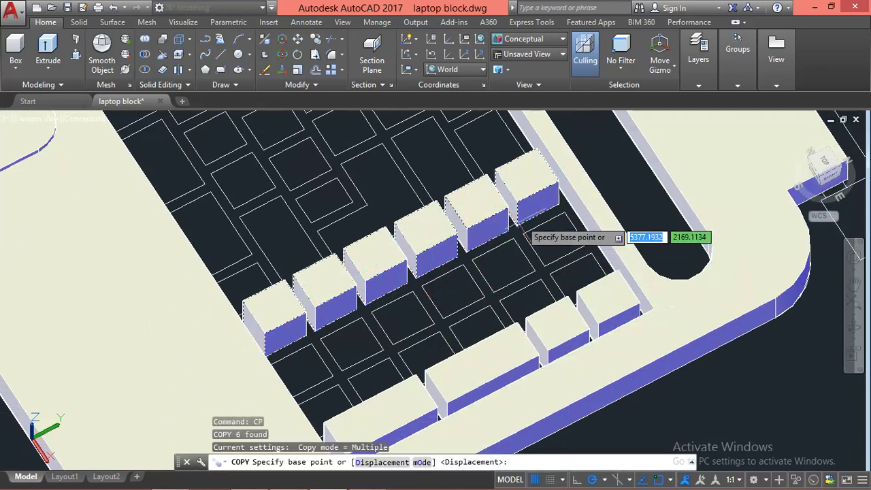
pyautogui.click(522, 223)
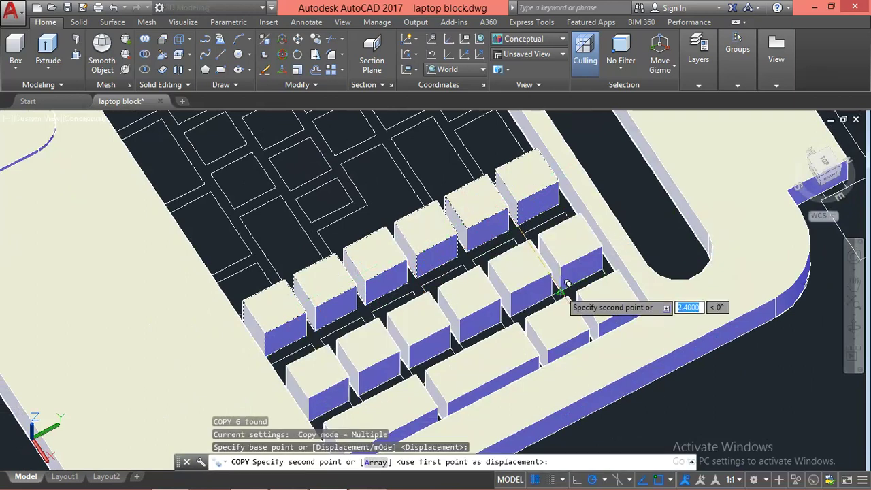
pyautogui.scroll(2, 561, 272)
pyautogui.scroll(2, 552, 238)
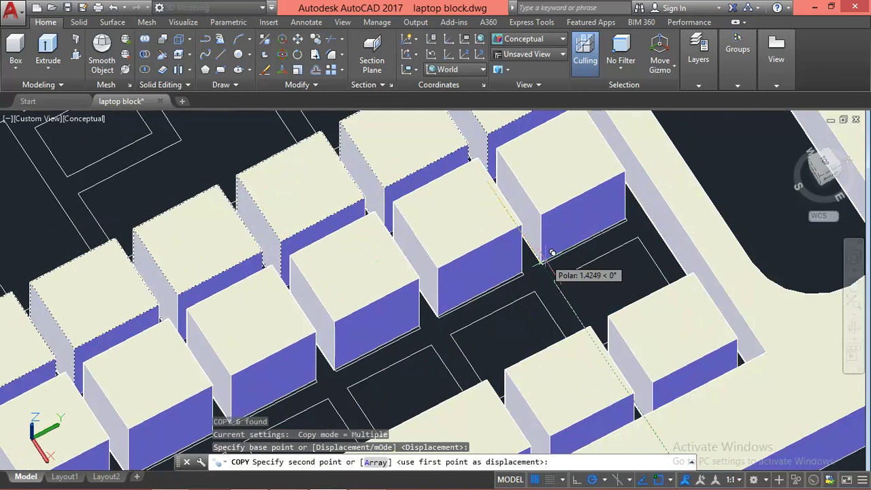
pyautogui.click(550, 246)
# Orbit toward a top-down view and zoom to check the copied keypad rows.
pyautogui.keyDown('shift'); pyautogui.moveTo(508, 227); pyautogui.dragTo(575, 242, button='middle'); pyautogui.keyUp('shift')
pyautogui.scroll(-3, 575, 241)
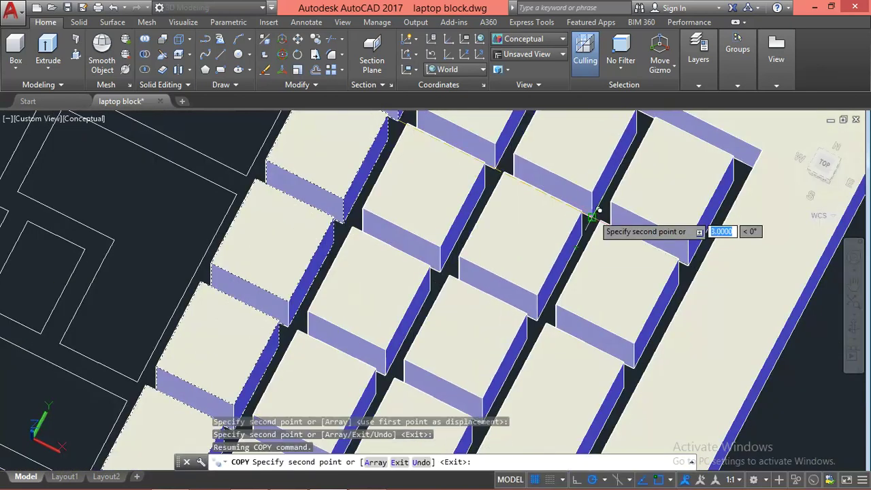
pyautogui.scroll(-3, 595, 228)
pyautogui.scroll(-3, 594, 225)
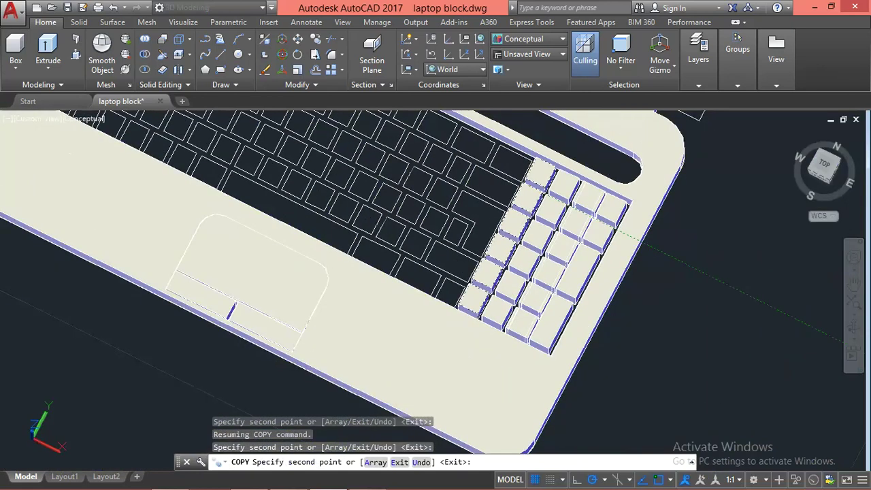
pyautogui.scroll(-3, 594, 225)
pyautogui.press('Escape')
pyautogui.scroll(2, 384, 321)
pyautogui.scroll(2, 595, 234)
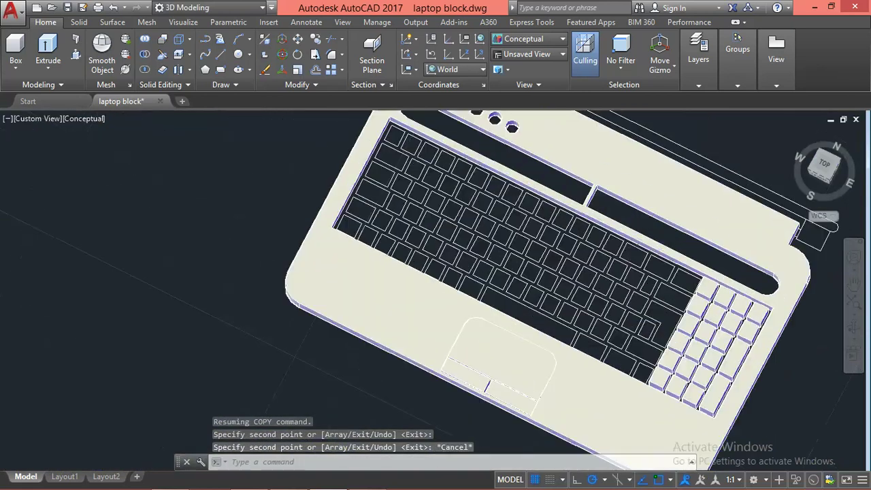
pyautogui.scroll(3, 595, 233)
# Pan to the keyboard's top-left corner and press-pull that corner key into a raised block.
pyautogui.moveTo(656, 335)
pyautogui.mouseDown(button='middle')
pyautogui.moveTo(661, 363)
pyautogui.moveTo(710, 414)
pyautogui.moveTo(437, 321)
pyautogui.moveTo(445, 350)
pyautogui.mouseUp(button='middle')
pyautogui.press('Escape')
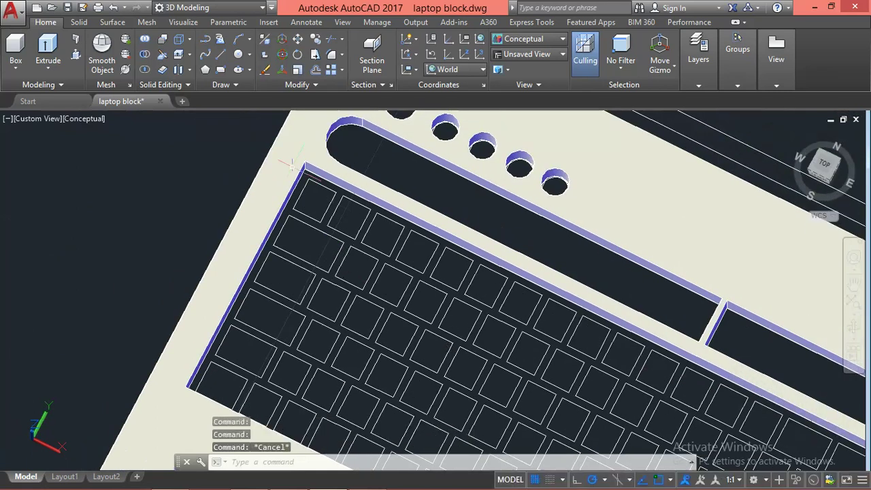
pyautogui.scroll(3, 331, 203)
pyautogui.write('Pre')
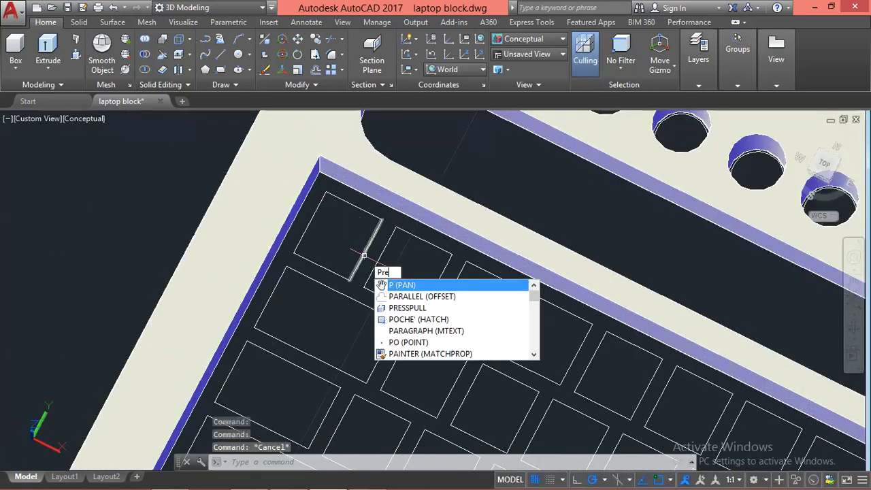
pyautogui.write('RE')
pyautogui.press('Return')
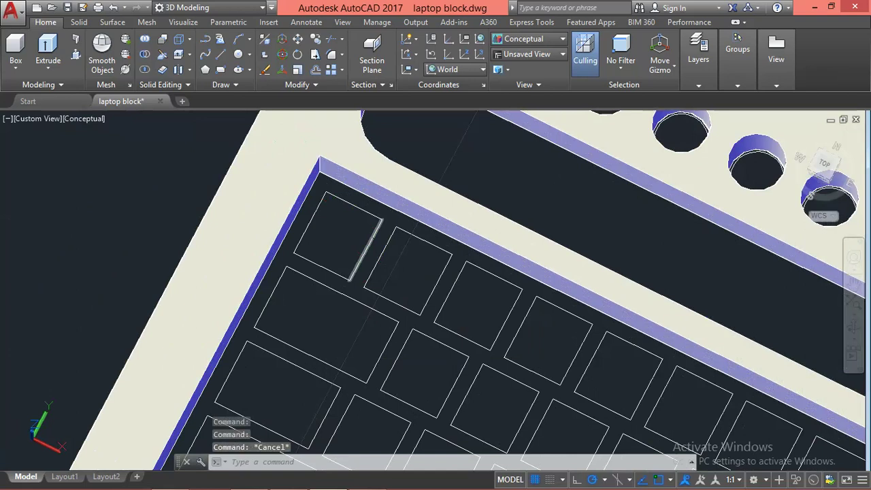
pyautogui.press('Escape')
pyautogui.press('Escape')
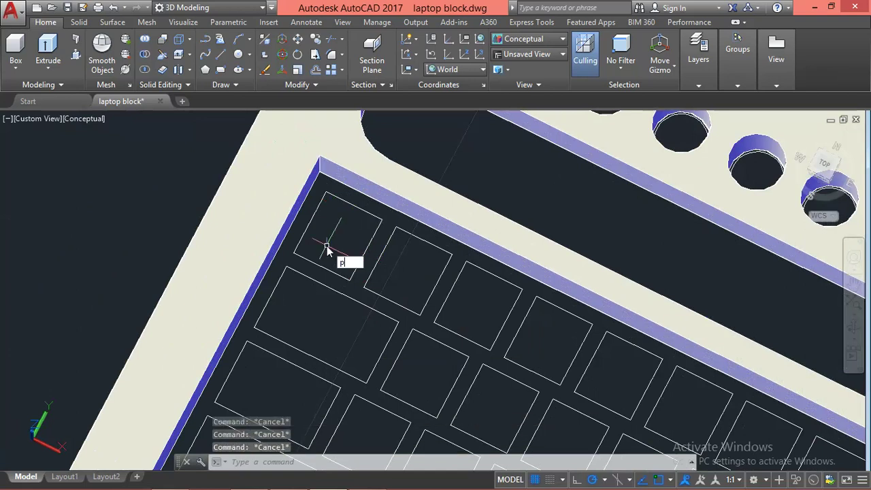
pyautogui.press('Return')
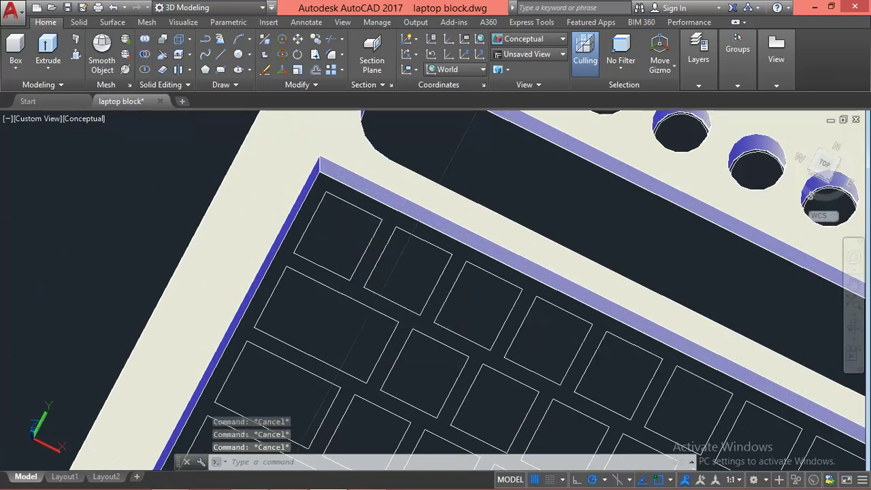
pyautogui.click(338, 230)
pyautogui.click(361, 249)
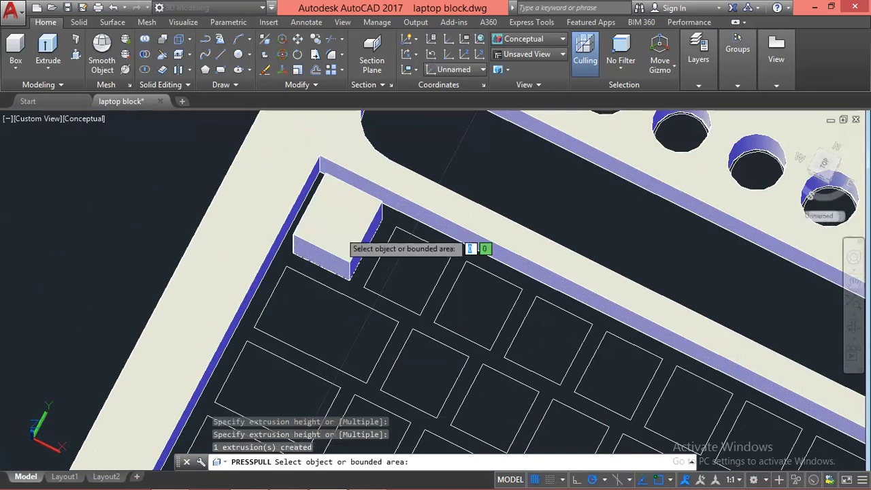
pyautogui.press('Return')
# Start copying the first raised key with CP, using its corner as the base point.
pyautogui.moveTo(376, 260); pyautogui.dragTo(330, 230, button='middle')
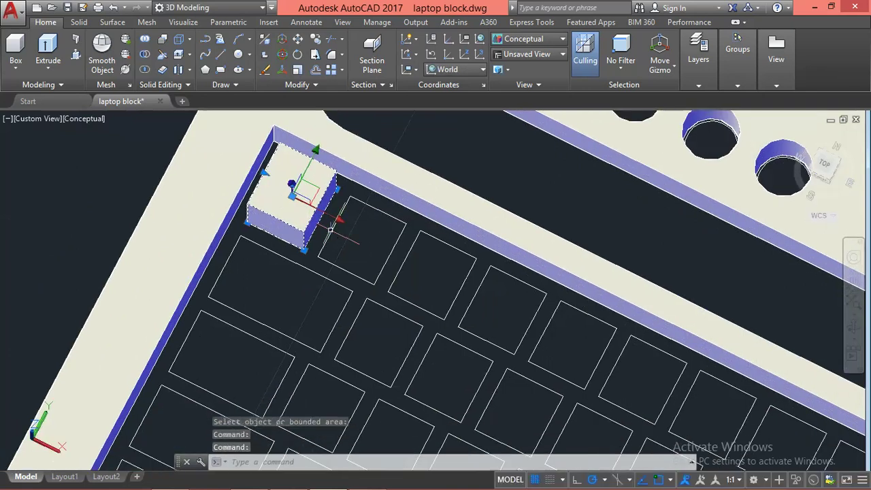
pyautogui.write('cp')
pyautogui.press('Return')
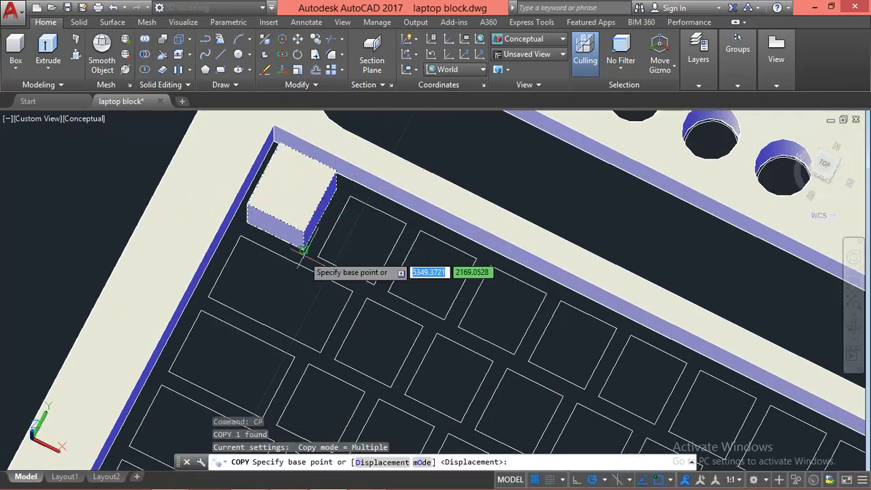
pyautogui.click(303, 249)
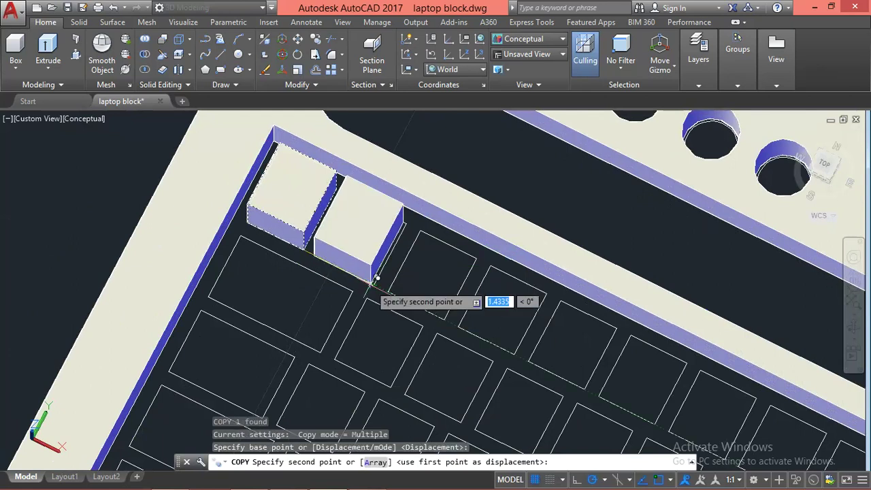
pyautogui.hotkey('ctrl', 'z')
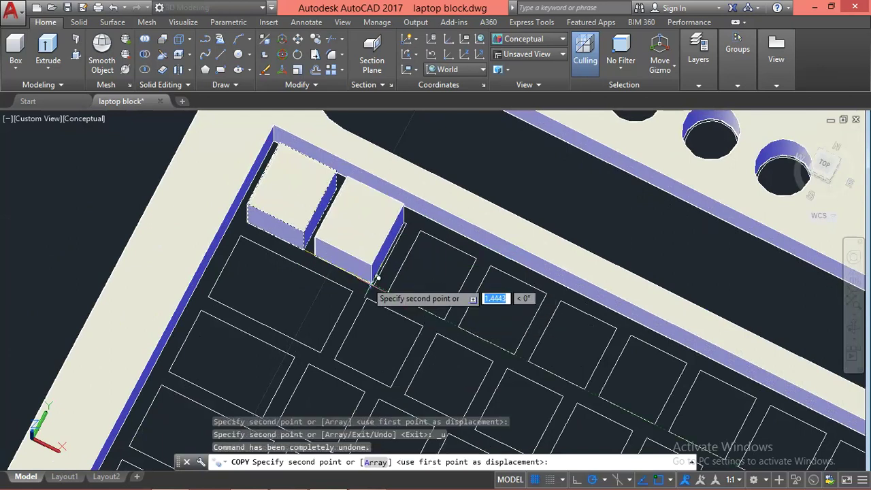
# Place key copies on the next squares of the top row, then select the copied keys.
pyautogui.click(381, 277)
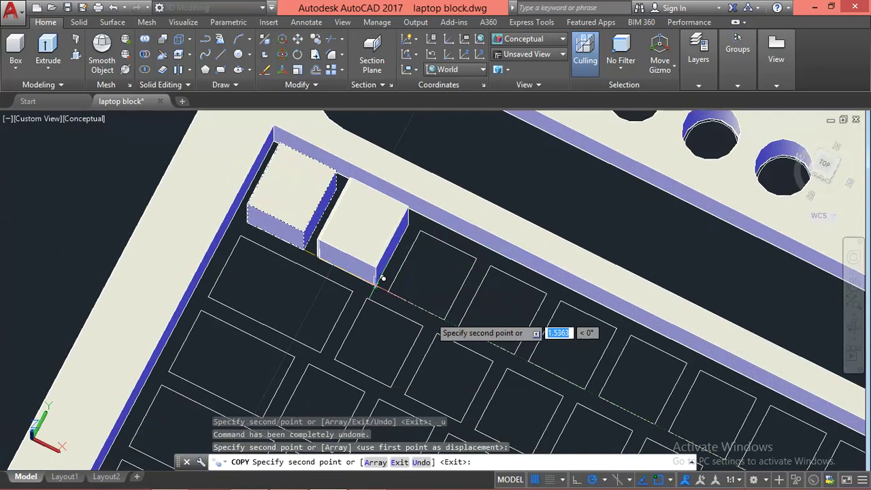
pyautogui.click(447, 314)
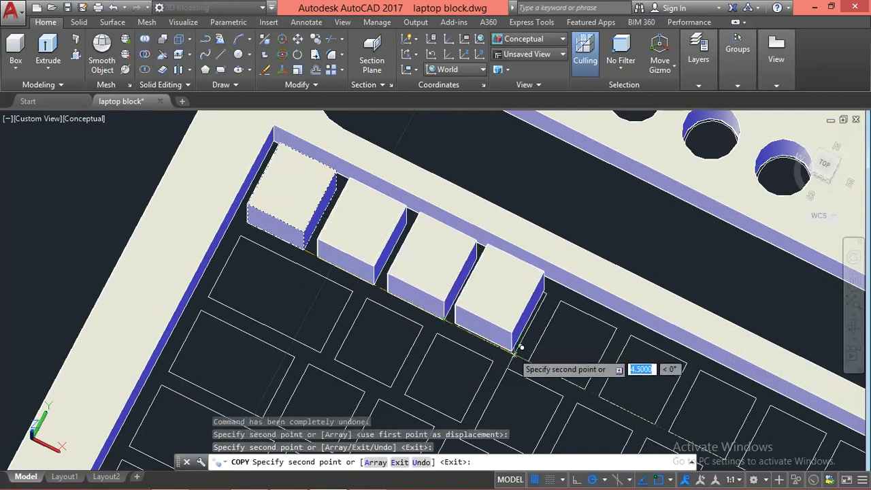
pyautogui.click(505, 340)
pyautogui.scroll(-2, 386, 264)
pyautogui.scroll(-3, 346, 234)
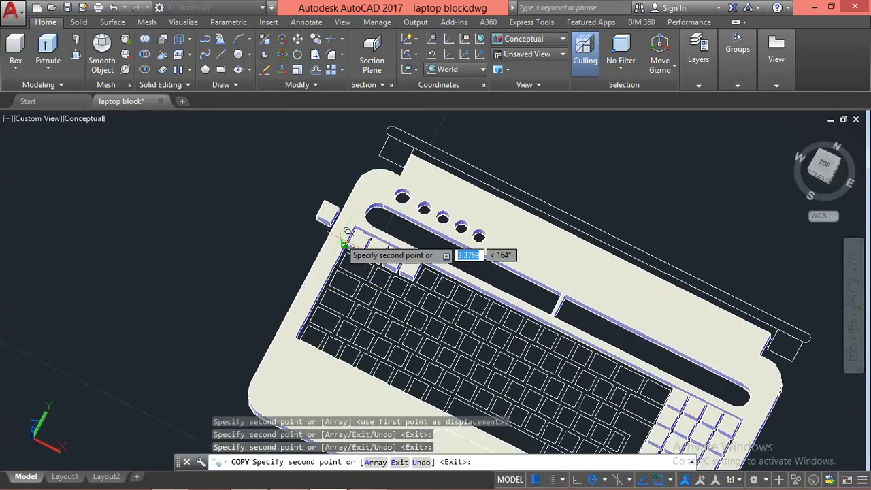
pyautogui.moveTo(346, 233)
pyautogui.keyDown('shift'); pyautogui.mouseDown(button='middle')
pyautogui.moveTo(399, 321)
pyautogui.moveTo(505, 356)
pyautogui.moveTo(460, 353)
pyautogui.mouseUp(button='middle'); pyautogui.keyUp('shift')
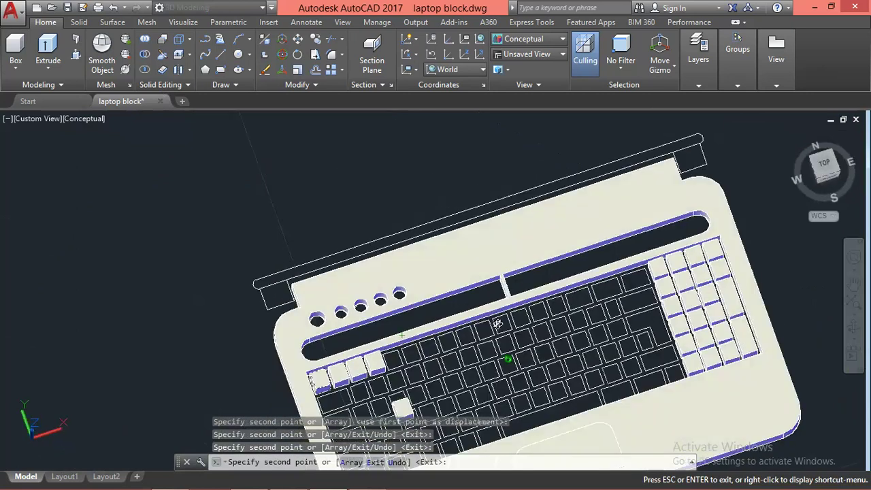
pyautogui.scroll(3, 433, 324)
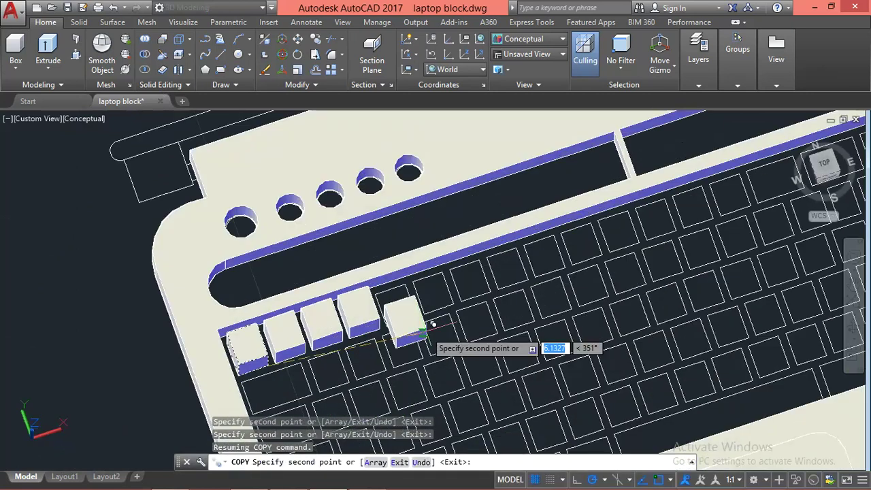
pyautogui.press('Escape')
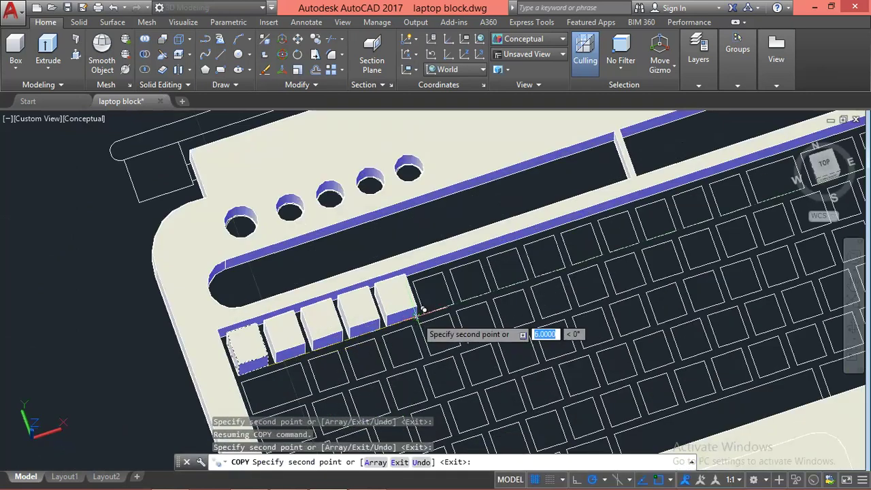
pyautogui.click(401, 300)
pyautogui.click(366, 308)
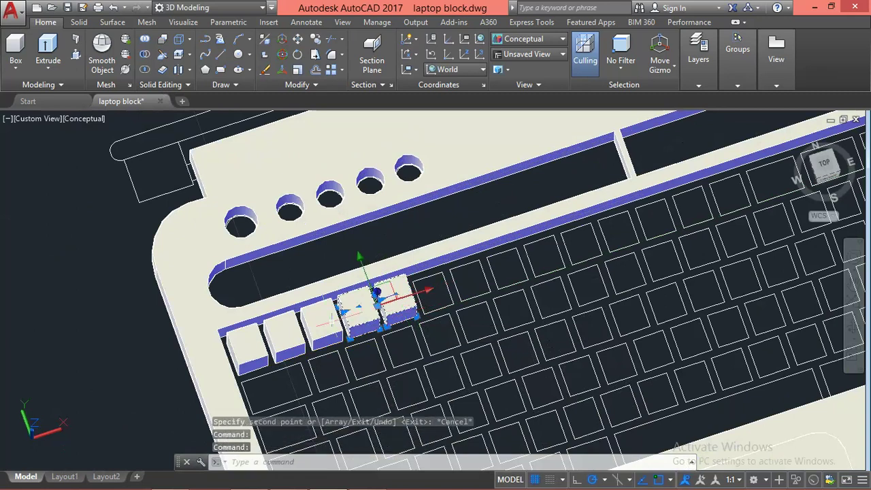
# Select all five raised keys and copy them twice further along the top row from the first key's corner.
pyautogui.click(332, 319)
pyautogui.click(275, 335)
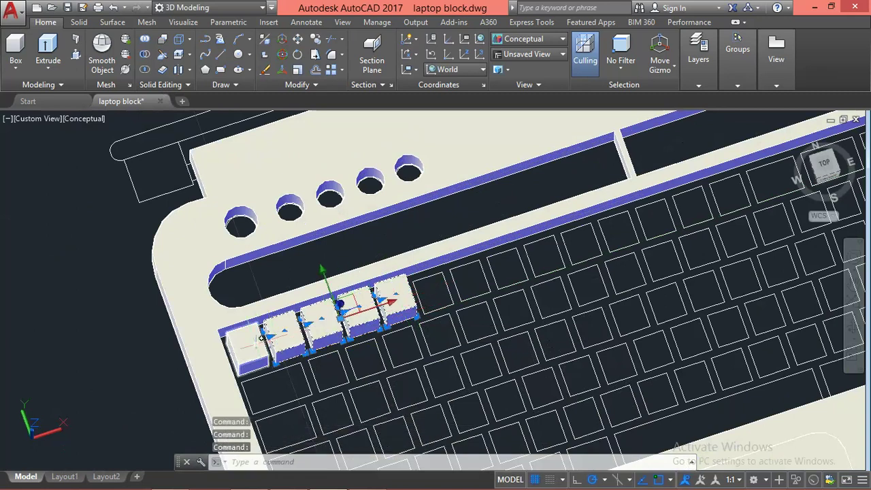
pyautogui.click(262, 337)
pyautogui.write('p')
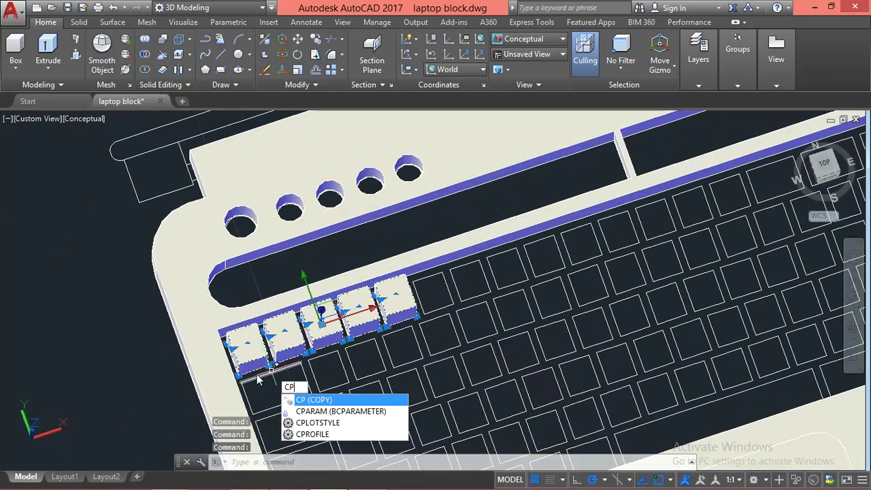
pyautogui.press('Return')
pyautogui.scroll(3, 273, 370)
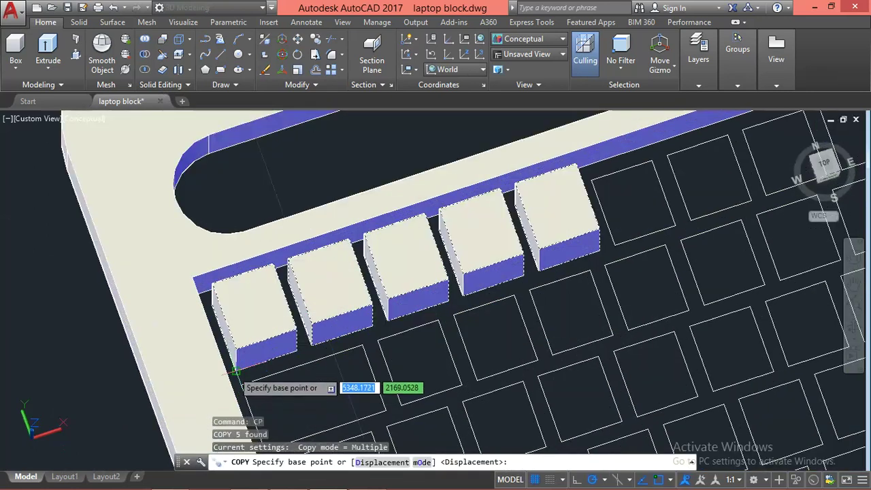
pyautogui.click(235, 371)
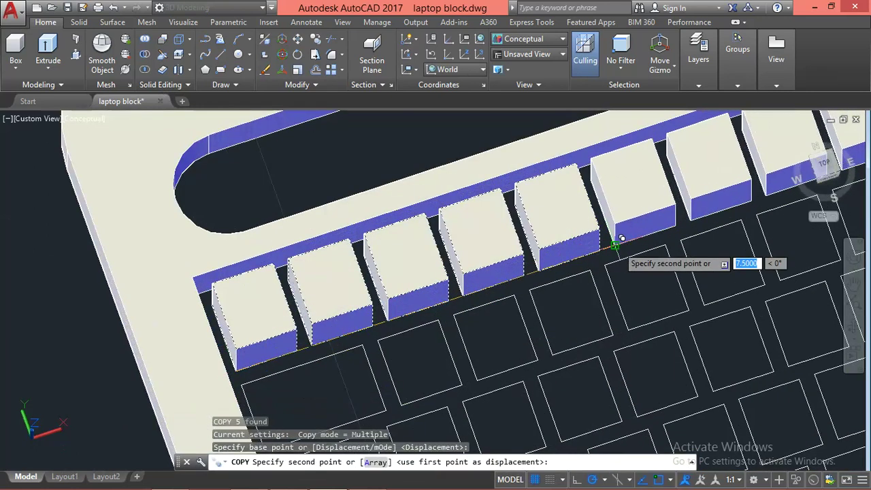
pyautogui.click(614, 243)
pyautogui.scroll(-4, 327, 256)
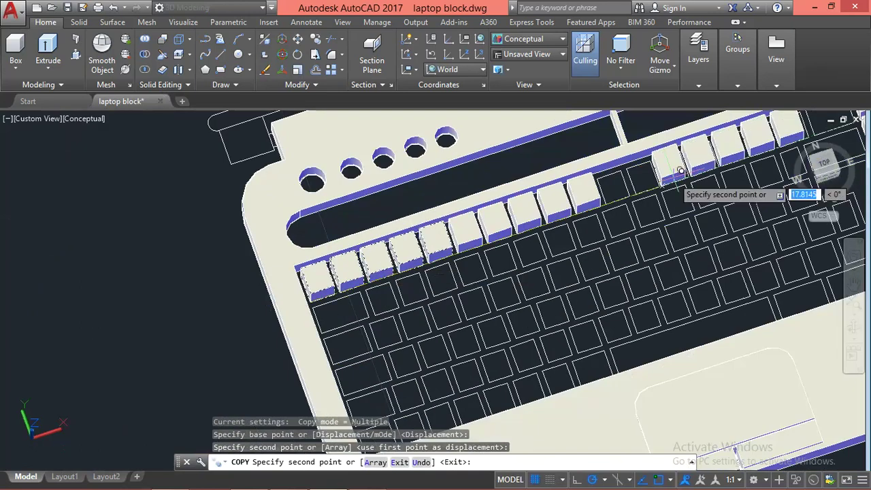
pyautogui.scroll(2, 679, 170)
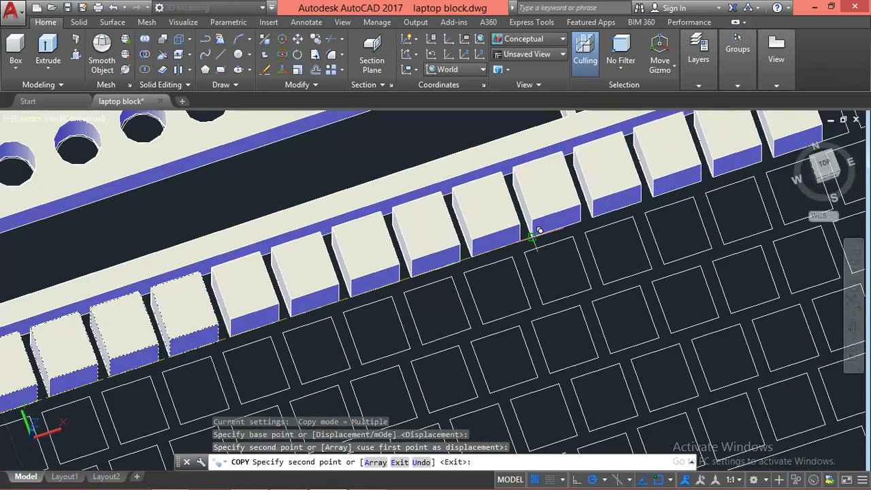
pyautogui.click(537, 232)
pyautogui.scroll(-3, 536, 230)
# Place a set of copied keys on the second keyboard row.
pyautogui.scroll(-1, 442, 245)
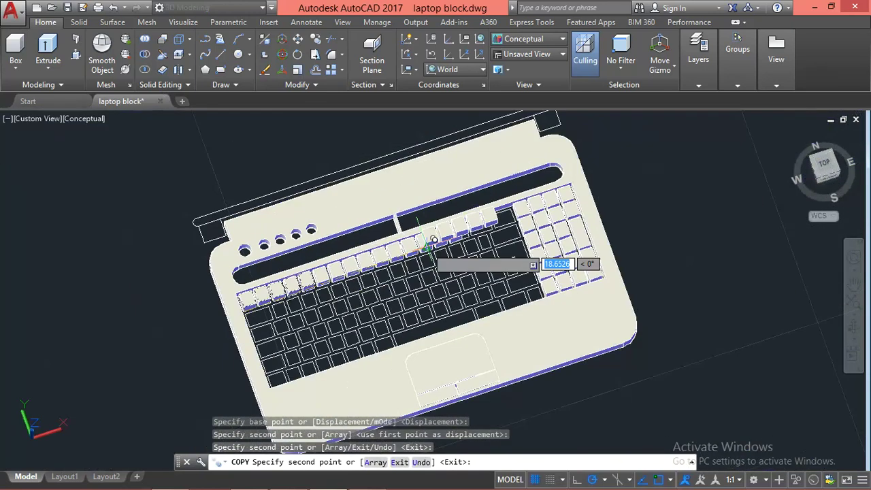
pyautogui.scroll(1, 180, 313)
pyautogui.scroll(2, 180, 313)
pyautogui.scroll(2, 333, 249)
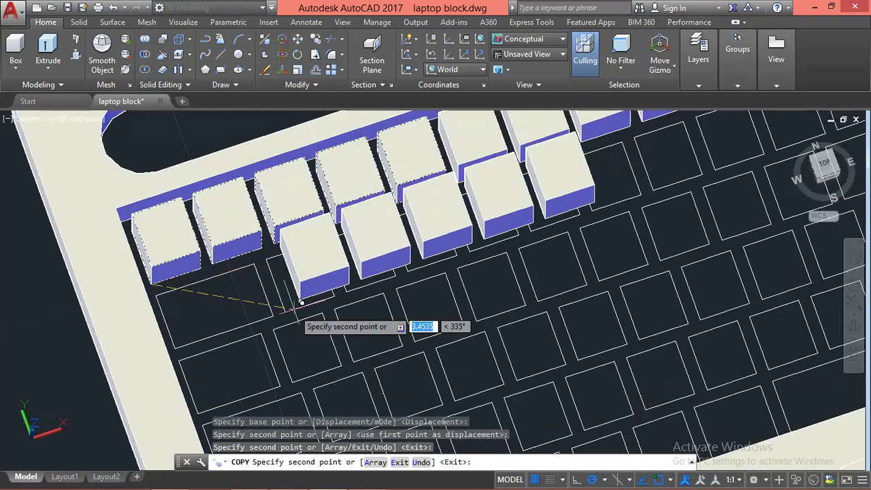
pyautogui.click(577, 202)
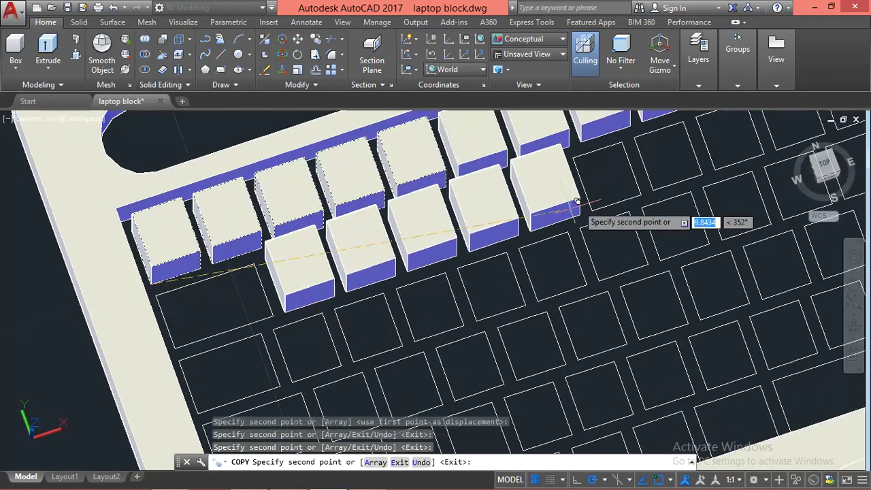
pyautogui.scroll(-2, 591, 204)
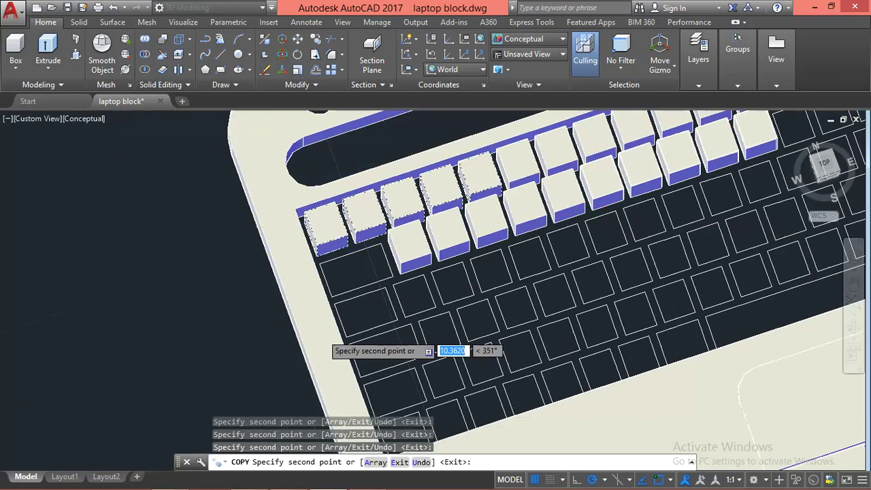
pyautogui.scroll(-3, 332, 345)
pyautogui.scroll(2, 703, 165)
pyautogui.scroll(3, 703, 165)
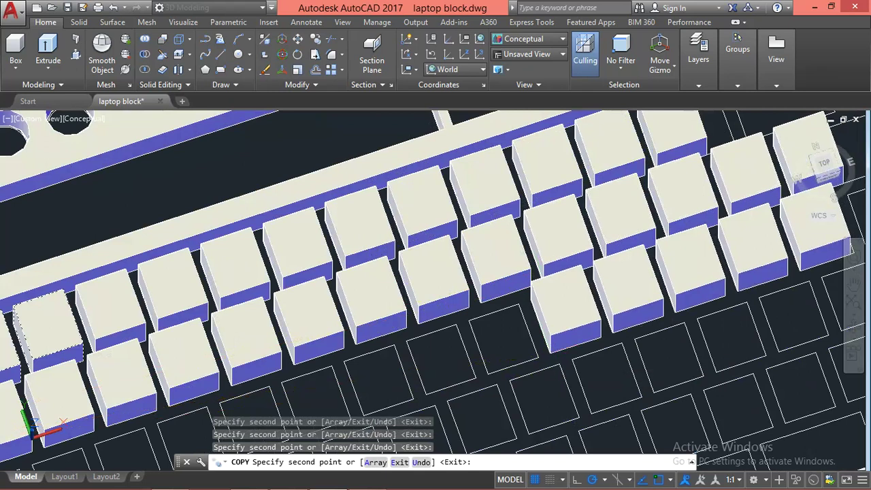
pyautogui.scroll(-3, 436, 393)
pyautogui.scroll(-2, 492, 236)
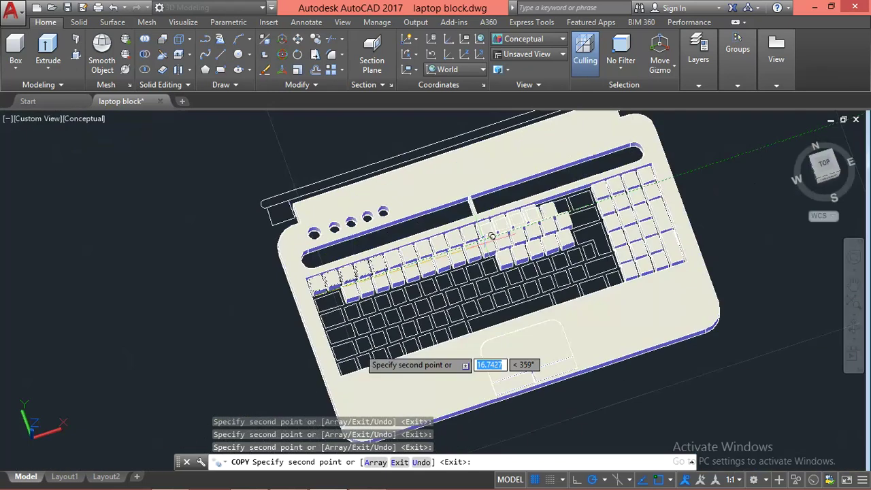
pyautogui.scroll(2, 491, 236)
pyautogui.scroll(2, 492, 296)
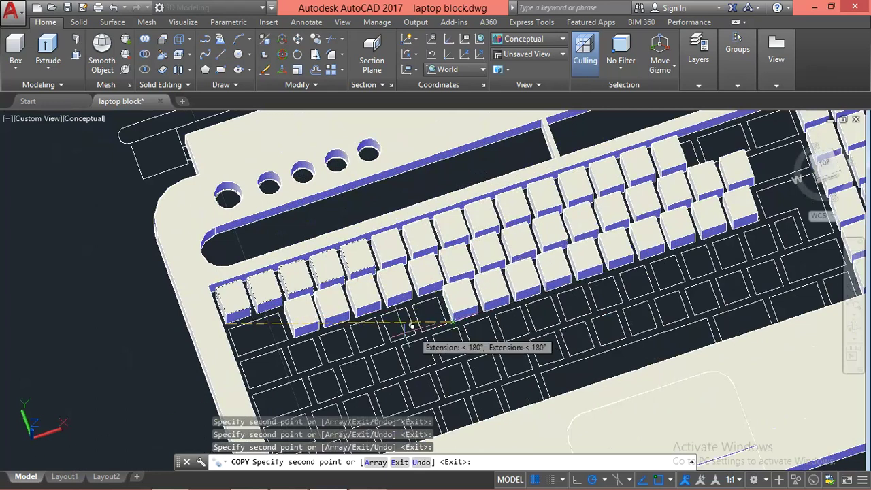
pyautogui.scroll(2, 305, 368)
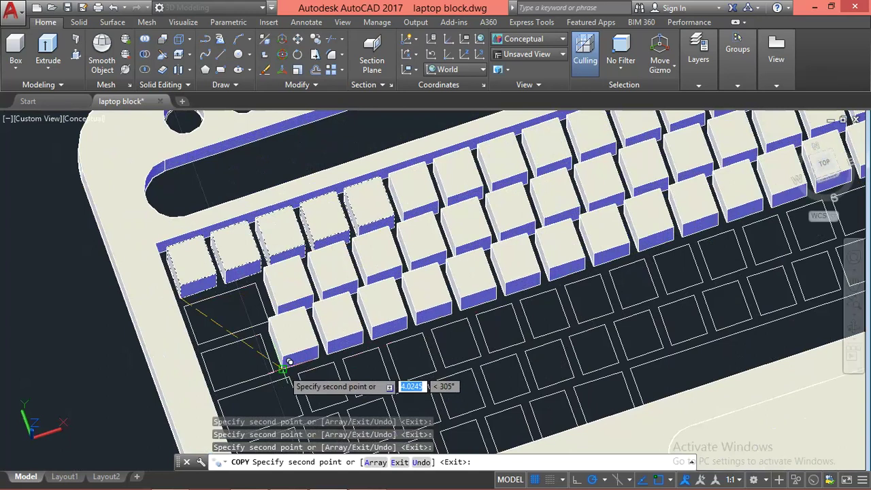
# Place further key copies on the next row and the lower-left row.
pyautogui.moveTo(282, 368); pyautogui.dragTo(294, 272, button='middle')
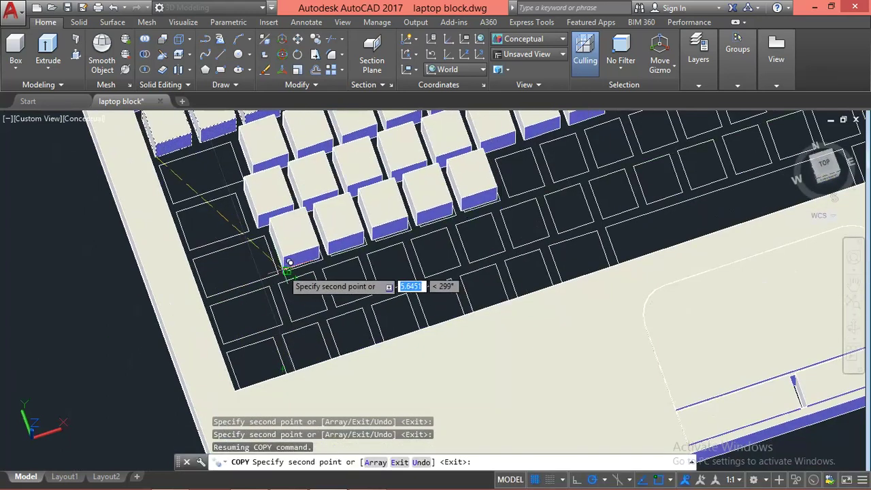
pyautogui.scroll(2, 288, 271)
pyautogui.scroll(1, 295, 272)
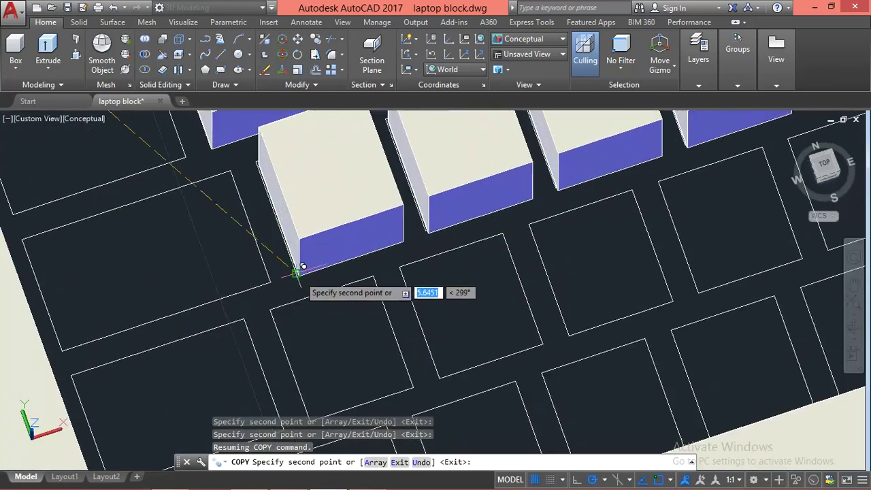
pyautogui.scroll(-1, 295, 272)
pyautogui.scroll(-3, 302, 291)
pyautogui.scroll(1, 490, 213)
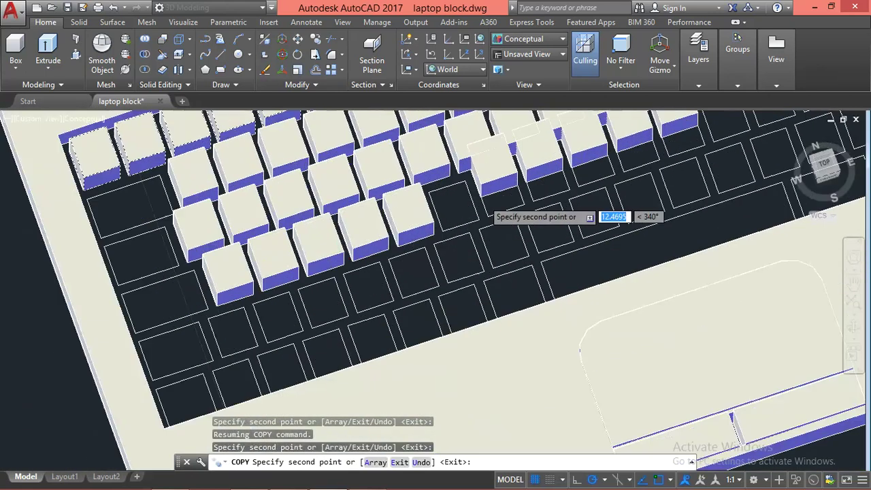
pyautogui.scroll(2, 408, 274)
pyautogui.scroll(-1, 279, 306)
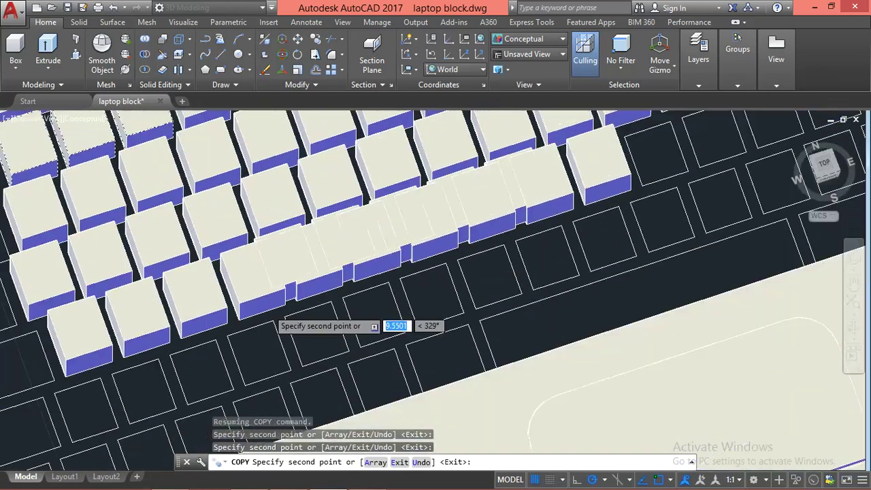
pyautogui.scroll(-2, 612, 173)
pyautogui.scroll(3, 557, 182)
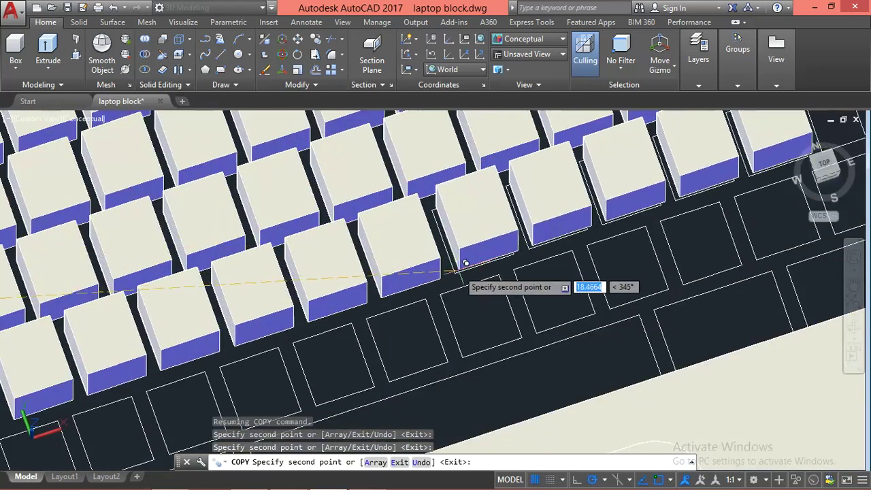
pyautogui.click(320, 306)
pyautogui.scroll(-2, 320, 306)
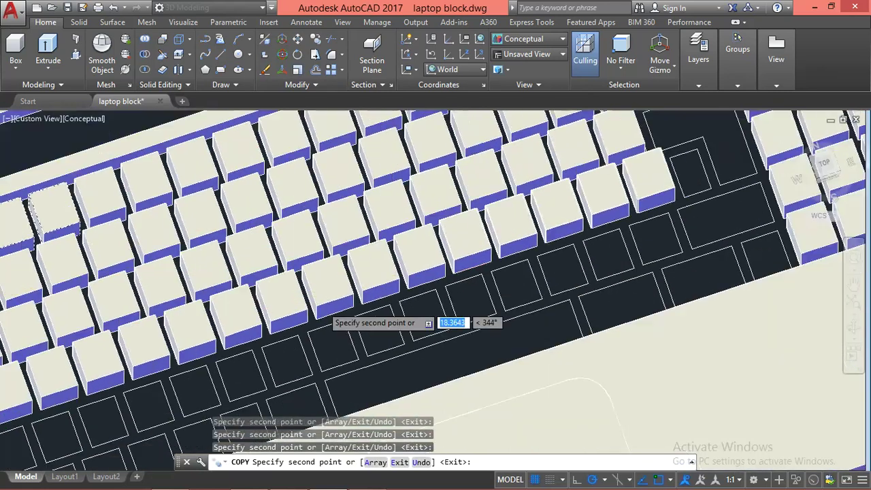
pyautogui.scroll(-2, 327, 317)
pyautogui.scroll(3, 149, 401)
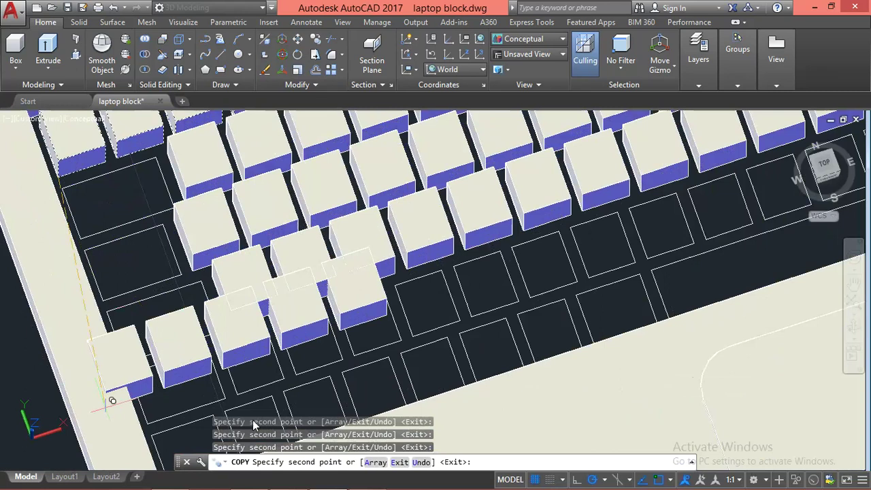
pyautogui.click(244, 393)
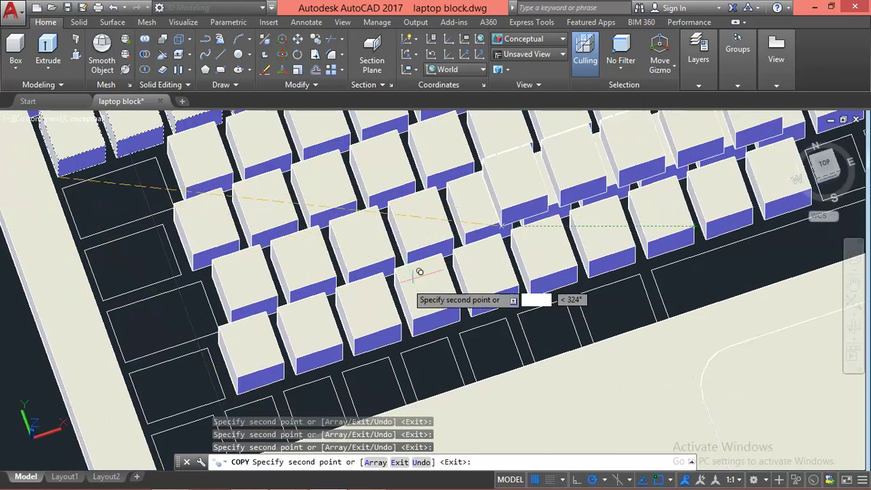
# Look down over the whole keyboard, then end the copy command.
pyautogui.moveTo(414, 277)
pyautogui.mouseDown(button='middle')
pyautogui.moveTo(175, 366)
pyautogui.moveTo(151, 358)
pyautogui.mouseUp(button='middle')
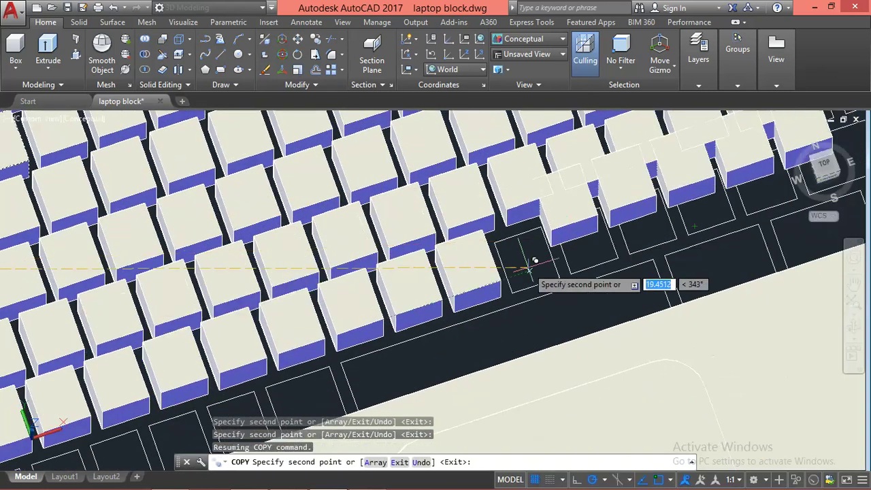
pyautogui.scroll(-3, 534, 261)
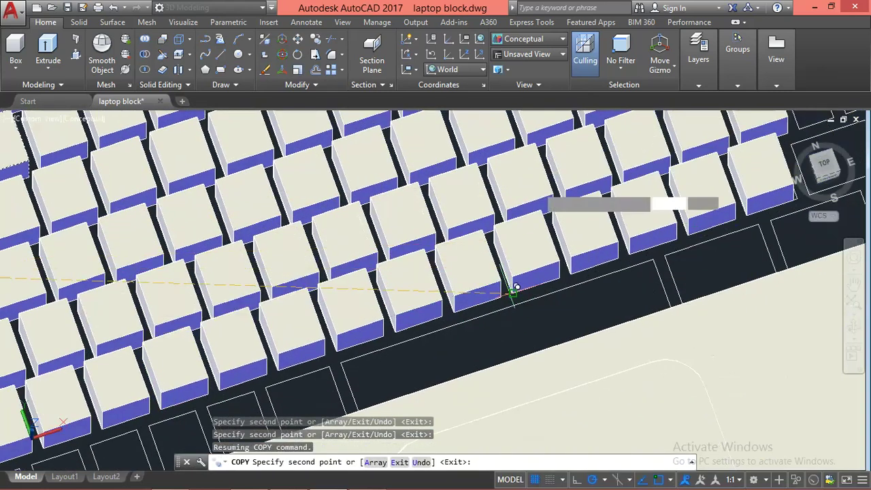
pyautogui.scroll(-3, 534, 262)
pyautogui.scroll(2, 709, 370)
pyautogui.scroll(3, 292, 374)
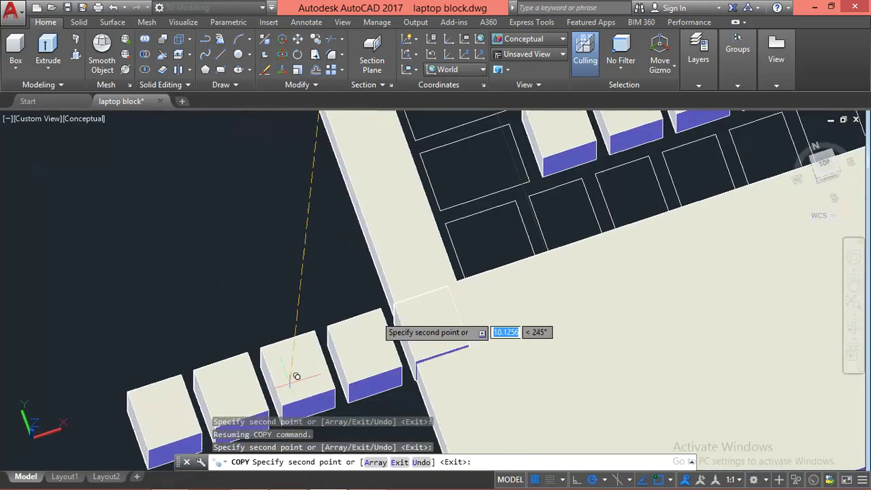
pyautogui.scroll(2, 564, 224)
pyautogui.keyDown('shift'); pyautogui.moveTo(563, 224); pyautogui.dragTo(568, 251, button='middle'); pyautogui.keyUp('shift')
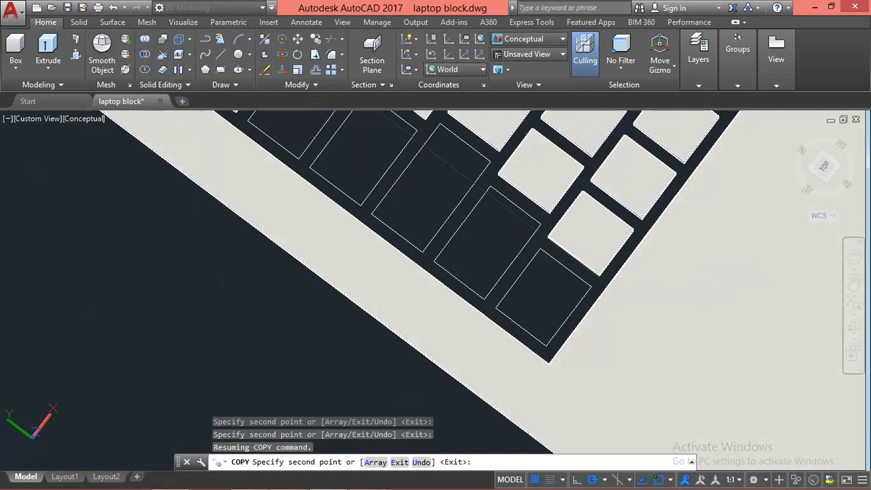
pyautogui.scroll(-2, 176, 366)
pyautogui.scroll(-4, 176, 366)
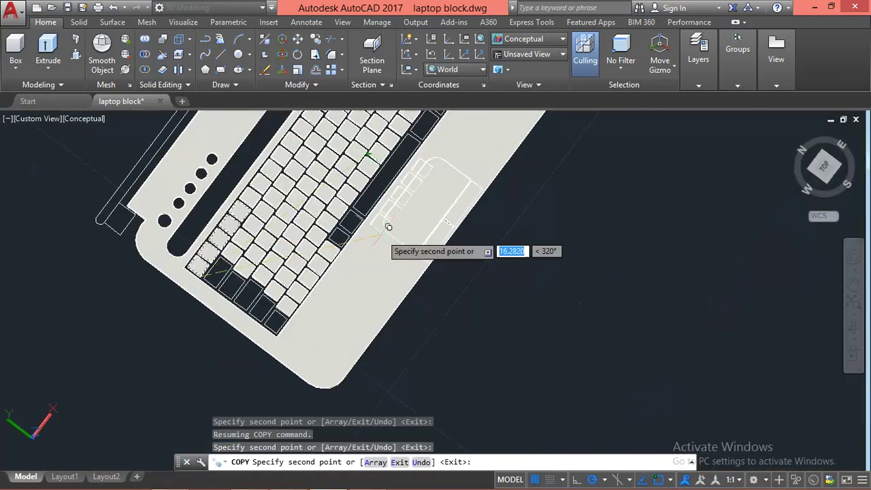
pyautogui.moveTo(367, 286); pyautogui.dragTo(319, 410, button='middle')
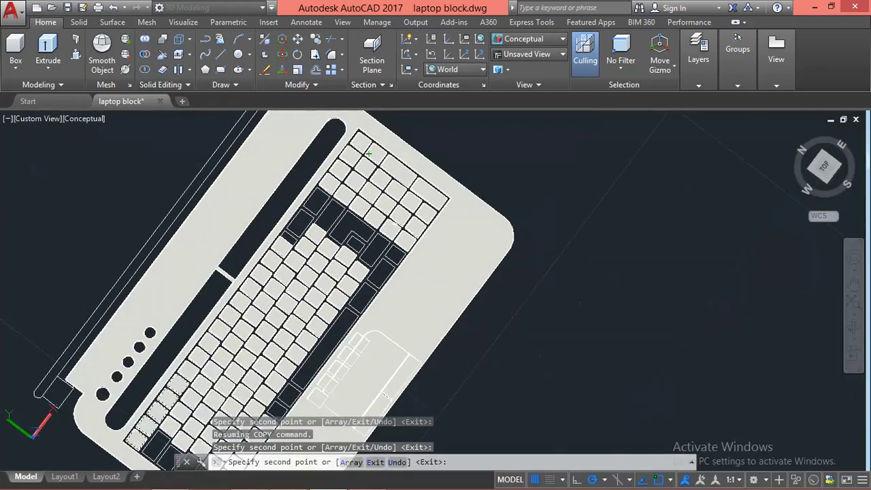
pyautogui.press('Escape')
pyautogui.scroll(2, 262, 231)
# Erase the stray key near the keyboard's edge, cancelling the accidental WBLOCK dialog.
pyautogui.scroll(2, 303, 238)
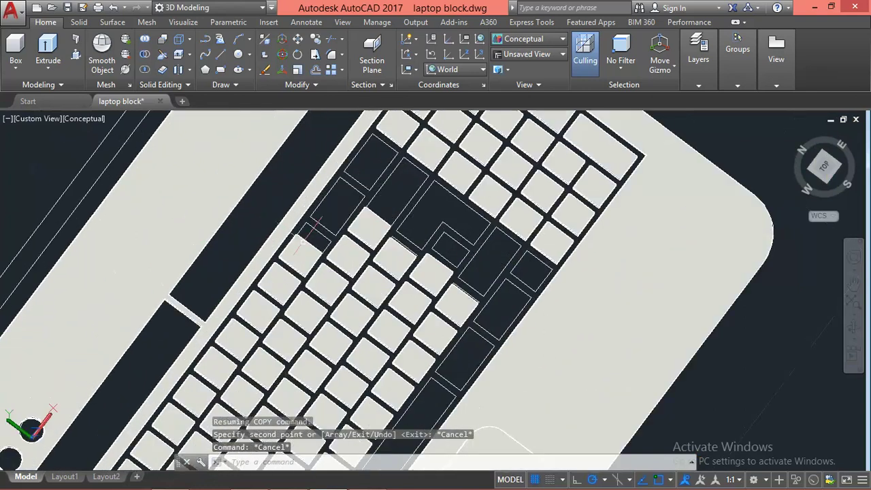
pyautogui.click(309, 252)
pyautogui.write('w')
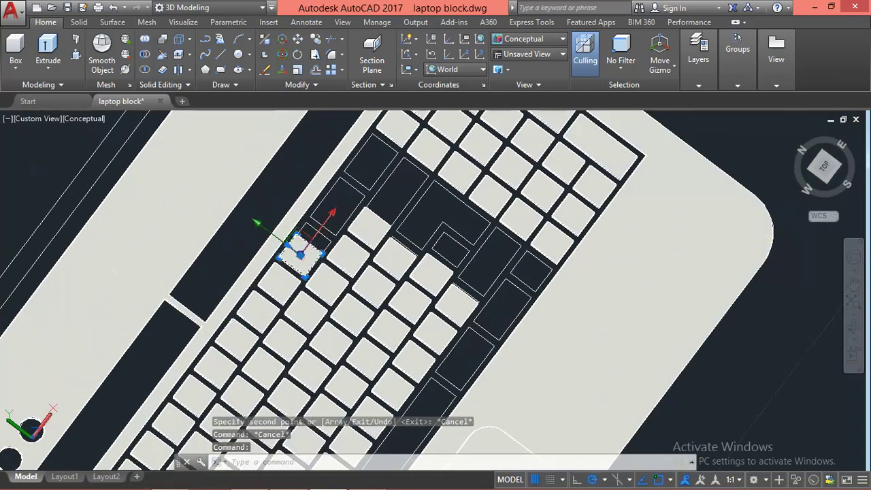
pyautogui.press('Return')
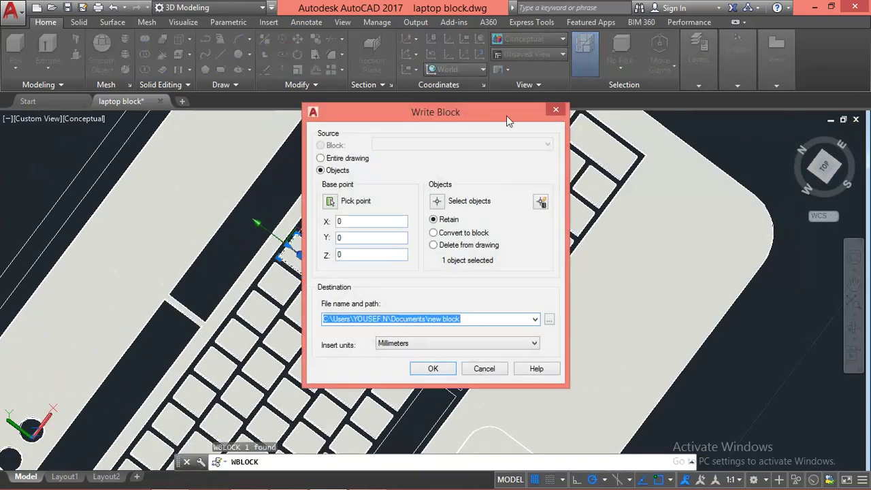
pyautogui.click(555, 109)
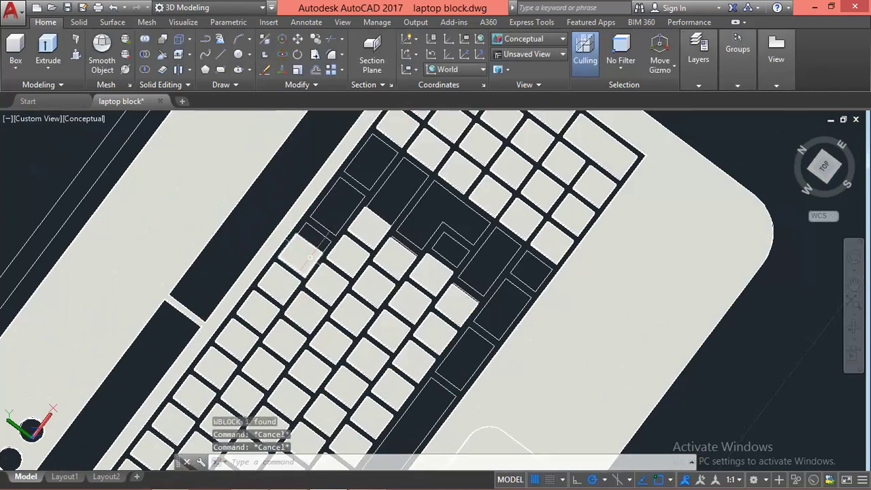
pyautogui.write('e')
pyautogui.press('Return')
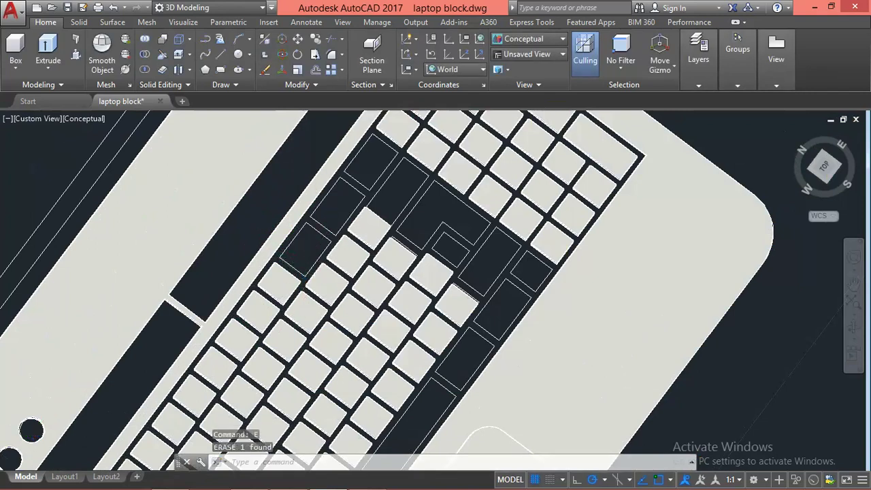
pyautogui.scroll(3, 449, 185)
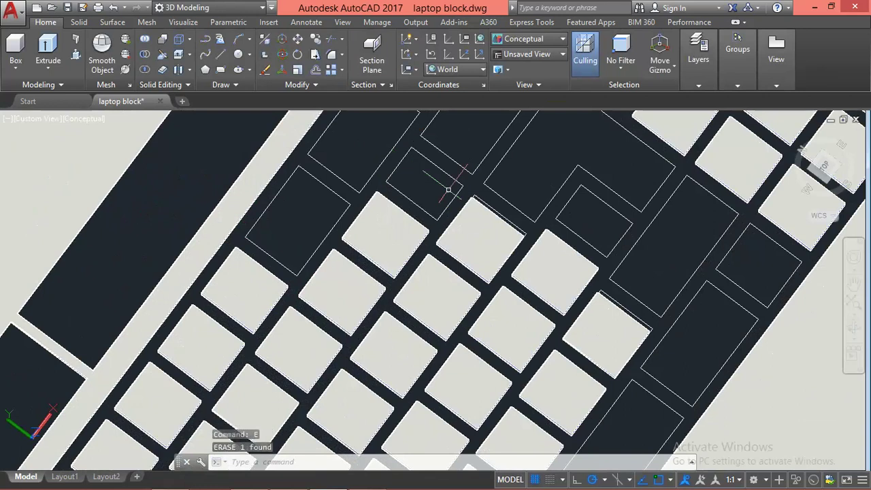
# Delete the two other misplaced key copies.
pyautogui.click(481, 255)
pyautogui.press('Delete')
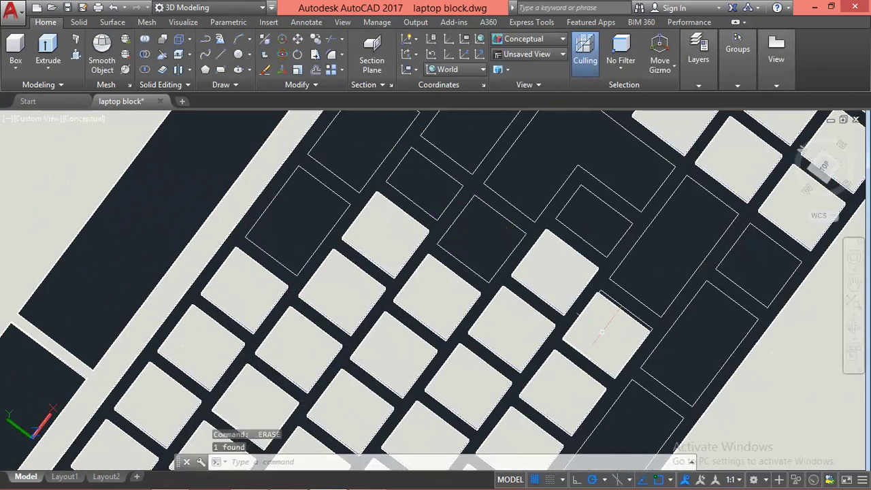
pyautogui.click(619, 335)
pyautogui.press('Delete')
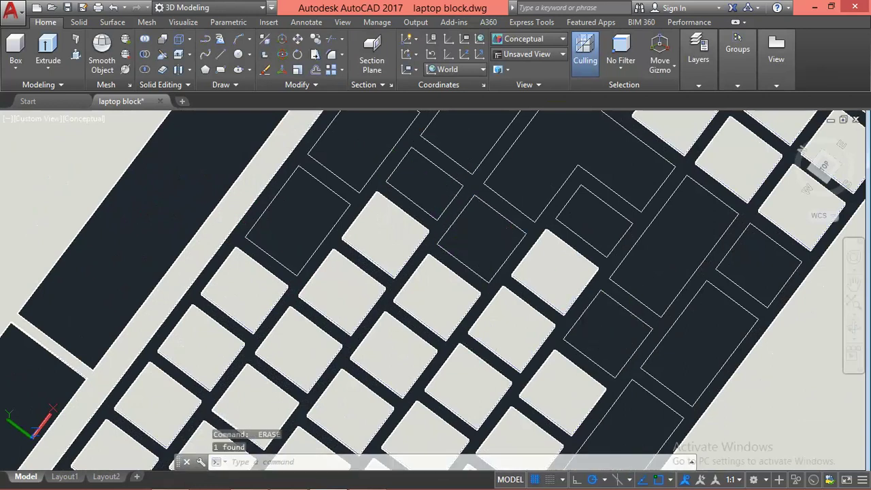
pyautogui.scroll(-2, 502, 197)
pyautogui.scroll(-3, 501, 196)
pyautogui.scroll(-3, 502, 196)
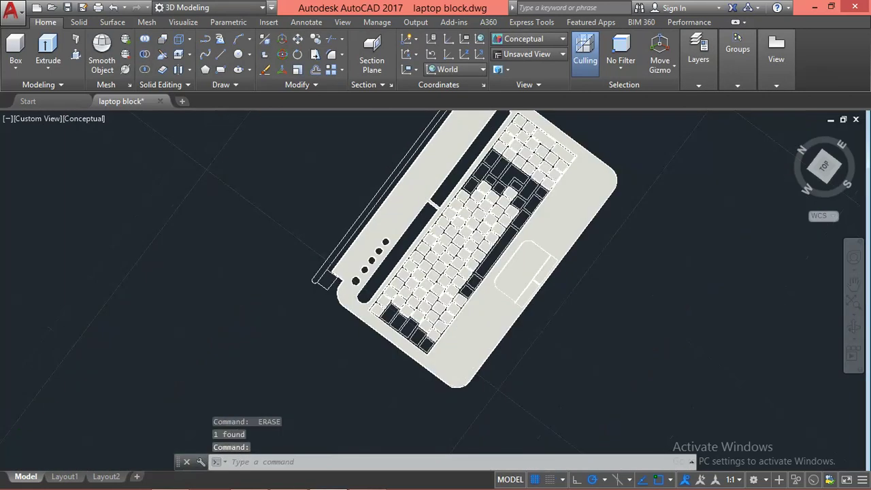
# Orbit the laptop to a tilted front perspective view.
pyautogui.keyDown('shift'); pyautogui.moveTo(443, 340); pyautogui.dragTo(393, 288, button='middle'); pyautogui.keyUp('shift')
pyautogui.scroll(2, 416, 187)
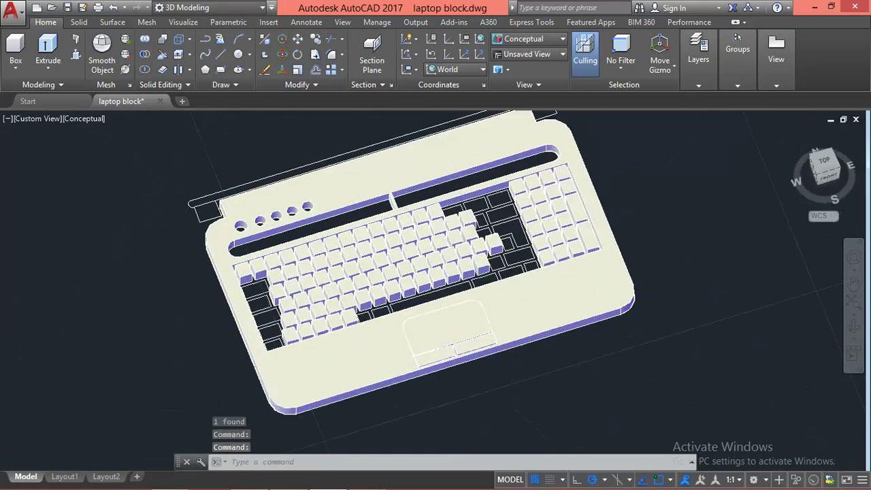
pyautogui.scroll(3, 417, 187)
pyautogui.scroll(1, 417, 191)
pyautogui.scroll(1, 453, 234)
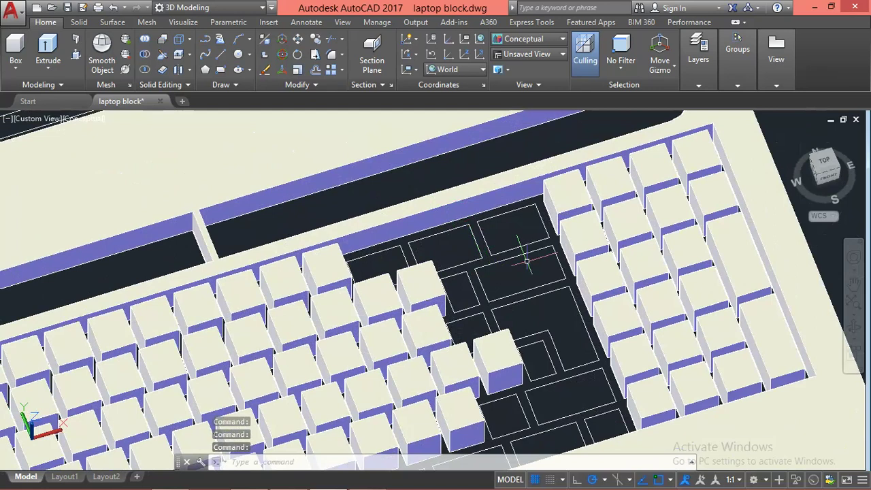
# Press-pull the first few empty key outlines up to key height with PRESSPULL.
pyautogui.write('PRE')
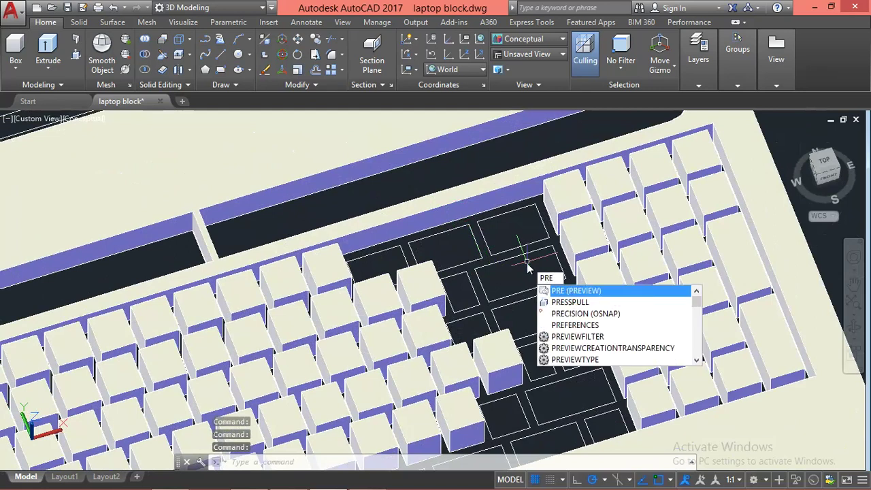
pyautogui.write('S')
pyautogui.press('Return')
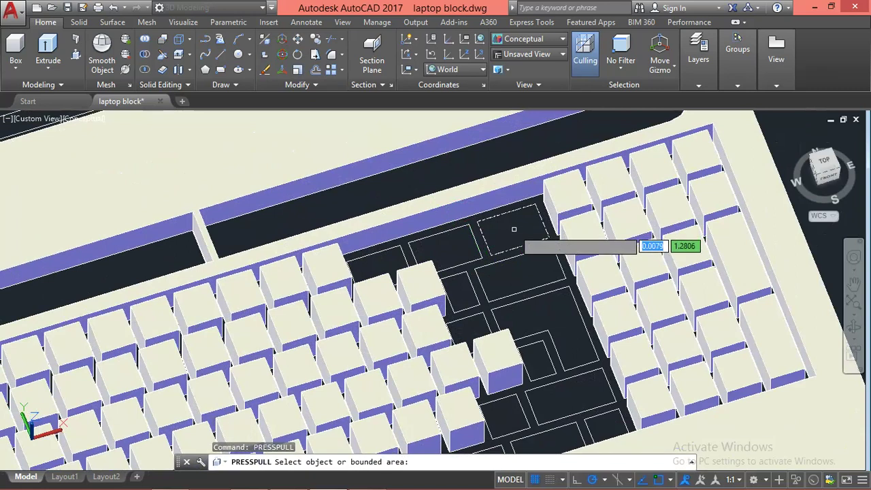
pyautogui.click(513, 228)
pyautogui.click(464, 241)
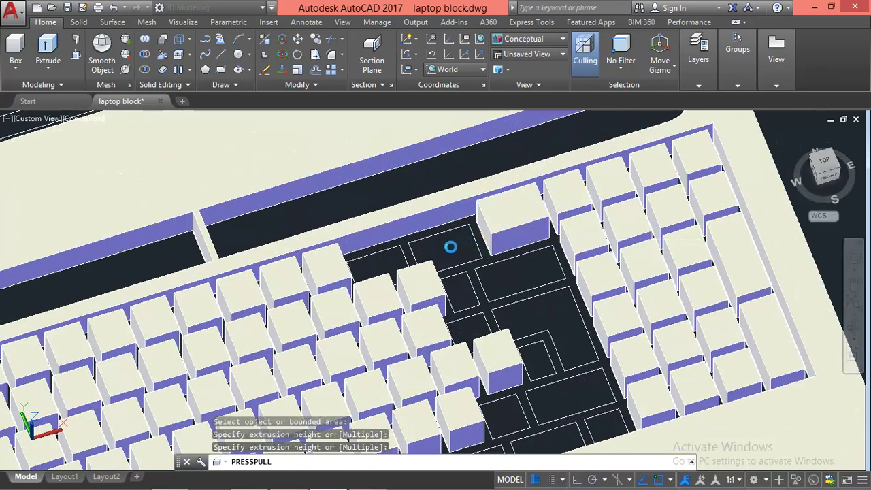
pyautogui.click(450, 247)
pyautogui.click(383, 222)
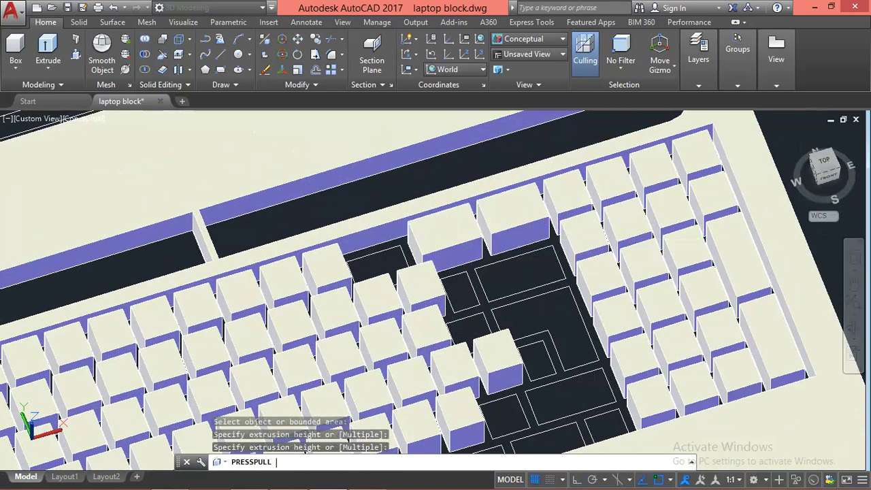
pyautogui.click(449, 247)
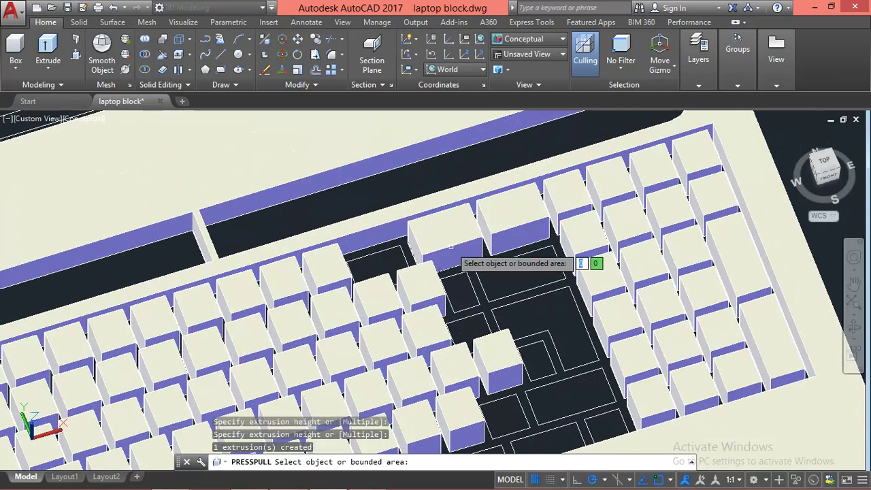
pyautogui.press('Escape')
pyautogui.scroll(3, 401, 252)
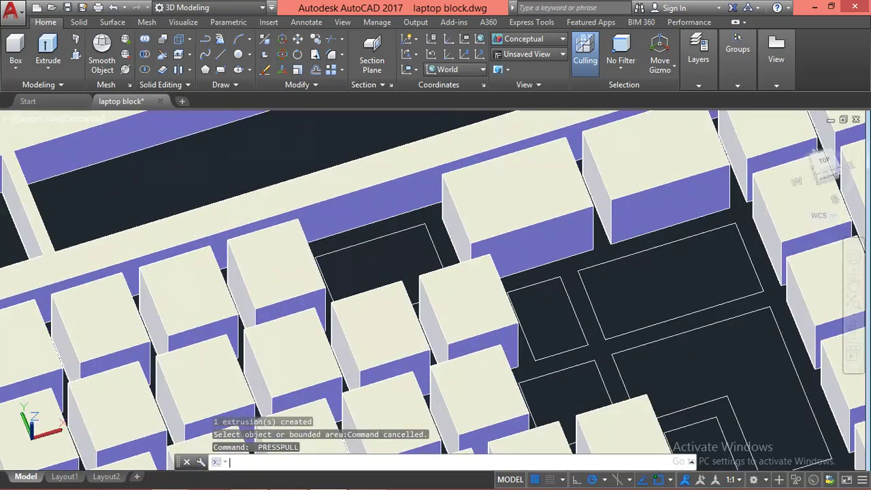
pyautogui.click(388, 257)
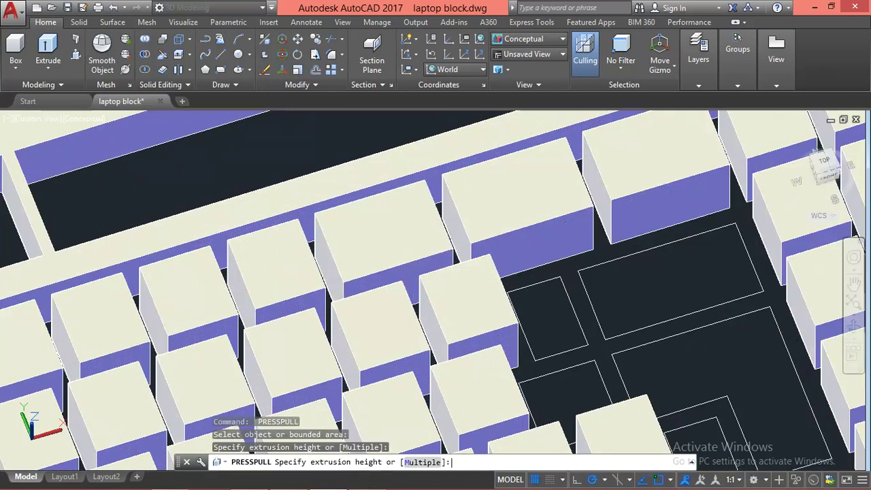
pyautogui.click(390, 258)
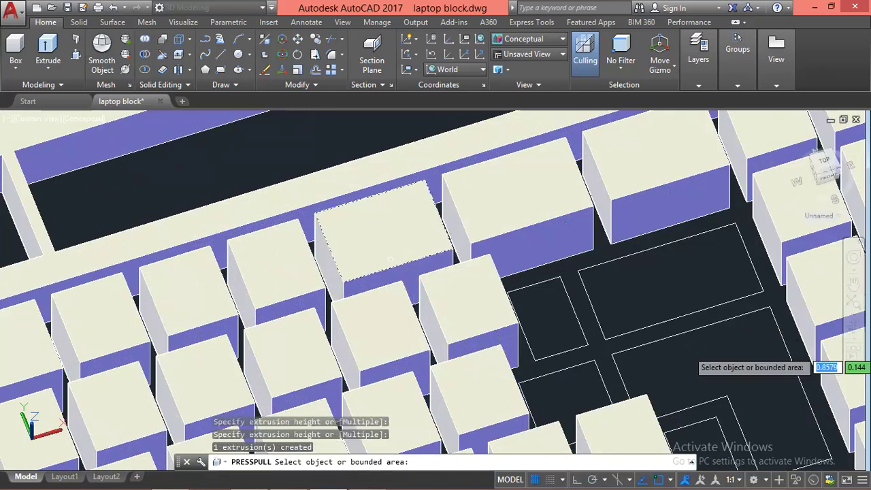
pyautogui.press('Escape')
# Raise the wide key, the small key and the large L-shaped key outline into raised blocks.
pyautogui.moveTo(669, 311); pyautogui.dragTo(492, 302, button='middle')
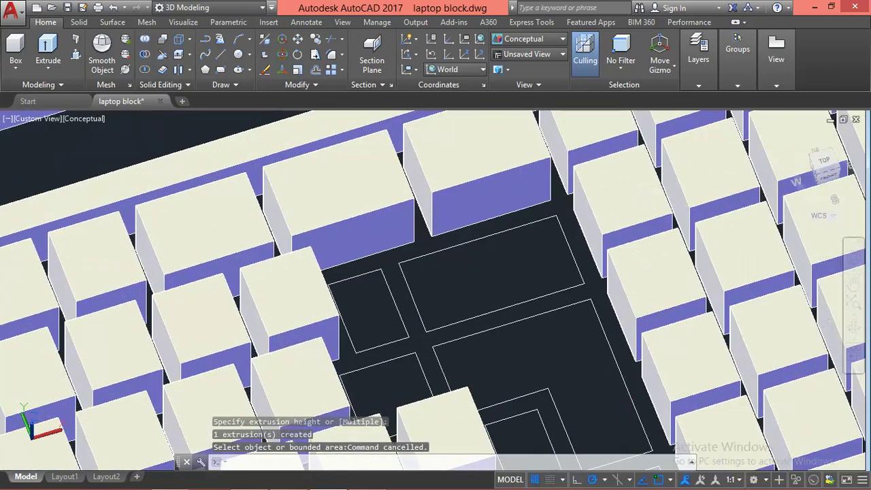
pyautogui.press('Return')
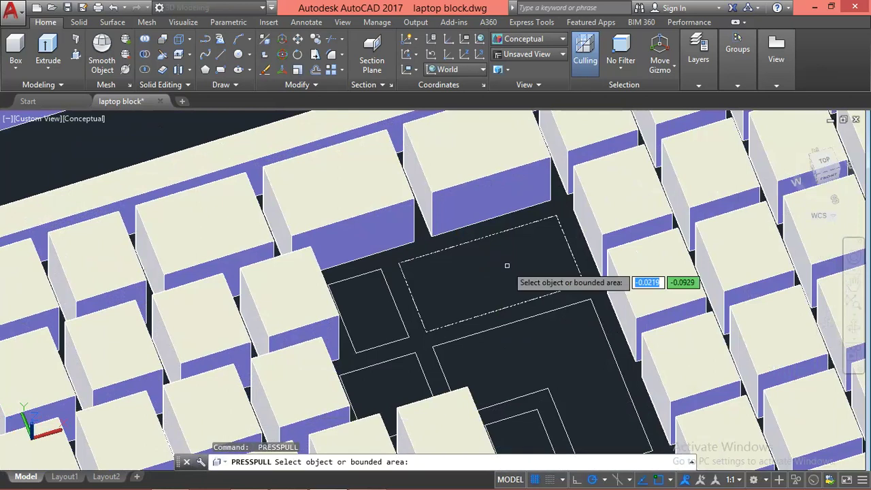
pyautogui.click(507, 265)
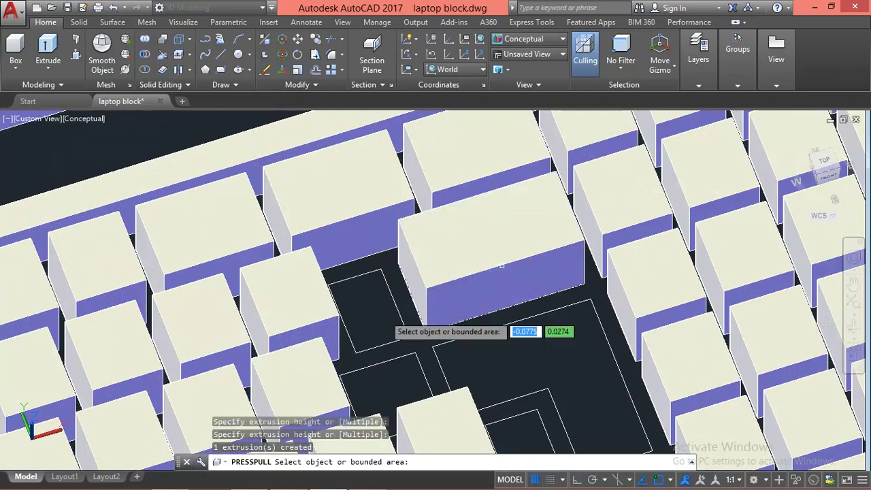
pyautogui.click(375, 311)
pyautogui.click(384, 319)
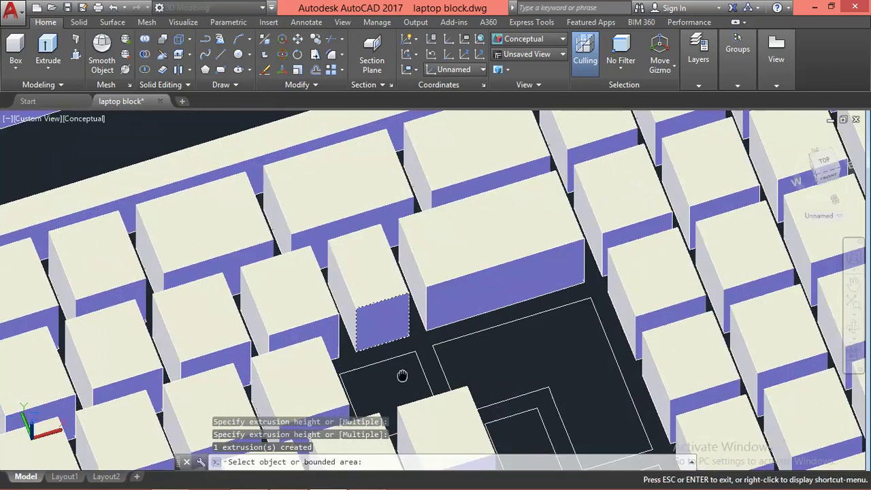
pyautogui.moveTo(399, 376); pyautogui.dragTo(395, 329, button='middle')
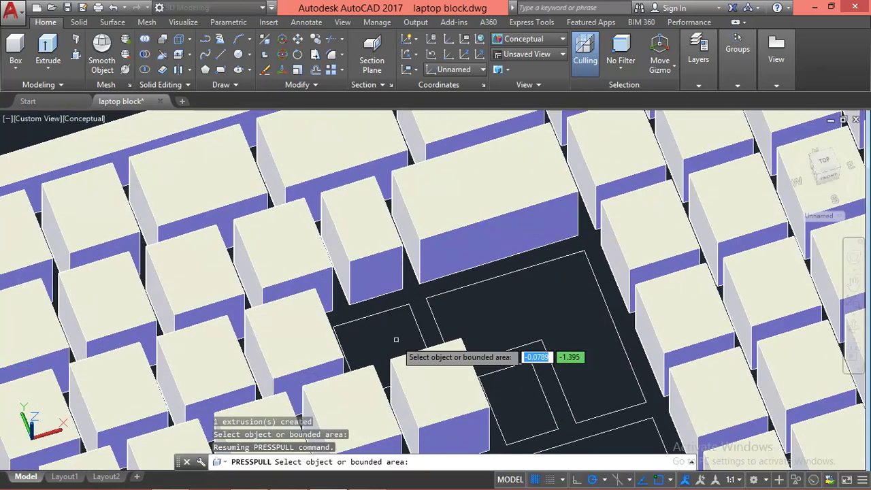
pyautogui.click(379, 328)
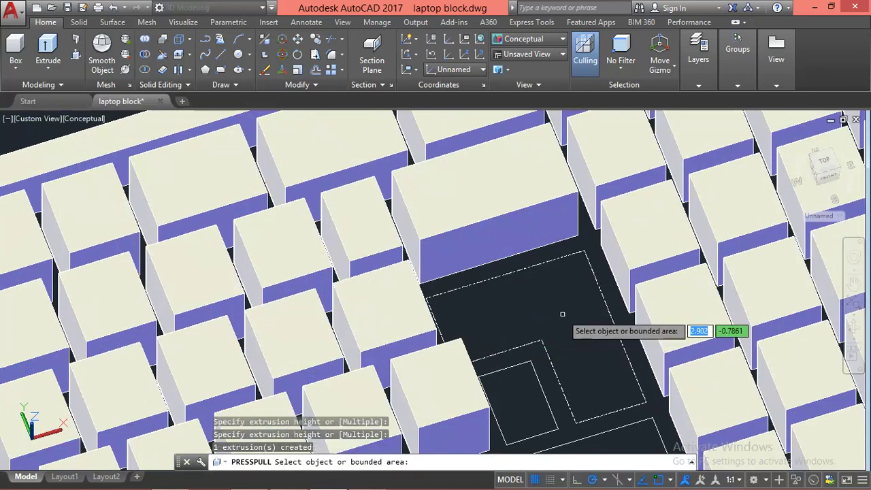
pyautogui.click(562, 314)
pyautogui.click(515, 297)
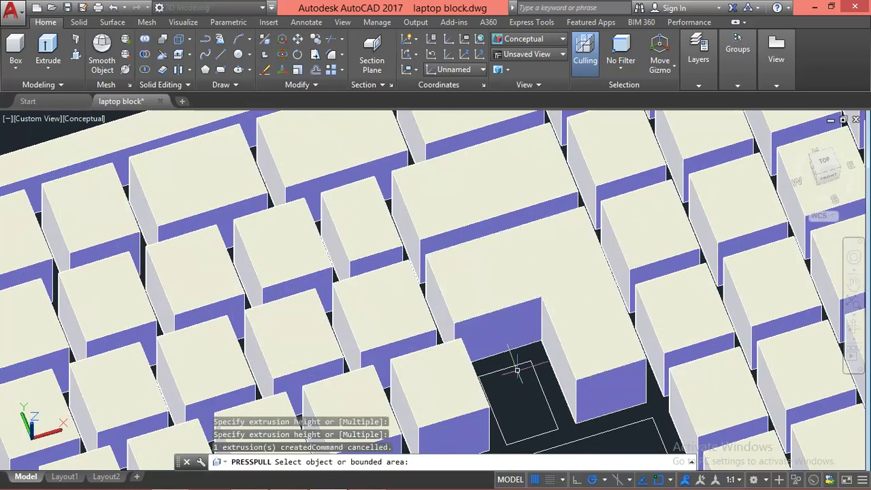
# Raise the small, large and two neighbouring middle key outlines to key height.
pyautogui.moveTo(509, 370); pyautogui.dragTo(455, 206, button='middle')
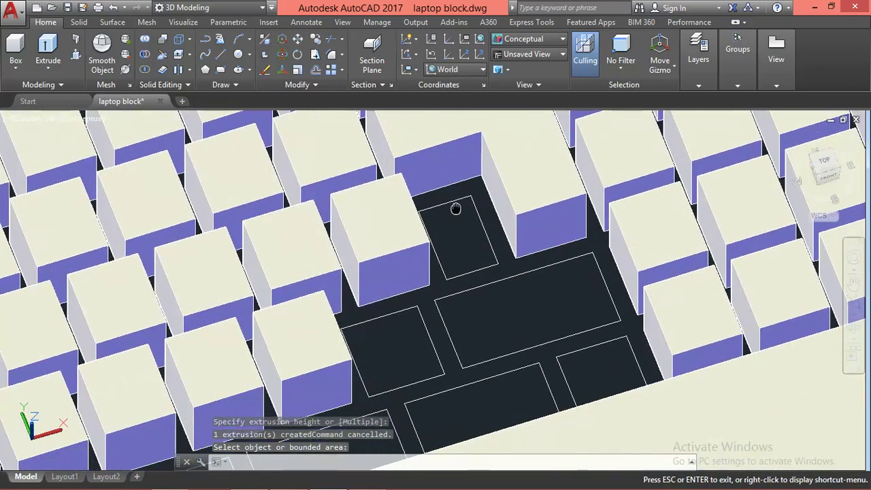
pyautogui.press('Escape')
pyautogui.press('Return')
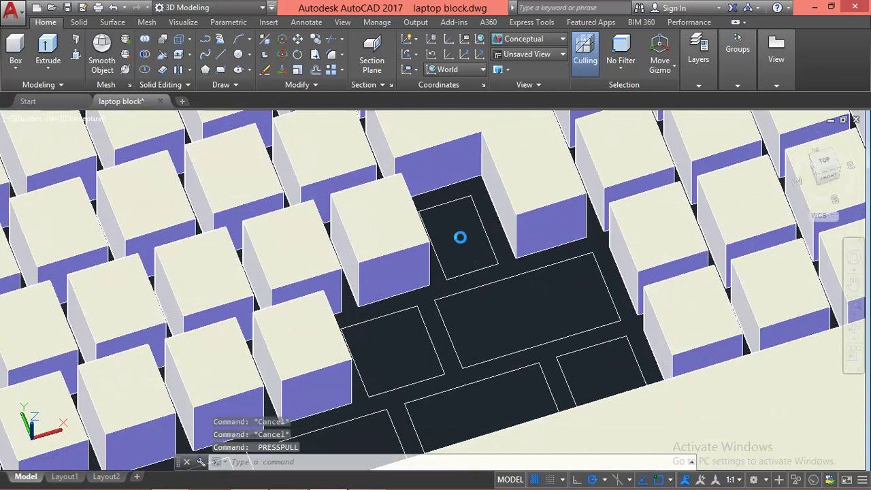
pyautogui.click(461, 237)
pyautogui.click(464, 245)
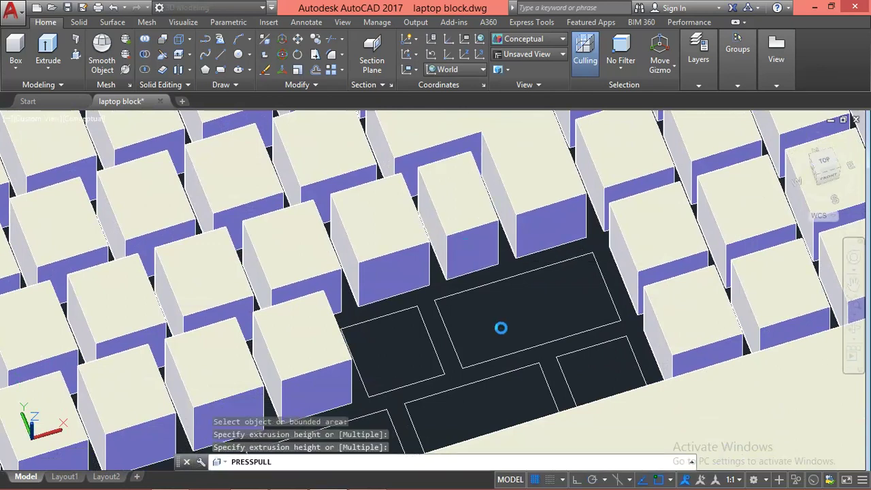
pyautogui.click(508, 324)
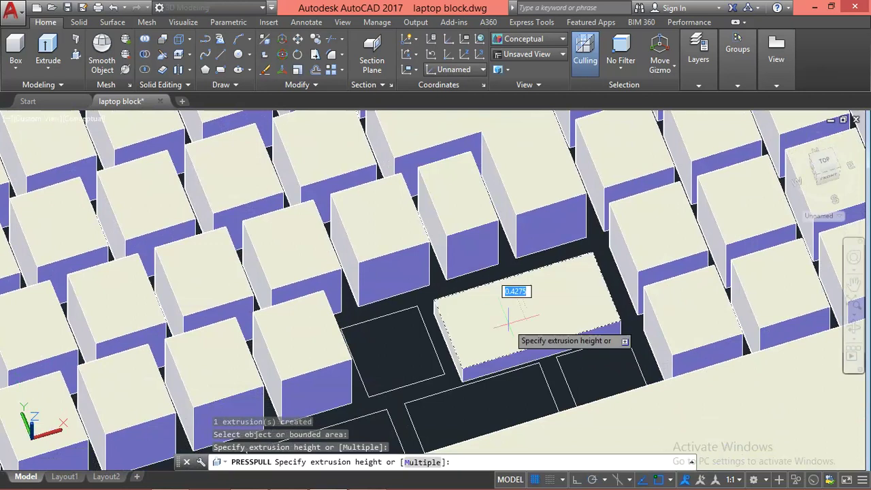
pyautogui.click(512, 285)
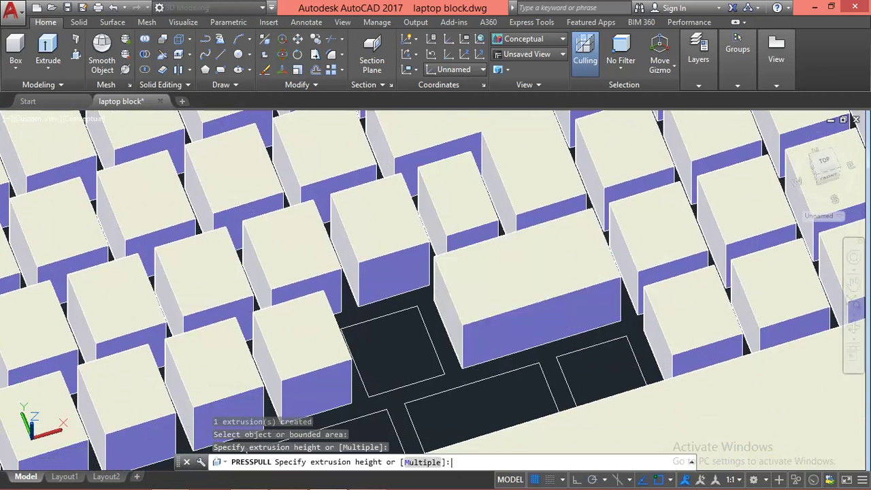
pyautogui.click(403, 356)
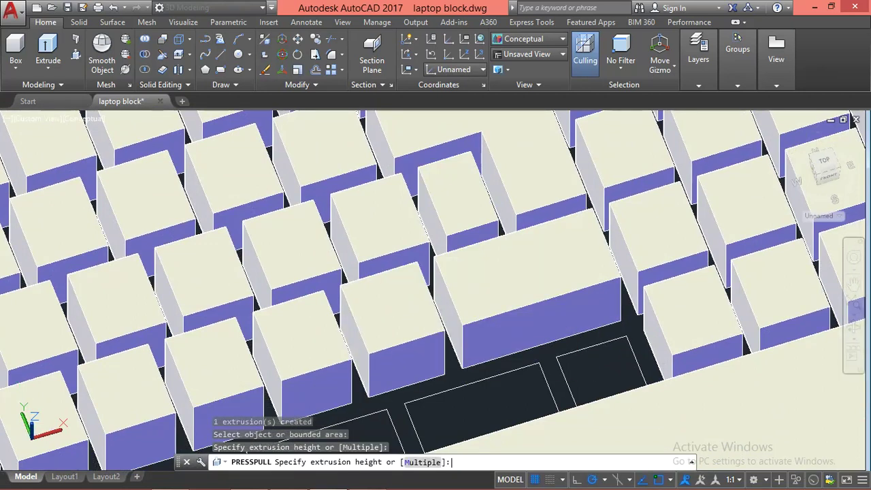
pyautogui.click(491, 371)
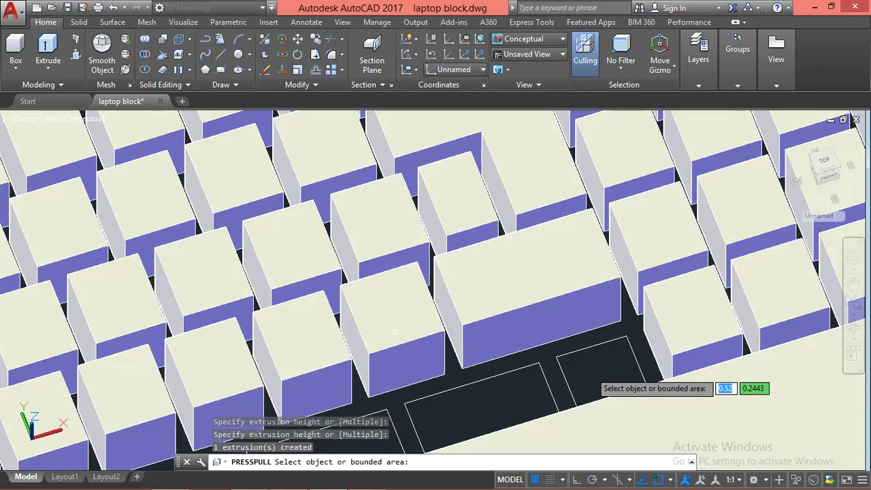
pyautogui.click(593, 368)
pyautogui.click(475, 399)
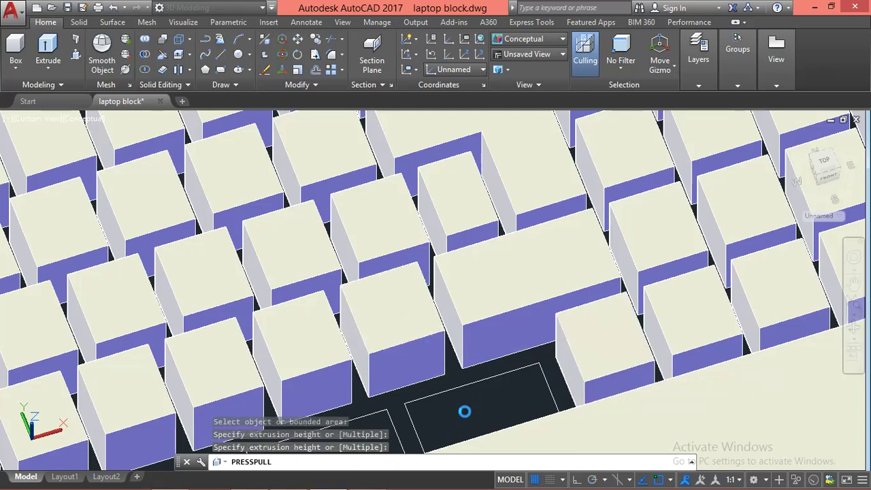
# Raise the right-most and next bottom-row outlines into keys.
pyautogui.moveTo(464, 411); pyautogui.dragTo(563, 309, button='middle')
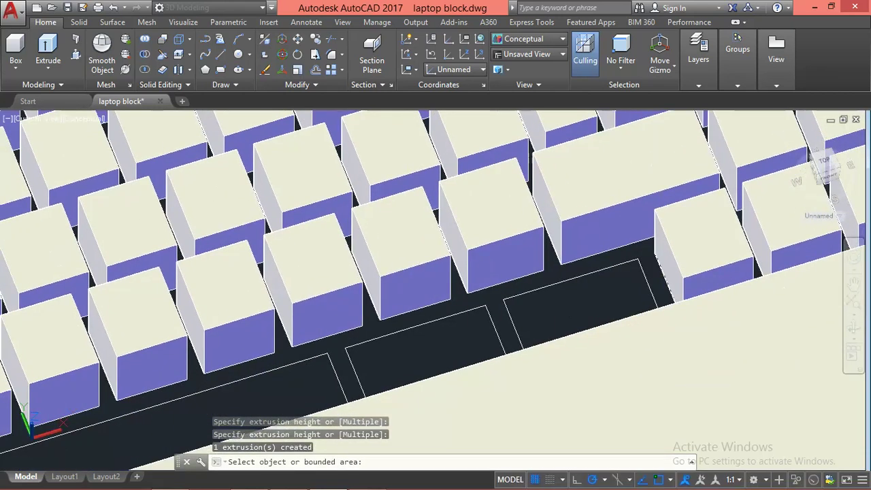
pyautogui.press('Escape')
pyautogui.press('Return')
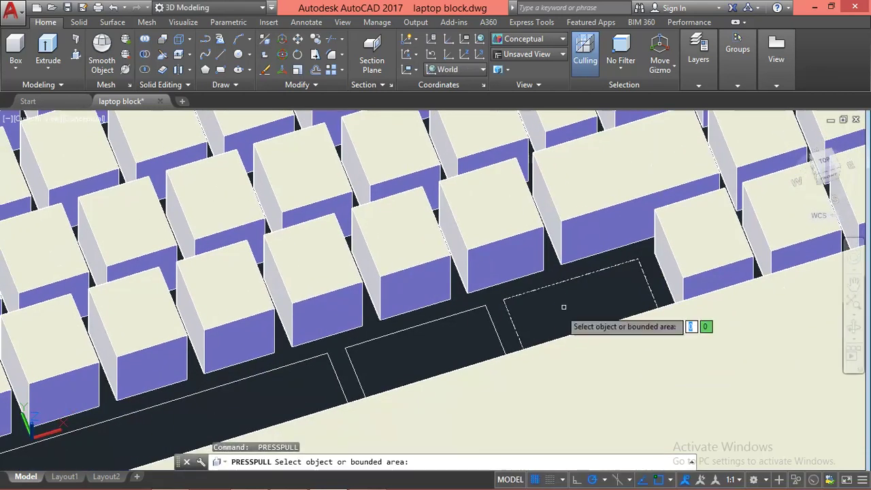
pyautogui.click(563, 307)
pyautogui.click(445, 339)
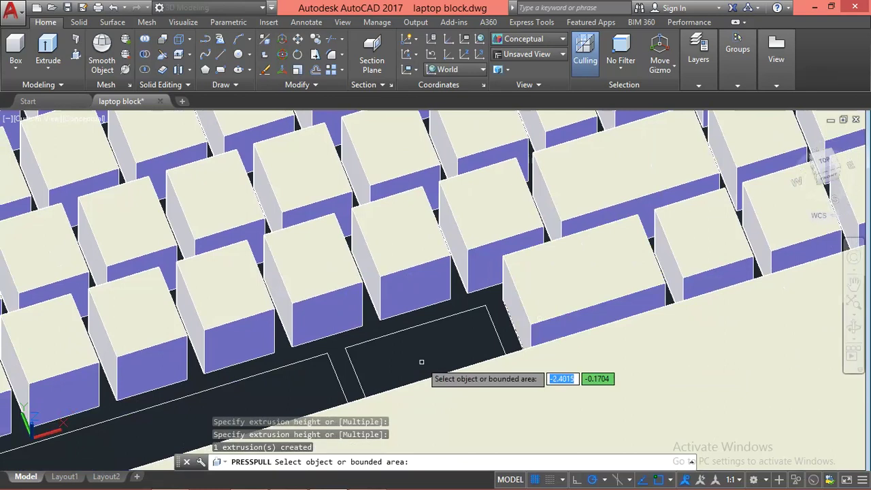
pyautogui.click(393, 360)
pyautogui.click(374, 366)
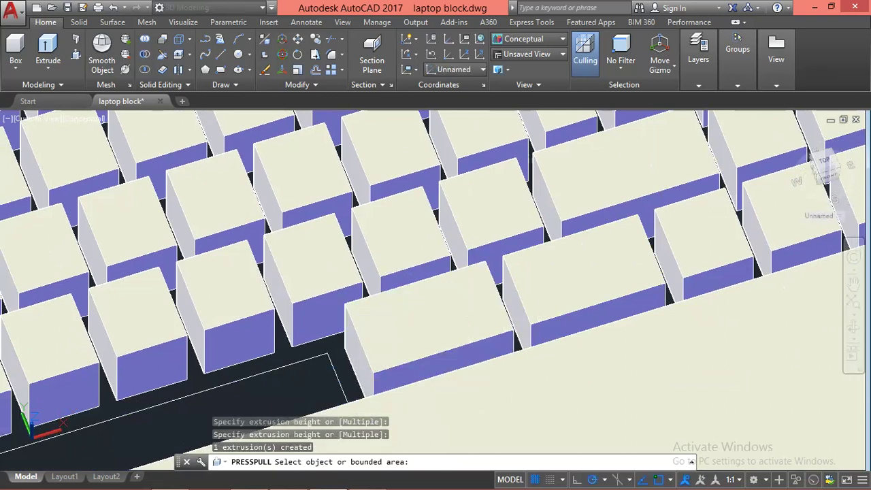
pyautogui.press('Escape')
# Raise the long space bar and the two small keys beside it.
pyautogui.moveTo(297, 362)
pyautogui.mouseDown(button='middle')
pyautogui.moveTo(521, 242)
pyautogui.moveTo(626, 229)
pyautogui.mouseUp(button='middle')
pyautogui.press('Return')
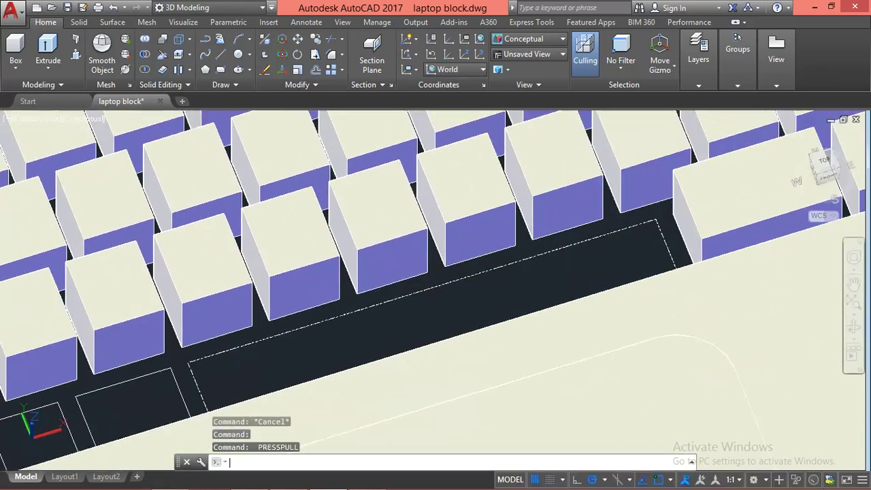
pyautogui.click(524, 292)
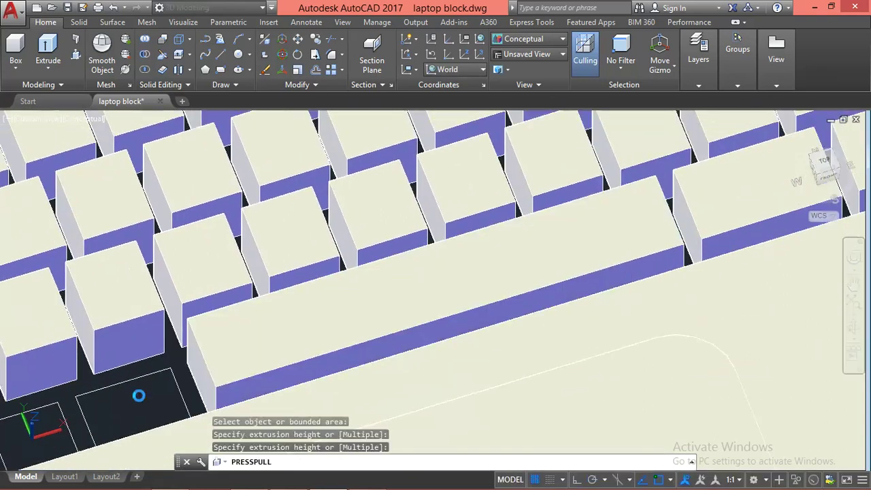
pyautogui.press('Escape')
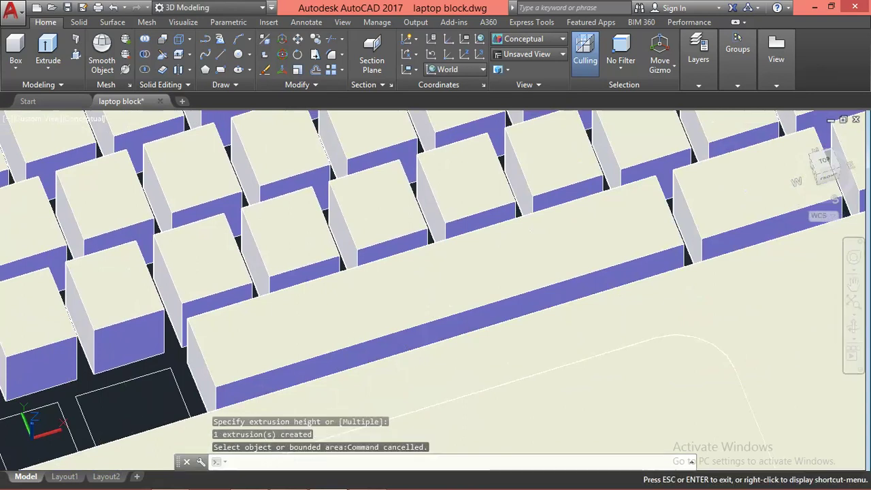
pyautogui.moveTo(179, 394); pyautogui.dragTo(433, 296, button='middle')
pyautogui.press('Return')
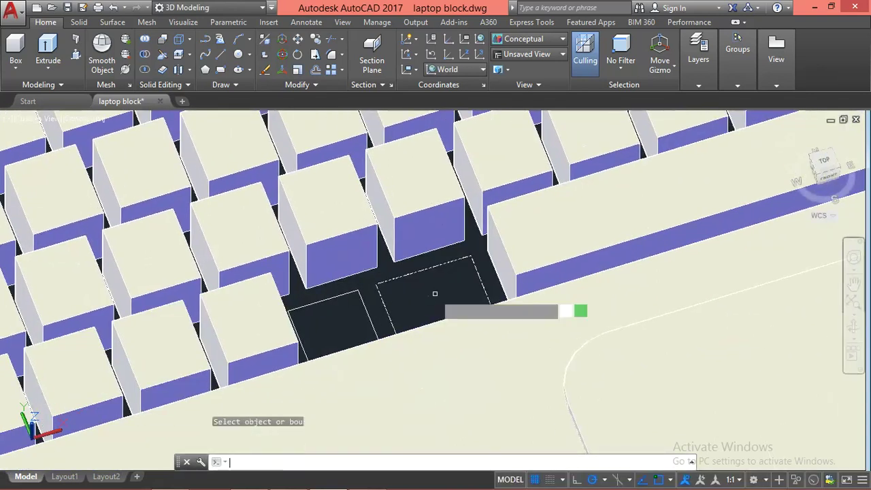
pyautogui.click(434, 293)
pyautogui.click(321, 323)
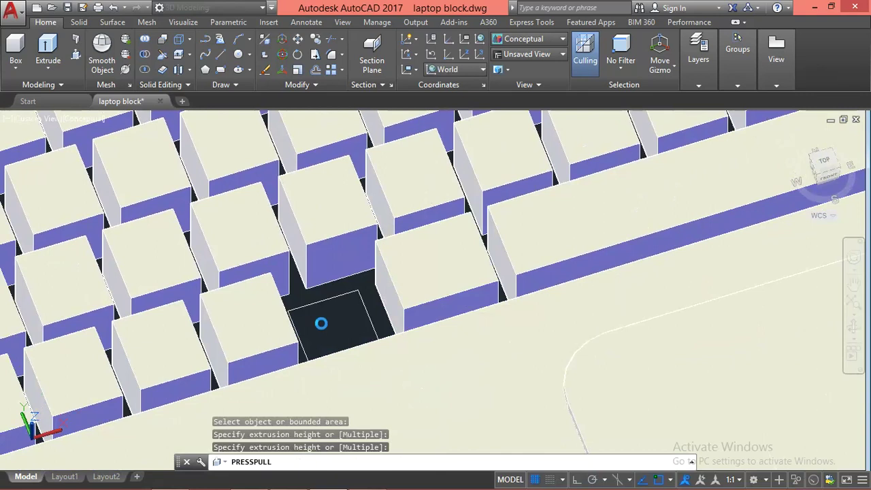
pyautogui.click(345, 323)
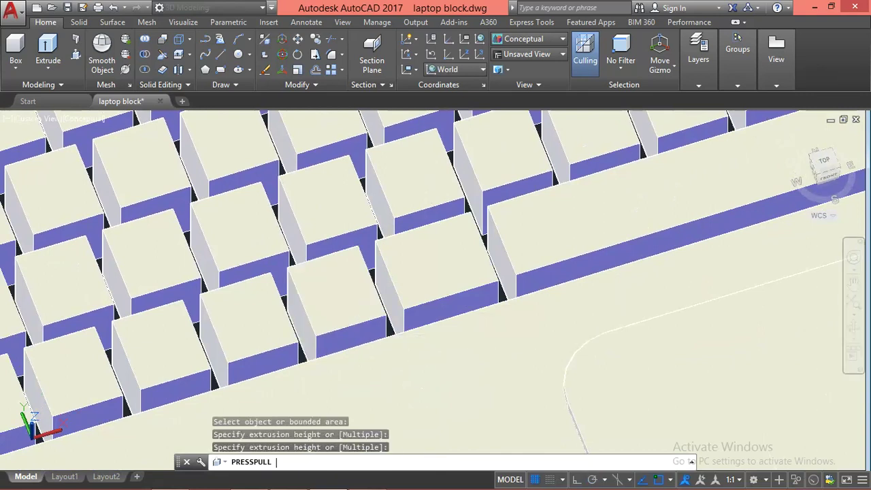
pyautogui.scroll(-2, 253, 306)
pyautogui.press('Escape')
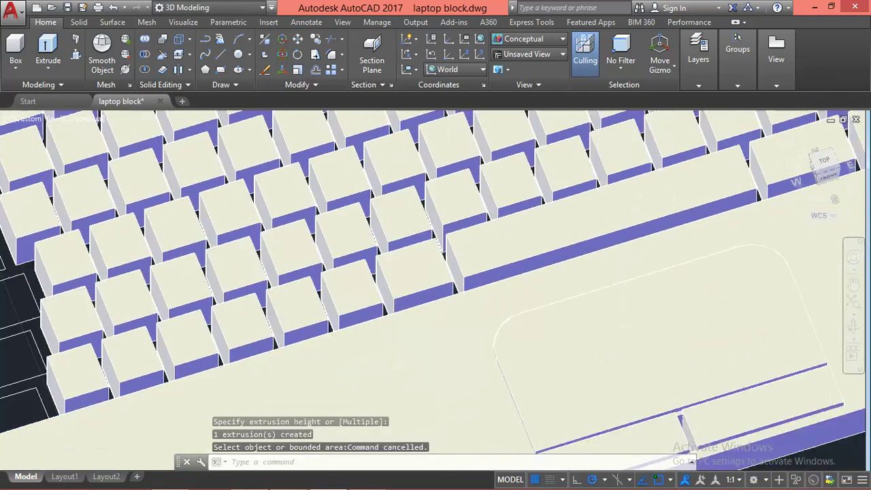
# Press-pull the first two empty left-edge key outlines up to full key height.
pyautogui.scroll(-2, 381, 310)
pyautogui.scroll(2, 49, 225)
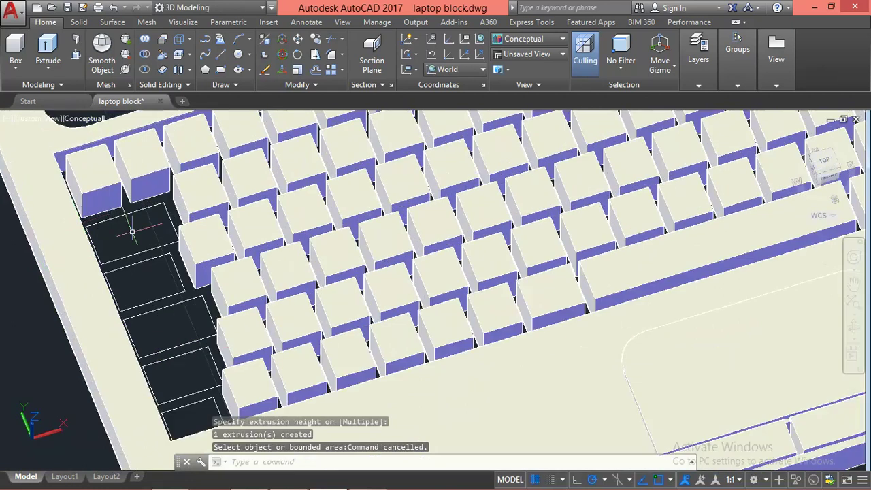
pyautogui.press('Return')
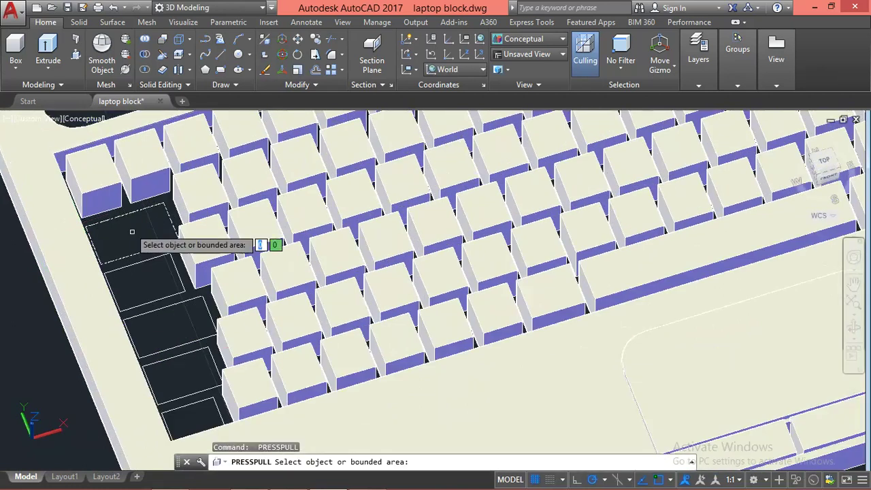
pyautogui.click(126, 228)
pyautogui.click(136, 275)
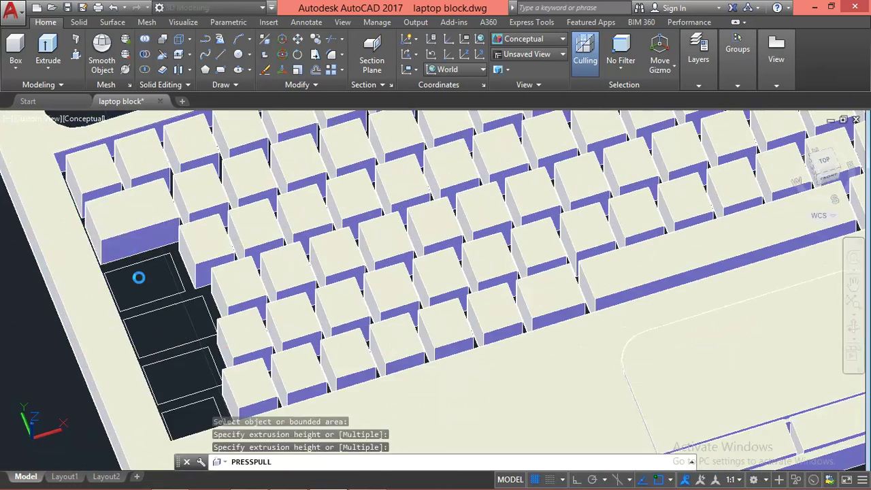
pyautogui.click(144, 285)
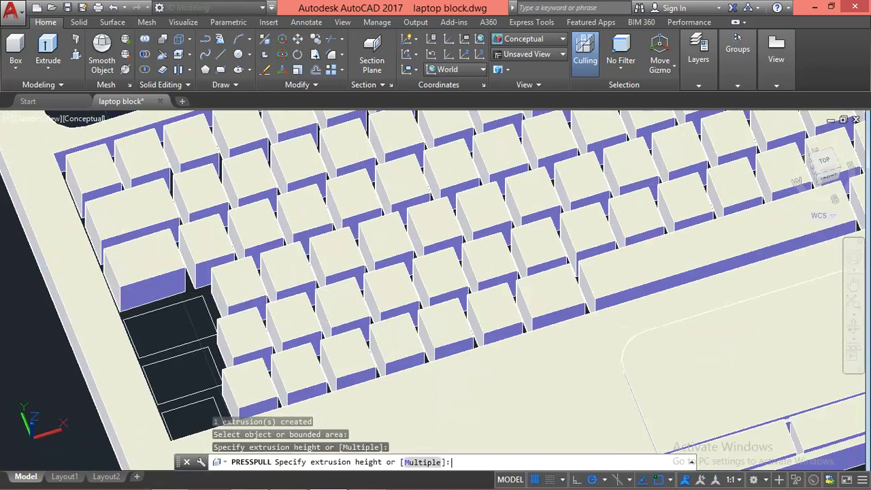
pyautogui.click(181, 331)
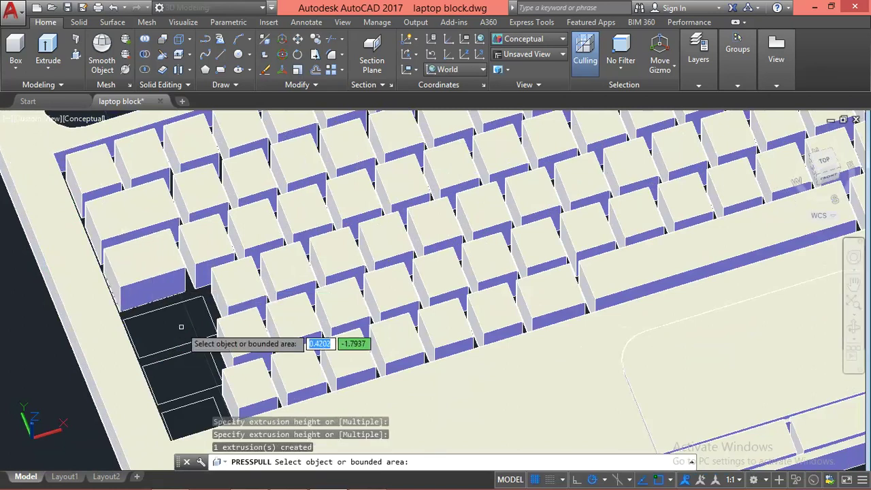
# Raise the remaining left-edge and lower-left key outlines to full key height.
pyautogui.click(181, 327)
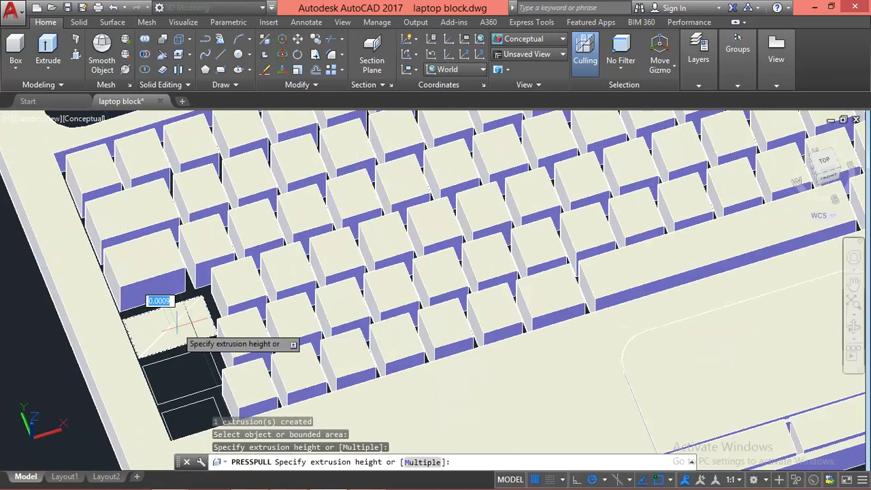
pyautogui.click(178, 306)
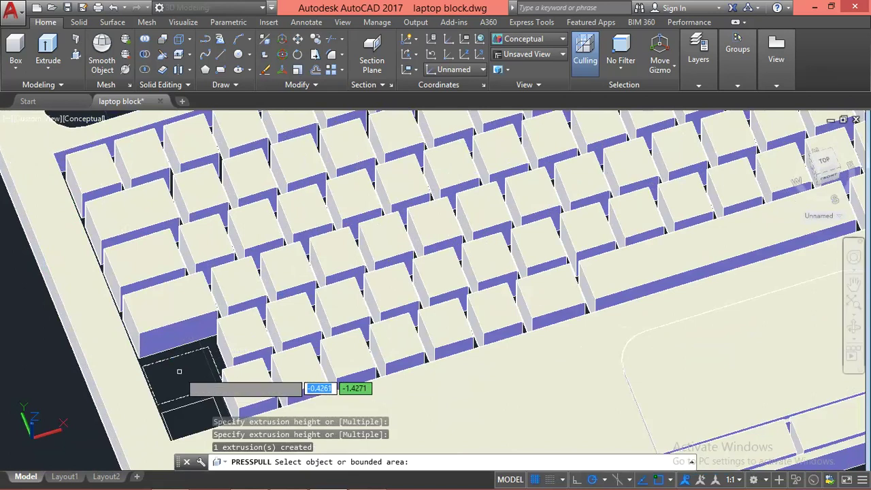
pyautogui.click(181, 365)
pyautogui.press('Return')
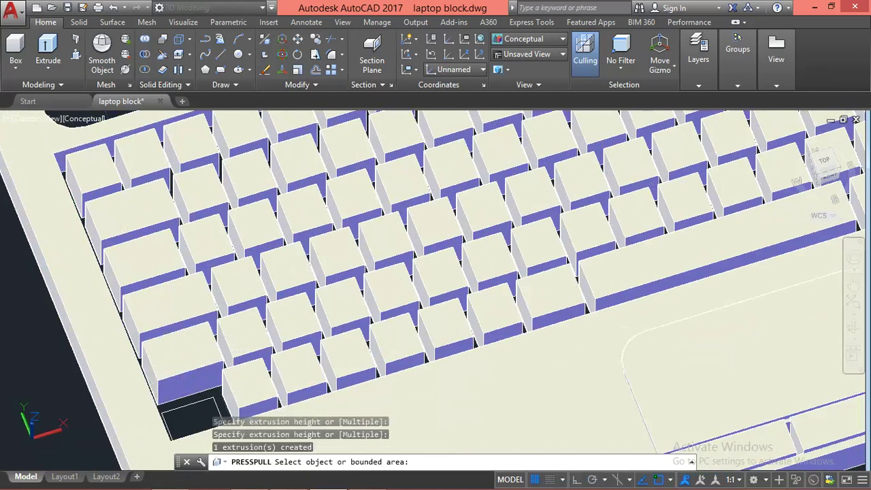
pyautogui.press('Escape')
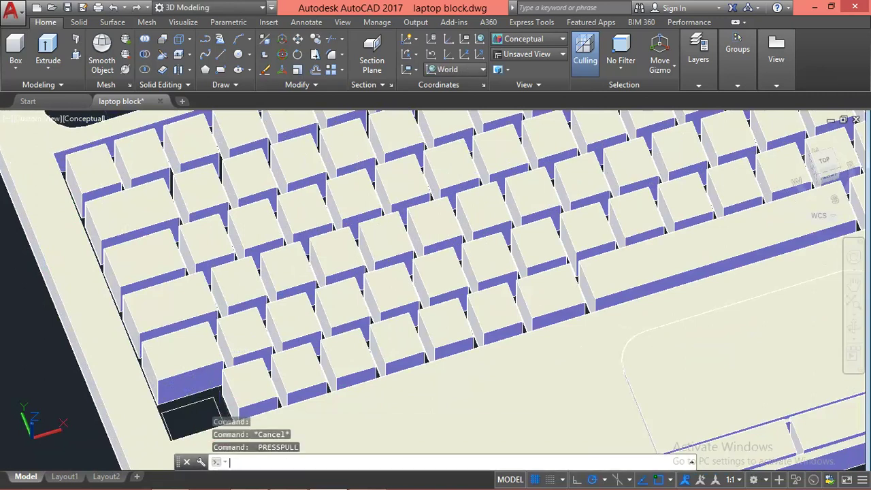
pyautogui.click(185, 408)
pyautogui.press('Return')
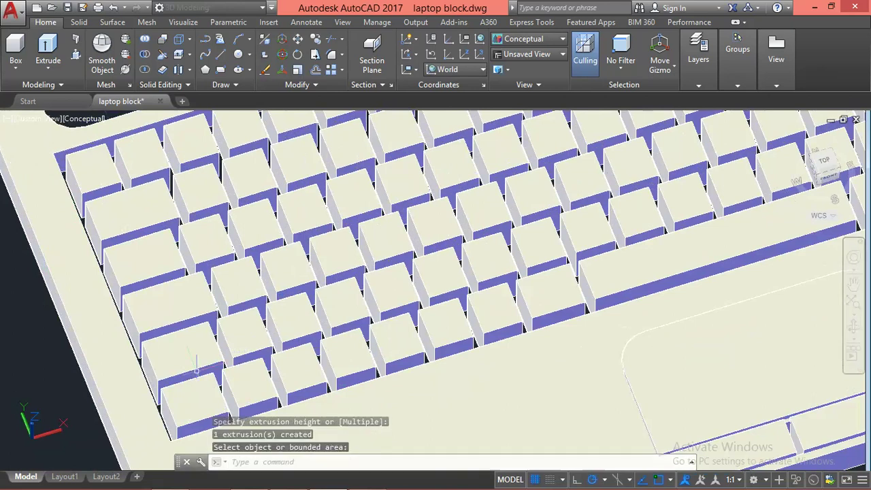
pyautogui.press('Escape')
# Hide the laptop base solid with Isolate > Hide Objects, leaving keys and touchpad visible.
pyautogui.scroll(-5, 286, 299)
pyautogui.scroll(-4, 443, 305)
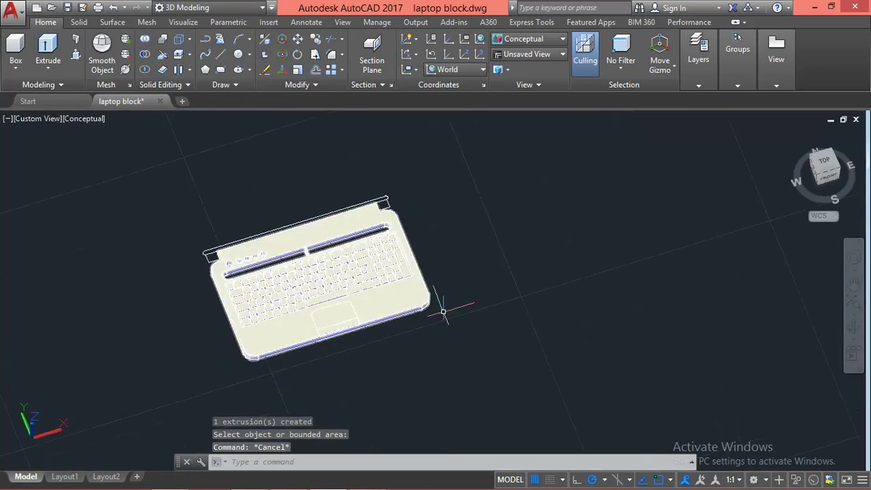
pyautogui.moveTo(443, 307)
pyautogui.keyDown('shift'); pyautogui.mouseDown(button='middle')
pyautogui.moveTo(435, 326)
pyautogui.moveTo(439, 189)
pyautogui.mouseUp(button='middle'); pyautogui.keyUp('shift')
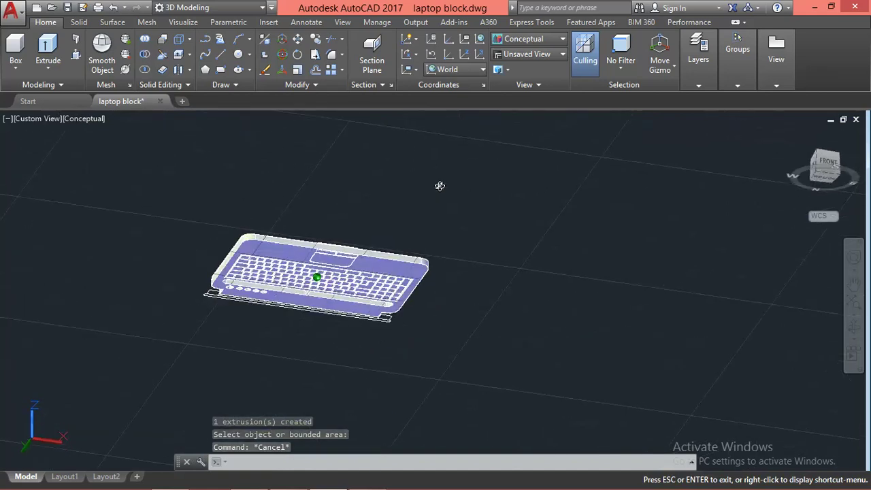
pyautogui.keyDown('shift'); pyautogui.moveTo(439, 189); pyautogui.dragTo(454, 291, button='middle'); pyautogui.keyUp('shift')
pyautogui.scroll(1, 299, 292)
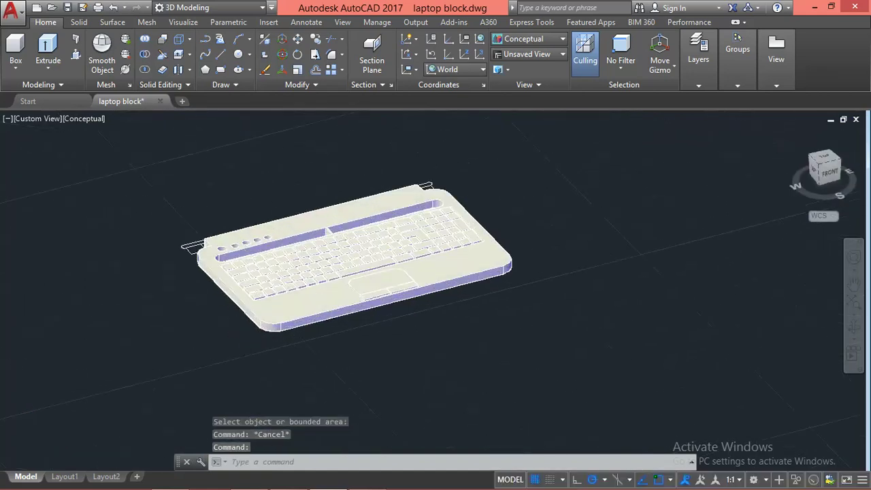
pyautogui.scroll(2, 312, 289)
pyautogui.scroll(2, 330, 286)
pyautogui.scroll(1, 344, 283)
pyautogui.click(344, 284)
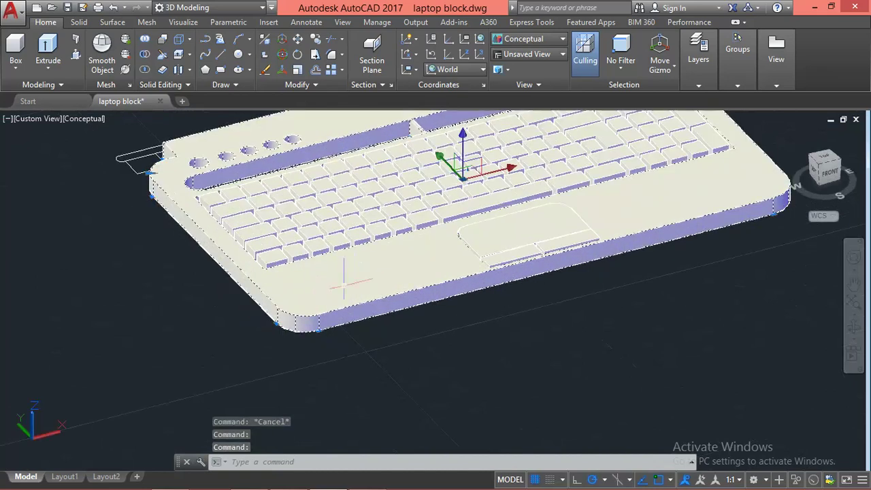
pyautogui.rightClick(343, 284)
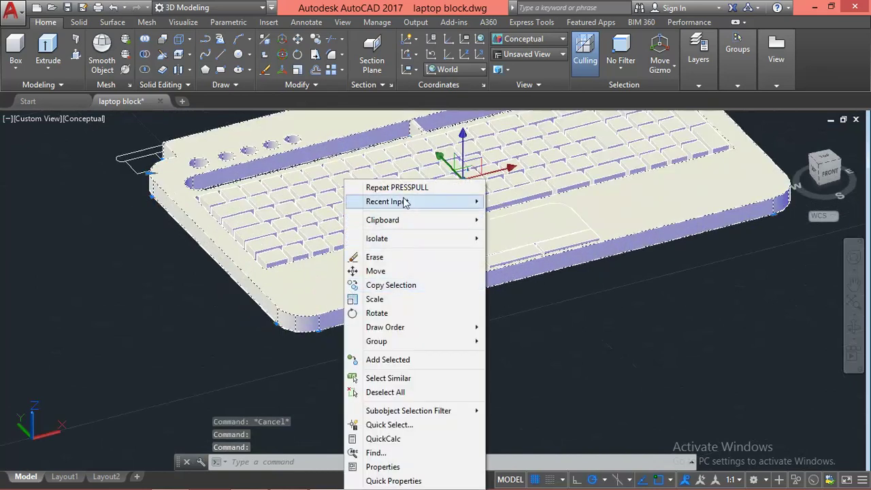
pyautogui.moveTo(408, 238)
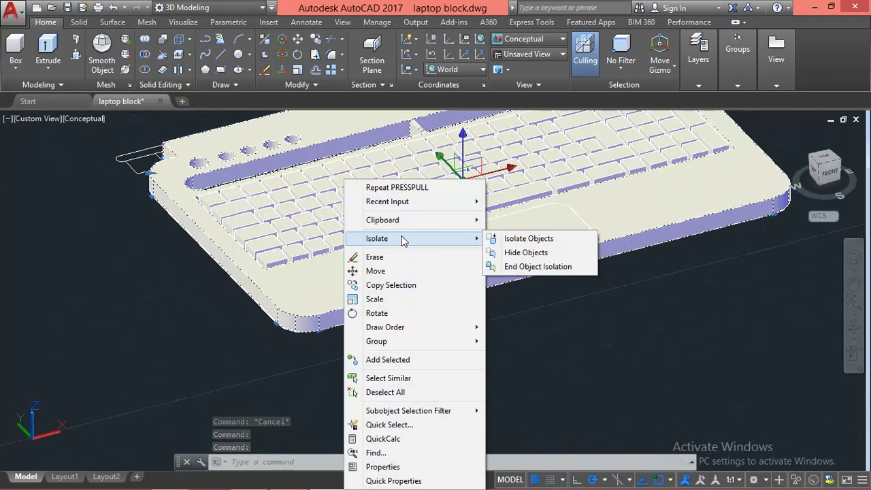
pyautogui.click(517, 253)
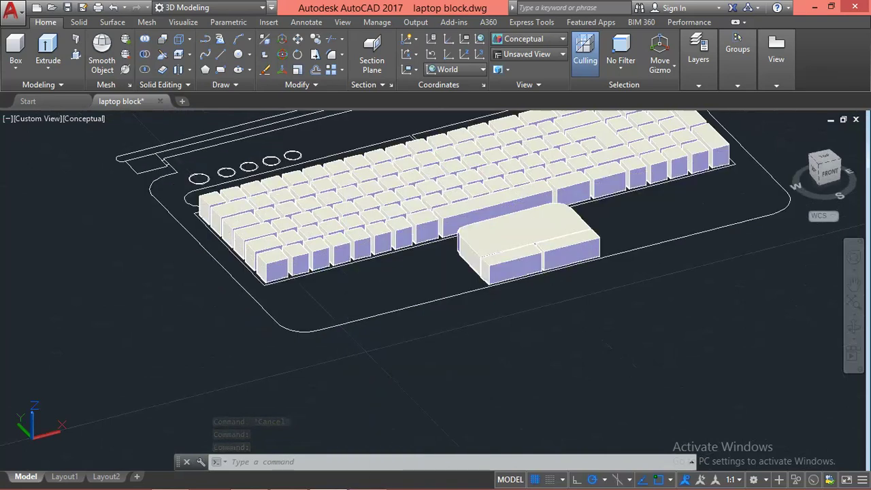
# Select the front, left front, upper-left corner and top outline edges of the base.
pyautogui.click(353, 320)
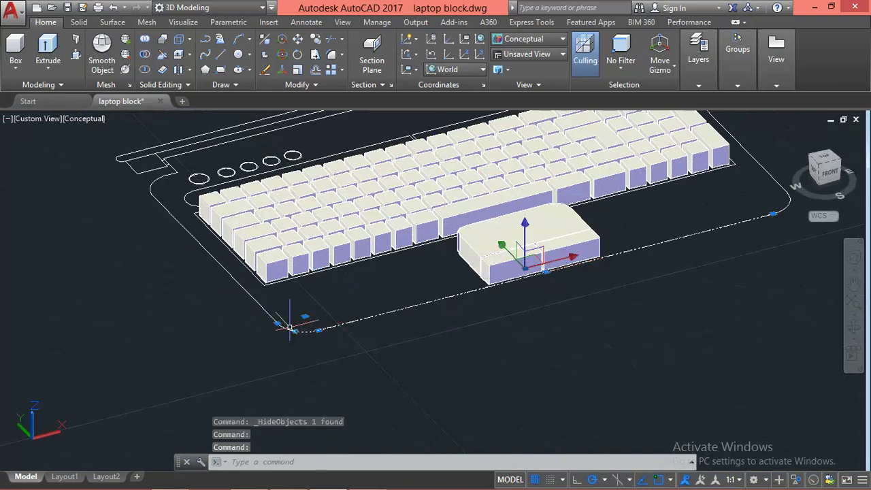
pyautogui.click(193, 226)
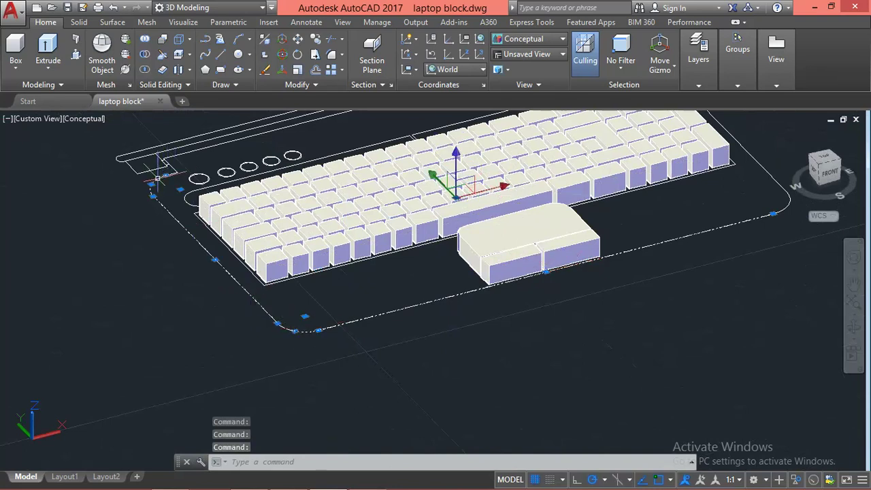
pyautogui.scroll(2, 170, 159)
pyautogui.scroll(3, 170, 157)
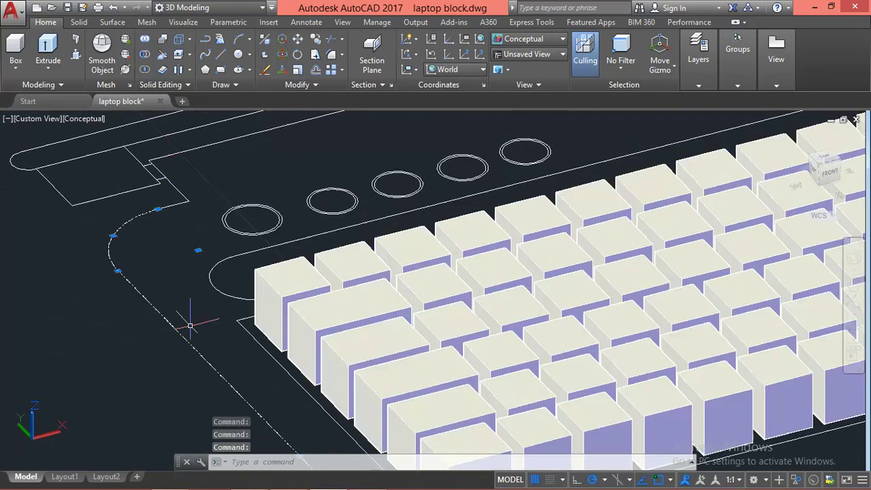
pyautogui.click(194, 185)
pyautogui.click(173, 208)
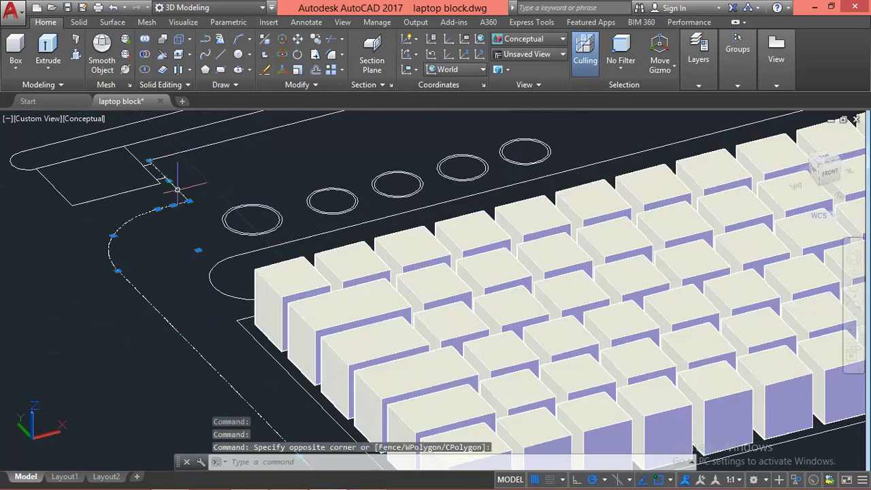
pyautogui.click(191, 150)
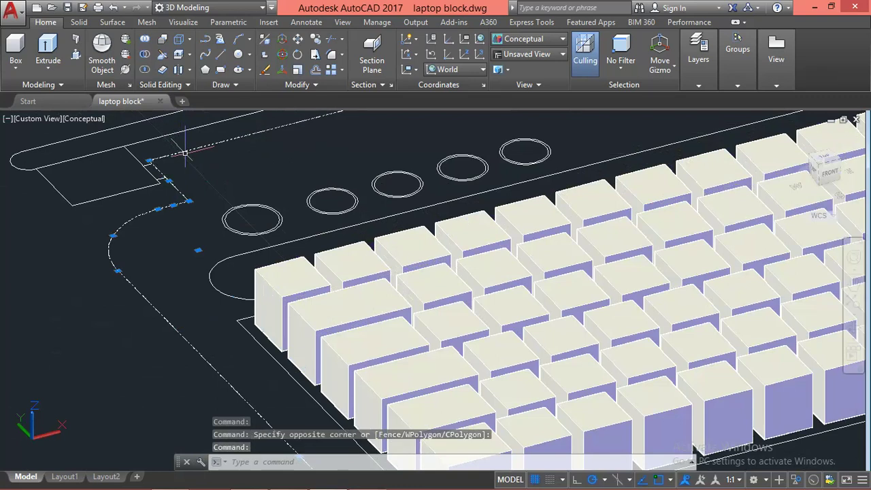
# Add the curved notch edge and the remaining outline edges with selection windows.
pyautogui.scroll(-5, 5, 375)
pyautogui.scroll(3, 605, 171)
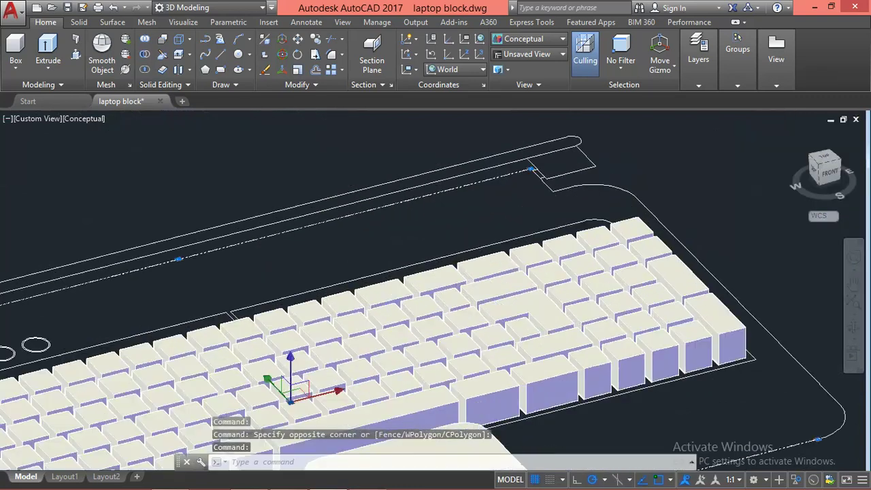
pyautogui.scroll(2, 605, 171)
pyautogui.scroll(2, 680, 158)
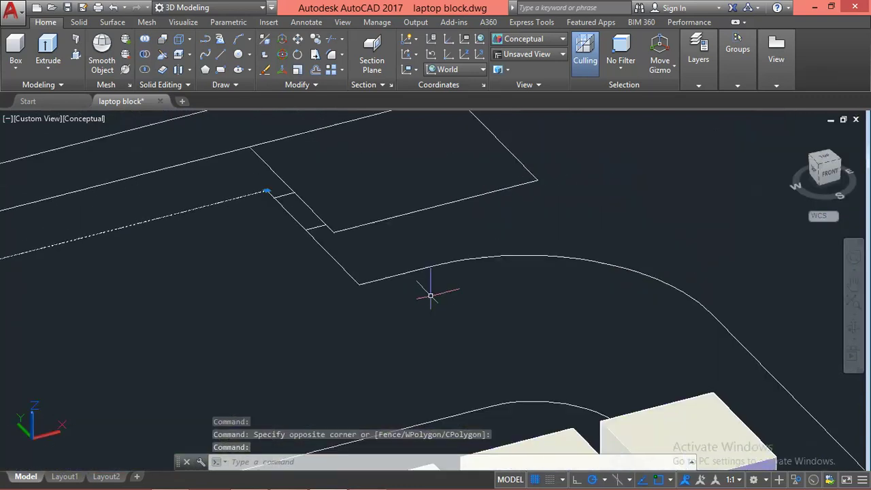
pyautogui.click(438, 257)
pyautogui.click(334, 330)
pyautogui.scroll(-1, 460, 233)
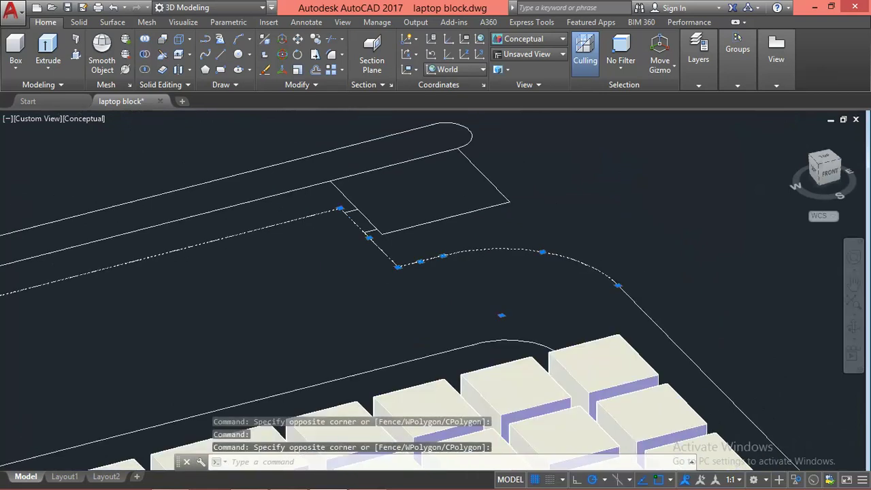
pyautogui.scroll(-1, 461, 233)
pyautogui.scroll(-1, 461, 233)
pyautogui.scroll(-1, 569, 334)
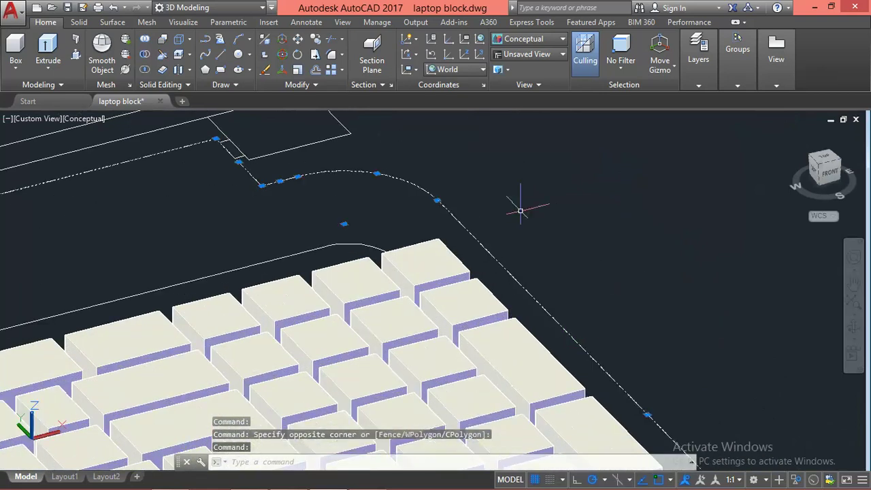
pyautogui.scroll(-1, 515, 204)
pyautogui.scroll(-1, 612, 288)
pyautogui.scroll(2, 655, 395)
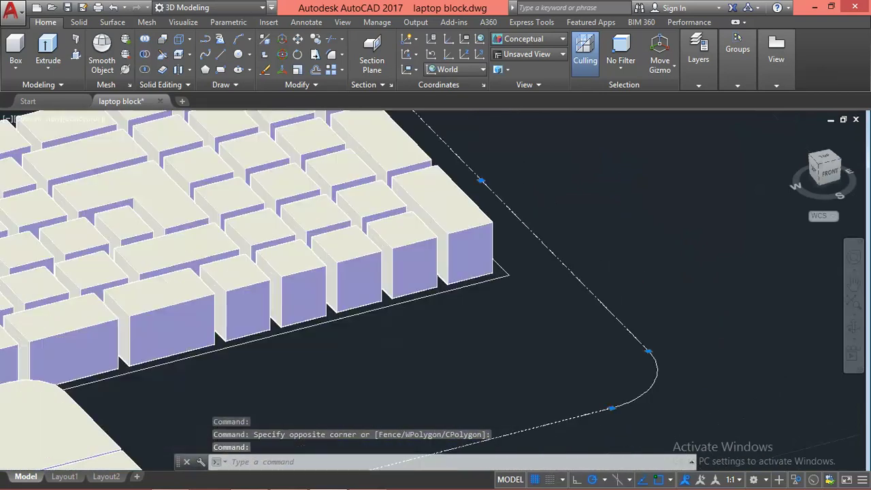
pyautogui.click(688, 348)
pyautogui.click(665, 317)
pyautogui.scroll(-1, 665, 317)
pyautogui.scroll(-1, 674, 311)
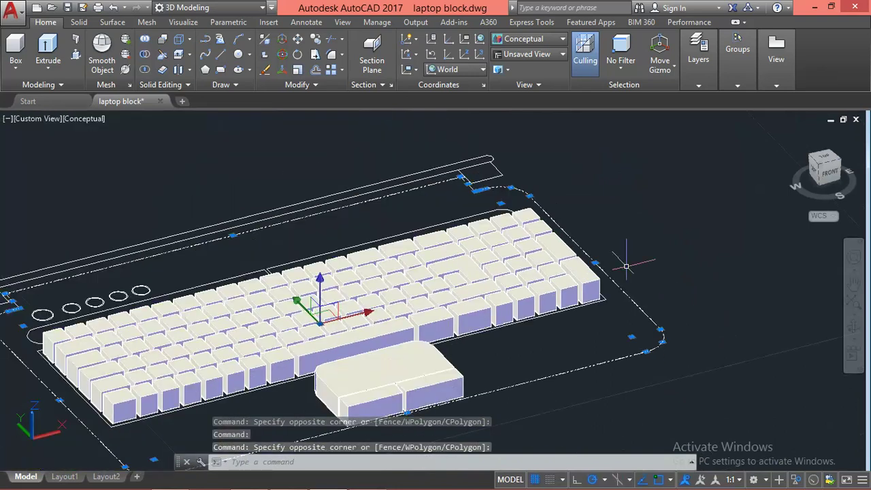
pyautogui.scroll(-1, 622, 263)
pyautogui.scroll(-1, 656, 267)
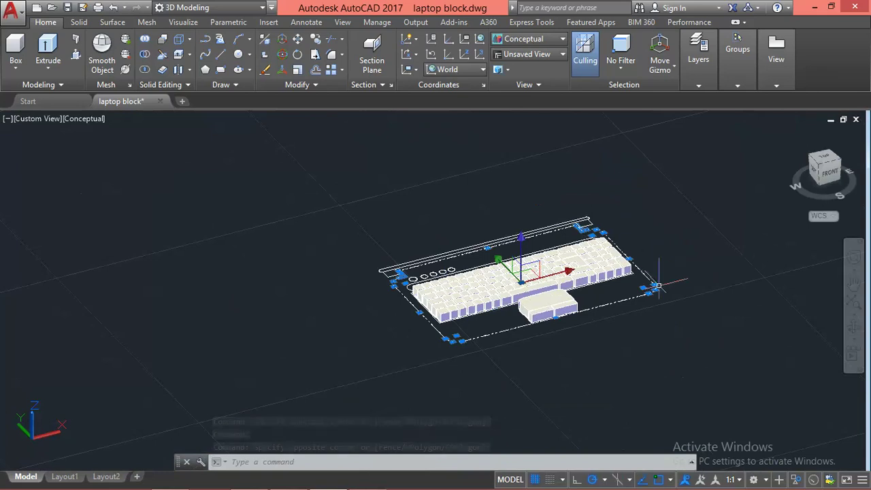
pyautogui.scroll(1, 660, 269)
pyautogui.moveTo(671, 277); pyautogui.dragTo(585, 272, button='middle')
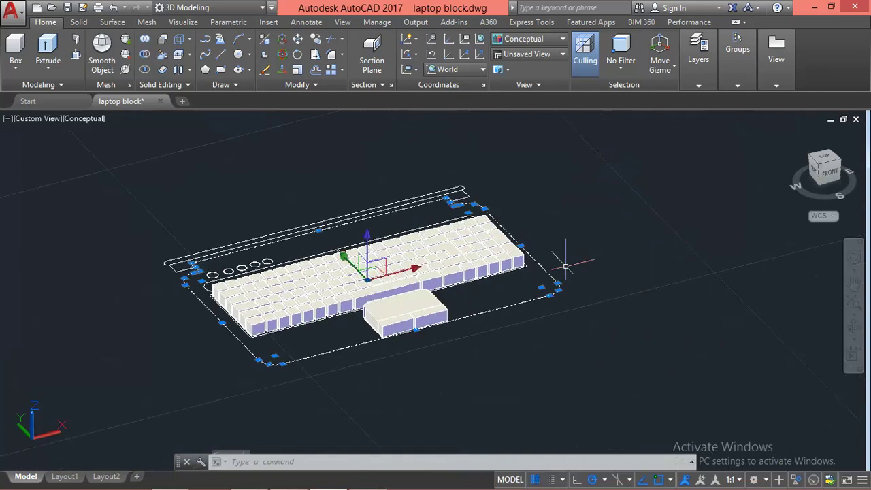
# Copy the 12 selected outline edges with CP to empty space right of the keyboard.
pyautogui.write('CP')
pyautogui.press('Return')
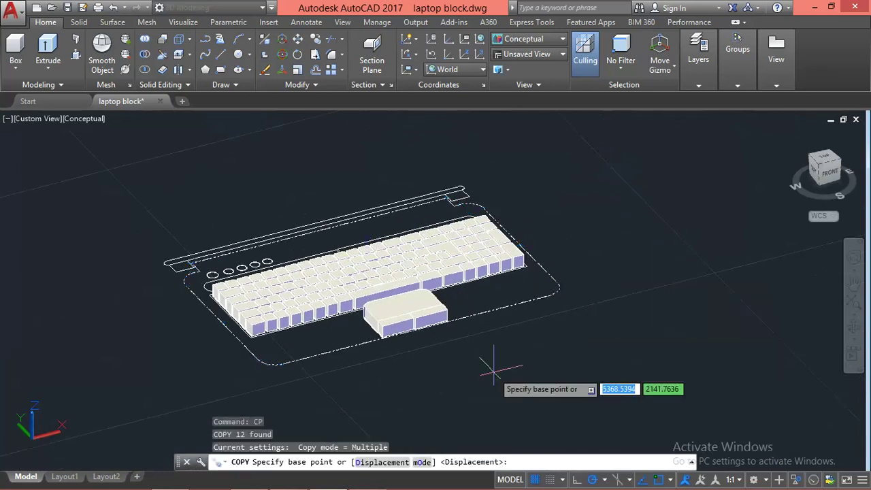
pyautogui.click(494, 368)
pyautogui.moveTo(681, 285)
pyautogui.mouseDown(button='middle')
pyautogui.moveTo(513, 340)
pyautogui.moveTo(379, 362)
pyautogui.mouseUp(button='middle')
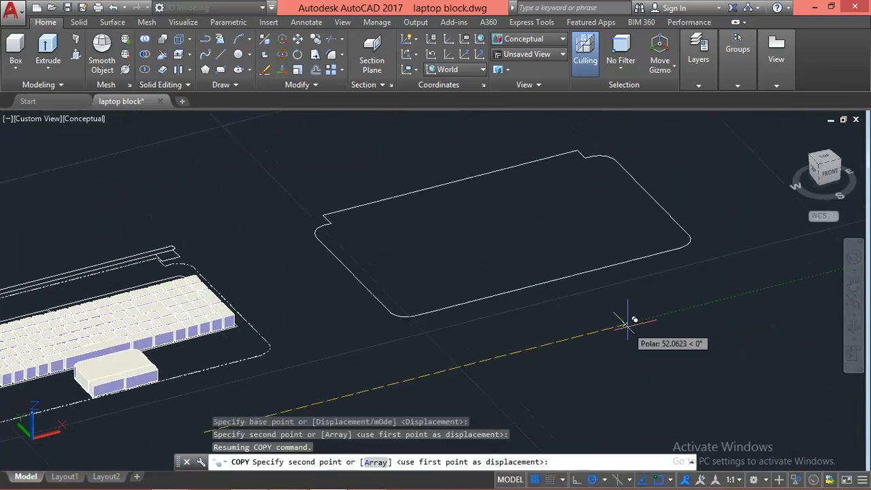
pyautogui.click(627, 322)
pyautogui.press('Escape')
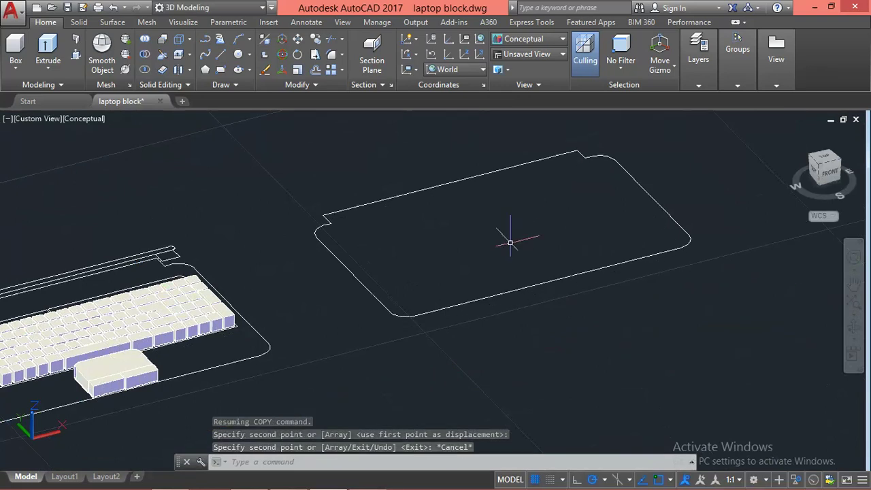
# Press-pull the copied outline into a slab 1 unit thick and select the new slab.
pyautogui.write('PREss')
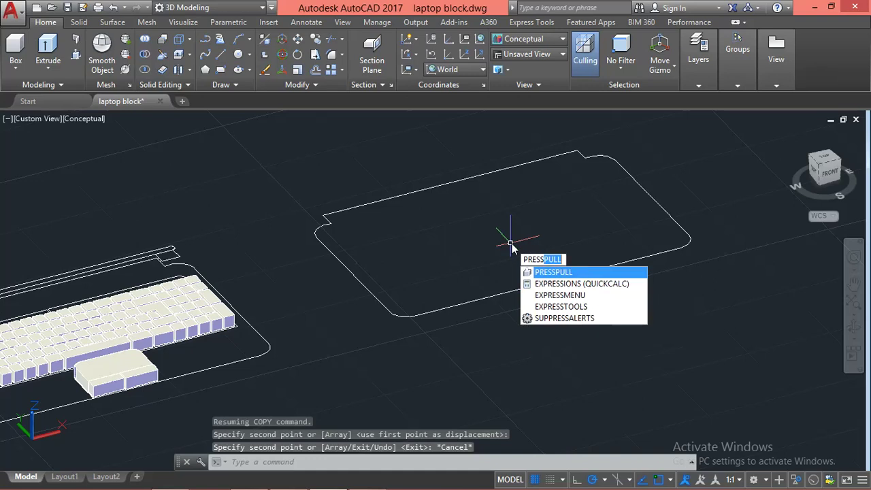
pyautogui.press('Escape')
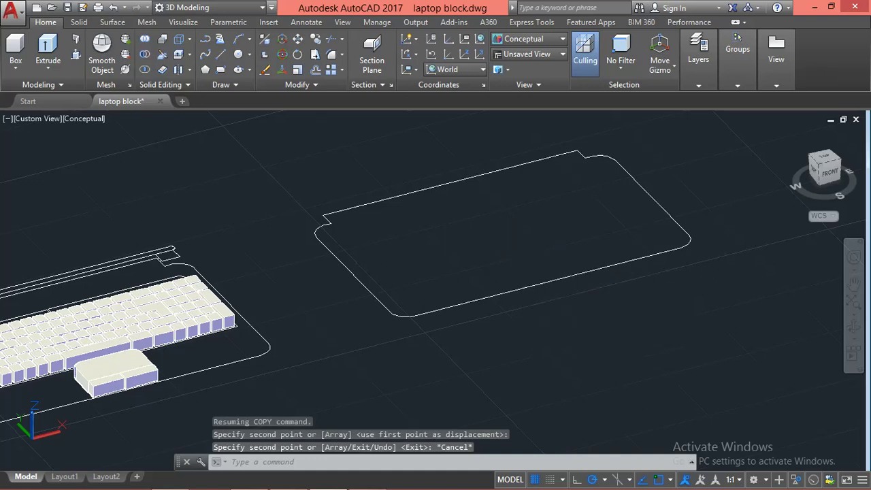
pyautogui.click(76, 38)
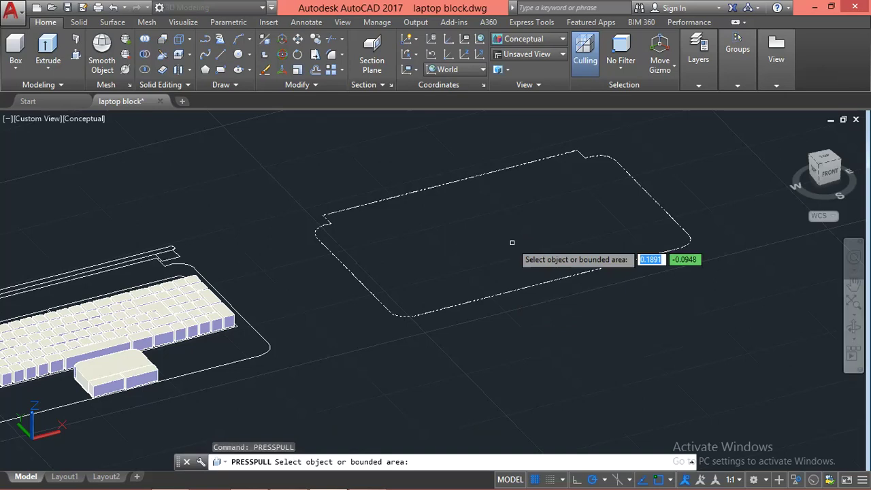
pyautogui.click(512, 242)
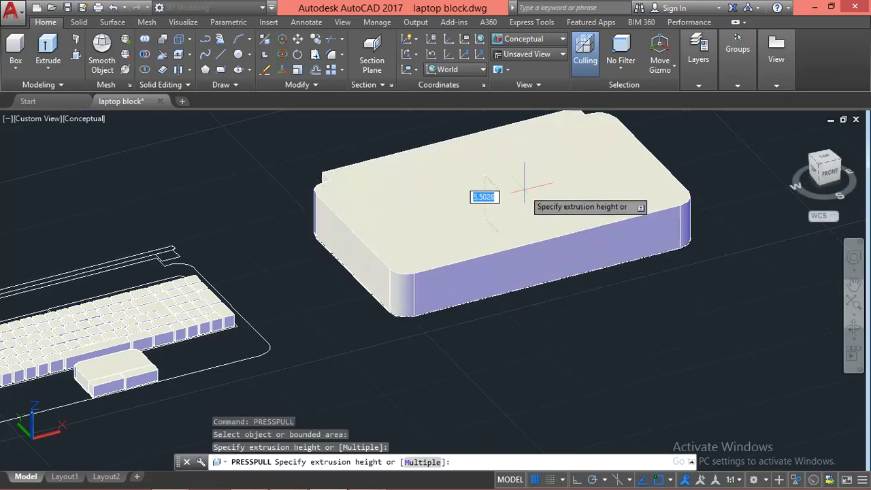
pyautogui.write('1')
pyautogui.press('Return')
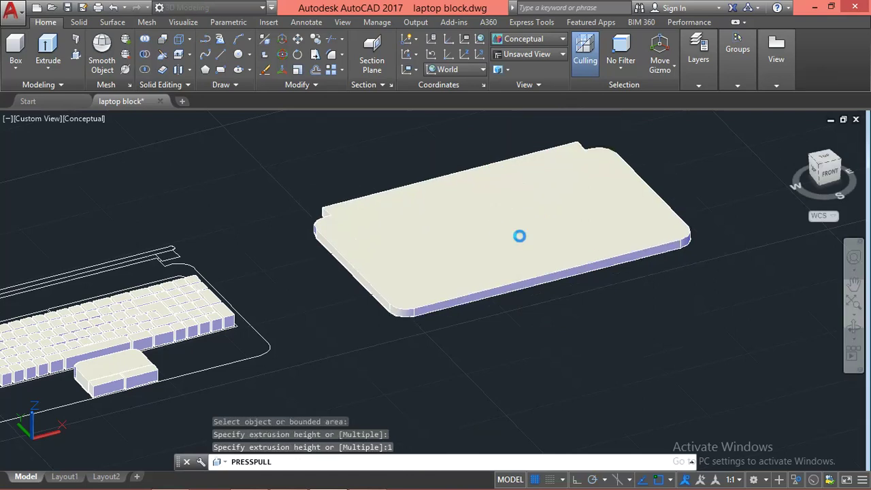
pyautogui.press('Escape')
pyautogui.moveTo(436, 354); pyautogui.dragTo(568, 319, button='middle')
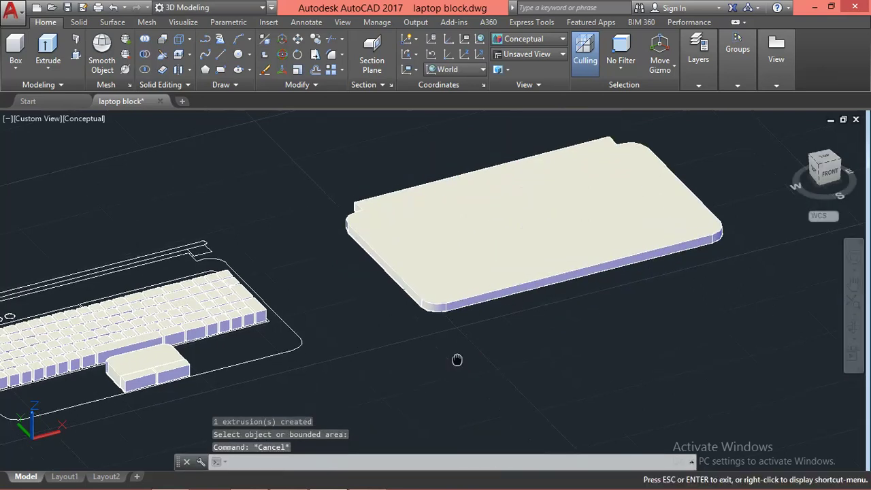
pyautogui.click(566, 266)
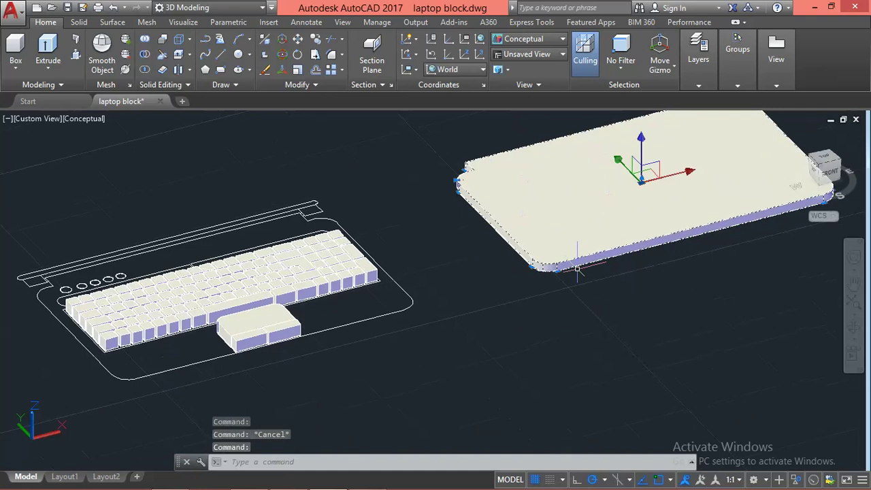
pyautogui.write('m')
pyautogui.press('Return')
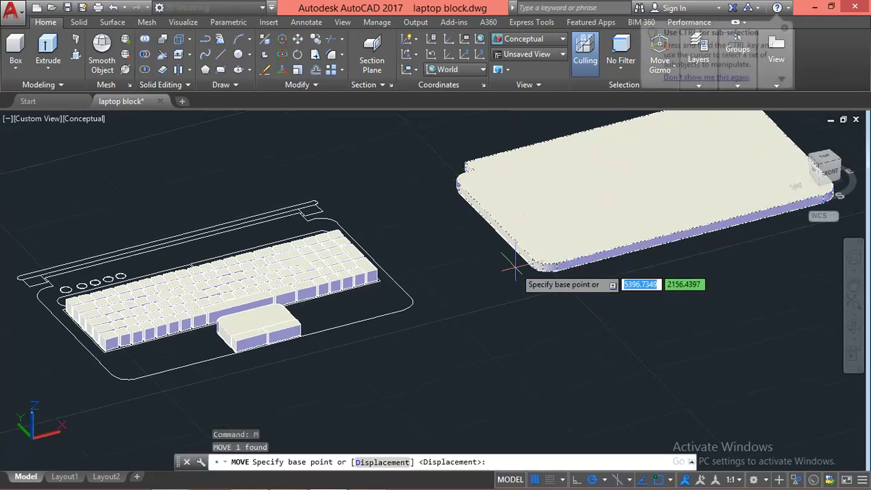
pyautogui.scroll(2, 529, 265)
pyautogui.scroll(2, 537, 265)
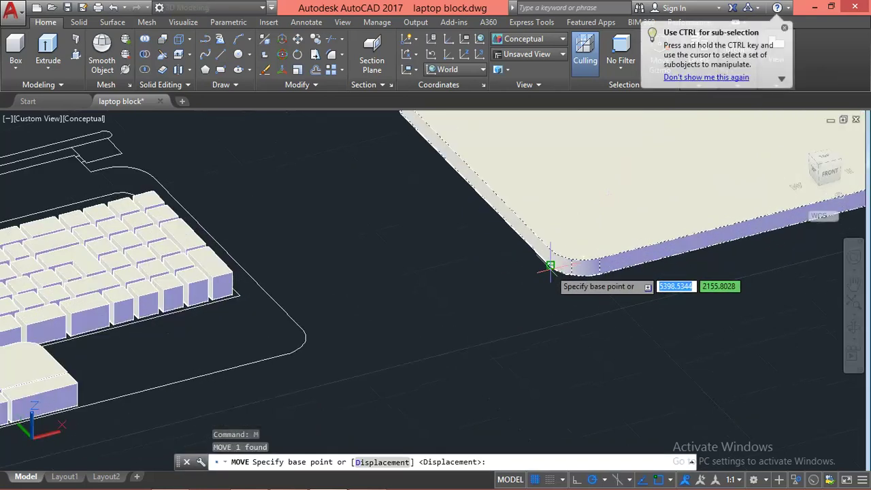
pyautogui.click(550, 264)
pyautogui.scroll(-3, 544, 265)
pyautogui.scroll(-2, 445, 269)
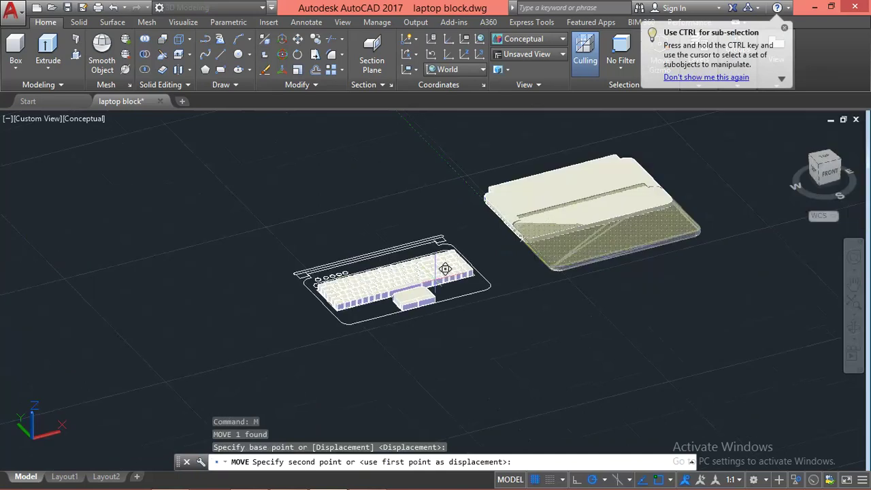
pyautogui.scroll(2, 360, 308)
pyautogui.scroll(3, 360, 311)
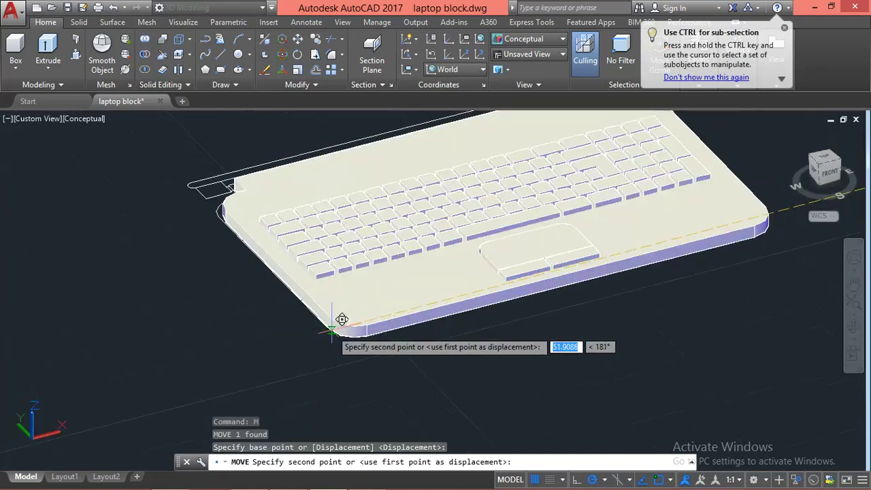
pyautogui.press('Escape')
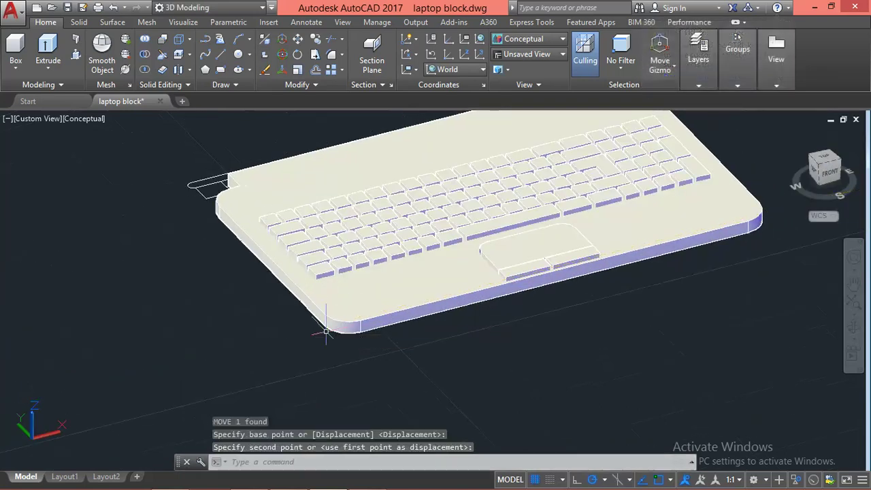
pyautogui.scroll(-3, 462, 363)
pyautogui.scroll(1, 461, 282)
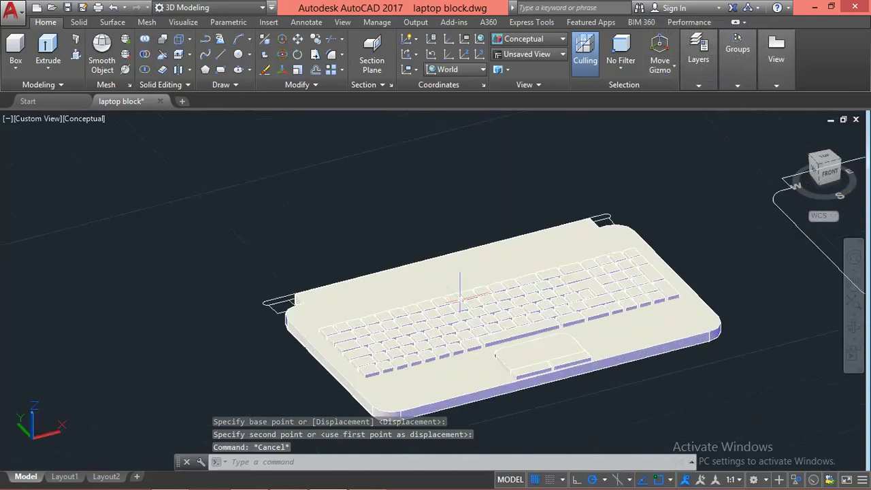
# End object isolation so the hidden laptop base parts reappear.
pyautogui.press('Escape')
pyautogui.scroll(-3, 455, 111)
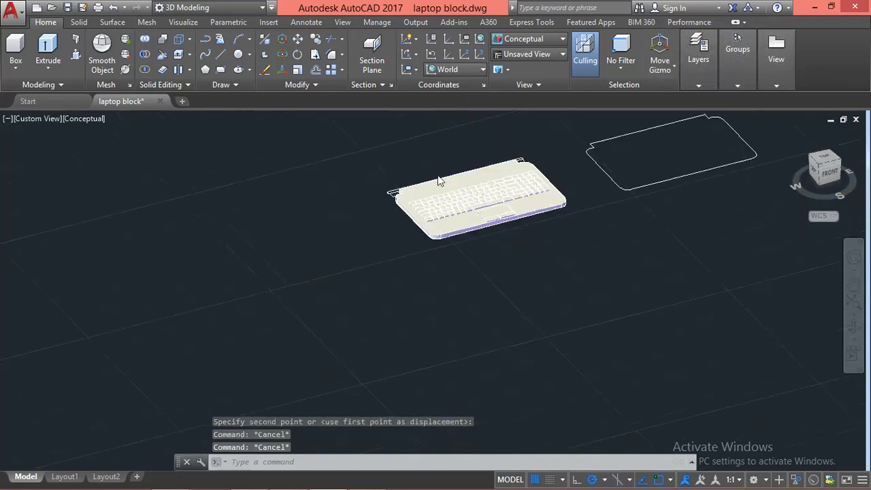
pyautogui.keyDown('shift'); pyautogui.moveTo(439, 180); pyautogui.dragTo(452, 166, button='middle'); pyautogui.keyUp('shift')
pyautogui.scroll(3, 428, 286)
pyautogui.keyDown('shift'); pyautogui.moveTo(428, 286); pyautogui.dragTo(451, 299, button='middle'); pyautogui.keyUp('shift')
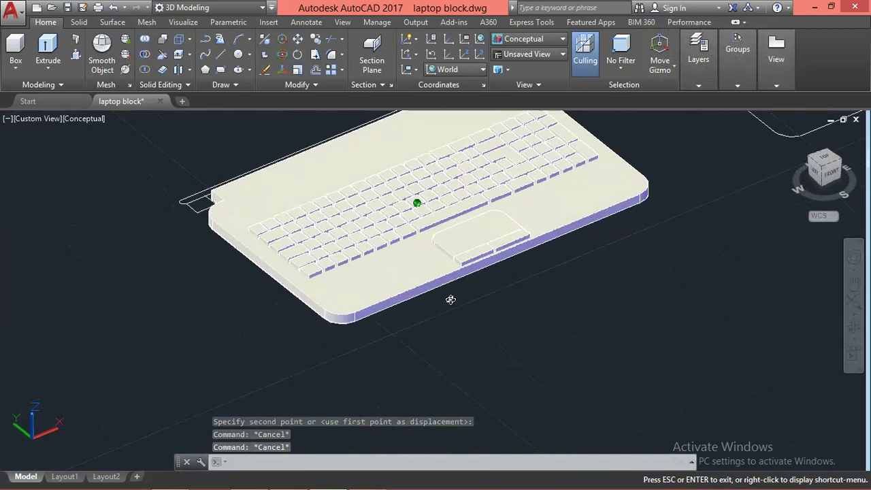
pyautogui.scroll(2, 514, 319)
pyautogui.scroll(2, 514, 319)
pyautogui.rightClick(514, 319)
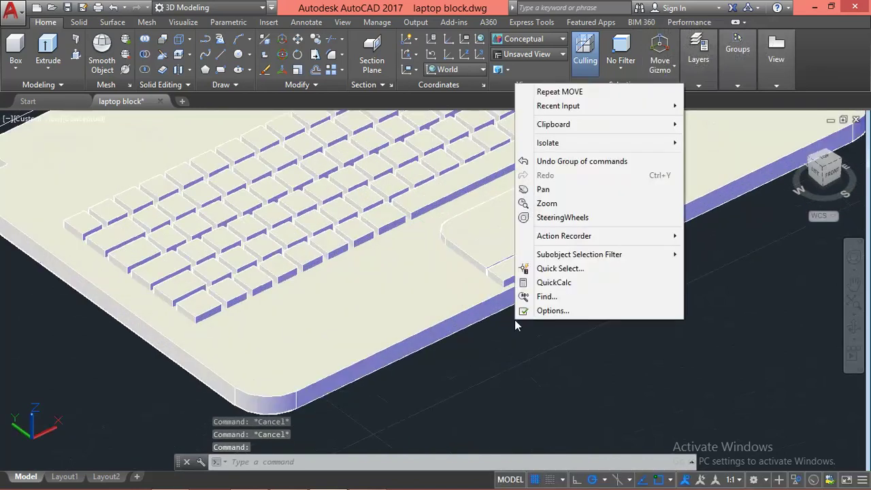
pyautogui.moveTo(549, 142)
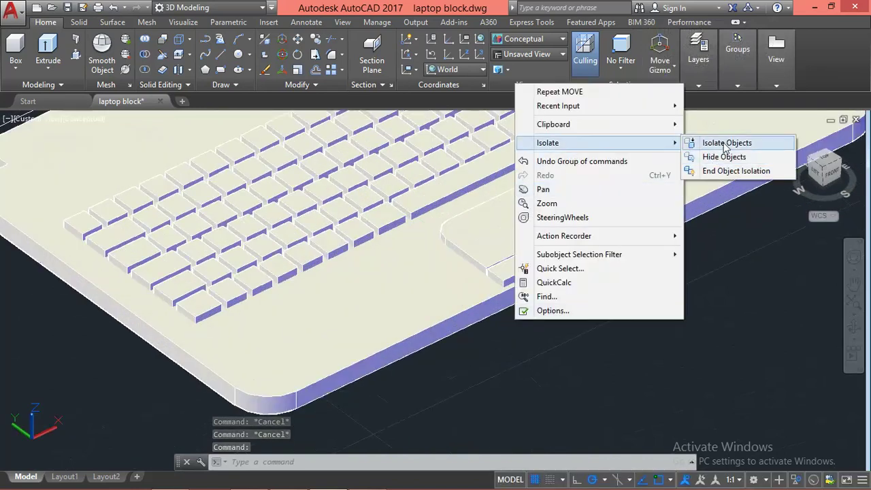
pyautogui.click(726, 171)
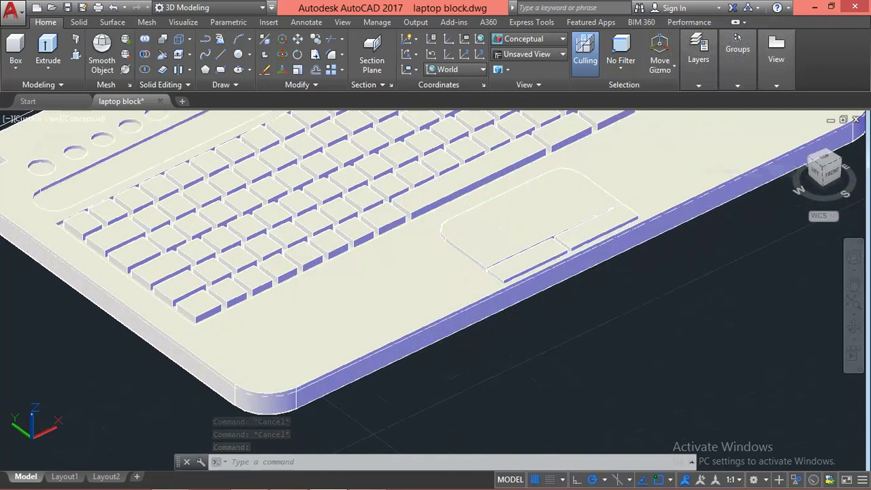
# Hide the top plate solid to expose the five button holes and recessed slot.
pyautogui.scroll(-3, 720, 160)
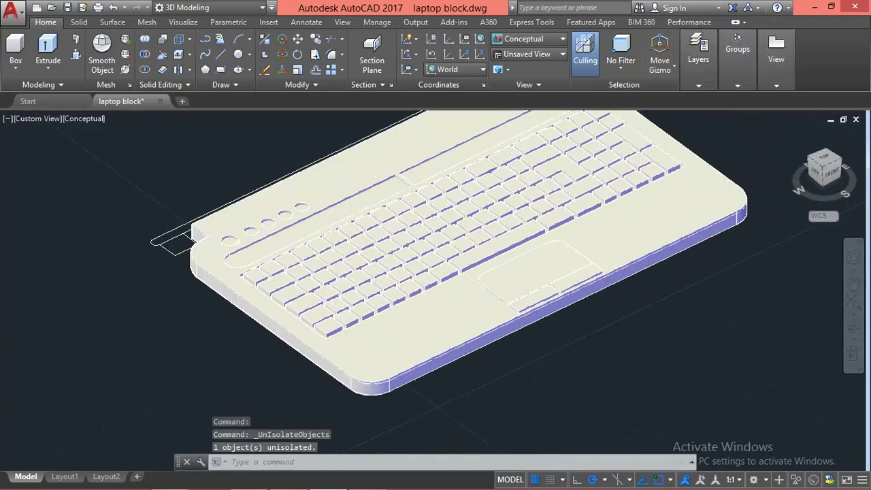
pyautogui.scroll(-2, 720, 160)
pyautogui.press('Escape')
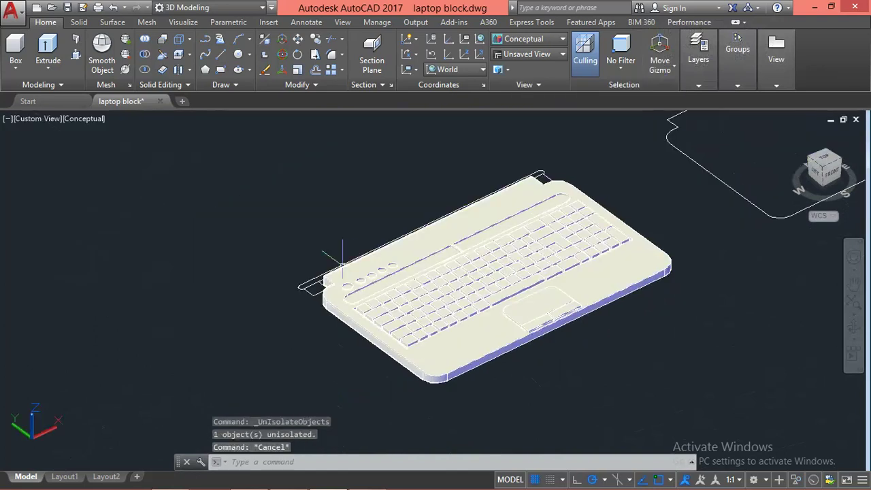
pyautogui.press('Escape')
pyautogui.scroll(2, 282, 262)
pyautogui.scroll(2, 282, 262)
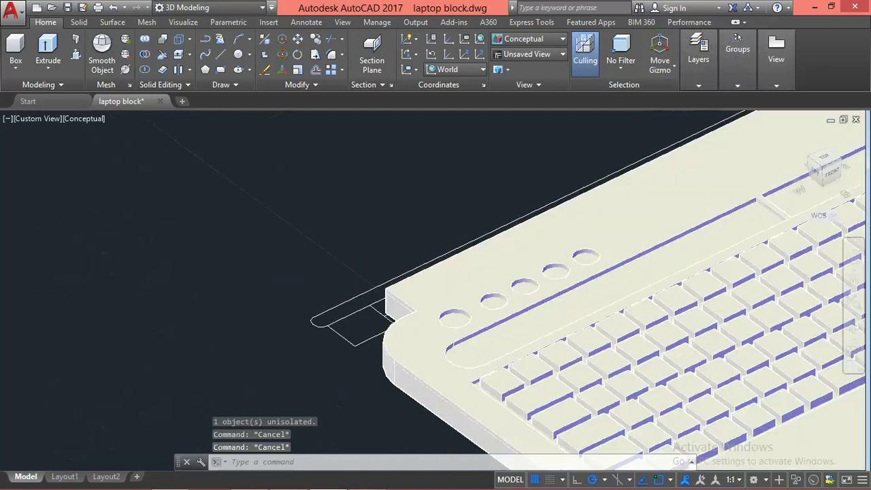
pyautogui.click(455, 315)
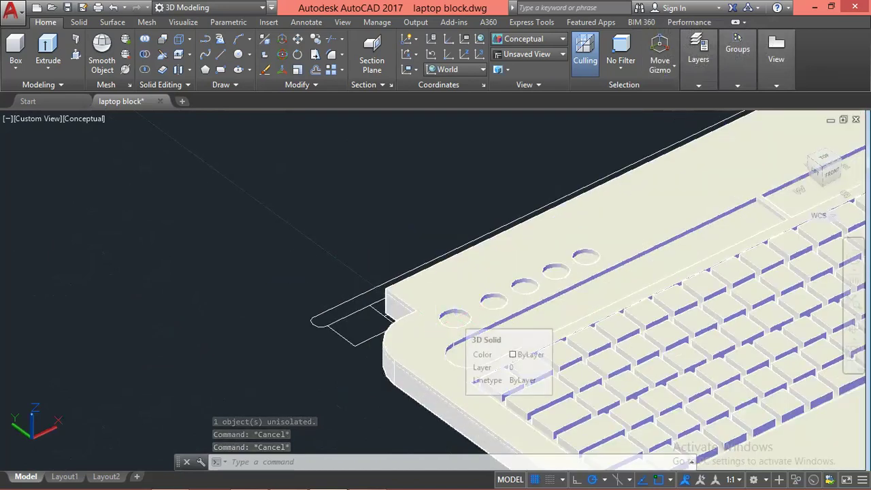
pyautogui.rightClick(456, 316)
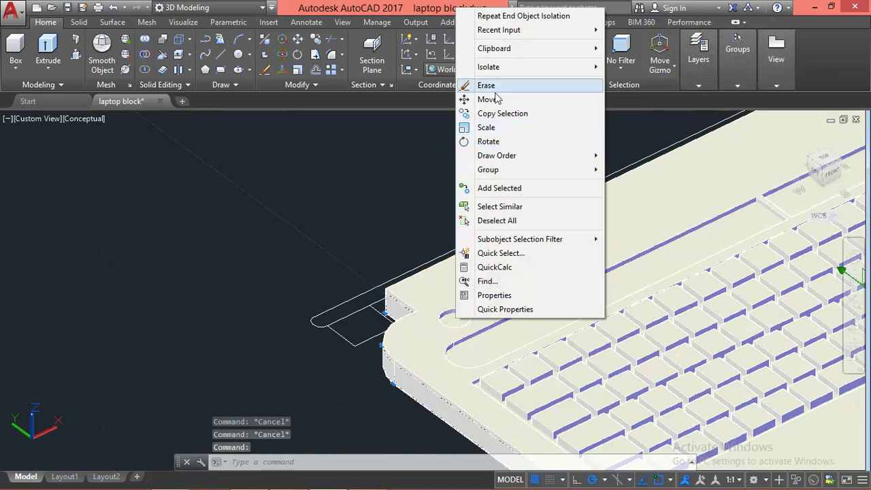
pyautogui.moveTo(517, 67)
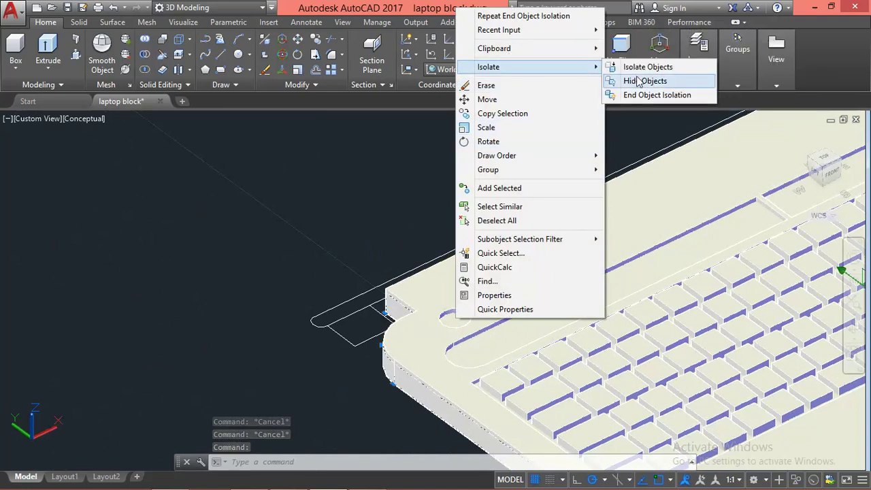
pyautogui.click(640, 80)
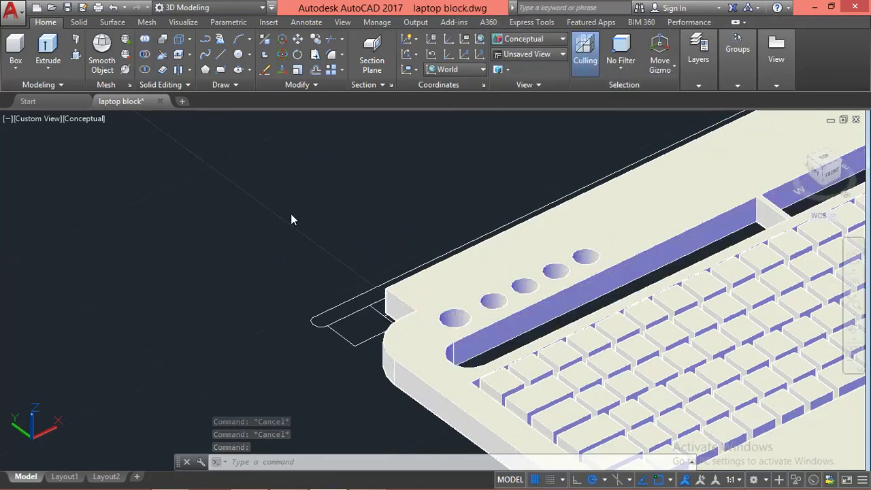
# Press-pull the slot flush with the surface, then discard that fill to redo it.
pyautogui.scroll(-4, 498, 285)
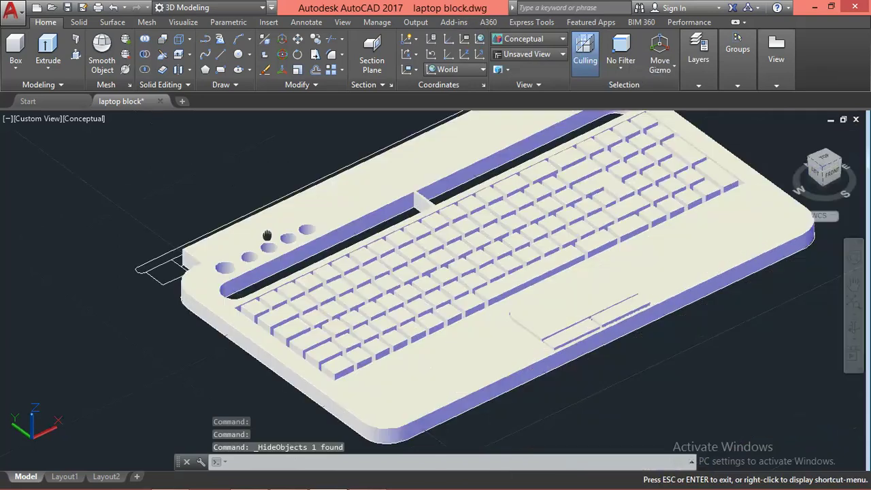
pyautogui.keyDown('shift'); pyautogui.moveTo(302, 347); pyautogui.dragTo(291, 290, button='middle'); pyautogui.keyUp('shift')
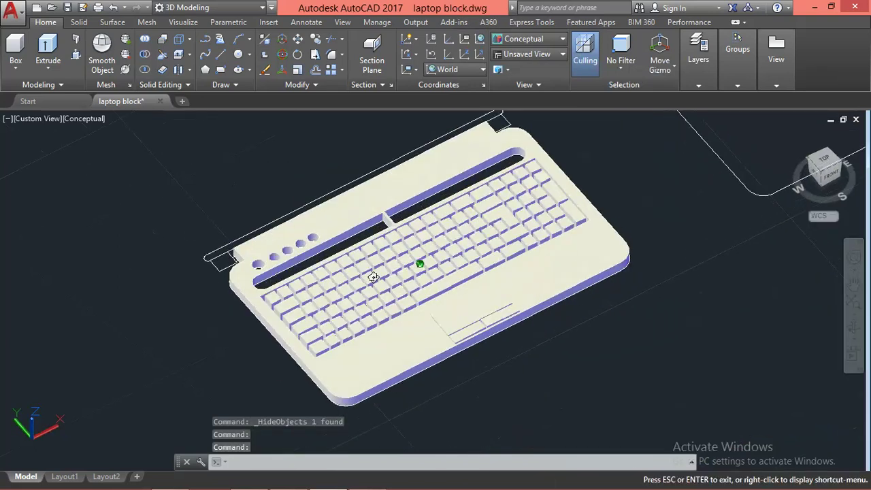
pyautogui.keyDown('shift'); pyautogui.moveTo(380, 245); pyautogui.dragTo(357, 306, button='middle'); pyautogui.keyUp('shift')
pyautogui.scroll(3, 357, 306)
pyautogui.scroll(3, 311, 238)
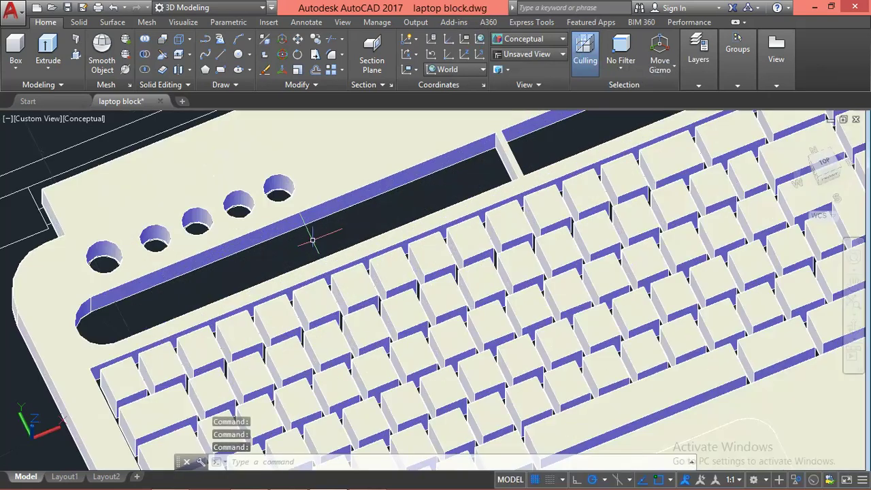
pyautogui.moveTo(311, 238); pyautogui.dragTo(346, 247, button='middle')
pyautogui.scroll(2, 306, 243)
pyautogui.write('P')
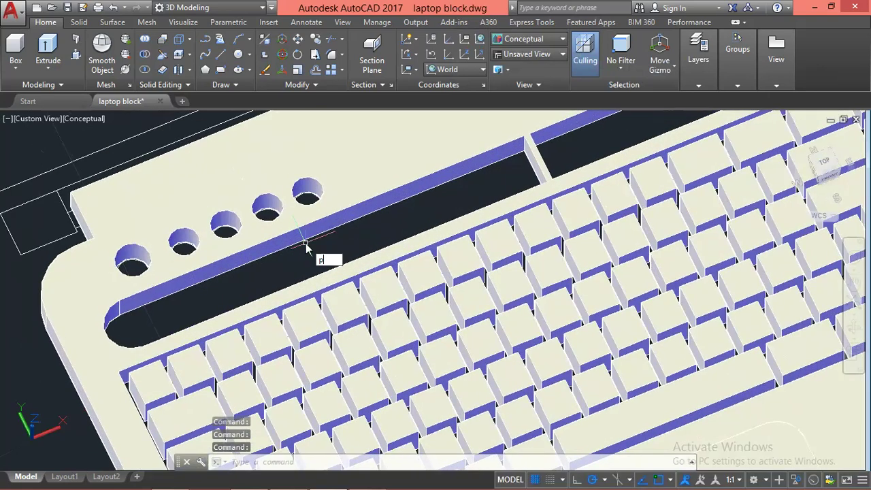
pyautogui.write('ess')
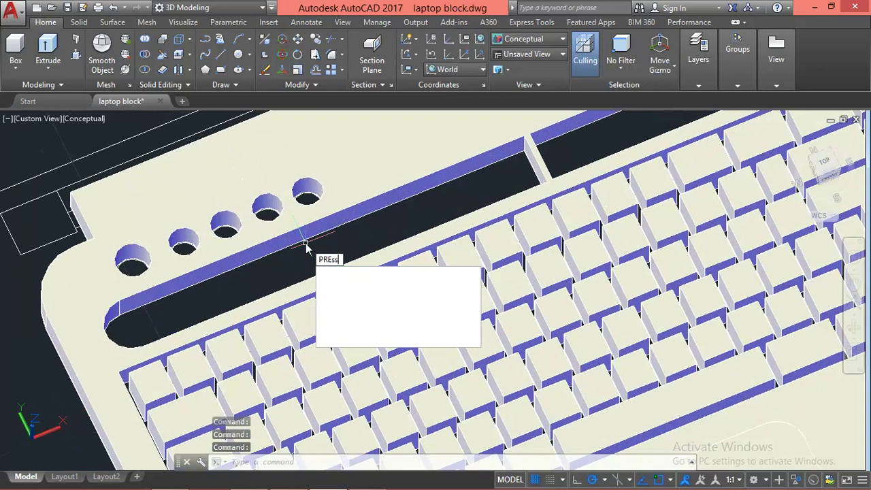
pyautogui.press('Return')
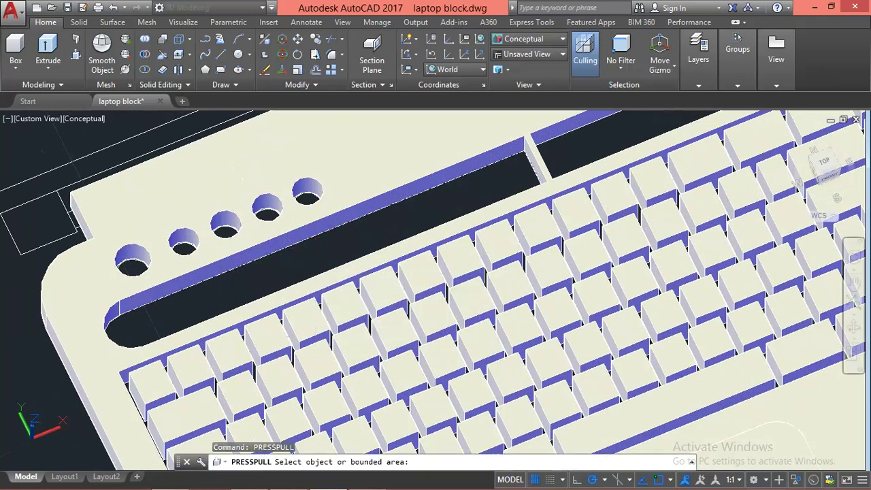
pyautogui.click(292, 261)
pyautogui.click(292, 261)
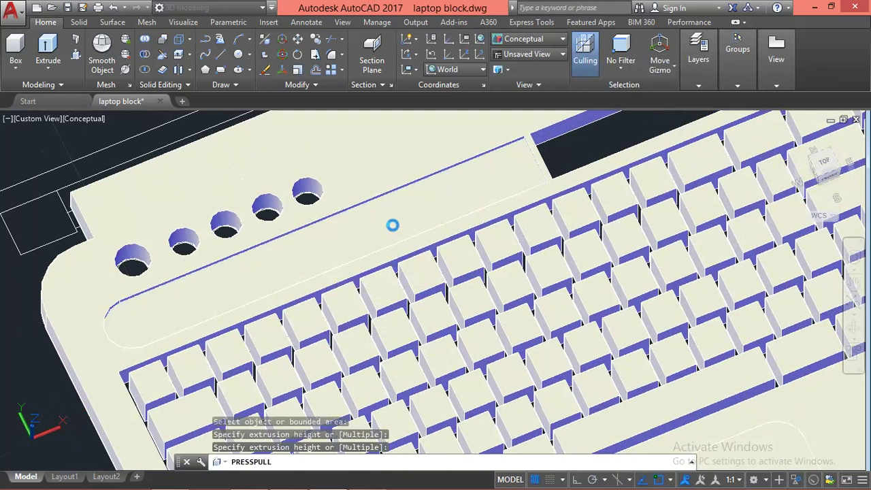
pyautogui.press('Escape')
pyautogui.press('Escape')
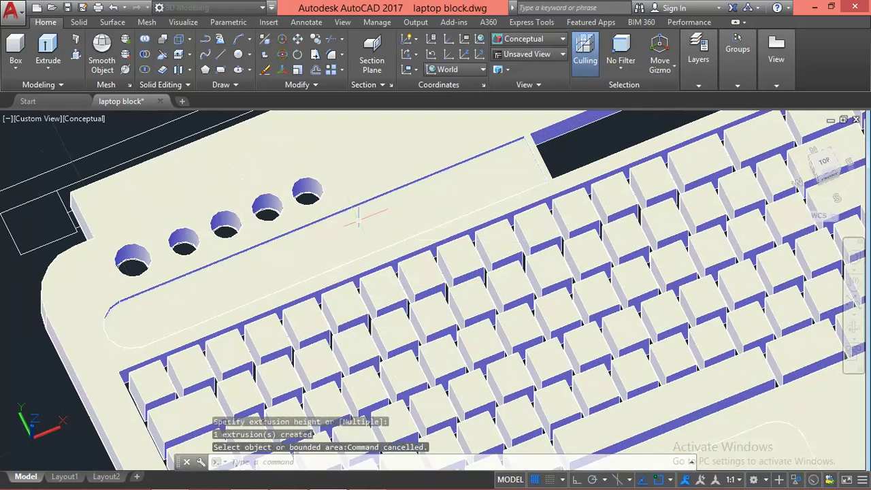
pyautogui.click(359, 216)
pyautogui.click(368, 235)
pyautogui.write('e')
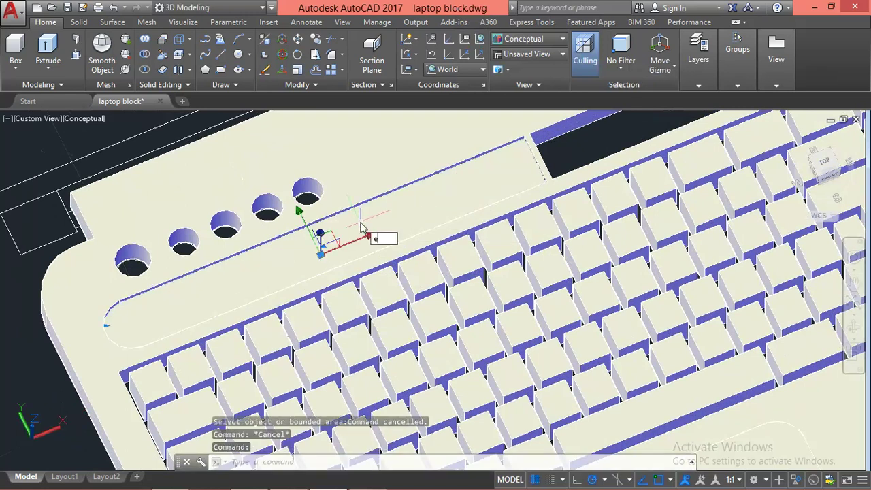
pyautogui.press('Escape')
pyautogui.press('Escape')
# Press-pull the slot area up by 1.4.
pyautogui.write('p')
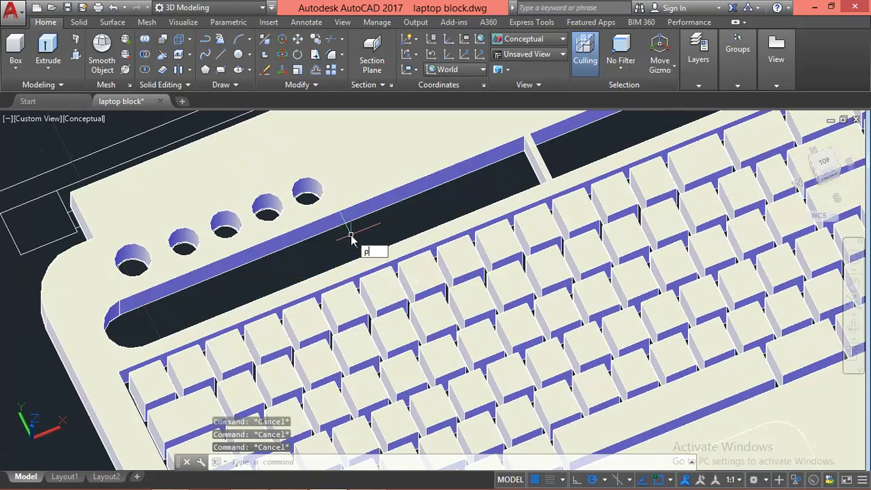
pyautogui.press('Return')
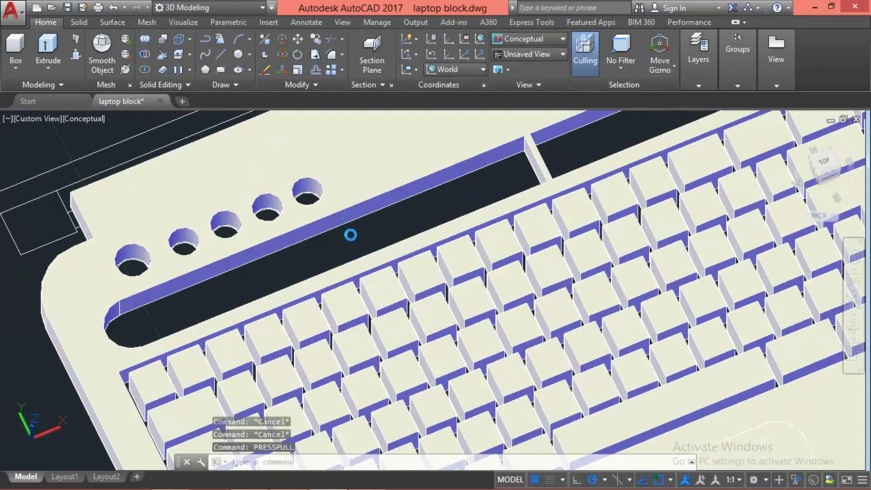
pyautogui.click(327, 262)
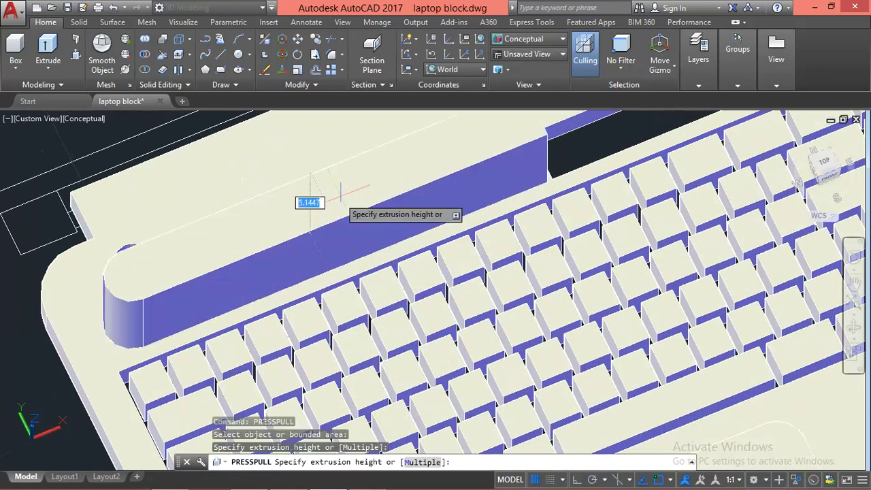
pyautogui.write('1.4')
pyautogui.press('Return')
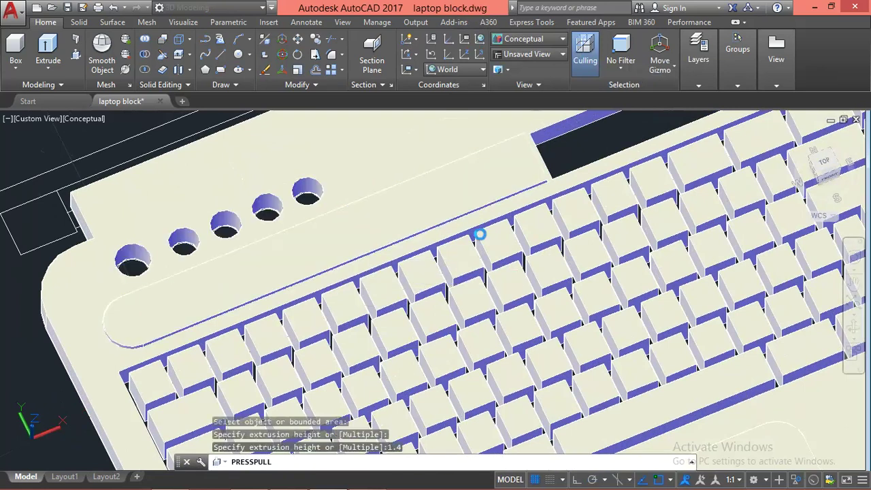
pyautogui.scroll(5, 524, 222)
pyautogui.moveTo(524, 221)
pyautogui.mouseDown(button='middle')
pyautogui.moveTo(306, 317)
pyautogui.moveTo(227, 339)
pyautogui.mouseUp(button='middle')
pyautogui.press('Return')
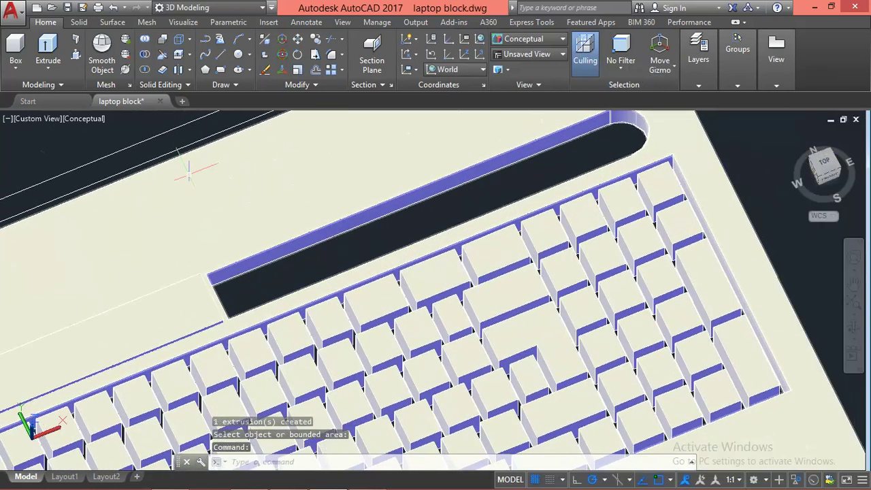
# Convert the slot fill solid to a smooth mesh, choosing Create mesh for the non-primitive solid.
pyautogui.click(100, 68)
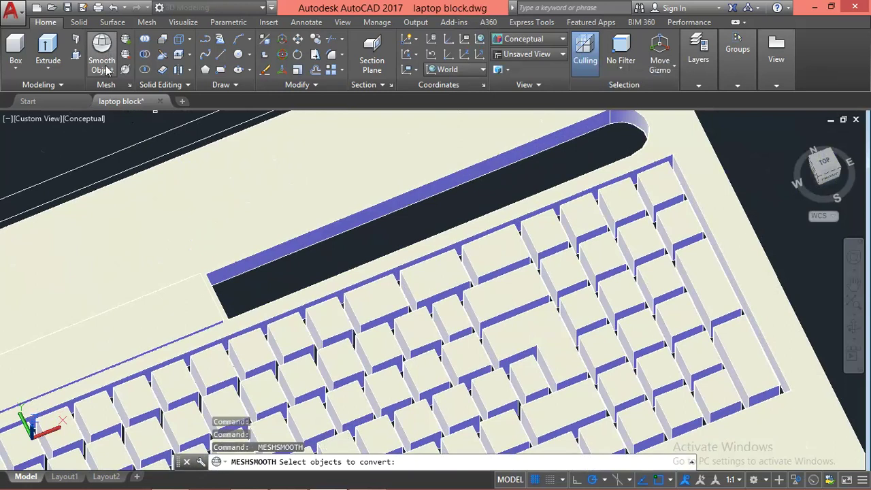
pyautogui.click(162, 308)
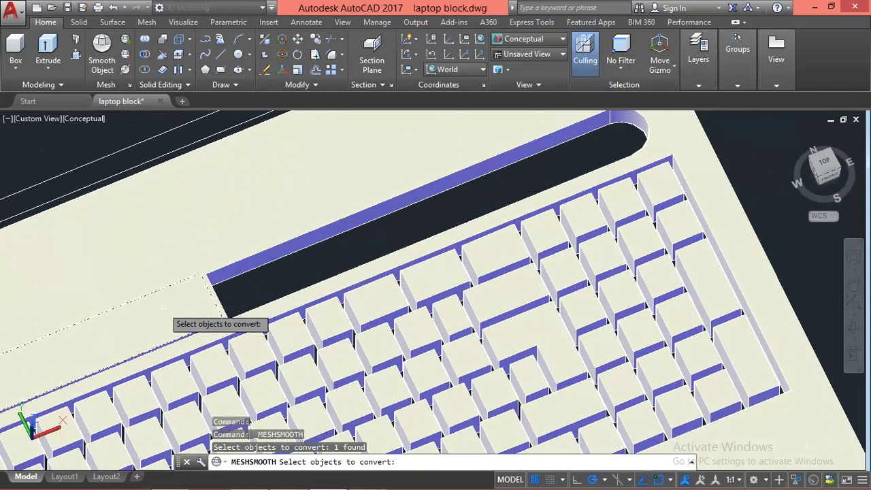
pyautogui.click(163, 307)
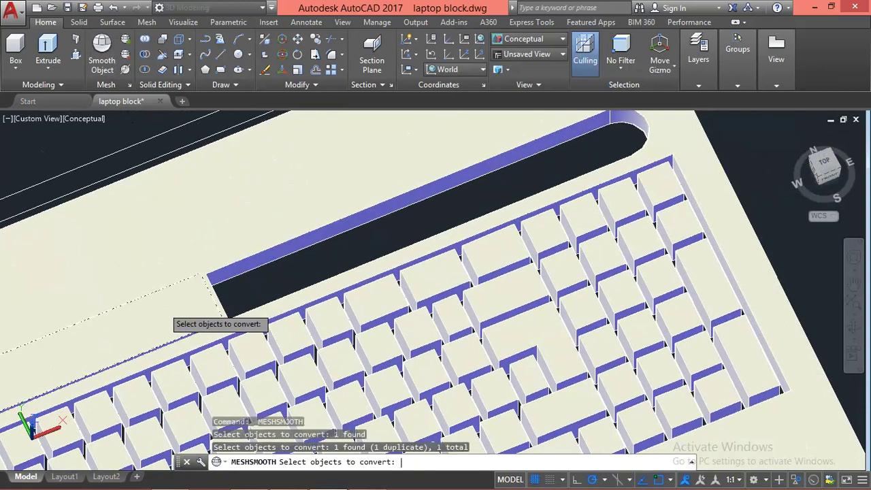
pyautogui.press('Return')
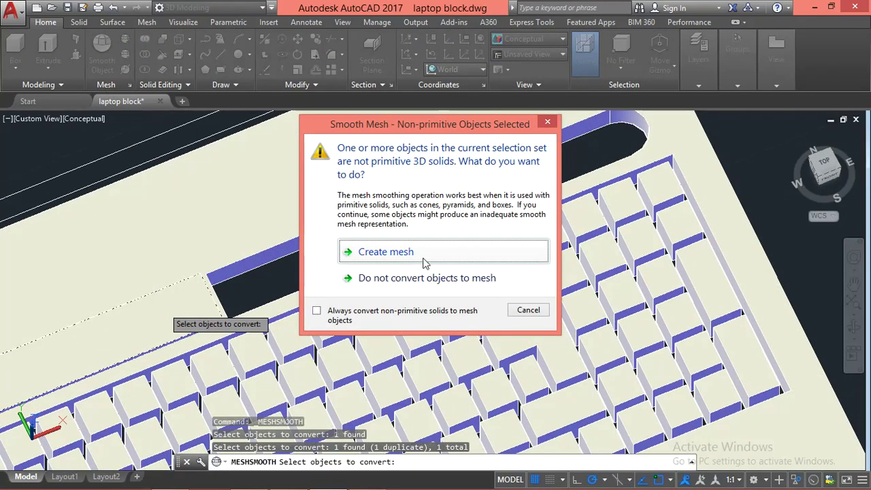
pyautogui.click(424, 263)
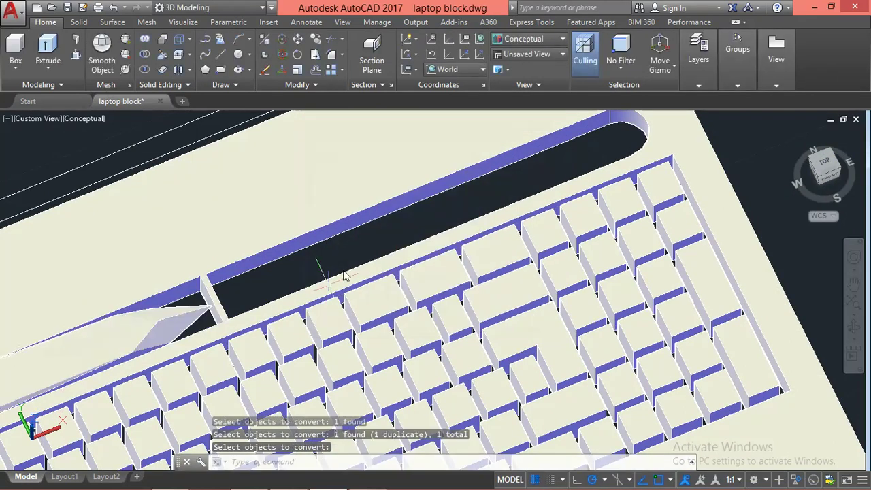
pyautogui.press('Return')
pyautogui.keyDown('shift'); pyautogui.moveTo(196, 329); pyautogui.dragTo(578, 195, button='middle'); pyautogui.keyUp('shift')
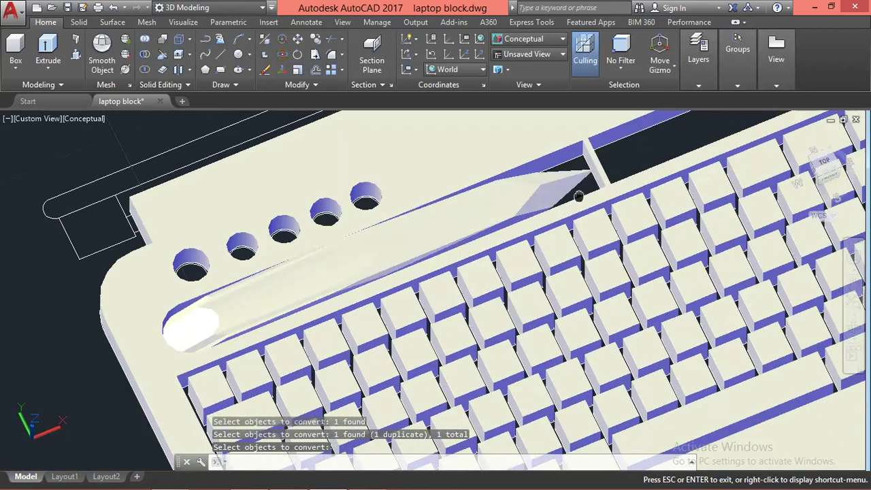
pyautogui.click(394, 238)
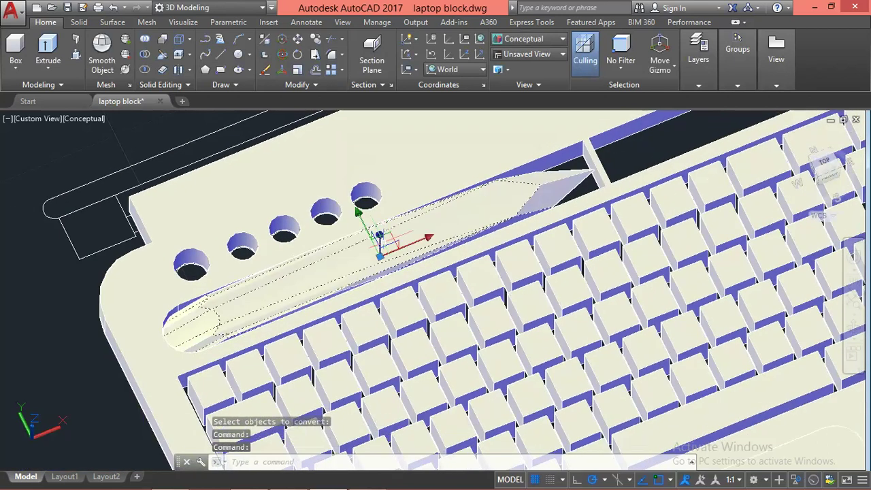
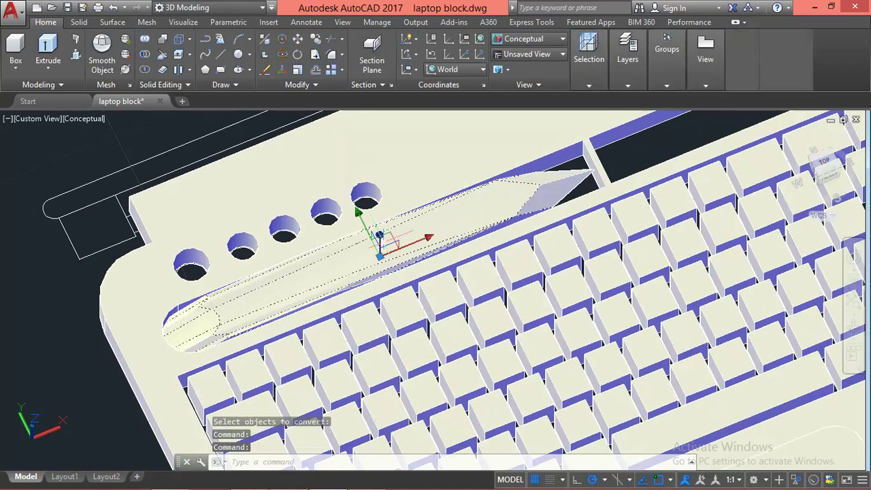
# Refine the stylus mesh with Mesh > Smooth > Refine Mesh.
pyautogui.press('Escape')
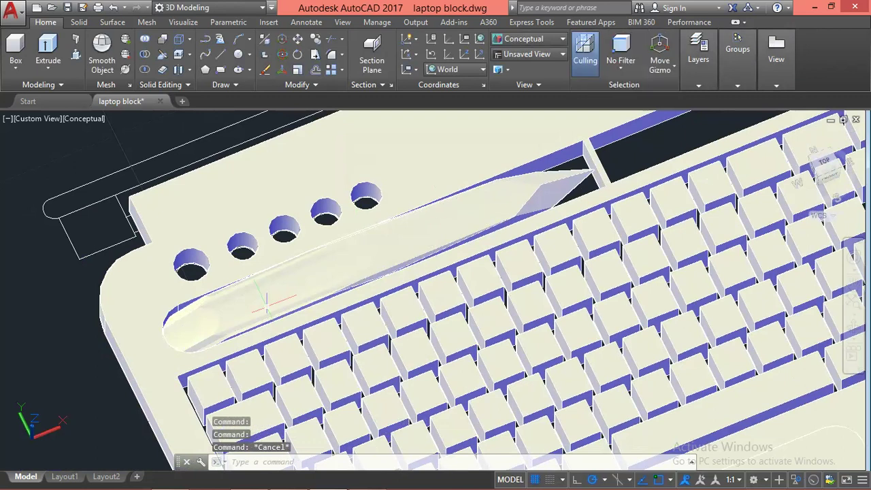
pyautogui.click(379, 245)
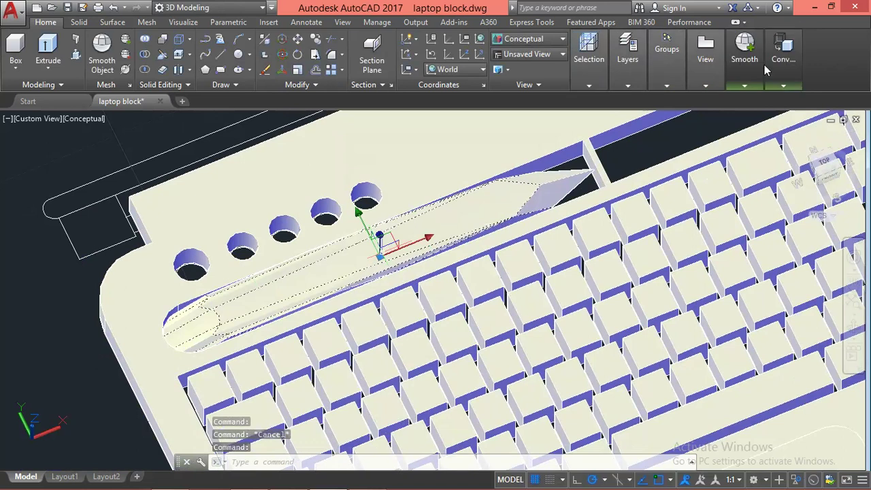
pyautogui.click(745, 86)
pyautogui.moveTo(744, 53)
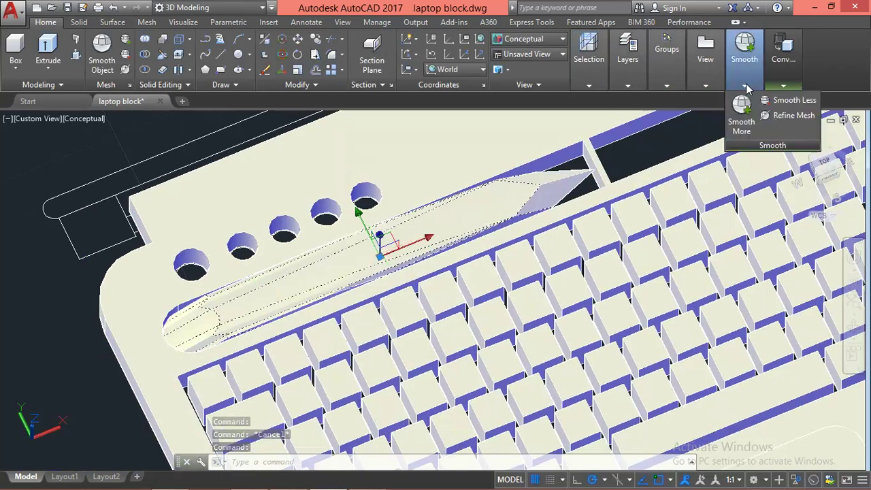
pyautogui.click(779, 117)
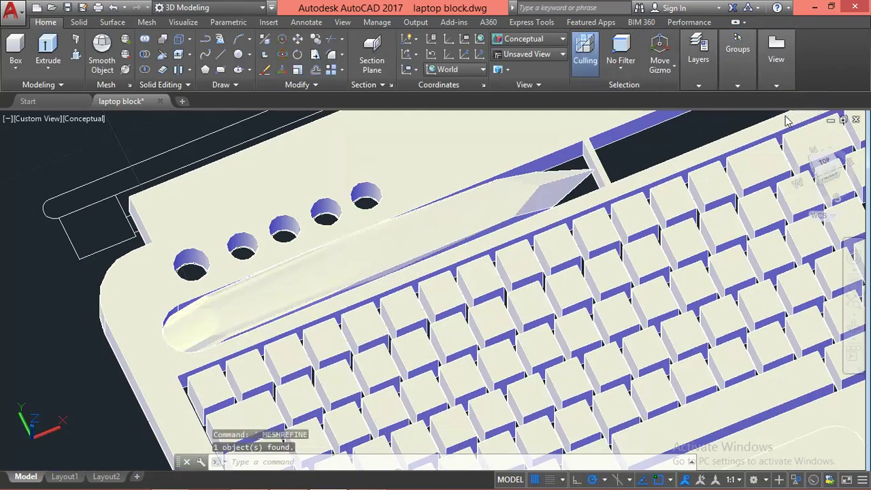
pyautogui.press('Escape')
# Erase the refined stylus with E, leaving the slot above the keyboard empty.
pyautogui.click(557, 181)
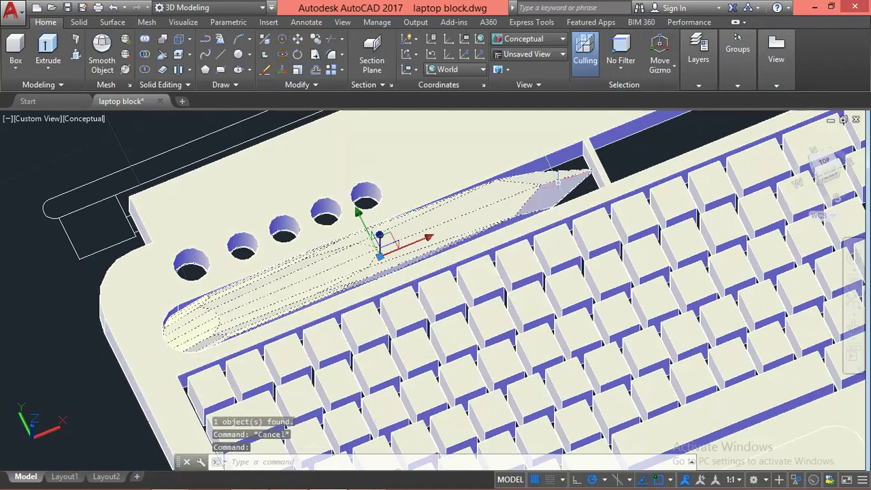
pyautogui.write('e')
pyautogui.press('Return')
pyautogui.moveTo(558, 197)
pyautogui.mouseDown(button='middle')
pyautogui.moveTo(378, 275)
pyautogui.moveTo(472, 235)
pyautogui.mouseUp(button='middle')
pyautogui.press('Escape')
pyautogui.press('Escape')
pyautogui.press('Escape')
# Press-pull the first part of the stylus slot up flush with the deck.
pyautogui.write('p')
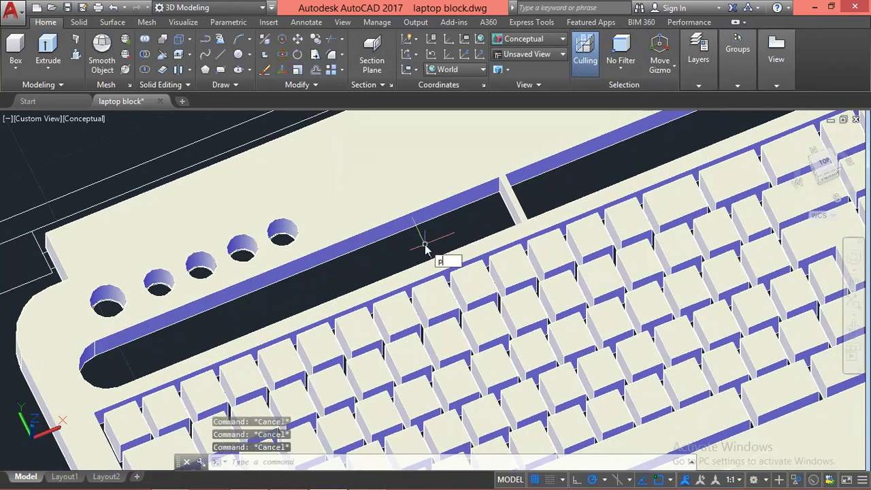
pyautogui.write('ss')
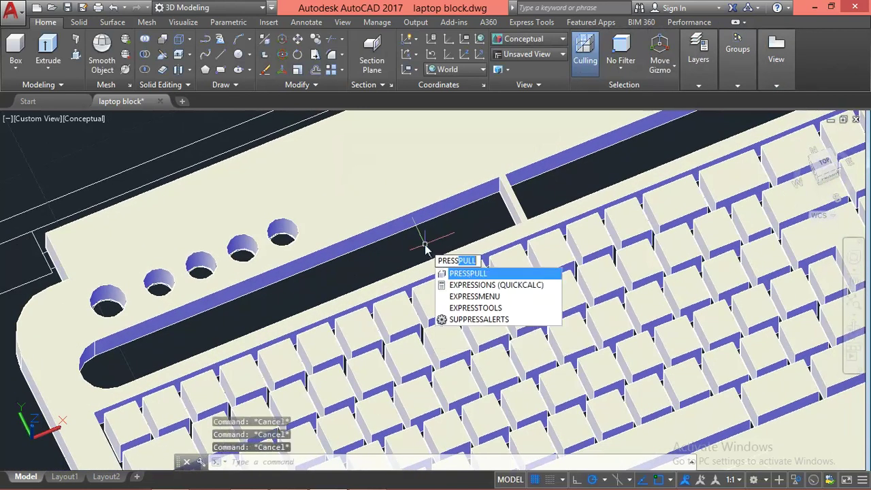
pyautogui.press('Return')
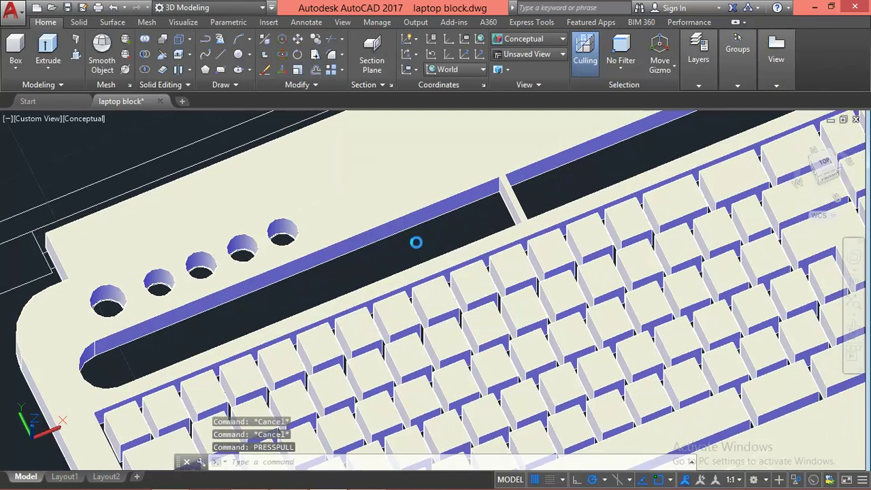
pyautogui.click(429, 231)
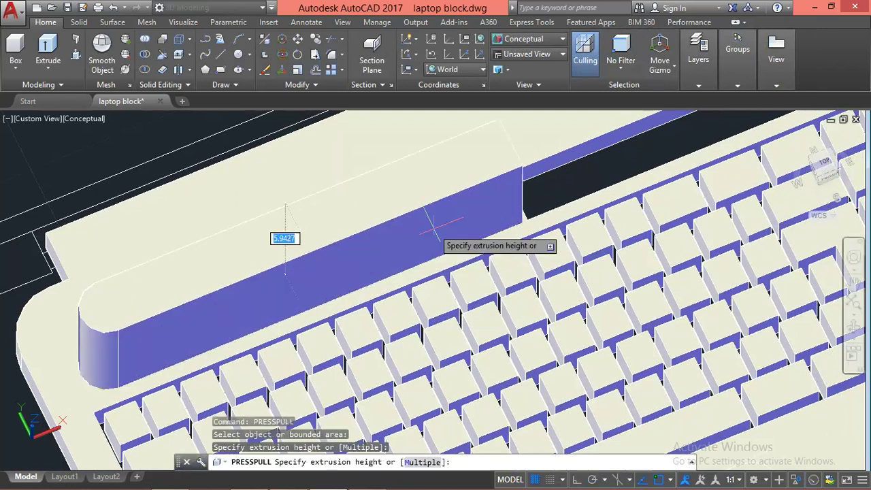
pyautogui.click(428, 231)
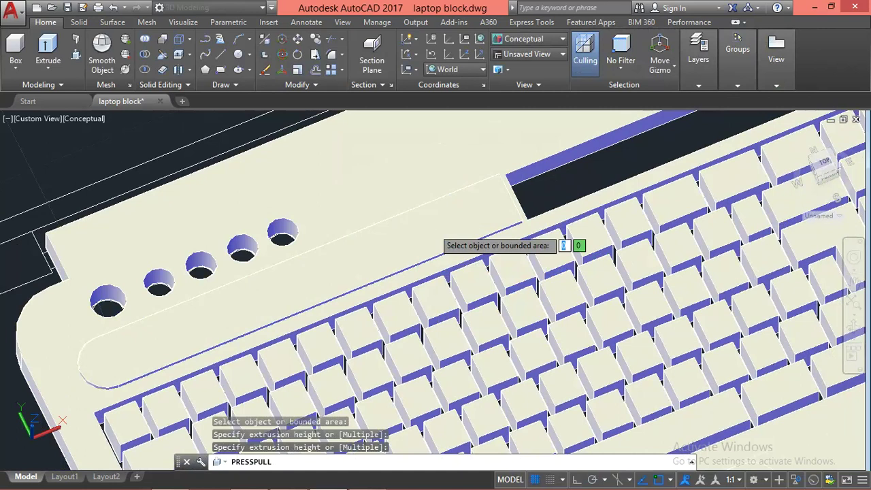
pyautogui.press('Escape')
pyautogui.scroll(2, 327, 266)
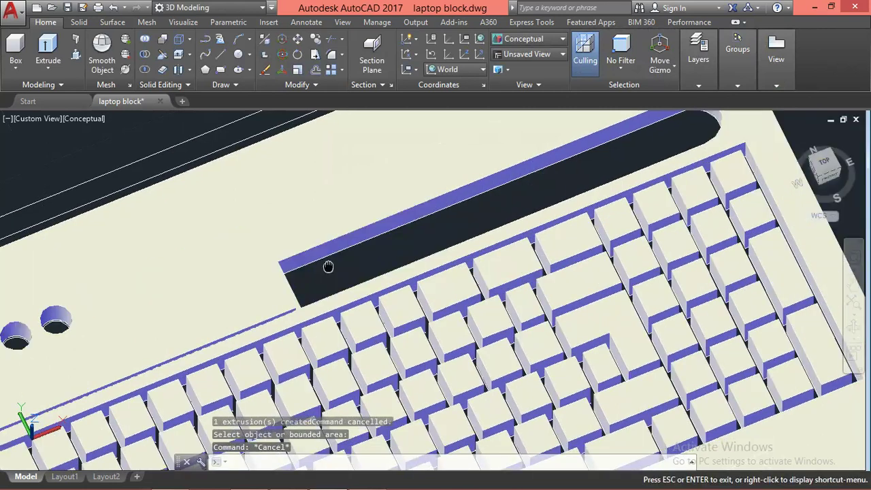
pyautogui.moveTo(327, 267); pyautogui.dragTo(312, 275, button='middle')
# Press-pull the remaining dark slot region flush with the deck surface.
pyautogui.press('Return')
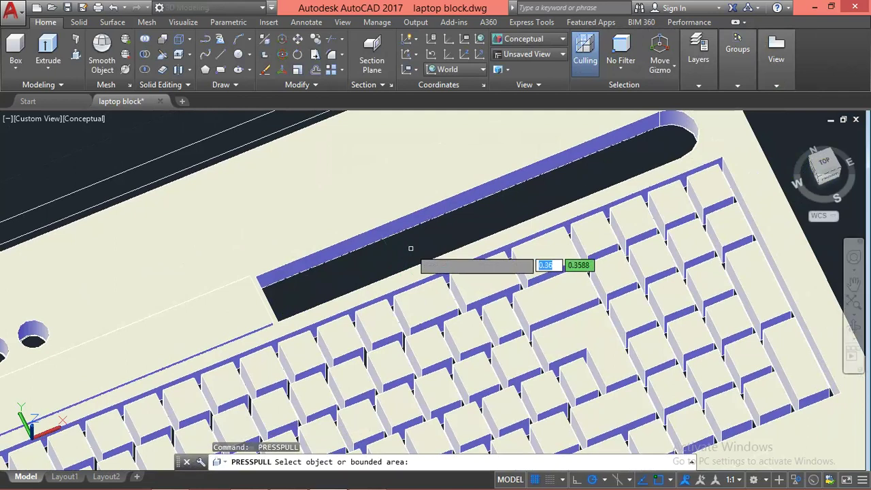
pyautogui.click(409, 247)
pyautogui.press('Return')
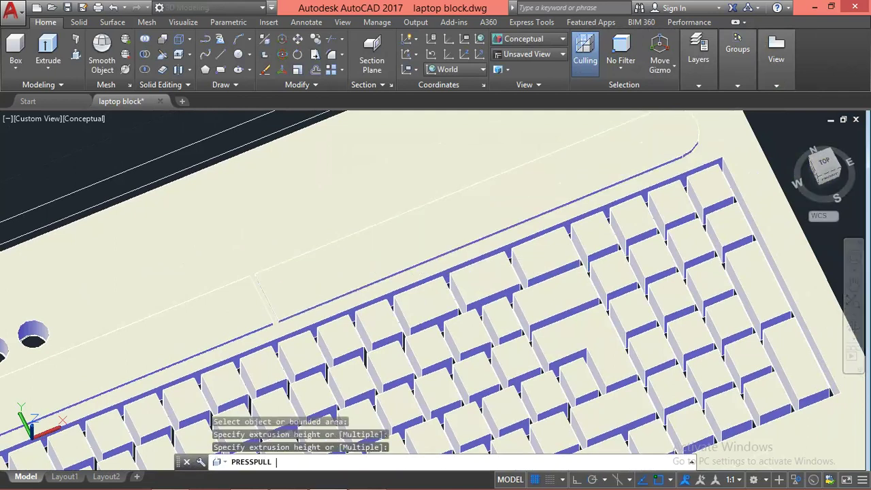
pyautogui.press('Return')
pyautogui.scroll(-2, 435, 285)
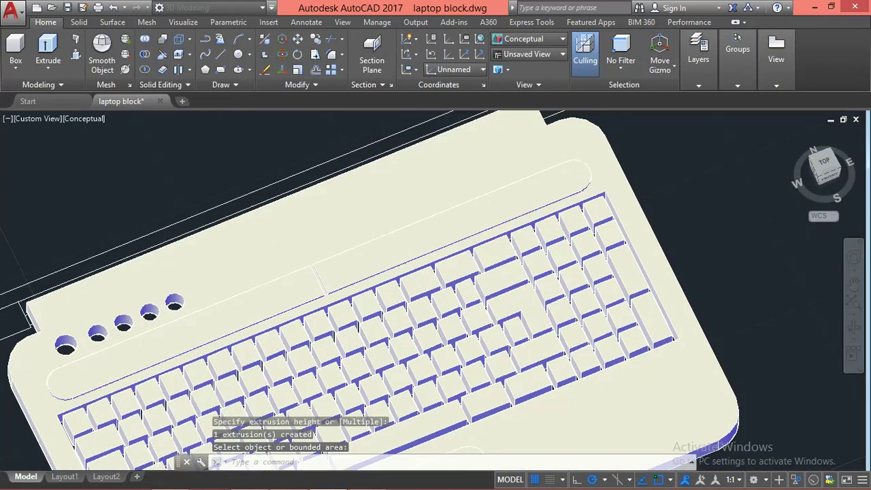
pyautogui.scroll(-4, 225, 282)
pyautogui.scroll(4, 224, 282)
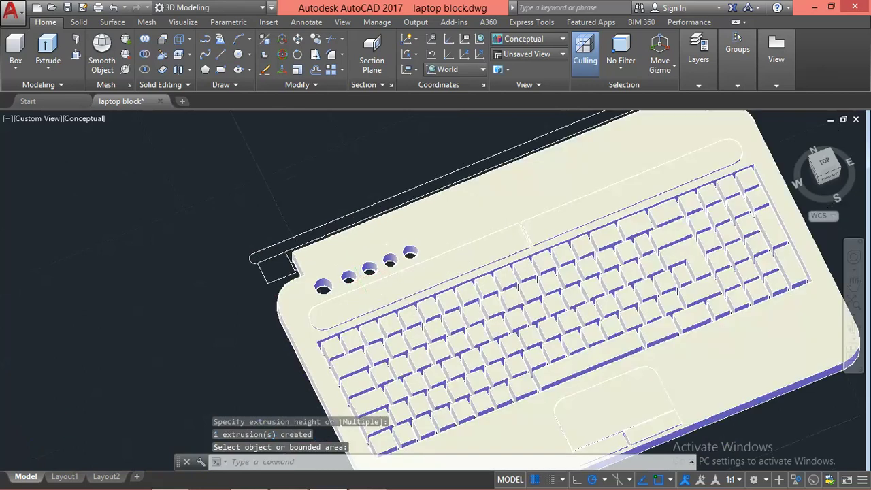
pyautogui.scroll(2, 327, 286)
pyautogui.scroll(2, 279, 319)
pyautogui.scroll(2, 274, 353)
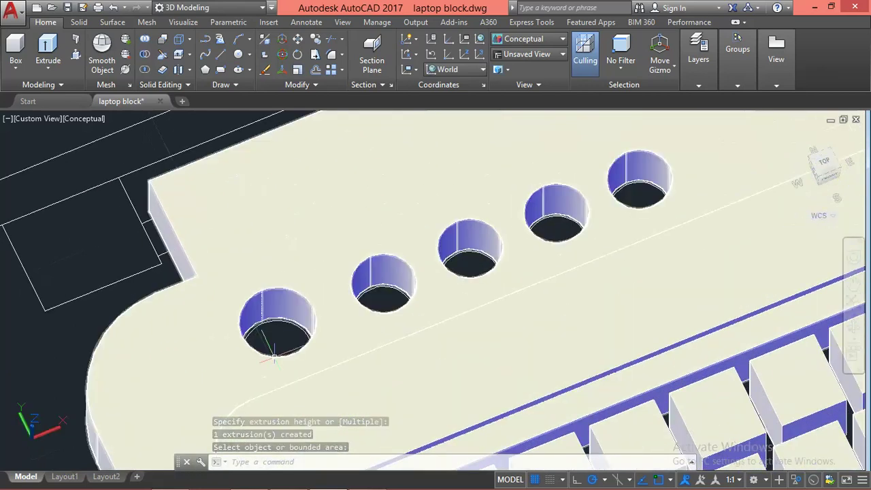
# Fill the first three round holes at the left corner flush using press-pull.
pyautogui.press('Return')
pyautogui.press('Return')
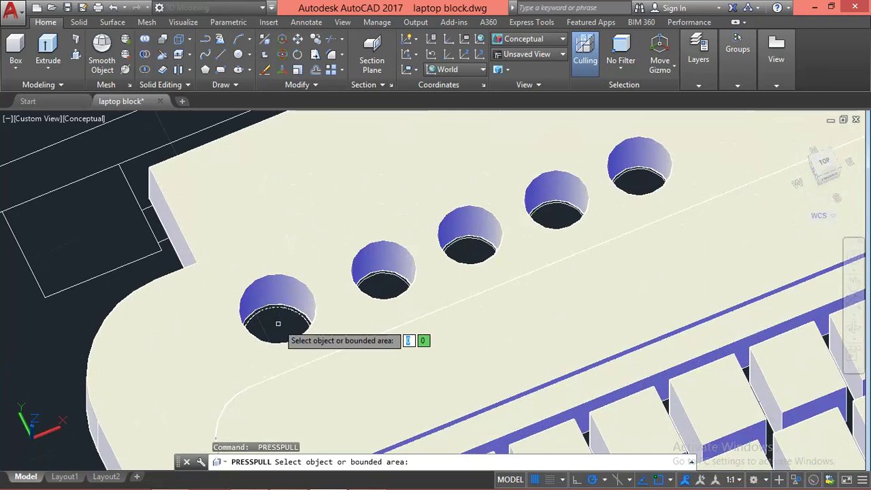
pyautogui.click(278, 324)
pyautogui.click(305, 298)
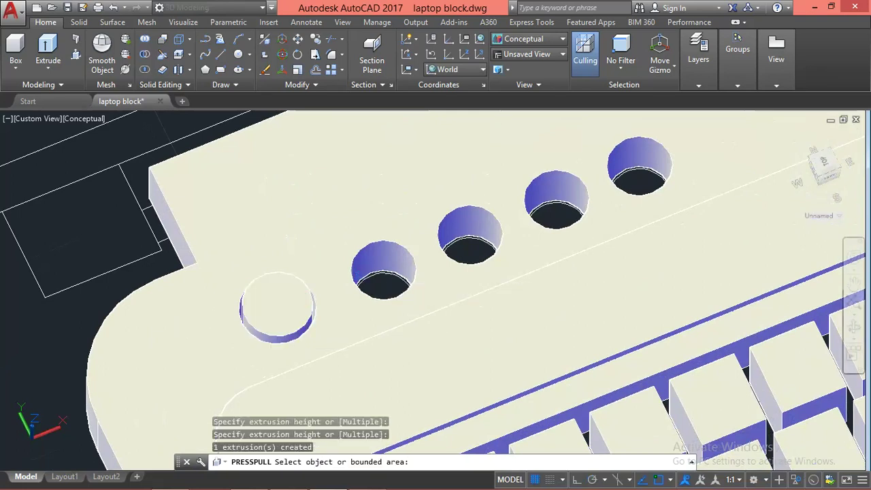
pyautogui.press('Escape')
pyautogui.moveTo(375, 285); pyautogui.dragTo(360, 288, button='middle')
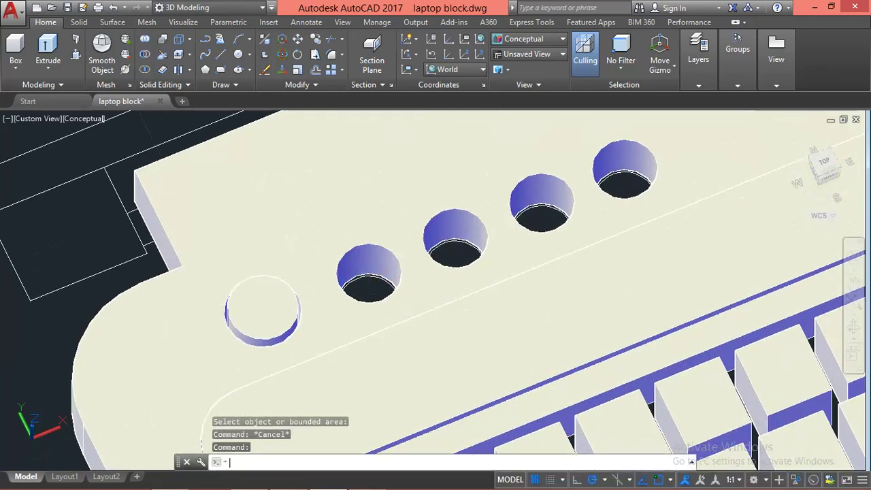
pyautogui.press('Return')
pyautogui.click(370, 288)
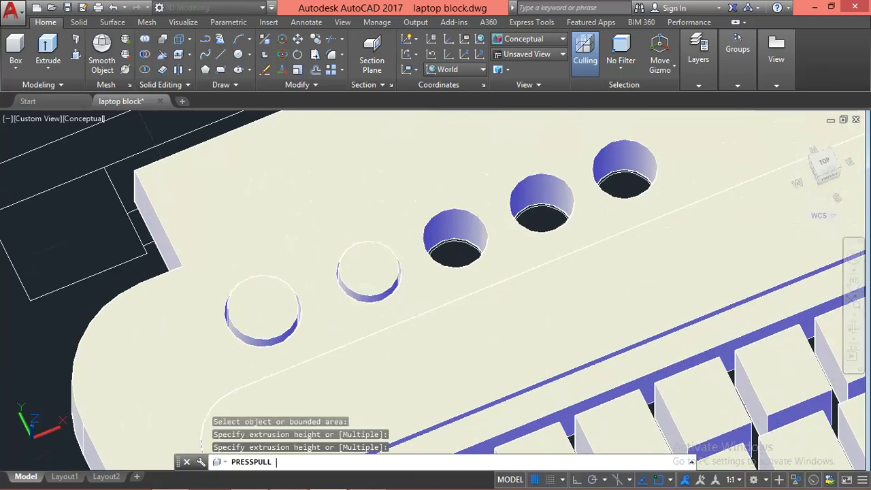
pyautogui.click(465, 244)
pyautogui.press('Return')
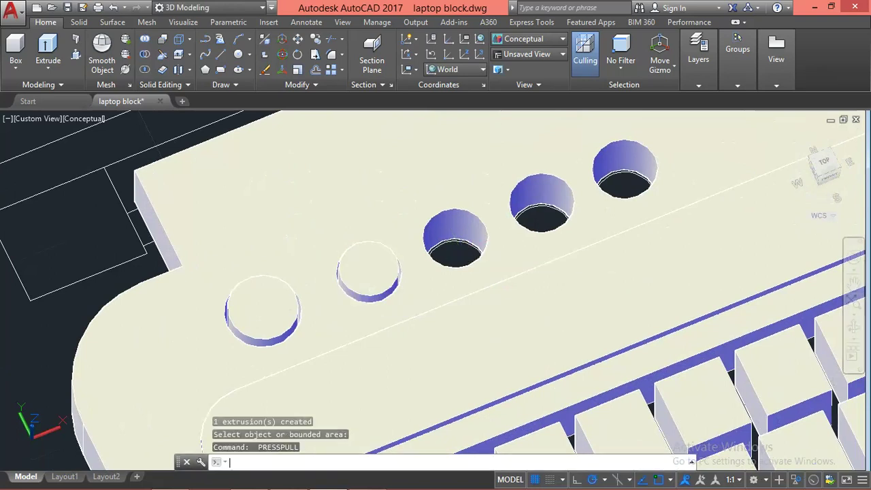
pyautogui.press('Return')
pyautogui.click(461, 251)
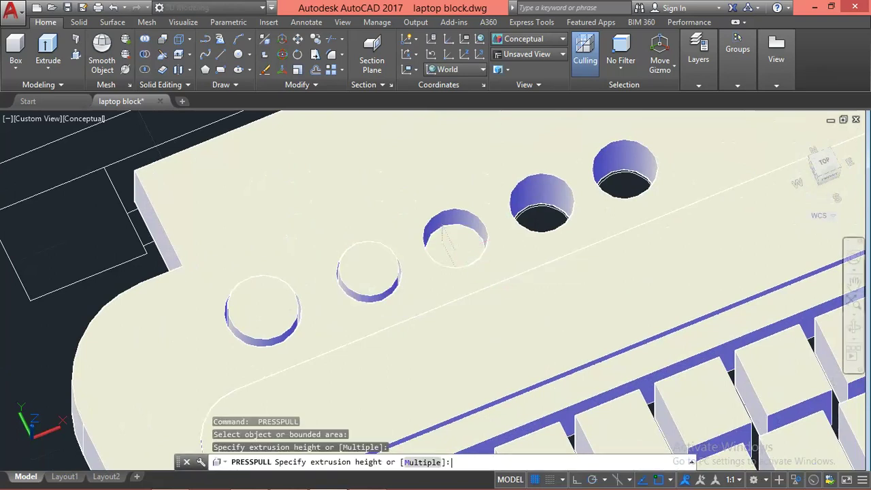
pyautogui.click(466, 246)
pyautogui.press('Return')
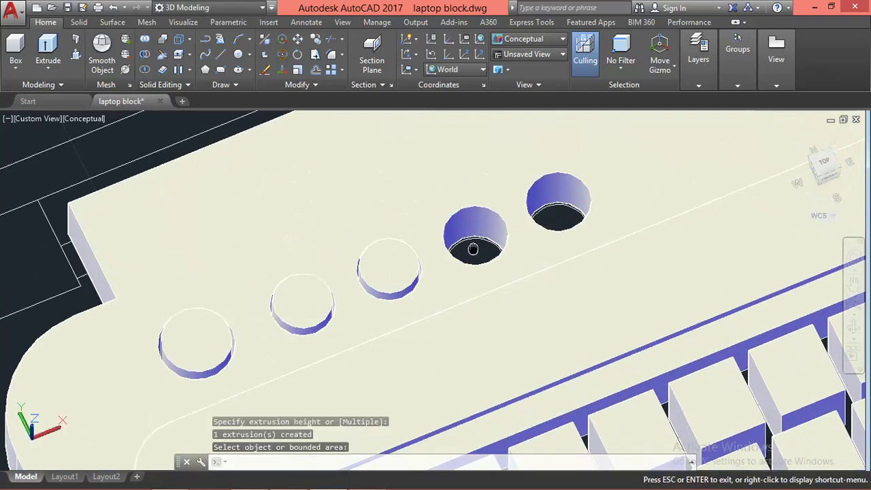
pyautogui.moveTo(467, 246); pyautogui.dragTo(372, 287, button='middle')
# Fill the fourth and fifth round holes flush with the deck surface.
pyautogui.press('Return')
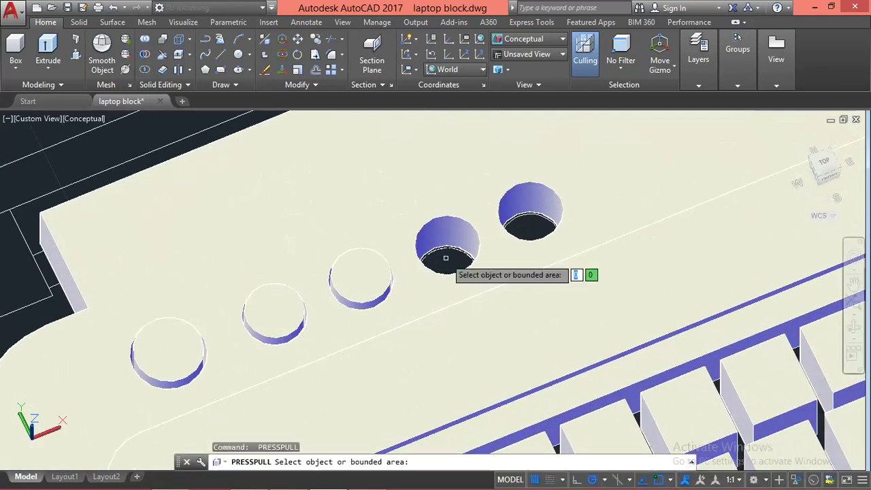
pyautogui.click(446, 257)
pyautogui.click(449, 256)
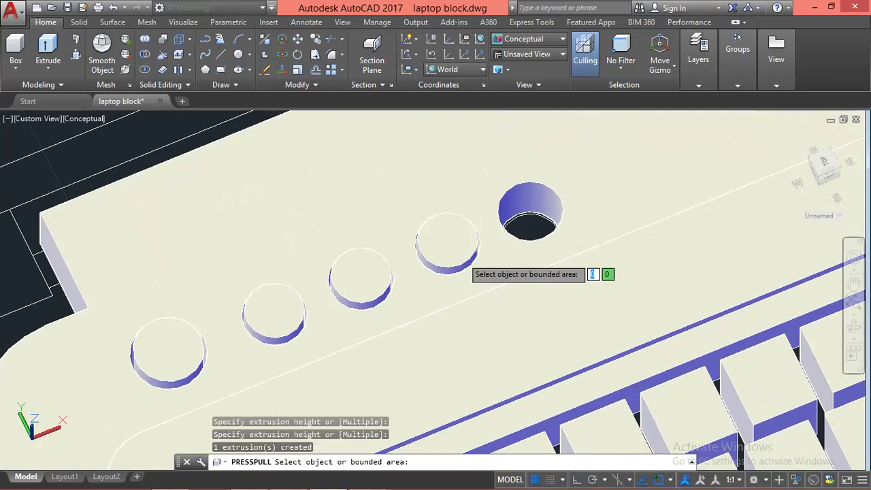
pyautogui.moveTo(543, 235); pyautogui.dragTo(483, 274, button='middle')
pyautogui.press('Return')
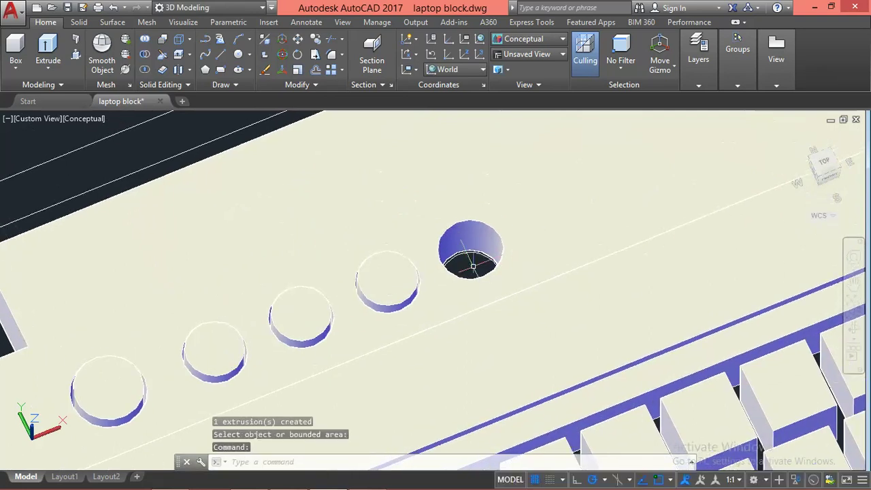
pyautogui.press('Return')
pyautogui.click(473, 264)
pyautogui.click(473, 264)
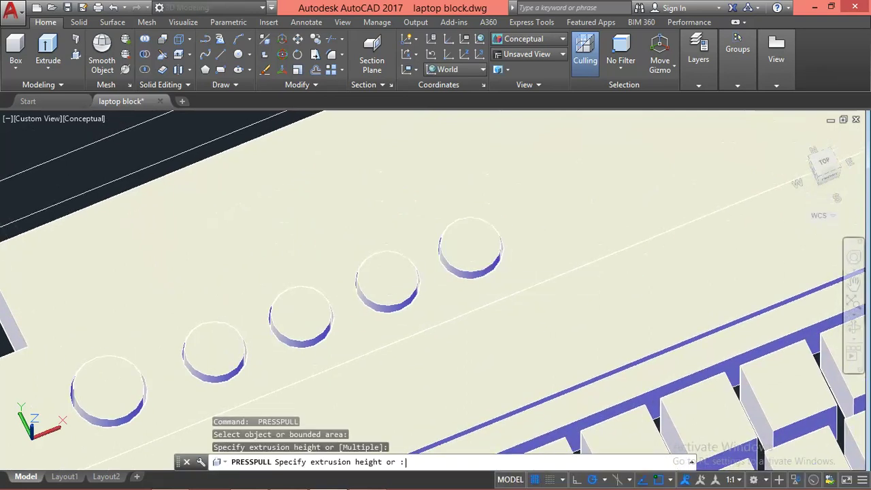
pyautogui.press('Return')
pyautogui.scroll(-5, 472, 264)
pyautogui.scroll(-5, 472, 264)
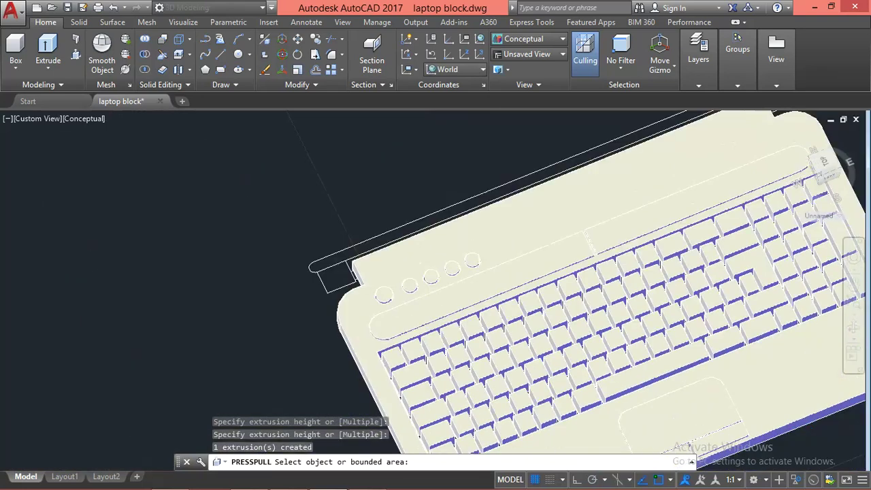
pyautogui.scroll(-3, 473, 264)
pyautogui.press('Escape')
pyautogui.moveTo(527, 303)
pyautogui.keyDown('shift'); pyautogui.mouseDown(button='middle')
pyautogui.moveTo(590, 296)
pyautogui.moveTo(608, 276)
pyautogui.mouseUp(button='middle'); pyautogui.keyUp('shift')
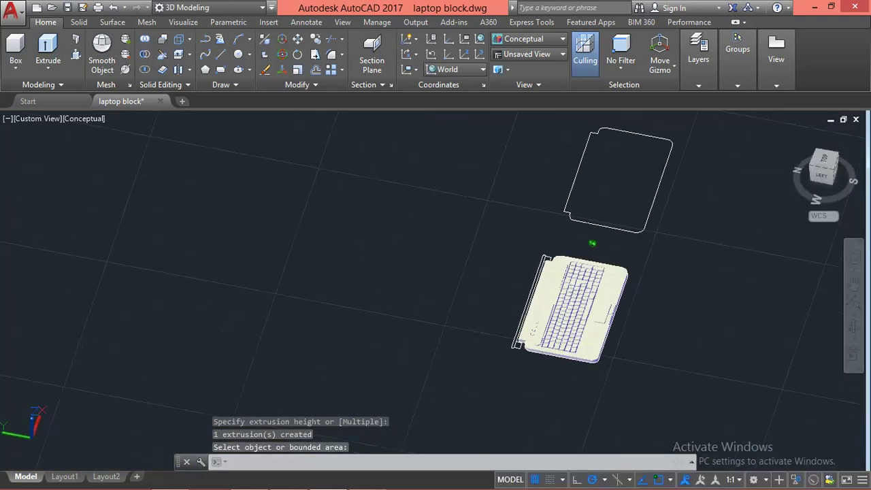
# Press-pull the thin back strip 24 units to raise the screen lid panel.
pyautogui.press('Return')
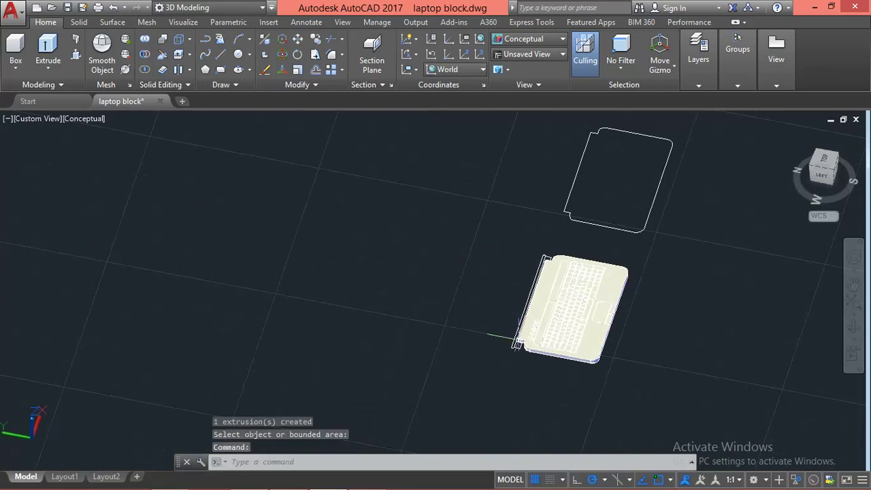
pyautogui.scroll(3, 515, 344)
pyautogui.scroll(2, 494, 381)
pyautogui.moveTo(494, 381); pyautogui.dragTo(413, 383, button='middle')
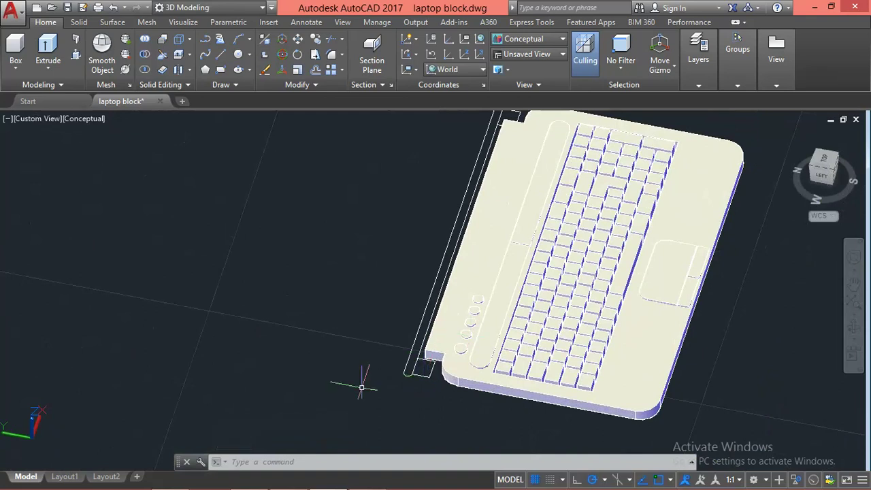
pyautogui.press('Escape')
pyautogui.moveTo(358, 388); pyautogui.dragTo(346, 408, button='middle')
pyautogui.press('Escape')
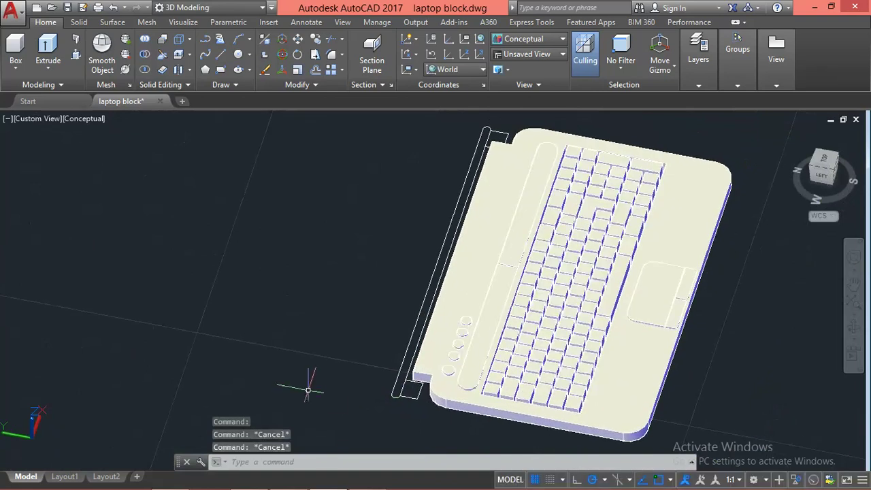
pyautogui.write('press')
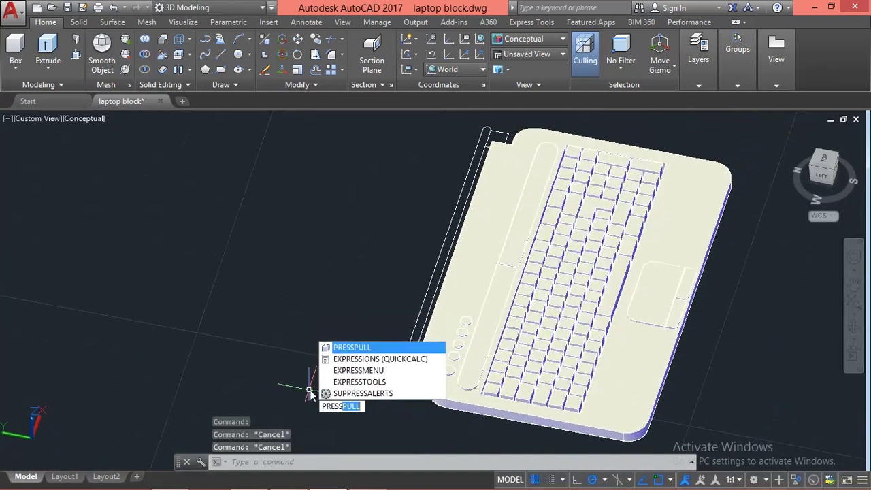
pyautogui.press('Return')
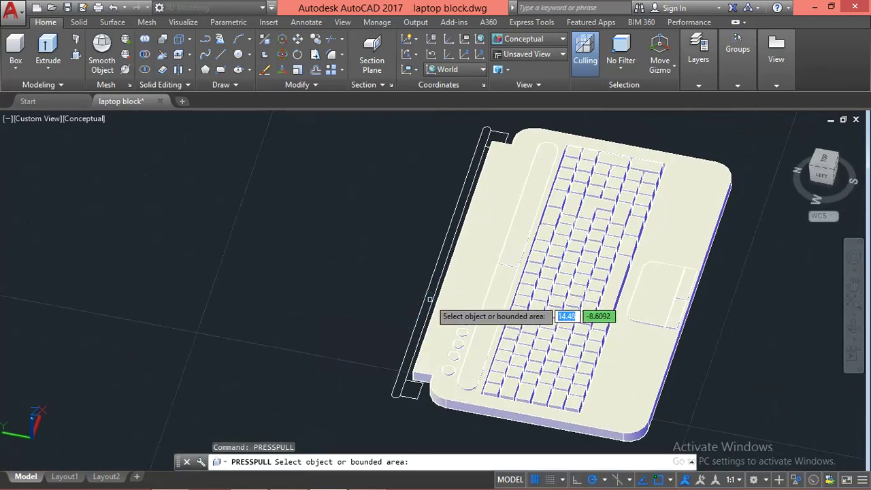
pyautogui.click(426, 304)
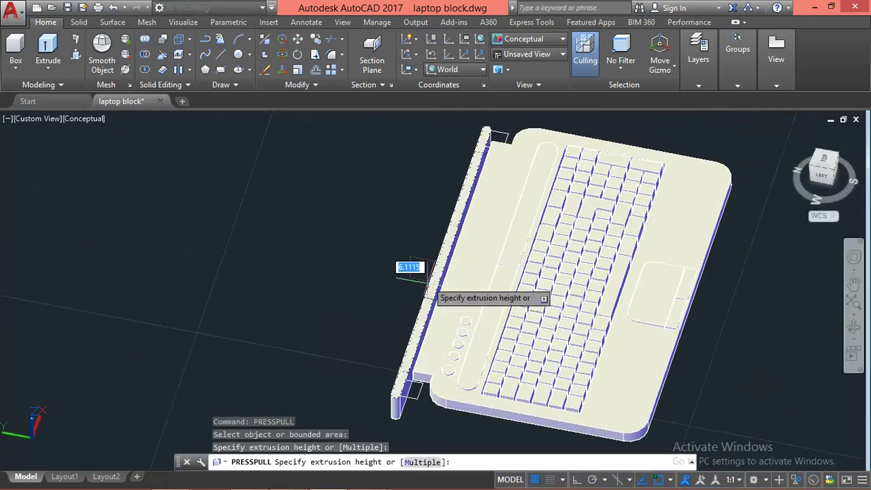
pyautogui.write('24')
pyautogui.press('Return')
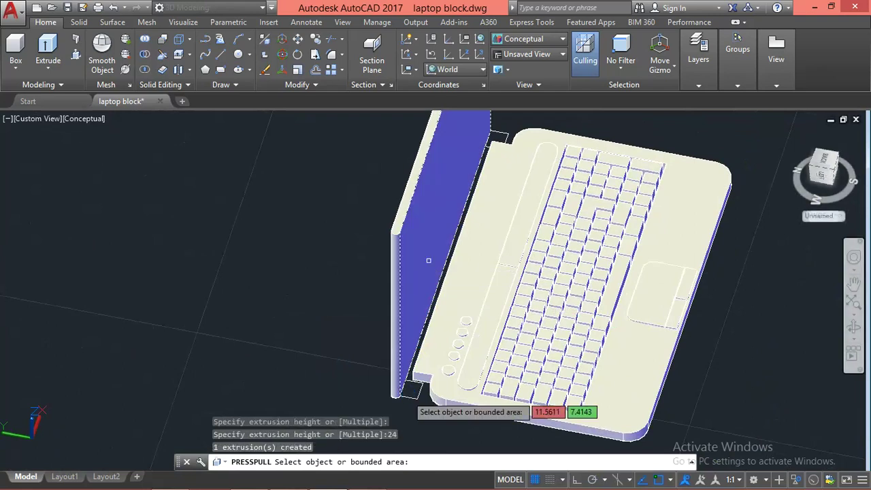
pyautogui.press('Escape')
pyautogui.press('Escape')
# Press-pull the small square at the lid's left corner 1.2 into a hinge block.
pyautogui.scroll(2, 408, 409)
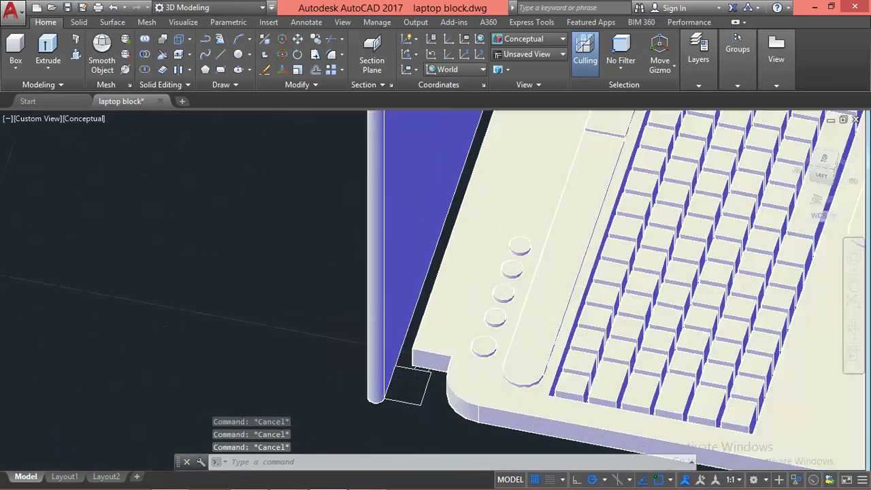
pyautogui.scroll(2, 408, 381)
pyautogui.scroll(2, 401, 398)
pyautogui.moveTo(392, 395); pyautogui.dragTo(389, 385, button='middle')
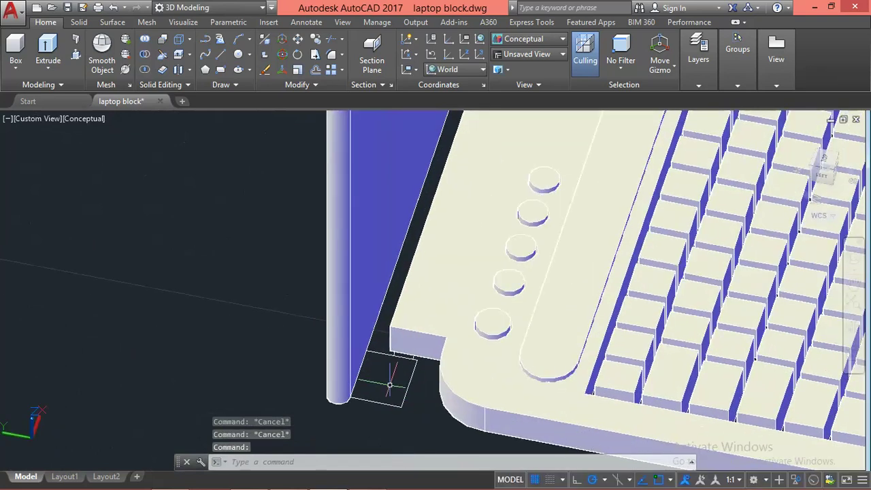
pyautogui.press('Escape')
pyautogui.write('p')
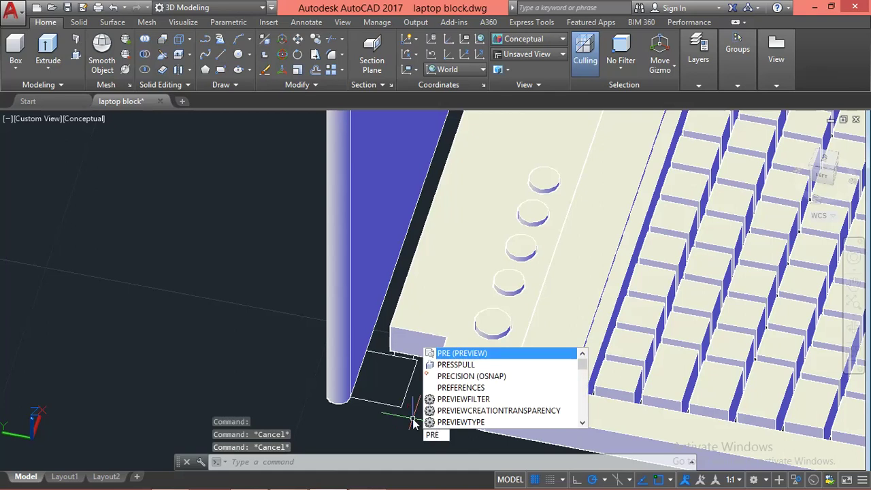
pyautogui.write('ss')
pyautogui.press('Return')
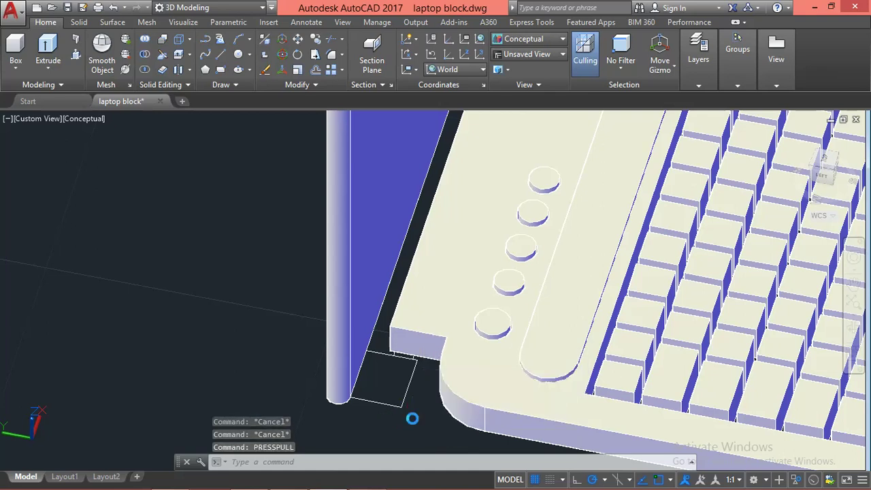
pyautogui.click(392, 374)
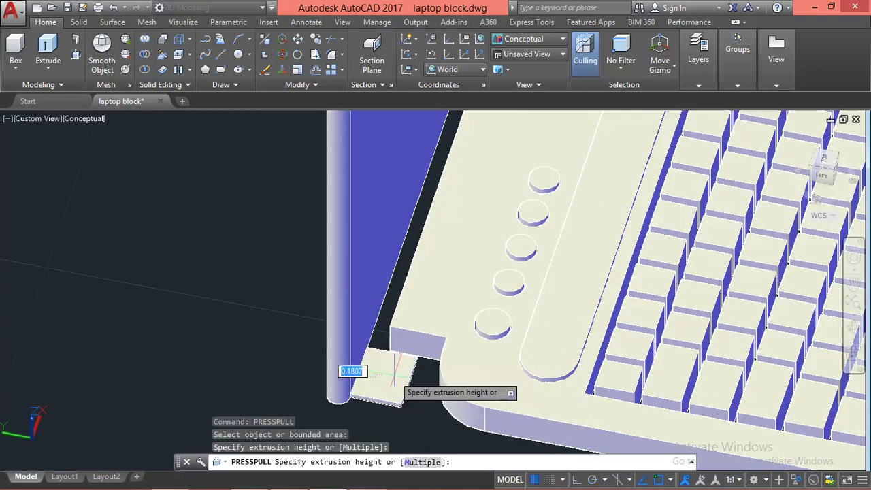
pyautogui.write('1.2')
pyautogui.press('Return')
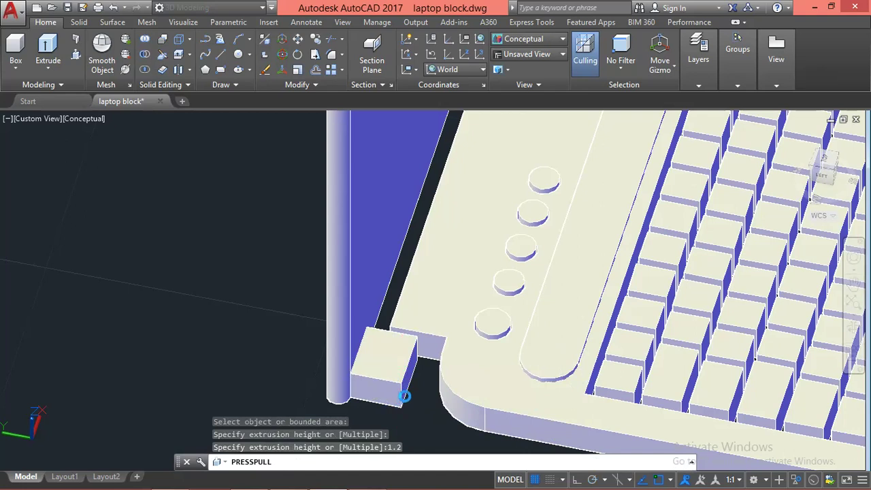
pyautogui.press('Escape')
pyautogui.press('Escape')
# Press-pull the narrow gap strip beside the hinge block by 1 unit.
pyautogui.moveTo(405, 396)
pyautogui.keyDown('shift'); pyautogui.mouseDown(button='middle')
pyautogui.moveTo(380, 397)
pyautogui.moveTo(354, 356)
pyautogui.moveTo(375, 340)
pyautogui.mouseUp(button='middle'); pyautogui.keyUp('shift')
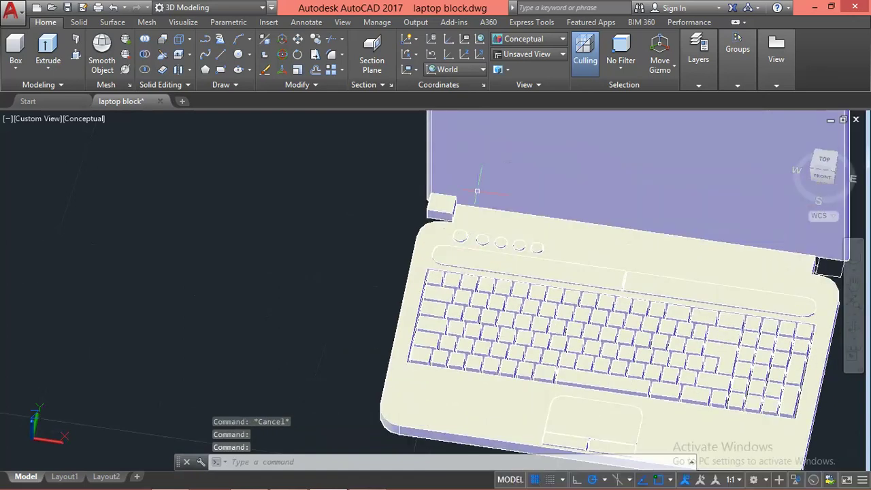
pyautogui.scroll(2, 454, 307)
pyautogui.scroll(3, 454, 306)
pyautogui.scroll(5, 454, 307)
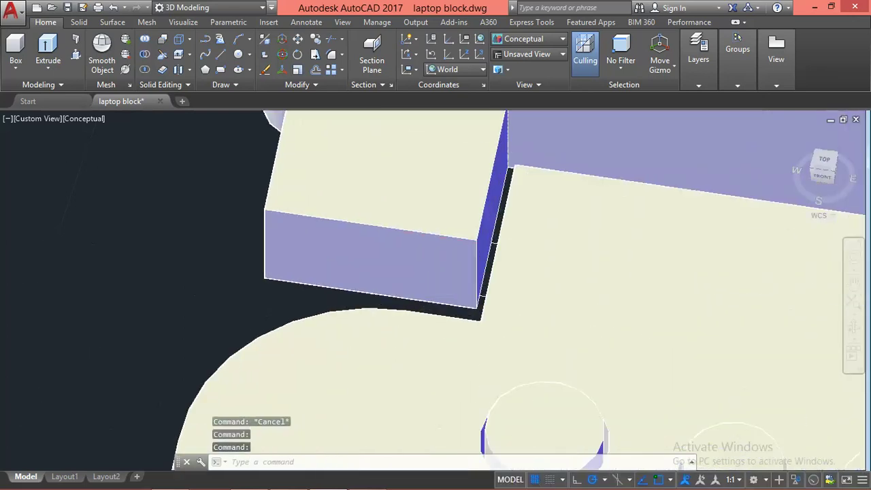
pyautogui.scroll(1, 454, 307)
pyautogui.moveTo(453, 306)
pyautogui.keyDown('shift'); pyautogui.mouseDown(button='middle')
pyautogui.moveTo(461, 321)
pyautogui.moveTo(502, 239)
pyautogui.mouseUp(button='middle'); pyautogui.keyUp('shift')
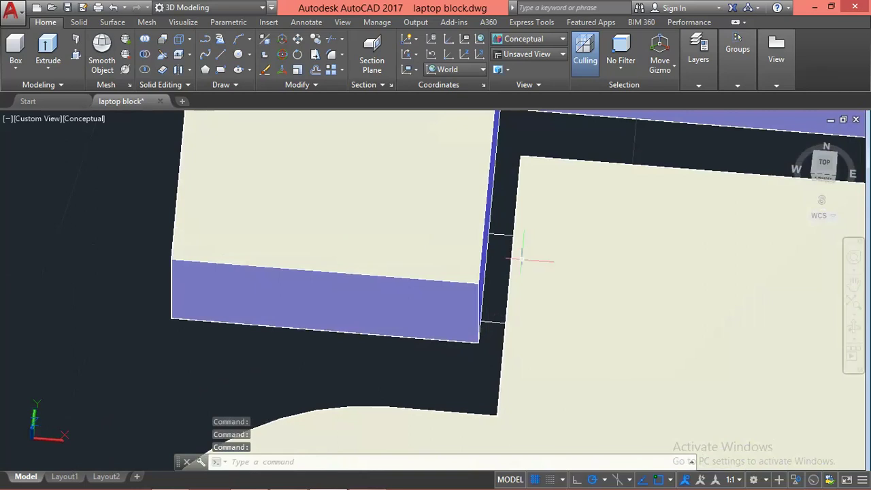
pyautogui.scroll(2, 497, 270)
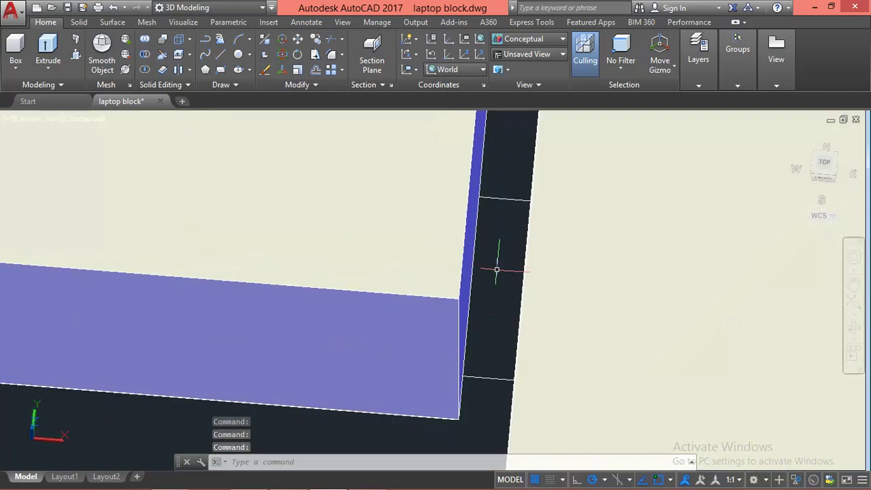
pyautogui.write('press')
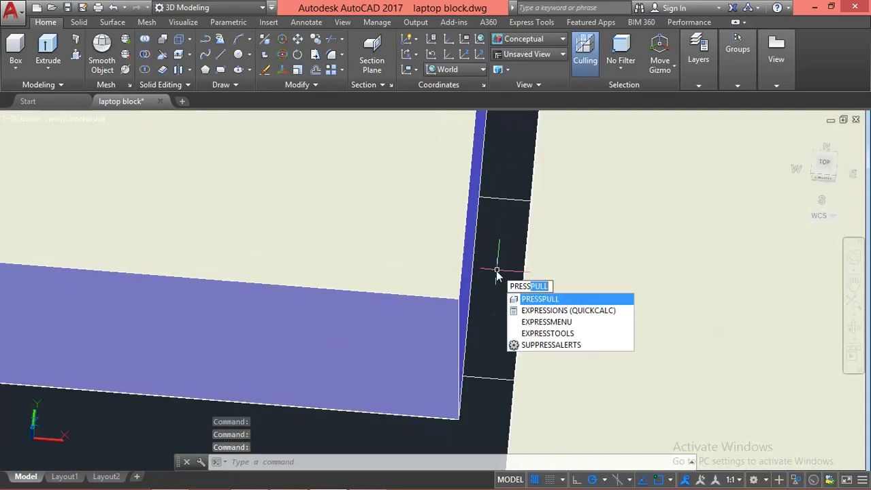
pyautogui.press('Return')
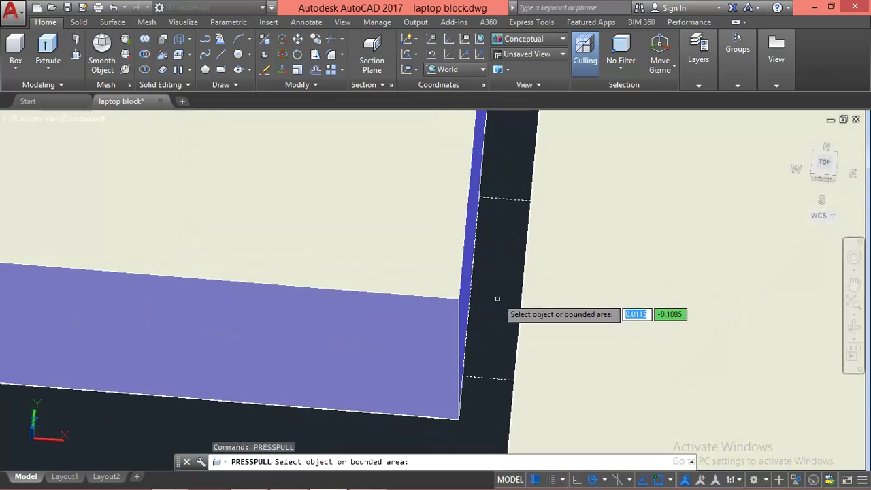
pyautogui.click(506, 287)
pyautogui.write('1')
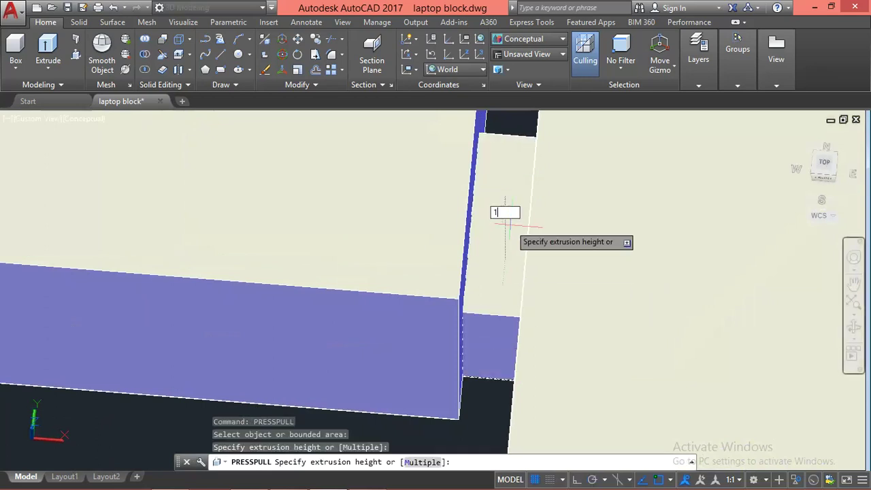
pyautogui.press('Return')
pyautogui.keyDown('shift'); pyautogui.moveTo(452, 289); pyautogui.dragTo(407, 307, button='middle'); pyautogui.keyUp('shift')
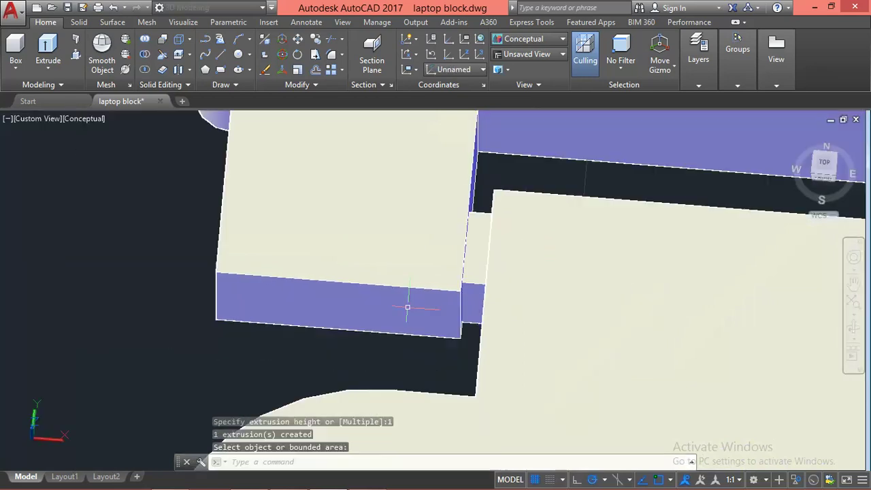
pyautogui.scroll(-2, 408, 307)
pyautogui.press('Escape')
pyautogui.press('Escape')
pyautogui.scroll(-2, 399, 305)
pyautogui.scroll(-2, 399, 306)
# Press-pull the square at the right hinge corner 1.2 units into a hinge block.
pyautogui.scroll(-2, 300, 300)
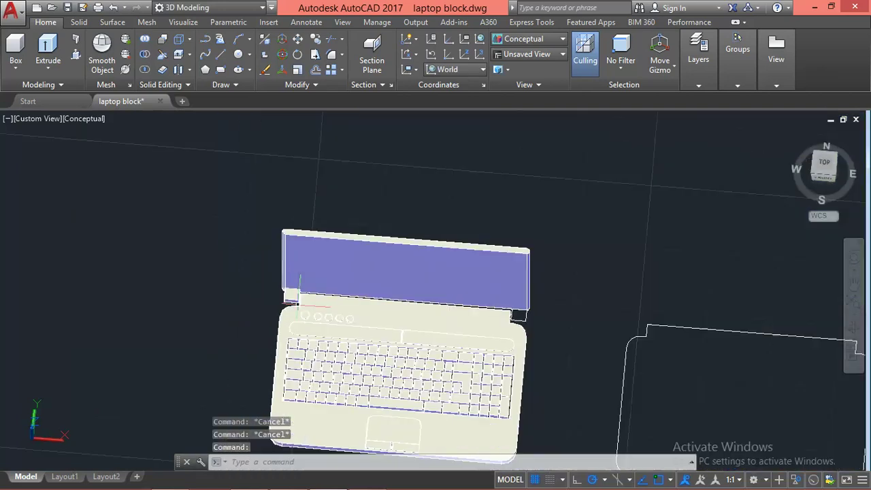
pyautogui.scroll(2, 536, 317)
pyautogui.scroll(3, 536, 317)
pyautogui.scroll(2, 545, 314)
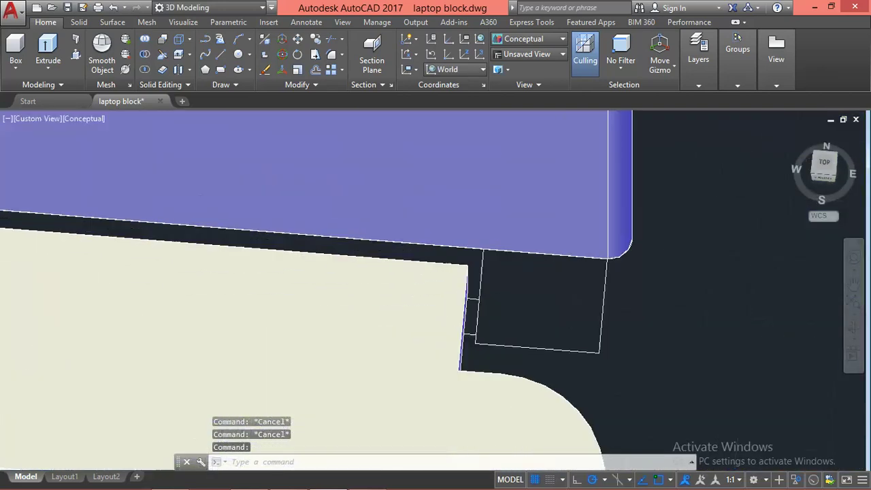
pyautogui.moveTo(562, 311); pyautogui.dragTo(542, 328, button='middle')
pyautogui.hotkey('ctrl', 'shift', 'e')
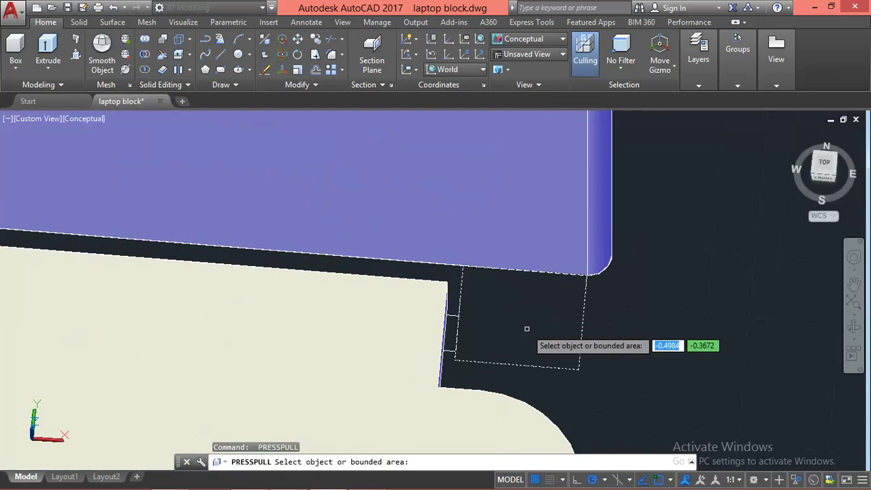
pyautogui.click(524, 323)
pyautogui.write('1')
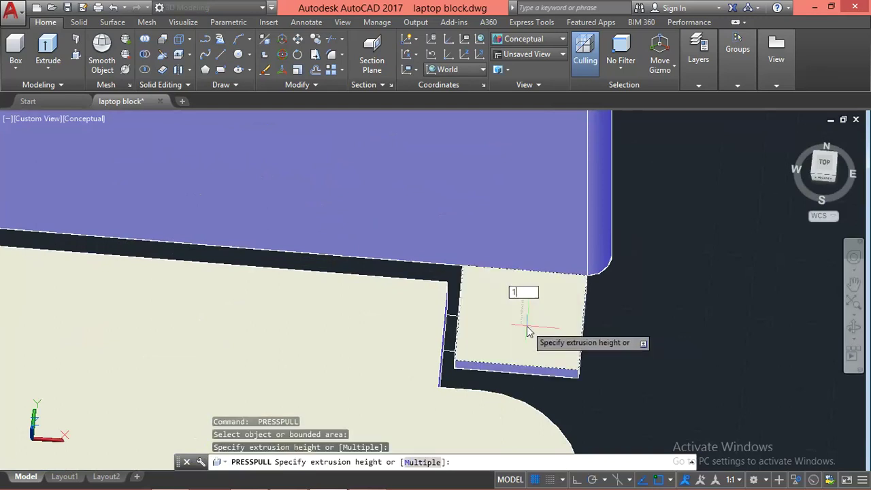
pyautogui.write('.2')
pyautogui.press('Return')
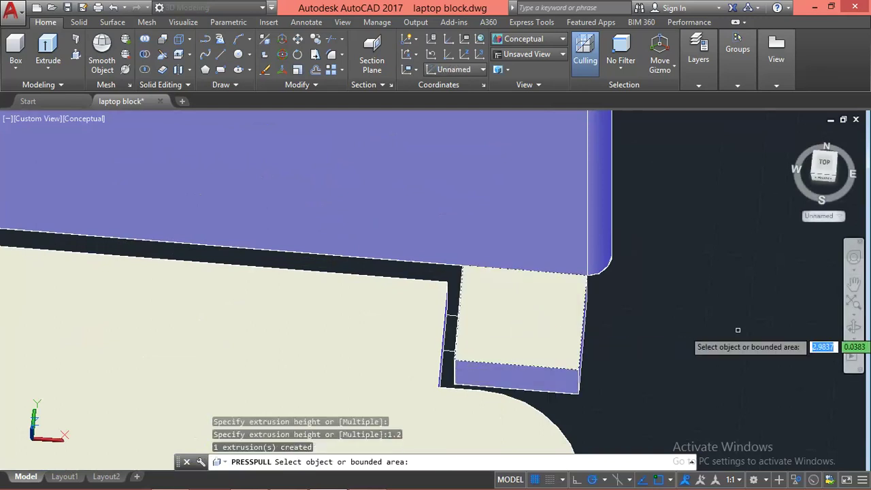
pyautogui.moveTo(738, 330)
pyautogui.keyDown('shift'); pyautogui.mouseDown(button='middle')
pyautogui.moveTo(675, 313)
pyautogui.moveTo(680, 329)
pyautogui.mouseUp(button='middle'); pyautogui.keyUp('shift')
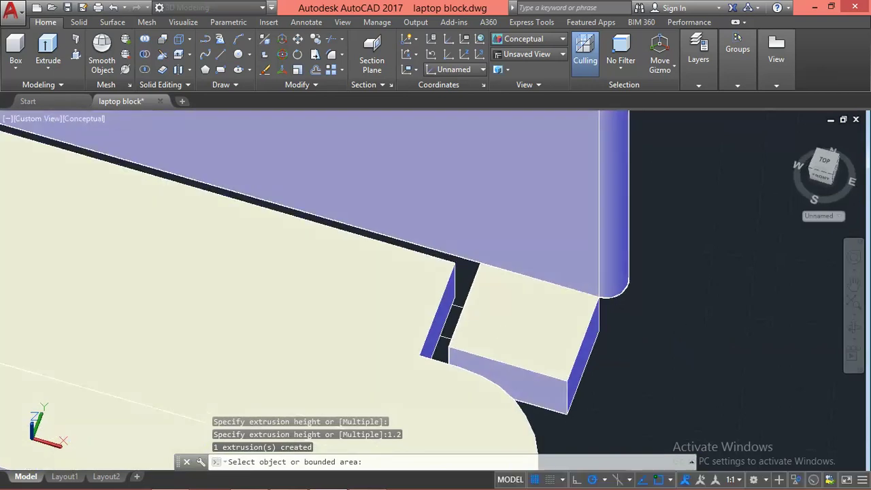
pyautogui.press('Escape')
# Move the new hinge block 12 units.
pyautogui.click(572, 352)
pyautogui.write('m')
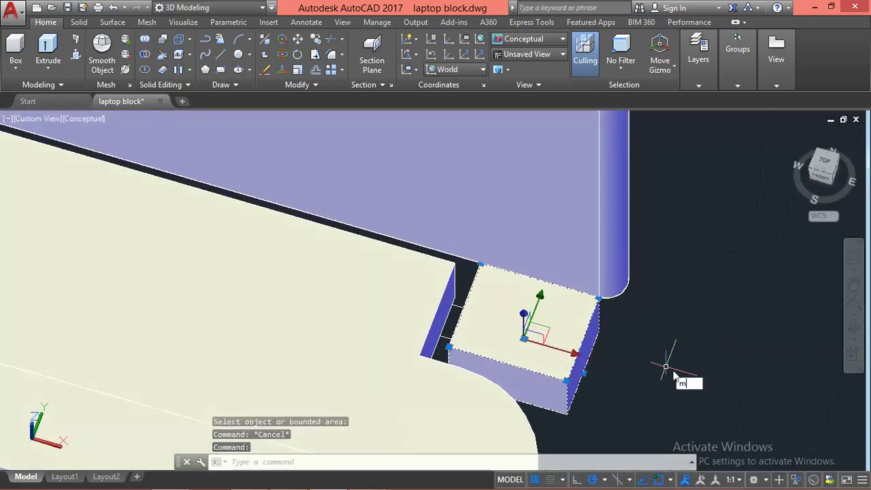
pyautogui.press('Return')
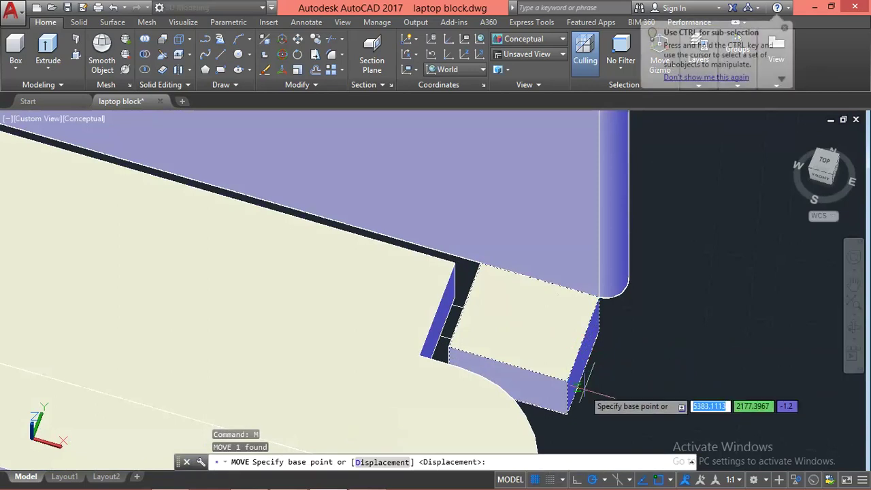
pyautogui.click(684, 392)
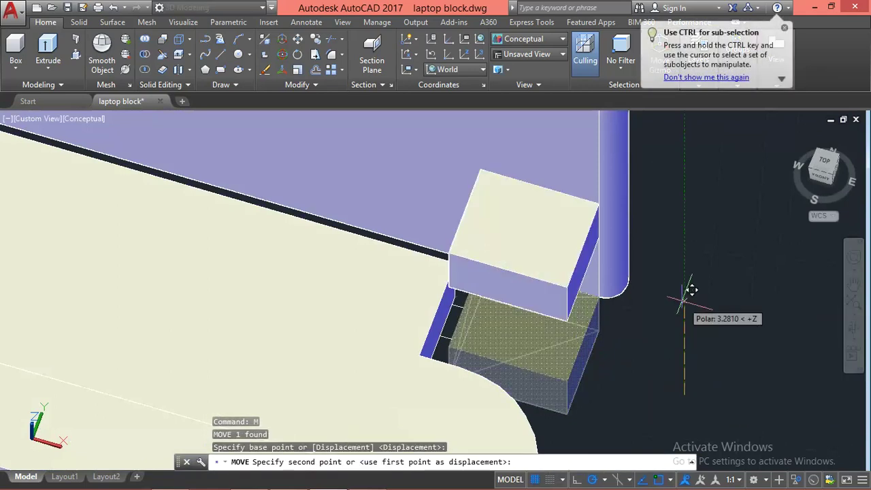
pyautogui.write('12')
pyautogui.press('Return')
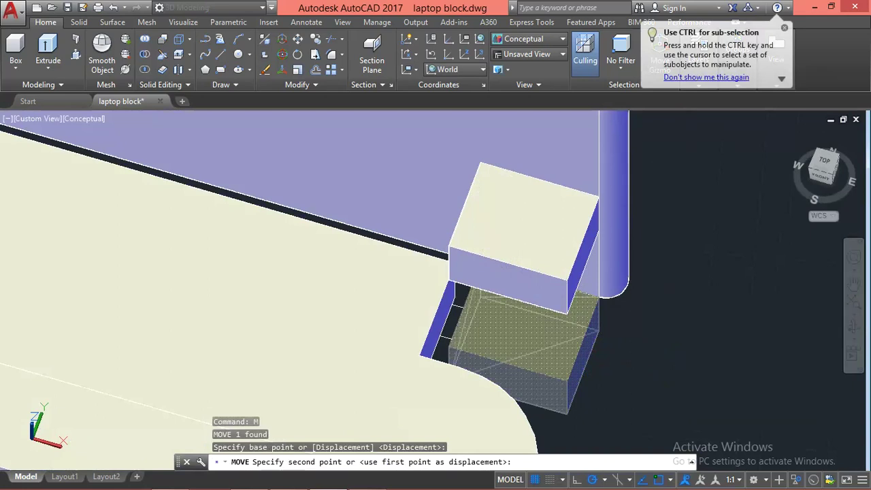
pyautogui.press('Escape')
pyautogui.press('Escape')
# Press-pull the small gap beside the hinge by 1 and view the whole laptop.
pyautogui.moveTo(676, 307)
pyautogui.keyDown('shift'); pyautogui.mouseDown(button='middle')
pyautogui.moveTo(518, 351)
pyautogui.moveTo(449, 340)
pyautogui.mouseUp(button='middle'); pyautogui.keyUp('shift')
pyautogui.scroll(3, 449, 340)
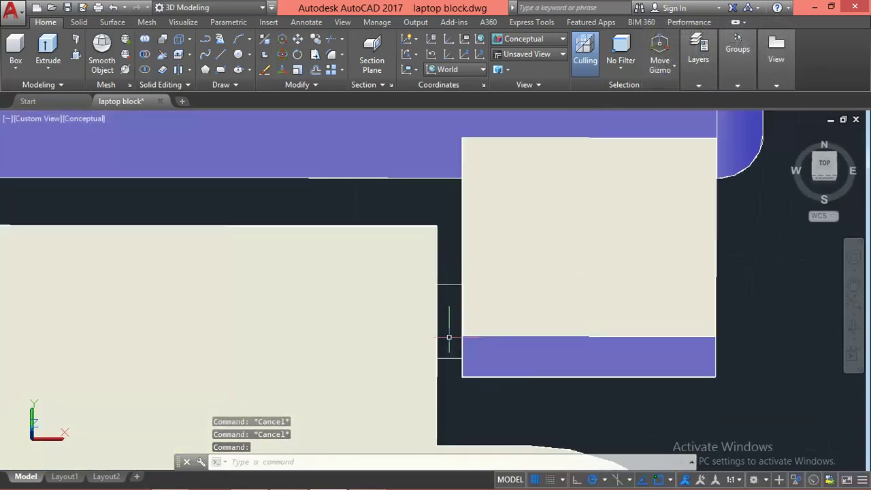
pyautogui.write('pre')
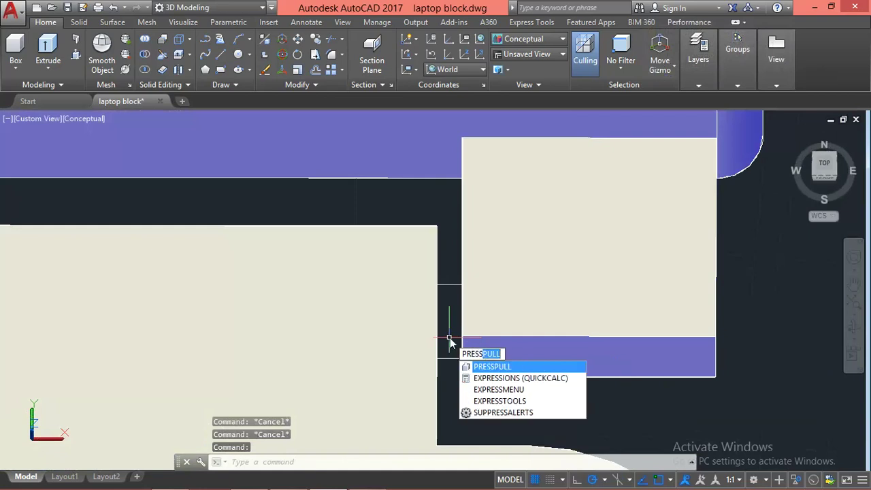
pyautogui.press('Return')
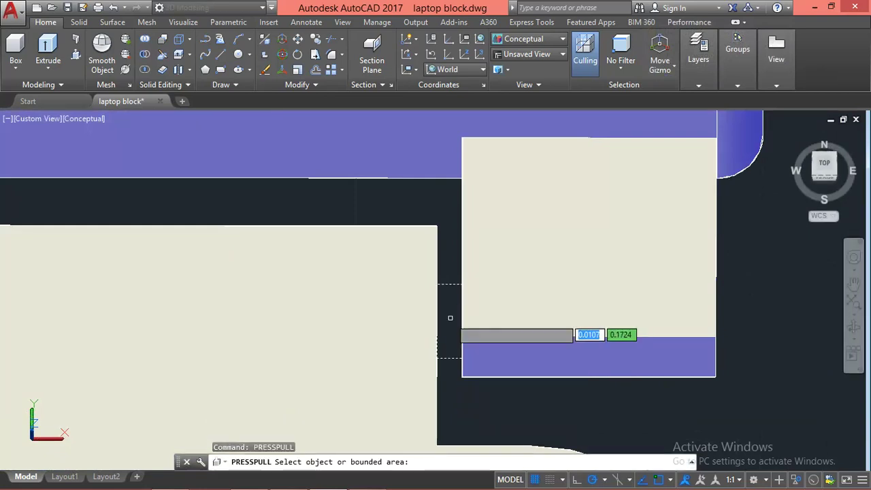
pyautogui.click(449, 313)
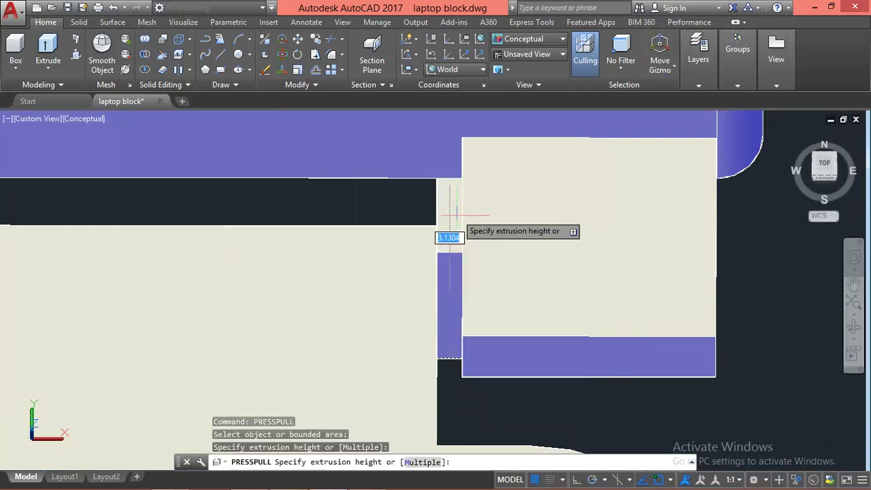
pyautogui.write('1')
pyautogui.press('Return')
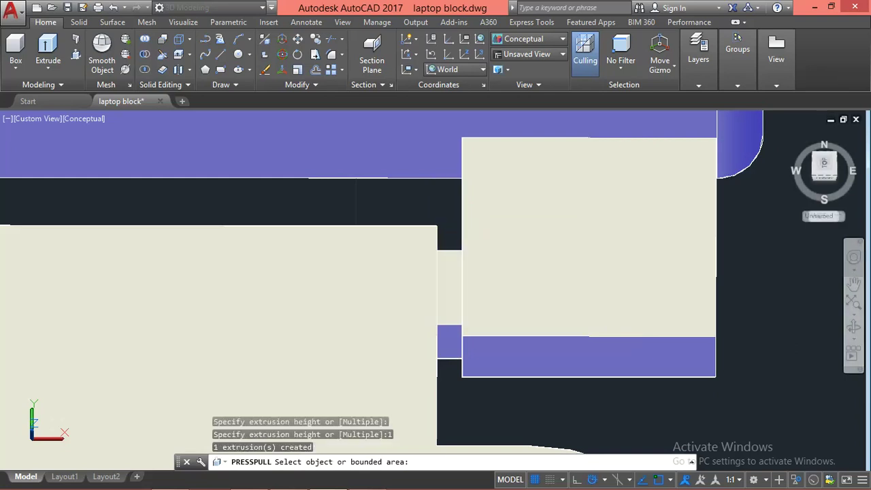
pyautogui.moveTo(451, 227)
pyautogui.keyDown('shift'); pyautogui.mouseDown(button='middle')
pyautogui.moveTo(548, 377)
pyautogui.moveTo(569, 346)
pyautogui.mouseUp(button='middle'); pyautogui.keyUp('shift')
pyautogui.press('Return')
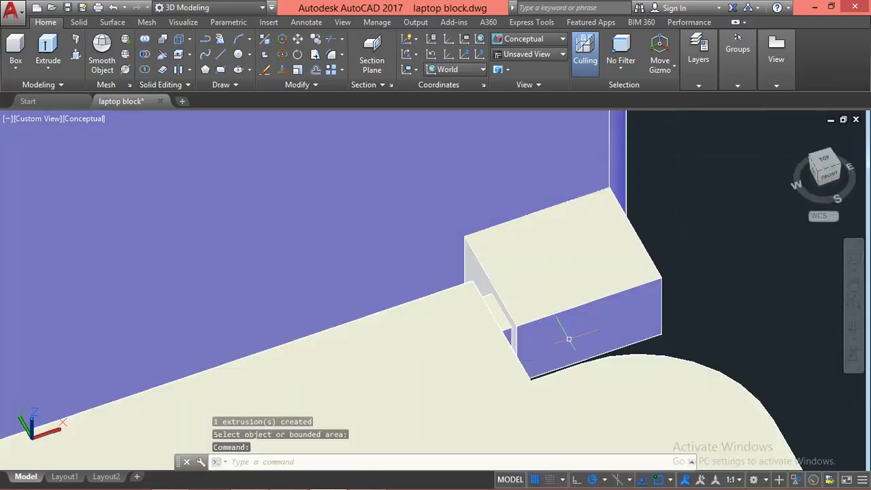
pyautogui.scroll(-3, 564, 334)
pyautogui.scroll(-3, 564, 334)
pyautogui.scroll(-3, 550, 355)
pyautogui.scroll(-2, 550, 354)
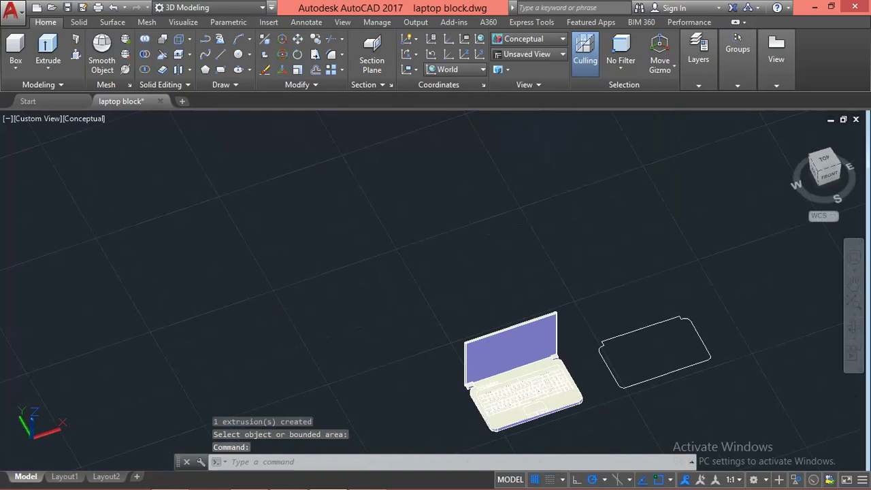
pyautogui.moveTo(550, 354)
pyautogui.keyDown('shift'); pyautogui.mouseDown(button='middle')
pyautogui.moveTo(467, 365)
pyautogui.moveTo(396, 267)
pyautogui.mouseUp(button='middle'); pyautogui.keyUp('shift')
pyautogui.scroll(2, 463, 347)
# Copy the screen panel to a spot left of the laptop.
pyautogui.scroll(3, 435, 351)
pyautogui.click(430, 354)
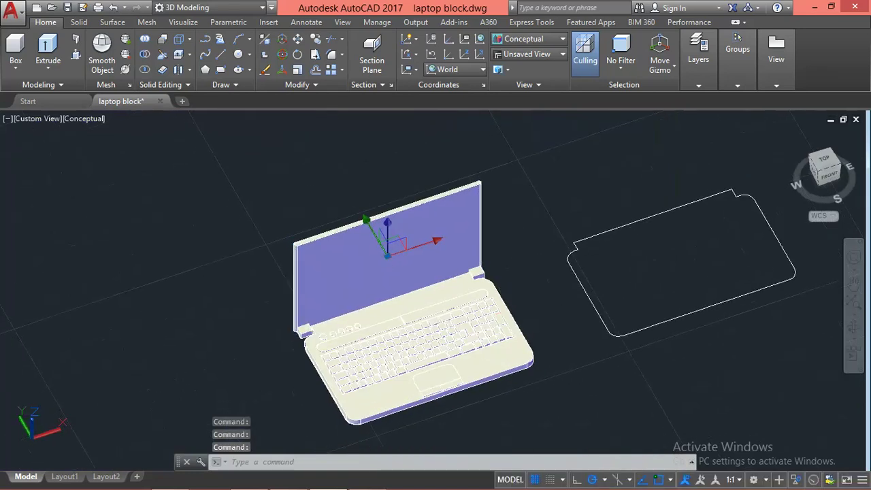
pyautogui.keyDown('shift'); pyautogui.moveTo(492, 287); pyautogui.dragTo(474, 268, button='middle'); pyautogui.keyUp('shift')
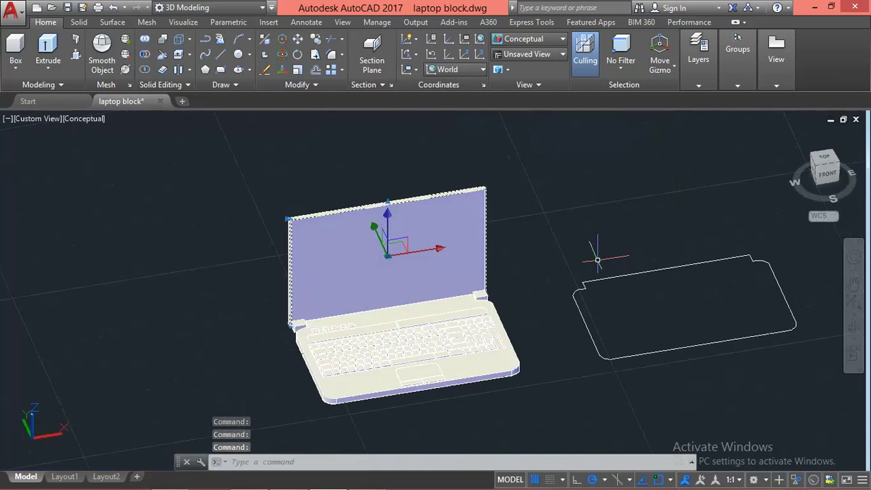
pyautogui.write('cp')
pyautogui.press('Return')
pyautogui.click(594, 233)
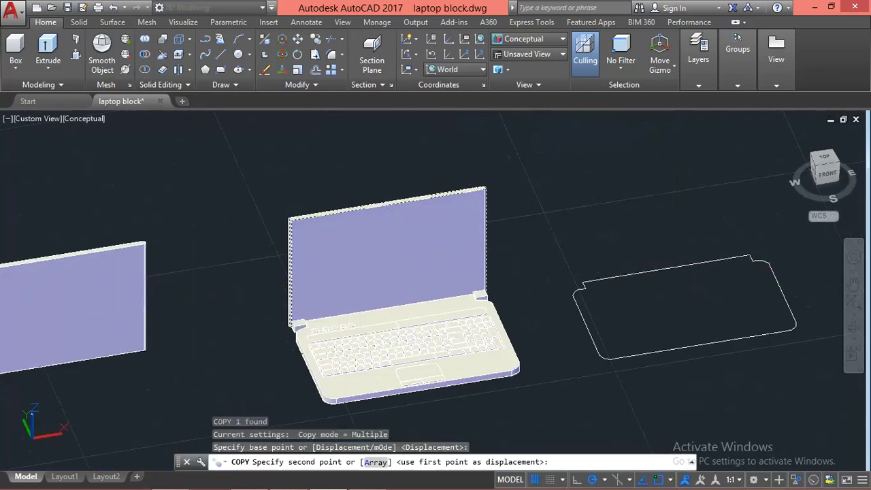
pyautogui.click(255, 287)
pyautogui.press('Escape')
# Switch to the Front view using the ViewCube.
pyautogui.scroll(-2, 670, 219)
pyautogui.keyDown('shift'); pyautogui.moveTo(287, 305); pyautogui.dragTo(554, 249, button='middle'); pyautogui.keyUp('shift')
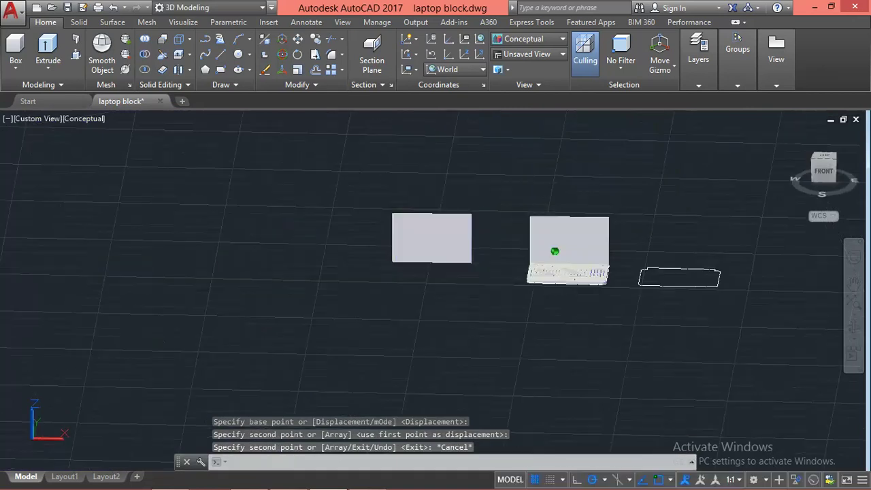
pyautogui.click(825, 171)
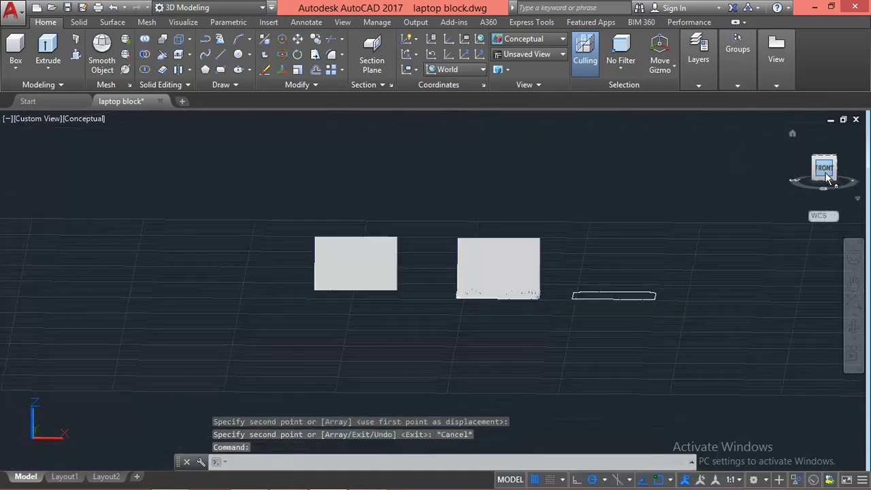
pyautogui.scroll(3, 255, 320)
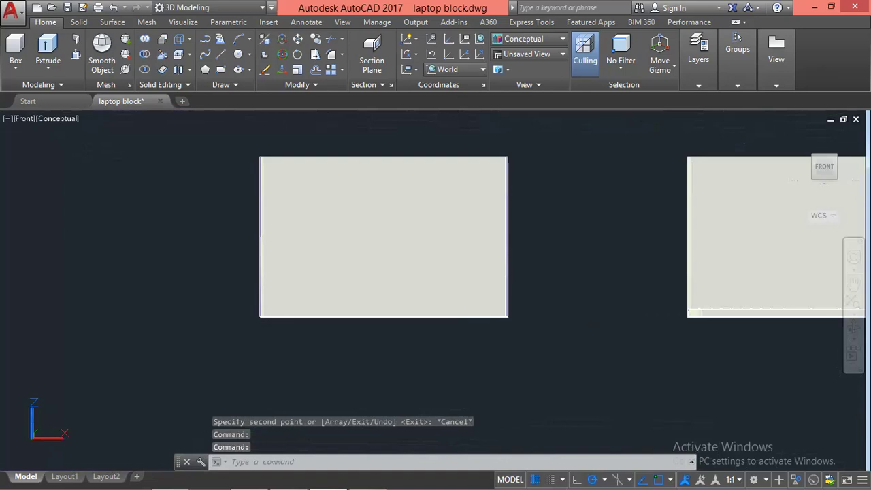
# Draw a rectangle inset inside the copied screen panel, entering -20.53 for the opposite corner.
pyautogui.write('r')
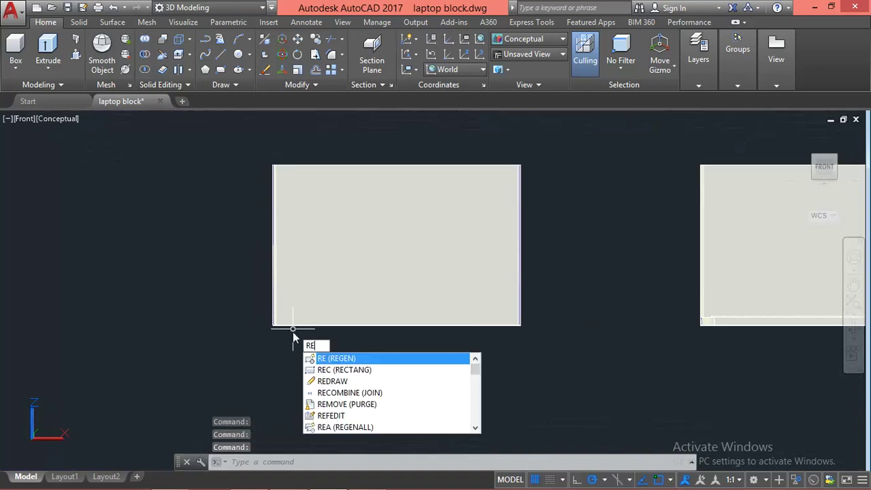
pyautogui.press('Escape')
pyautogui.press('Escape')
pyautogui.press('Escape')
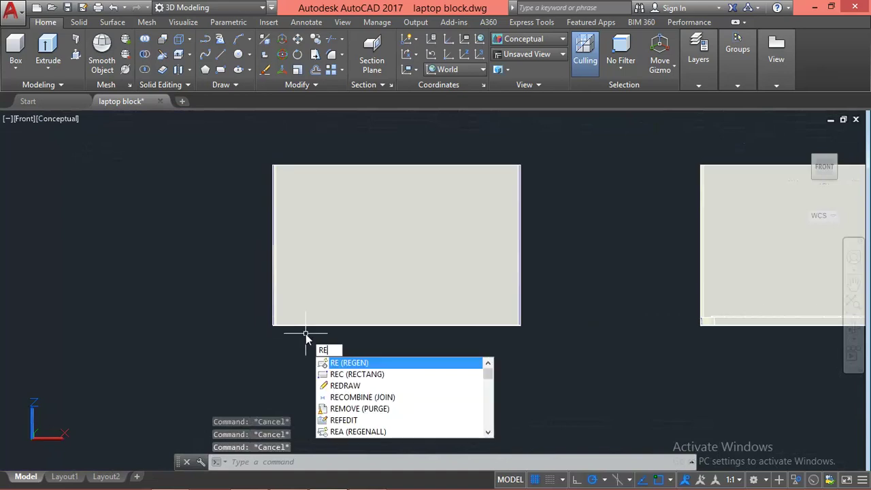
pyautogui.write('c')
pyautogui.press('Escape')
pyautogui.press('Return')
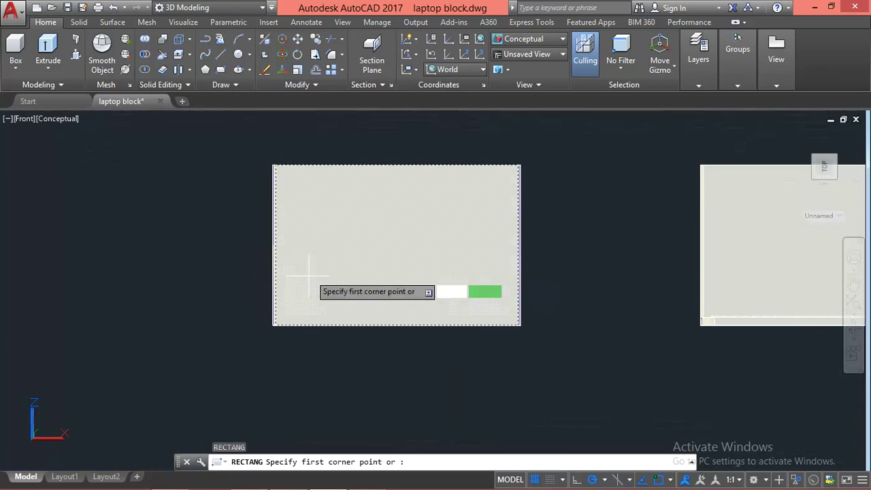
pyautogui.scroll(3, 288, 179)
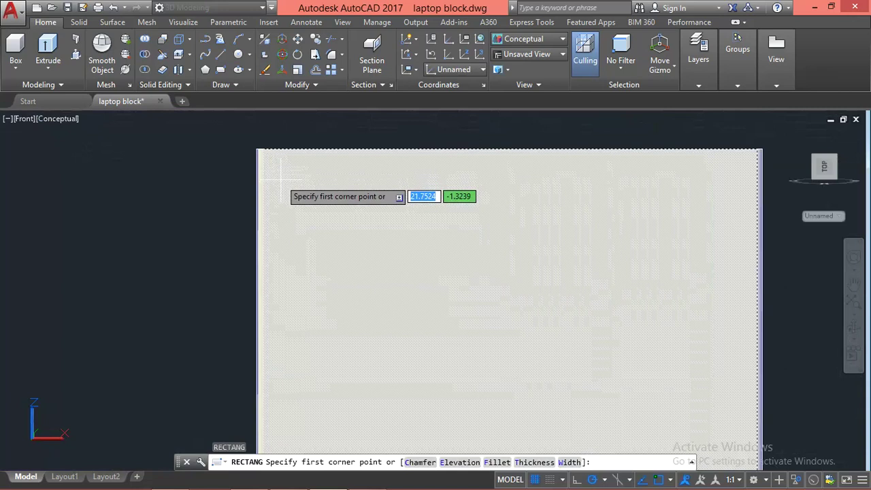
pyautogui.click(280, 179)
pyautogui.moveTo(416, 330); pyautogui.dragTo(345, 233, button='middle')
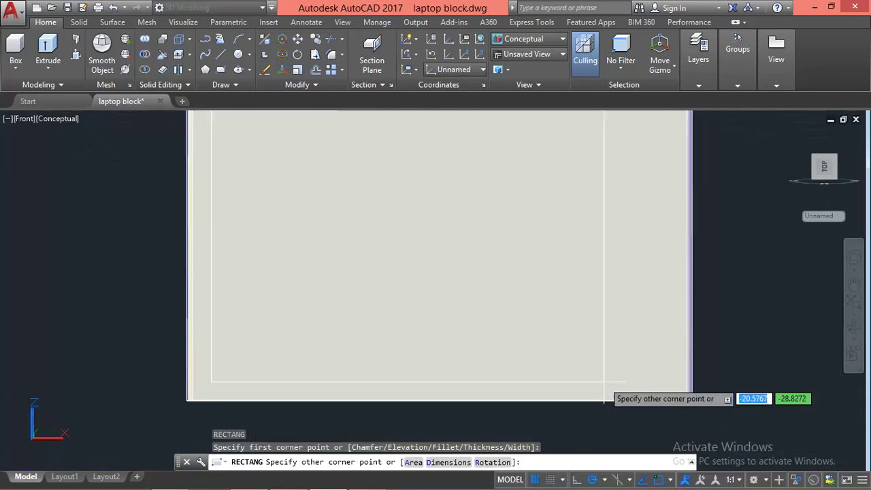
pyautogui.write('-20.53')
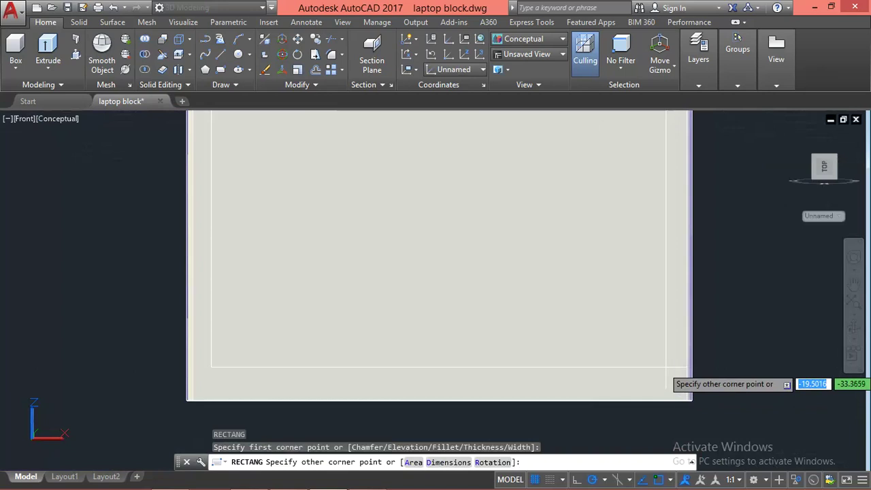
pyautogui.click(668, 367)
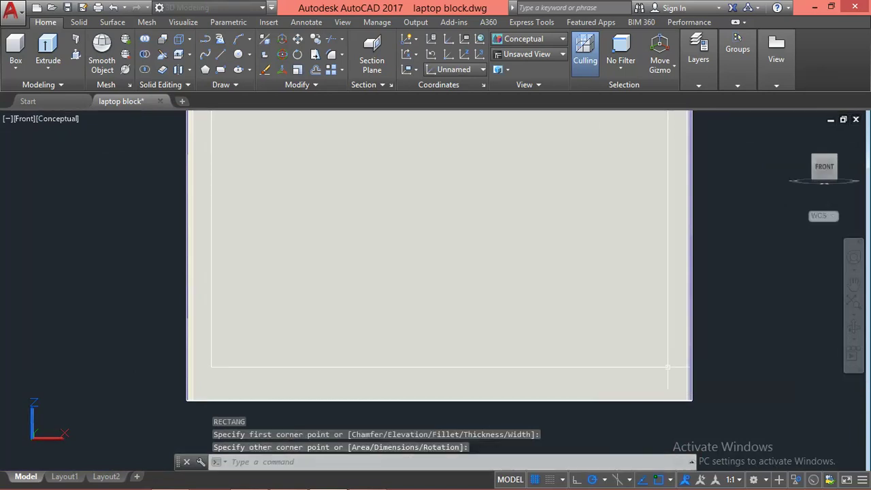
pyautogui.click(646, 367)
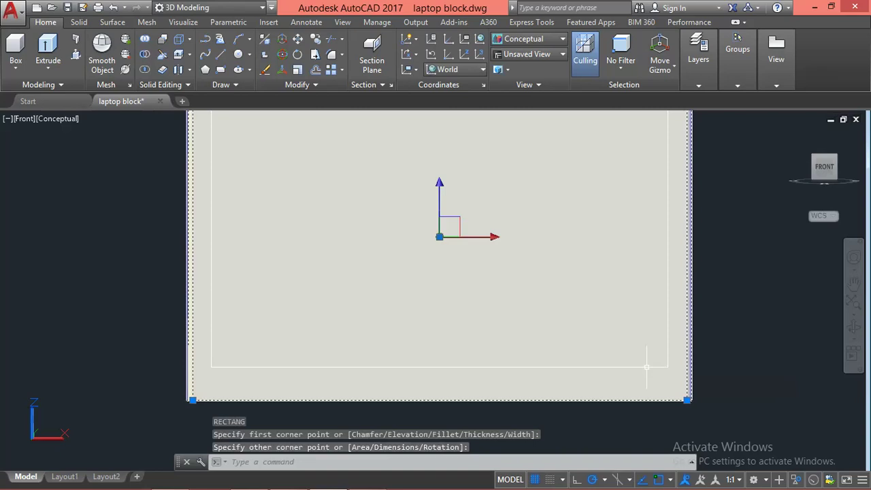
pyautogui.scroll(-2, 631, 370)
pyautogui.scroll(-1, 588, 371)
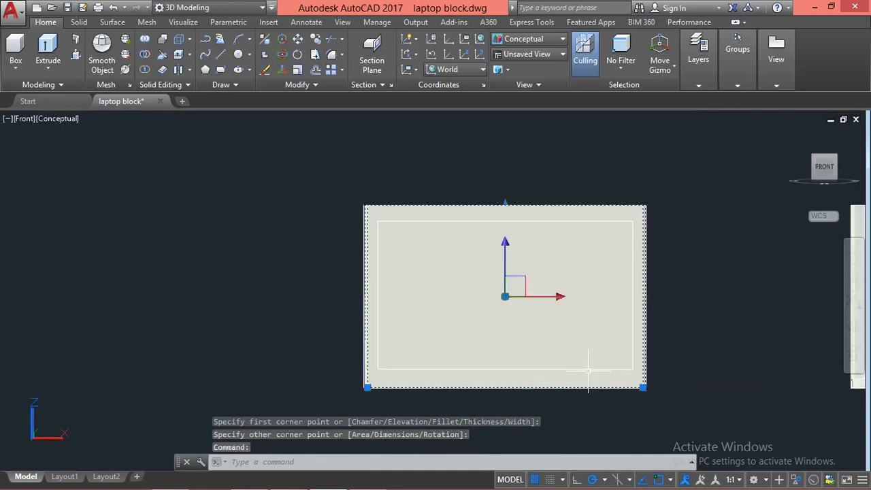
pyautogui.write('m')
# Cancel the stray panel move and set the fillet radius to 1.
pyautogui.press('Return')
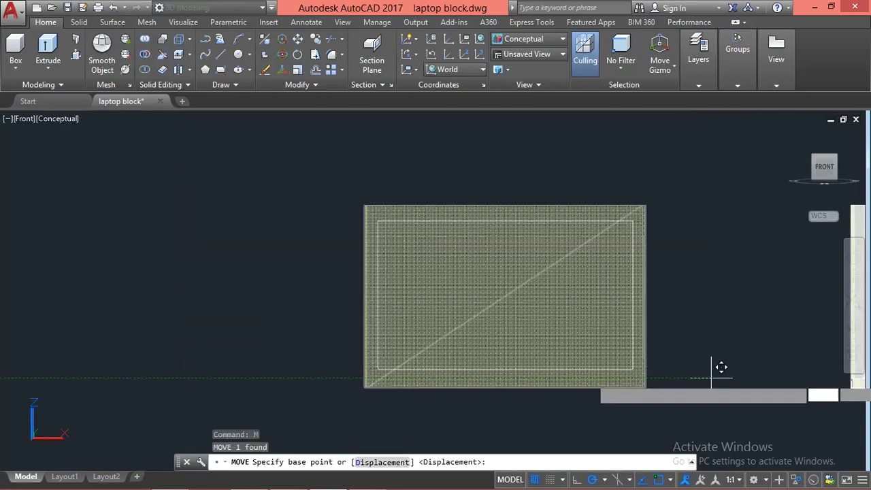
pyautogui.click(719, 365)
pyautogui.press('Escape')
pyautogui.press('Escape')
pyautogui.press('Escape')
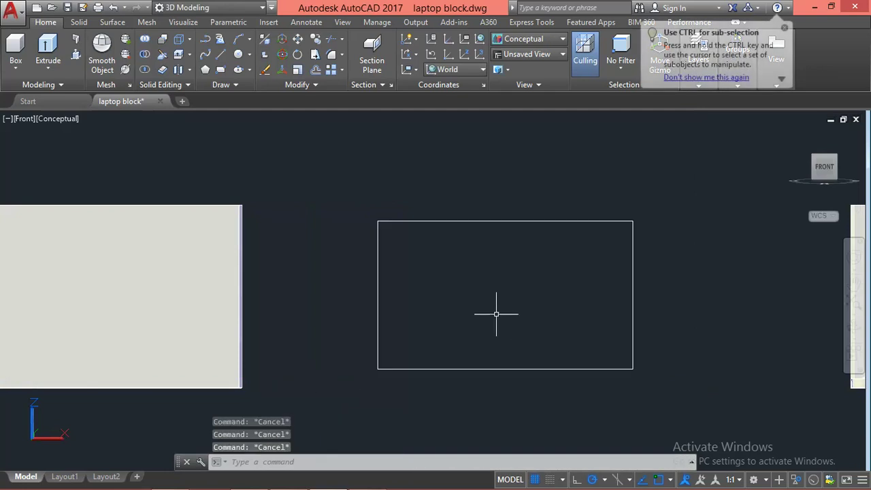
pyautogui.write('f')
pyautogui.press('Return')
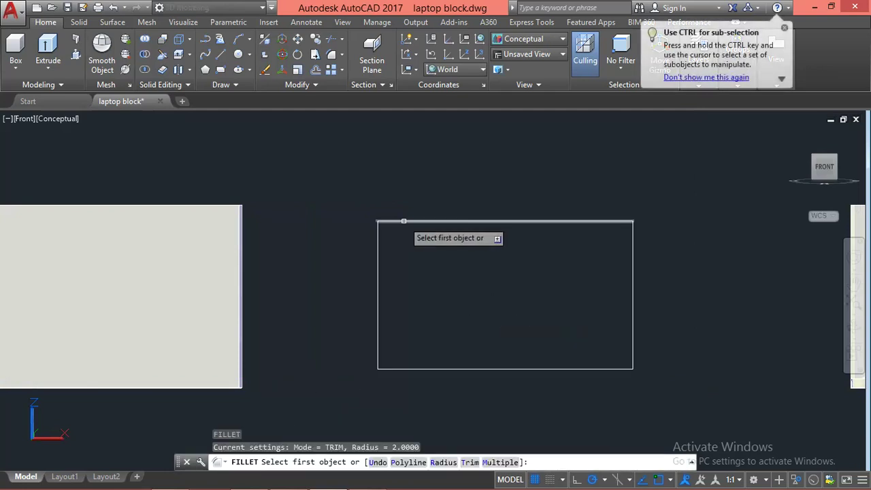
pyautogui.click(379, 238)
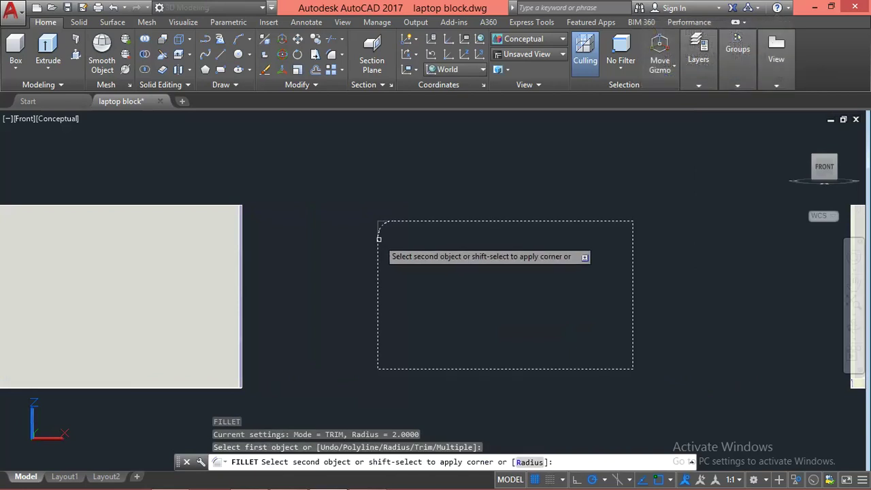
pyautogui.press('Escape')
pyautogui.press('Return')
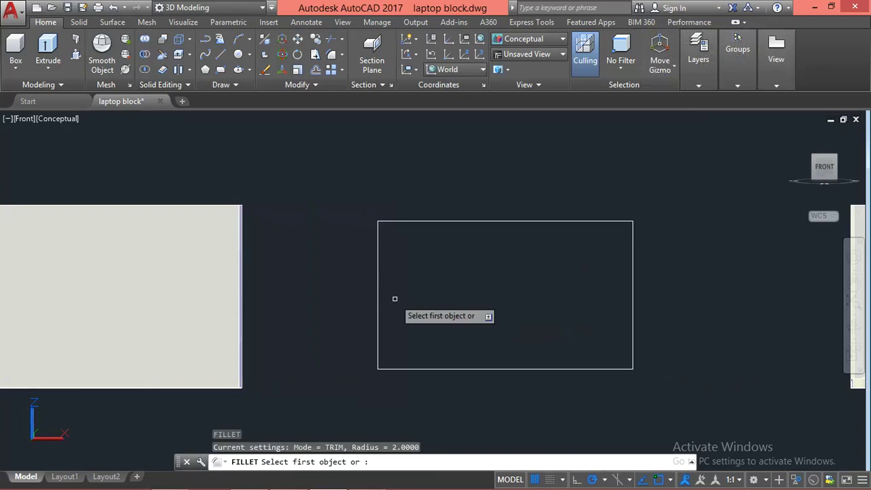
pyautogui.write('r')
pyautogui.press('Return')
pyautogui.write('1')
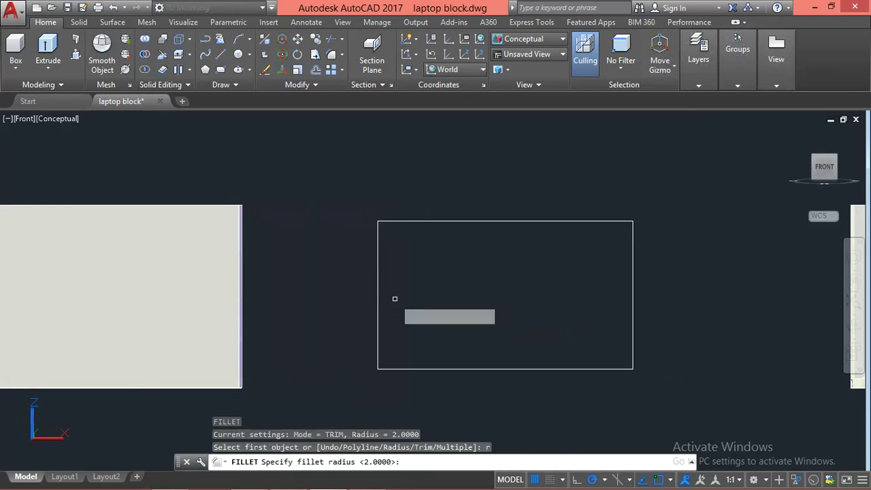
pyautogui.press('Return')
# Round the rectangle's top-left and bottom-left corners with radius 1.
pyautogui.click(405, 221)
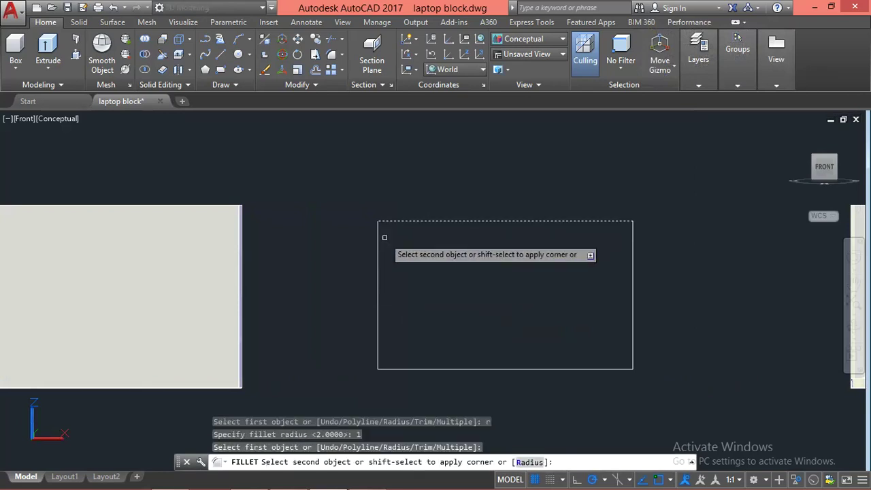
pyautogui.click(378, 237)
pyautogui.press('Escape')
pyautogui.press('Escape')
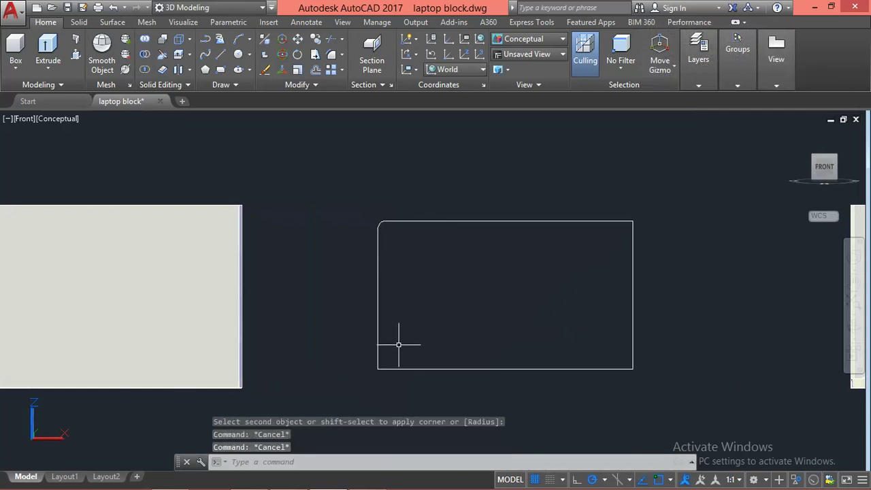
pyautogui.press('Return')
pyautogui.click(378, 346)
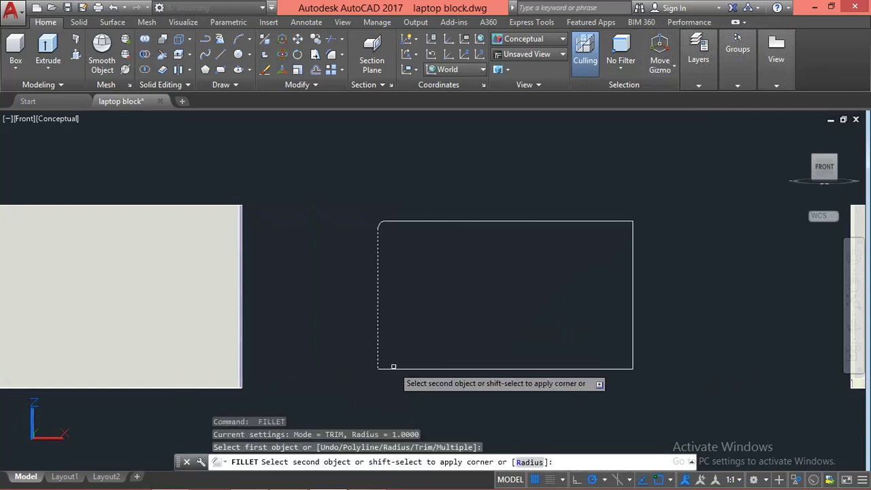
pyautogui.click(393, 368)
pyautogui.press('Escape')
pyautogui.press('Escape')
pyautogui.press('Return')
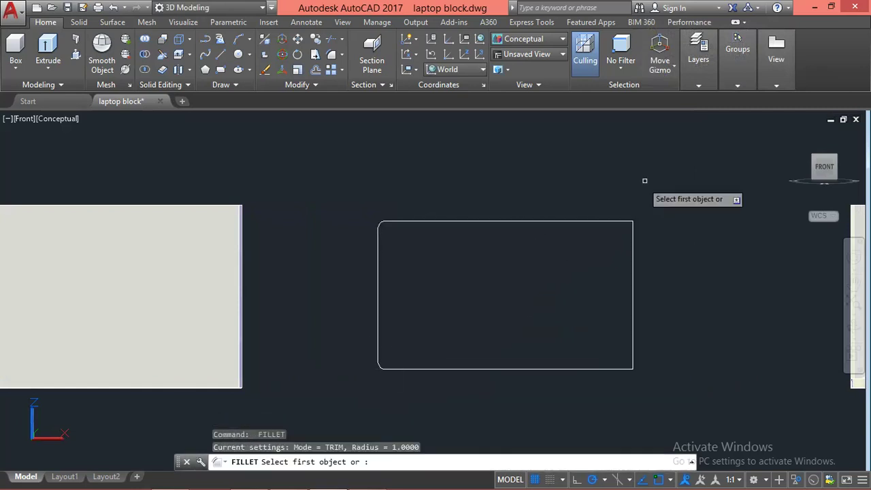
# Round the rectangle's top-right and bottom-right corners.
pyautogui.click(622, 221)
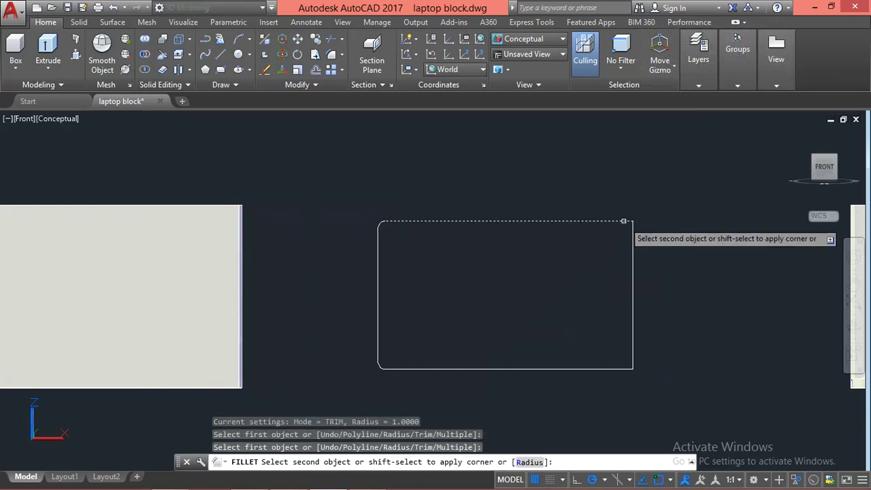
pyautogui.press('Escape')
pyautogui.press('Escape')
pyautogui.press('Return')
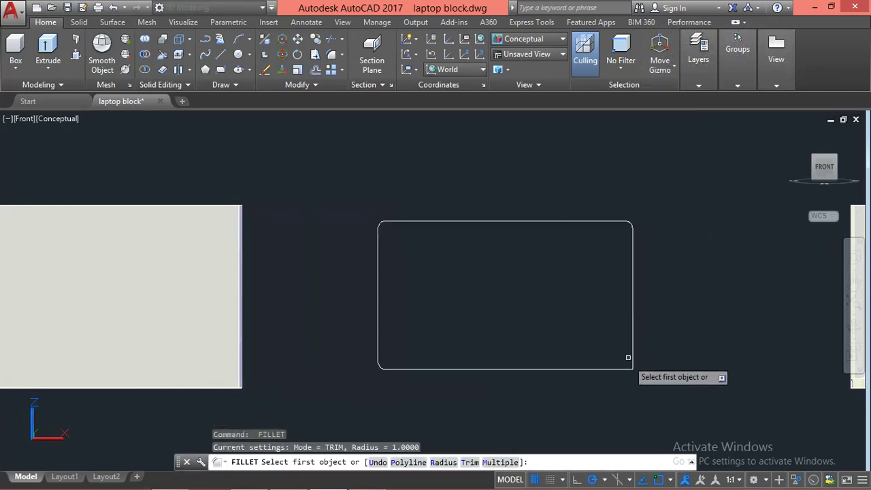
pyautogui.click(632, 360)
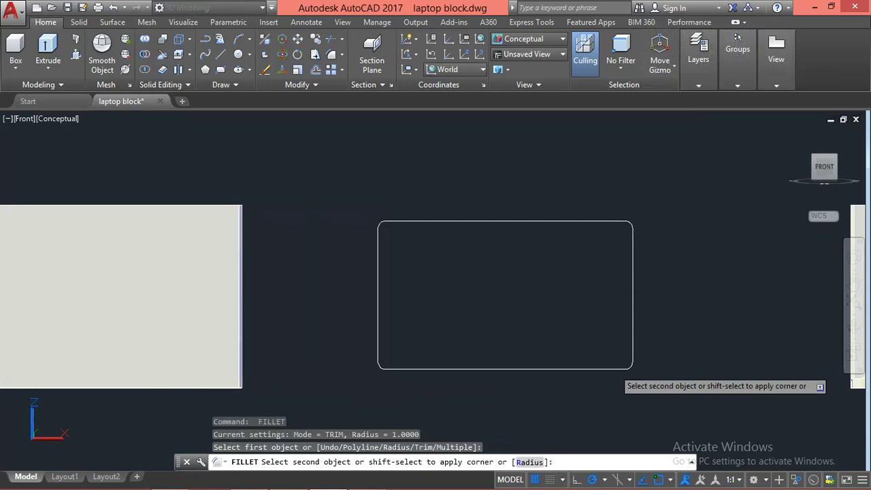
pyautogui.press('Escape')
pyautogui.press('Escape')
pyautogui.scroll(-5, 503, 340)
pyautogui.press('Escape')
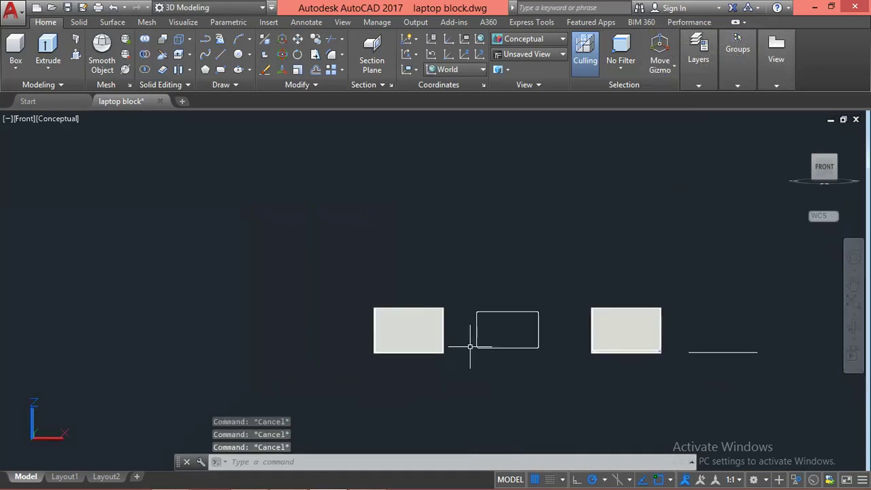
# Press-pull the rounded rectangle 0.15 units into a thin solid plate and select it.
pyautogui.moveTo(489, 354)
pyautogui.keyDown('shift'); pyautogui.mouseDown(button='middle')
pyautogui.moveTo(513, 363)
pyautogui.moveTo(524, 385)
pyautogui.mouseUp(button='middle'); pyautogui.keyUp('shift')
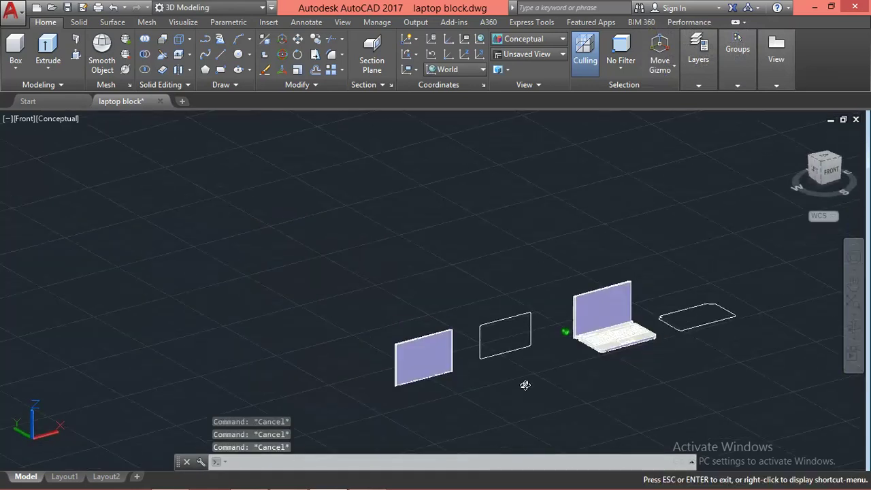
pyautogui.scroll(2, 493, 337)
pyautogui.scroll(2, 493, 337)
pyautogui.scroll(2, 493, 337)
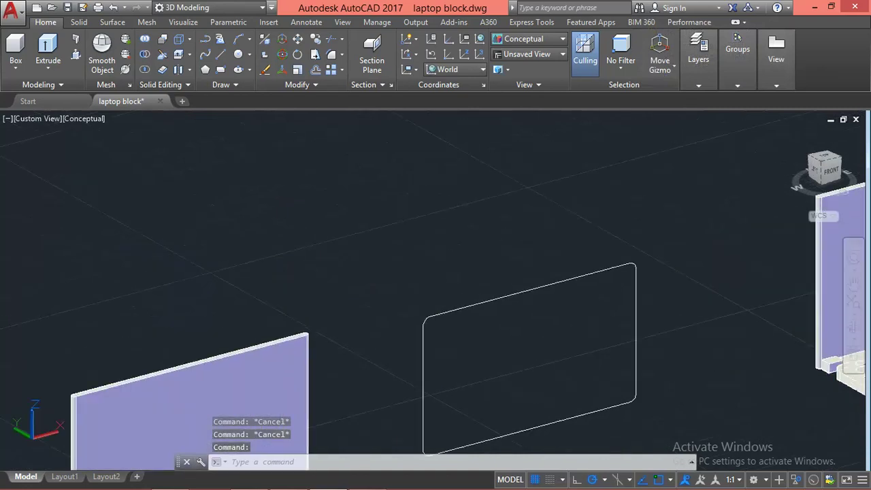
pyautogui.moveTo(493, 337); pyautogui.dragTo(481, 315, button='middle')
pyautogui.write('pr')
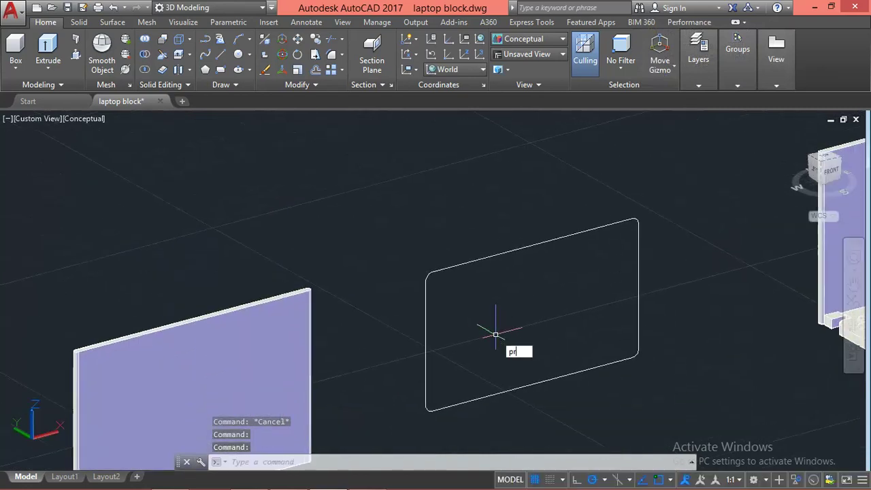
pyautogui.press('Return')
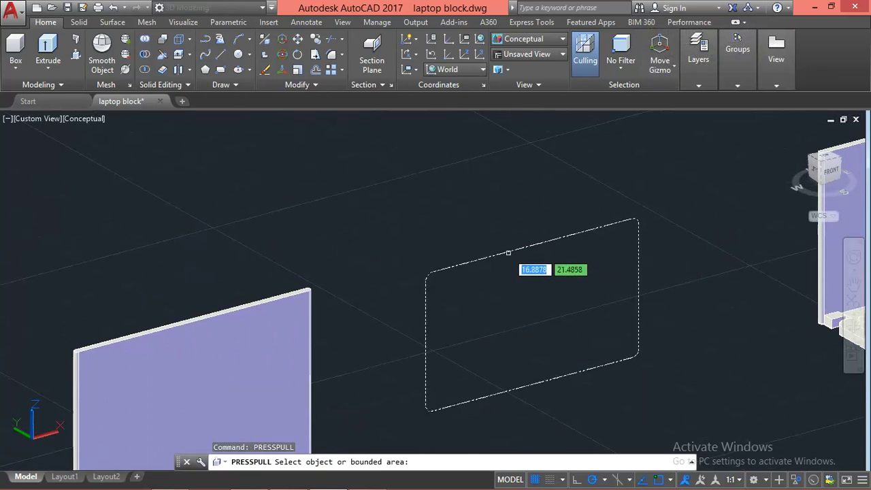
pyautogui.click(533, 272)
pyautogui.write('0.15')
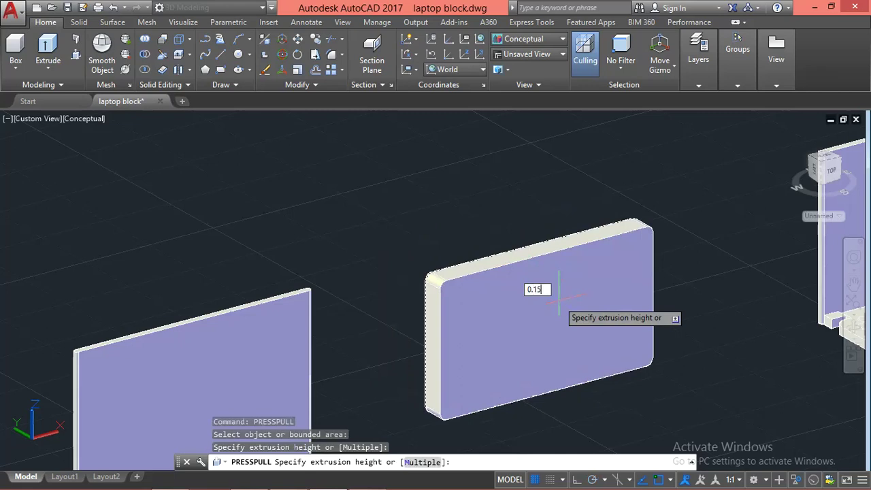
pyautogui.press('Return')
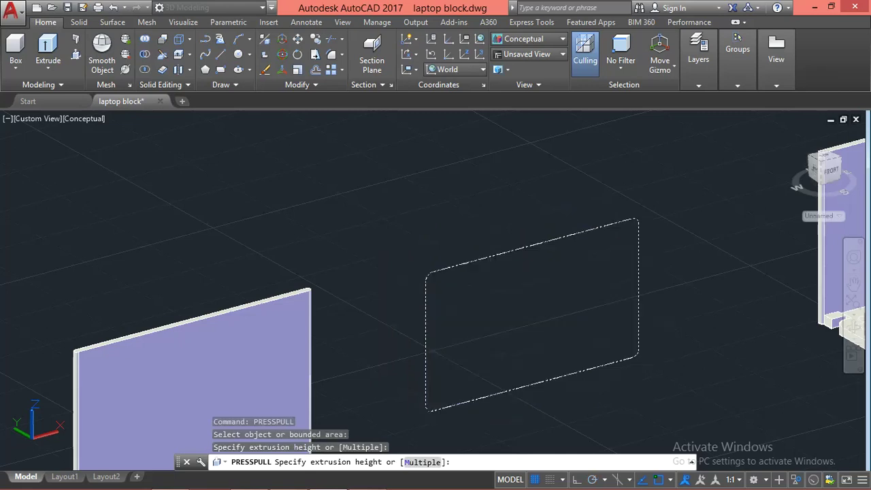
pyautogui.press('Escape')
pyautogui.press('Escape')
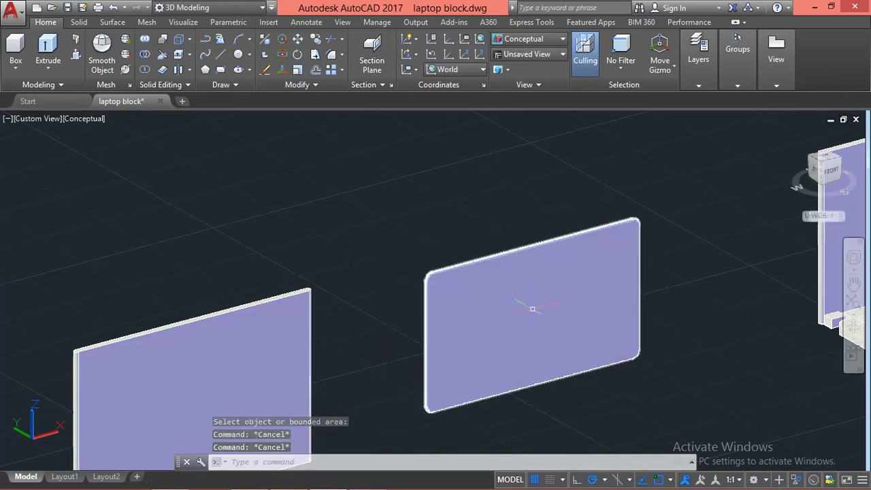
pyautogui.click(528, 307)
pyautogui.moveTo(545, 330); pyautogui.dragTo(419, 300, button='middle')
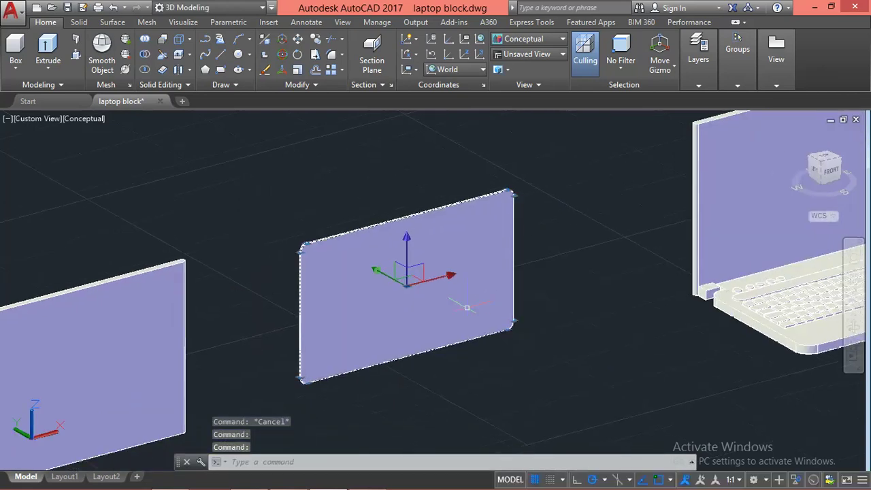
# Switch to Top view and move the thin panel onto the laptop's back edge.
pyautogui.click(826, 161)
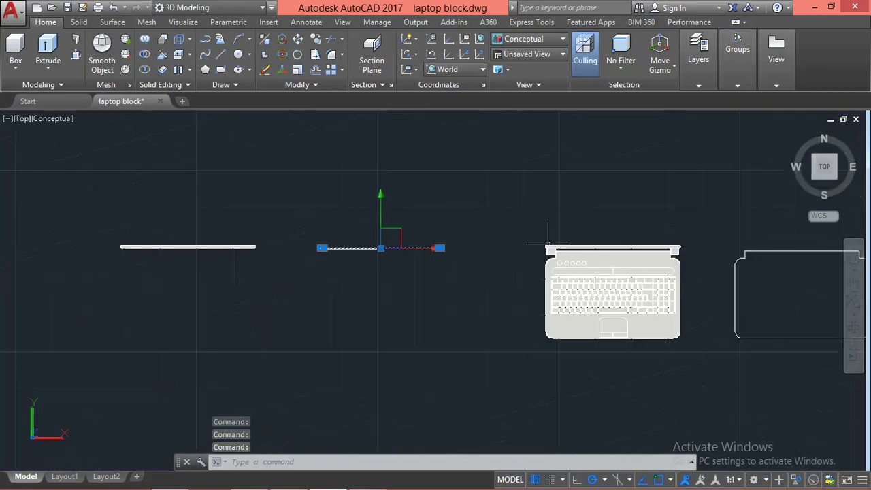
pyautogui.scroll(3, 544, 238)
pyautogui.moveTo(558, 230); pyautogui.dragTo(436, 229, button='middle')
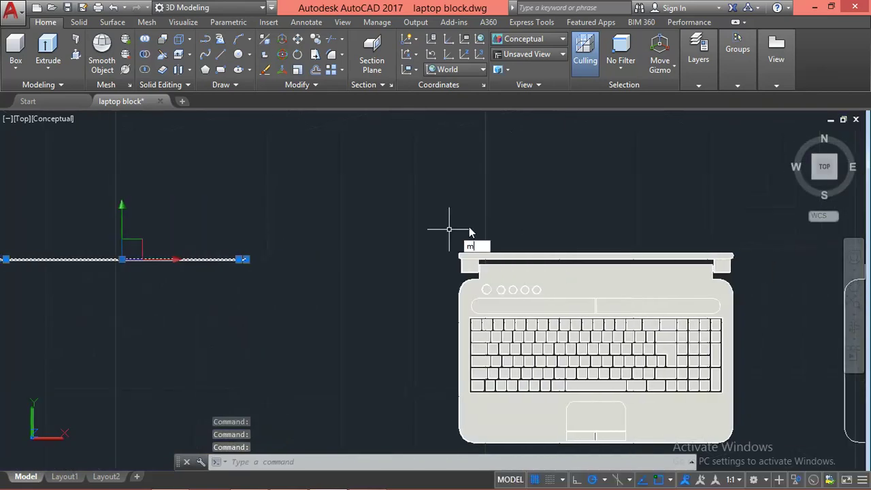
pyautogui.write('M')
pyautogui.press('Return')
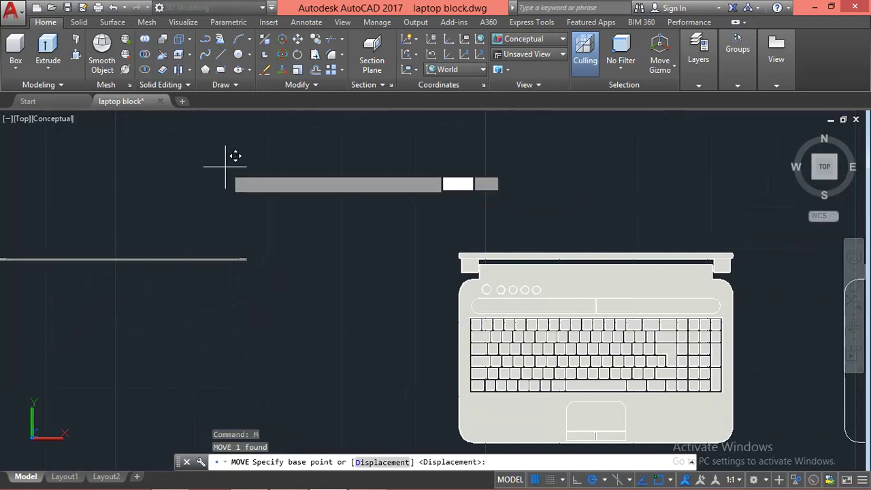
pyautogui.click(225, 166)
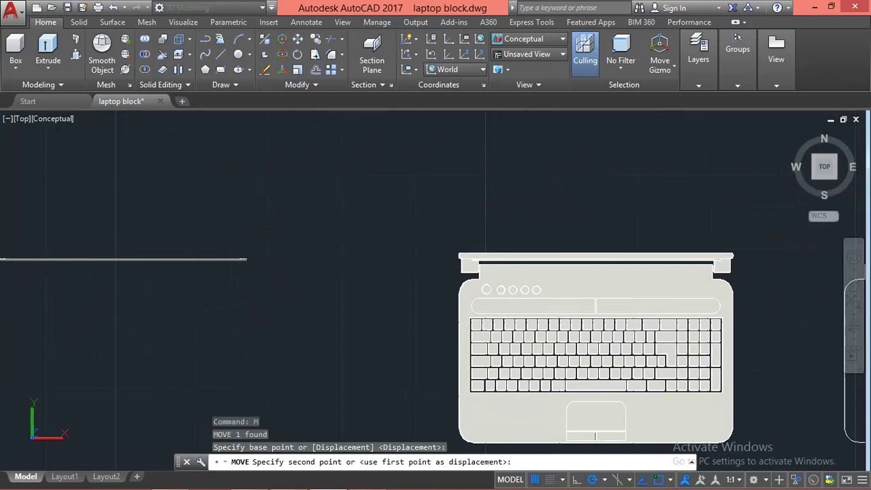
pyautogui.click(700, 171)
# Start a second move of the panel from its edge, then cancel it.
pyautogui.scroll(3, 670, 244)
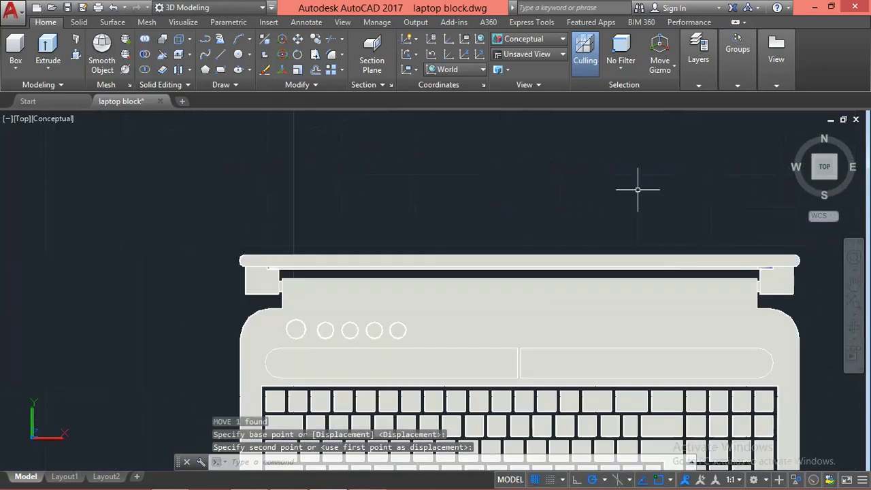
pyautogui.press('Return')
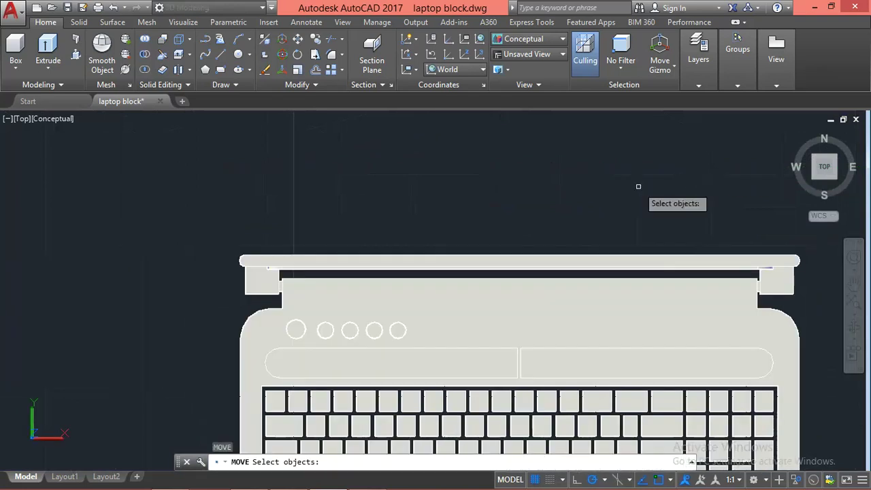
pyautogui.write('p')
pyautogui.press('Return')
pyautogui.press('Return')
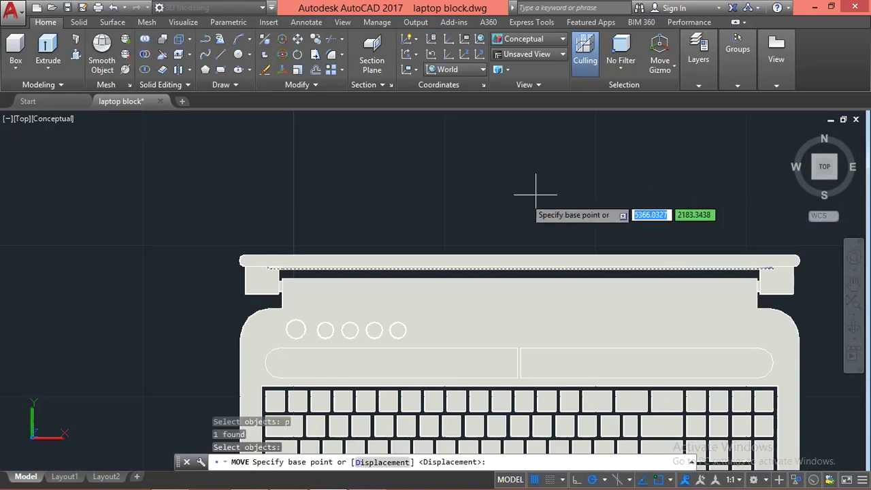
pyautogui.scroll(3, 530, 271)
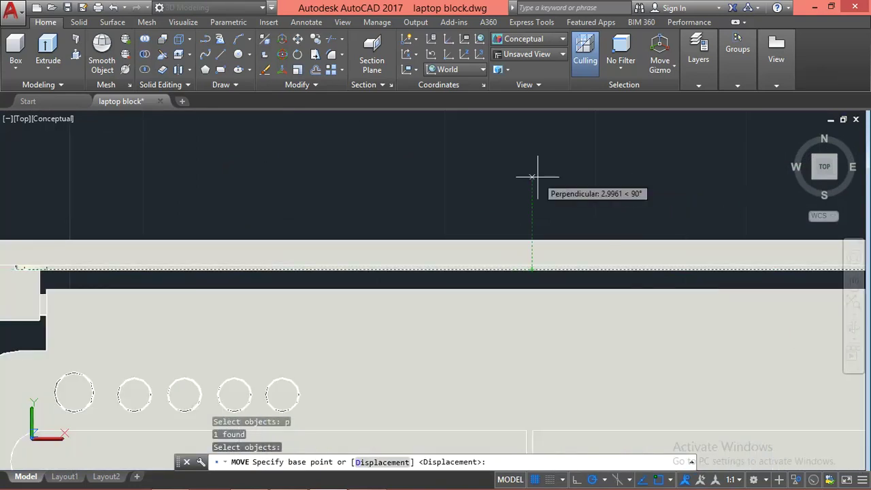
pyautogui.click(612, 164)
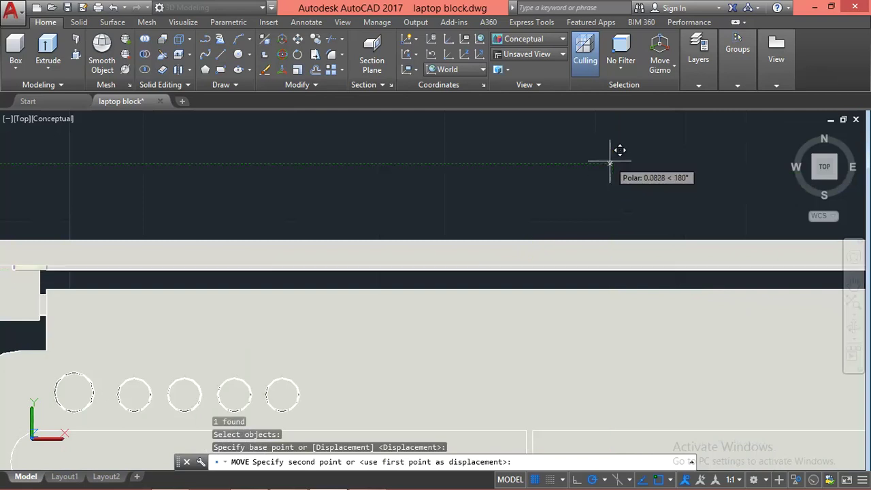
pyautogui.press('Escape')
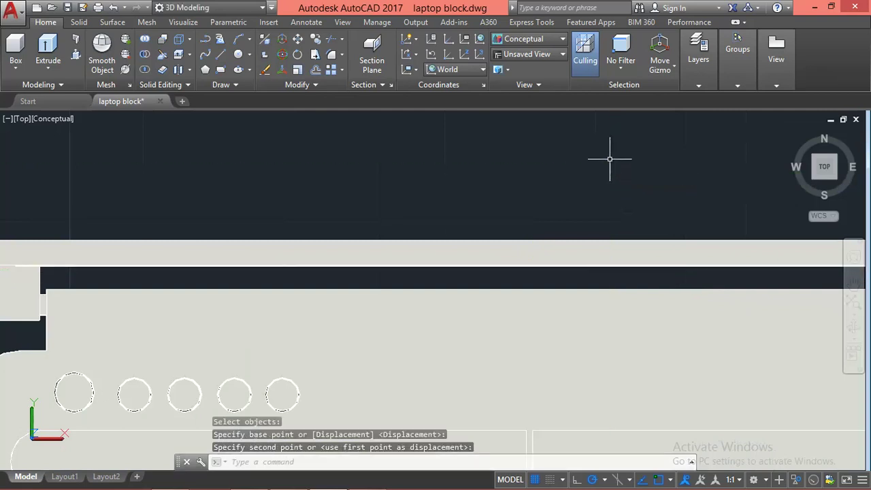
pyautogui.scroll(-5, 564, 164)
pyautogui.keyDown('shift'); pyautogui.moveTo(534, 237); pyautogui.dragTo(508, 198, button='middle'); pyautogui.keyUp('shift')
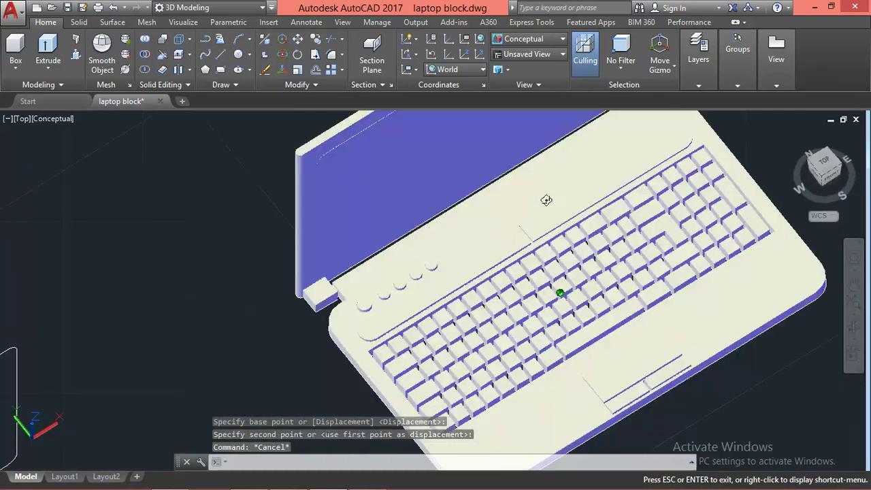
pyautogui.scroll(-3, 509, 189)
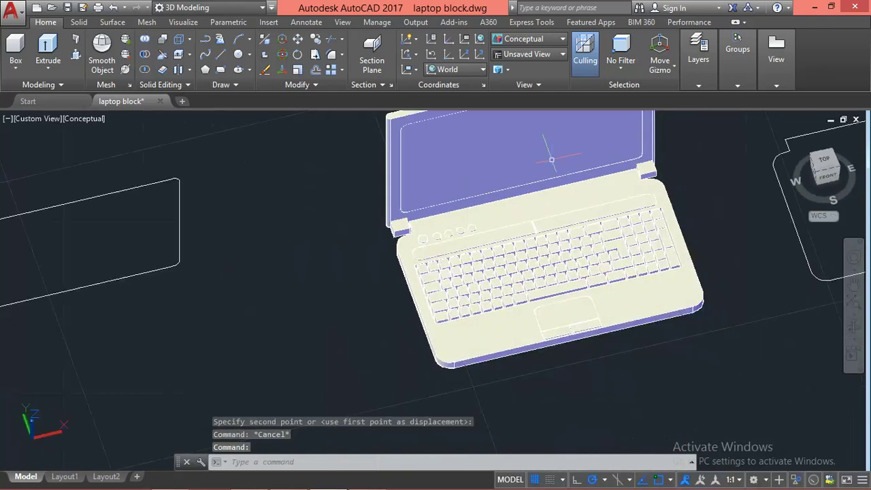
pyautogui.keyDown('shift'); pyautogui.moveTo(509, 190); pyautogui.dragTo(495, 252, button='middle'); pyautogui.keyUp('shift')
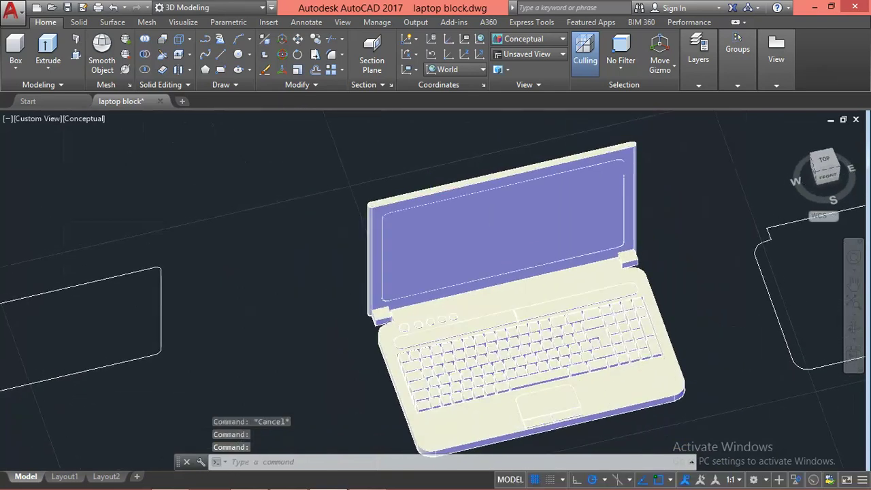
pyautogui.scroll(2, 432, 199)
pyautogui.click(466, 248)
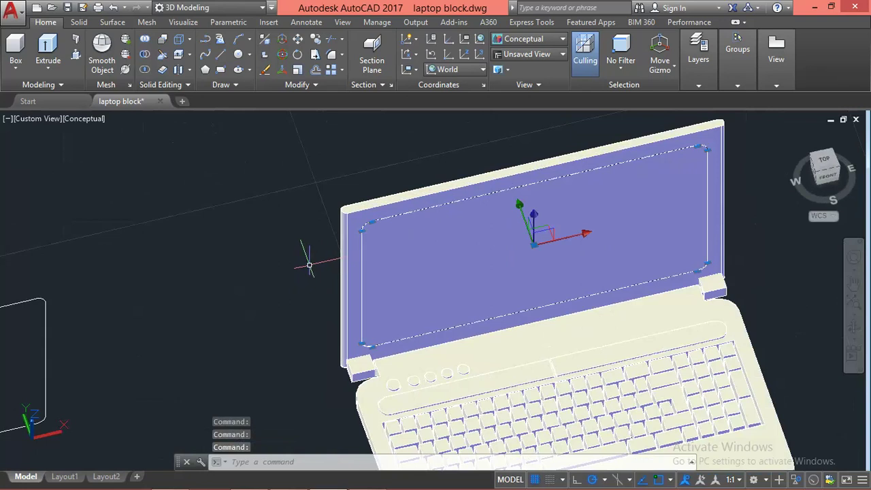
pyautogui.press('Escape')
pyautogui.keyDown('shift'); pyautogui.moveTo(392, 237); pyautogui.dragTo(383, 271, button='middle'); pyautogui.keyUp('shift')
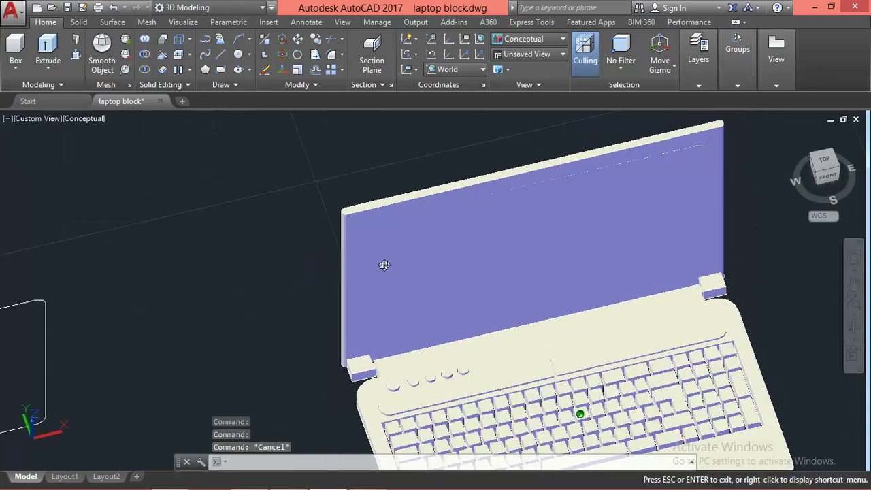
pyautogui.scroll(2, 382, 272)
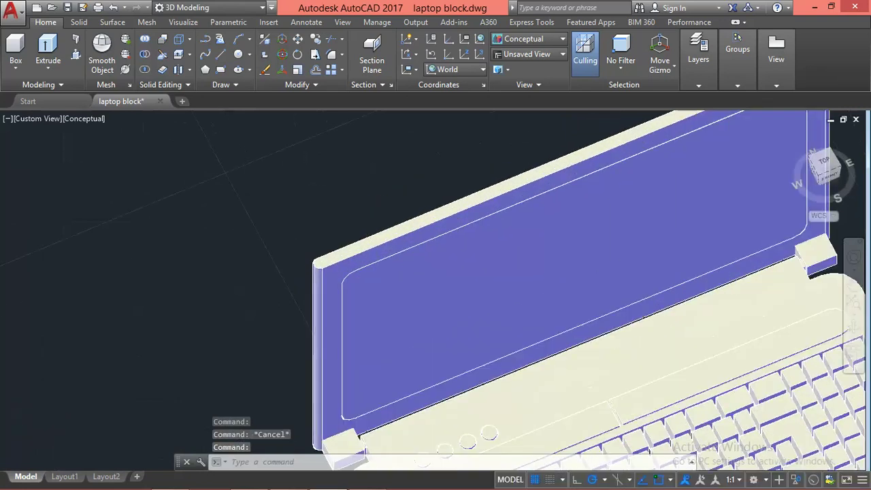
pyautogui.click(328, 298)
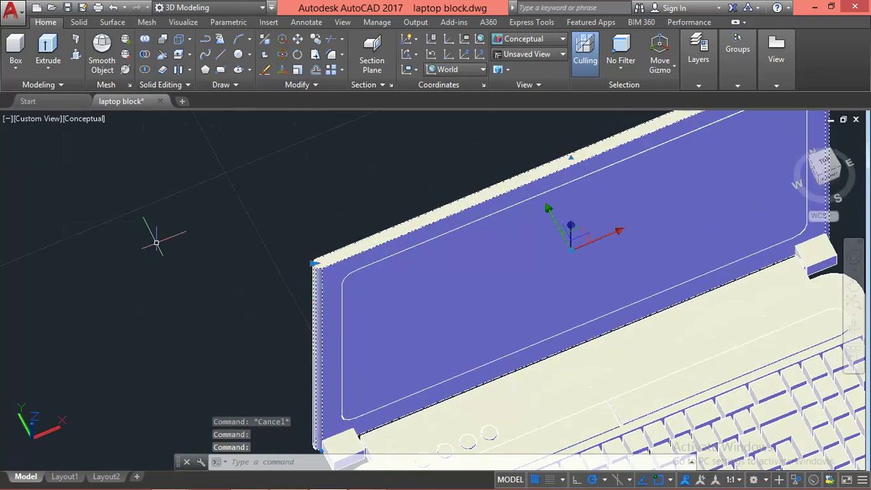
pyautogui.click(145, 57)
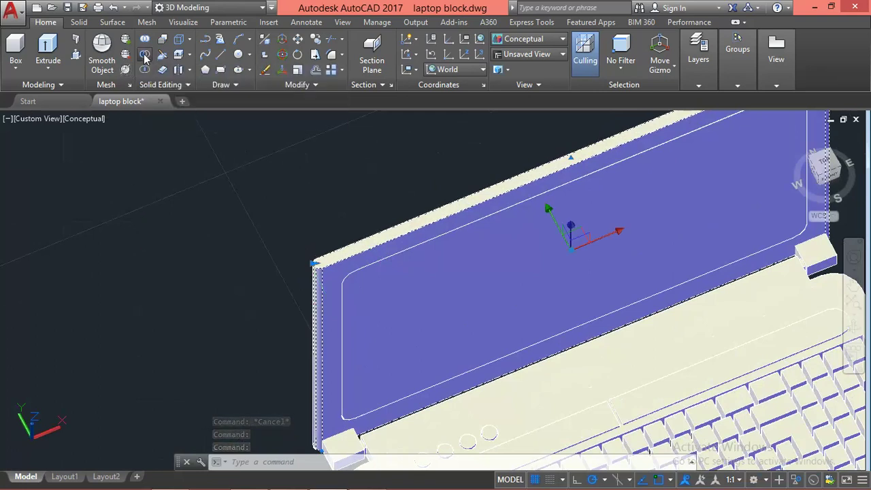
pyautogui.click(382, 250)
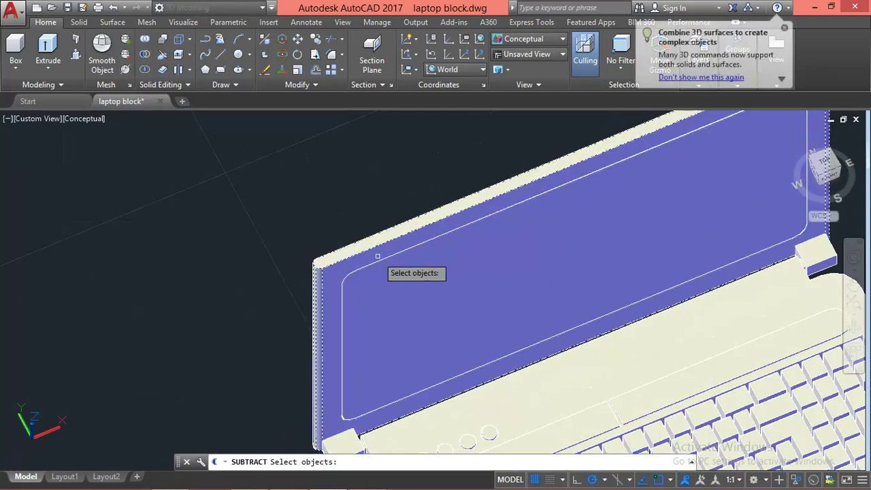
pyautogui.click(421, 296)
pyautogui.press('Return')
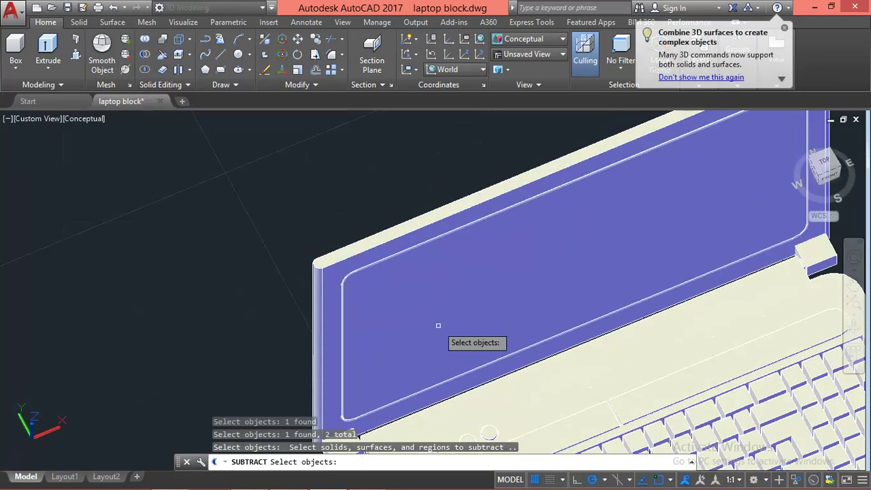
pyautogui.click(324, 273)
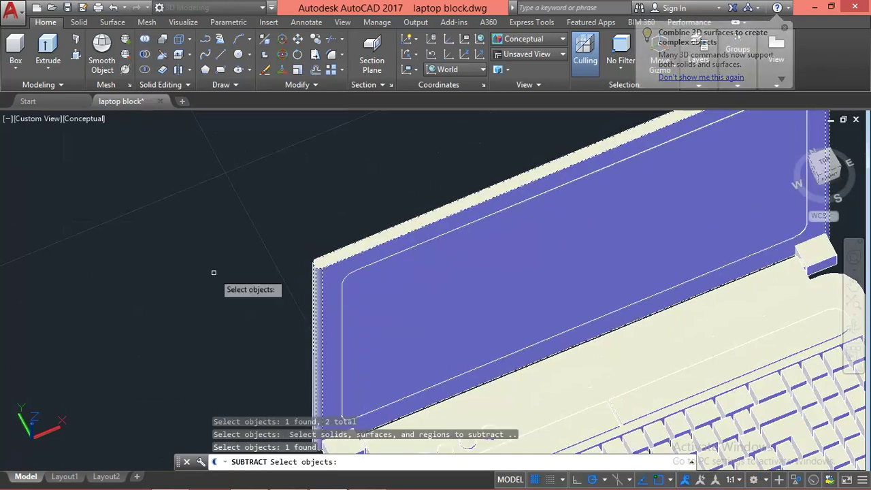
pyautogui.press('Return')
pyautogui.click(387, 275)
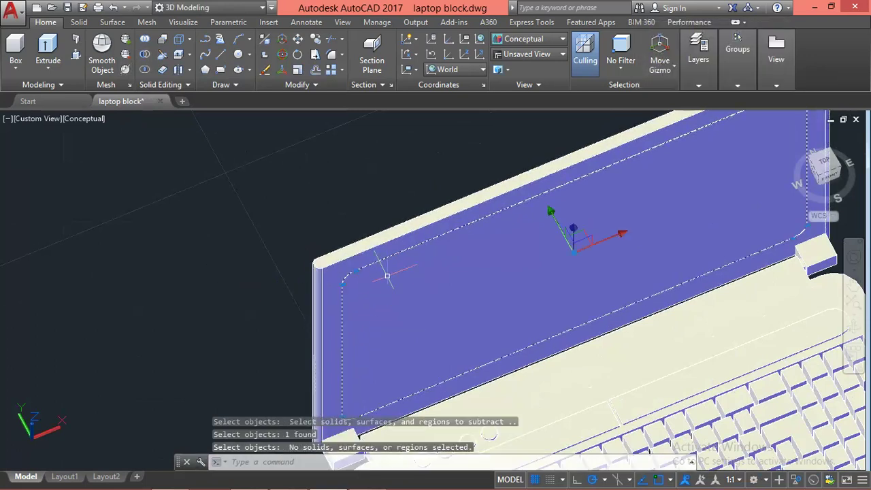
pyautogui.press('Escape')
pyautogui.press('Escape')
# Orbit and zoom in to a close front view of the laptop.
pyautogui.scroll(-3, 181, 300)
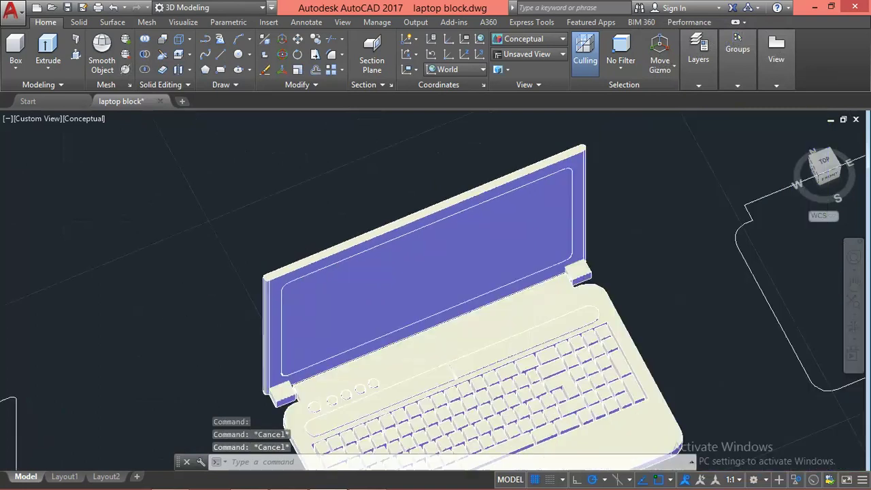
pyautogui.scroll(-2, 180, 300)
pyautogui.moveTo(181, 300)
pyautogui.keyDown('shift'); pyautogui.mouseDown(button='middle')
pyautogui.moveTo(373, 262)
pyautogui.moveTo(228, 258)
pyautogui.mouseUp(button='middle'); pyautogui.keyUp('shift')
pyautogui.scroll(1, 227, 259)
pyautogui.scroll(2, 228, 258)
pyautogui.scroll(2, 145, 252)
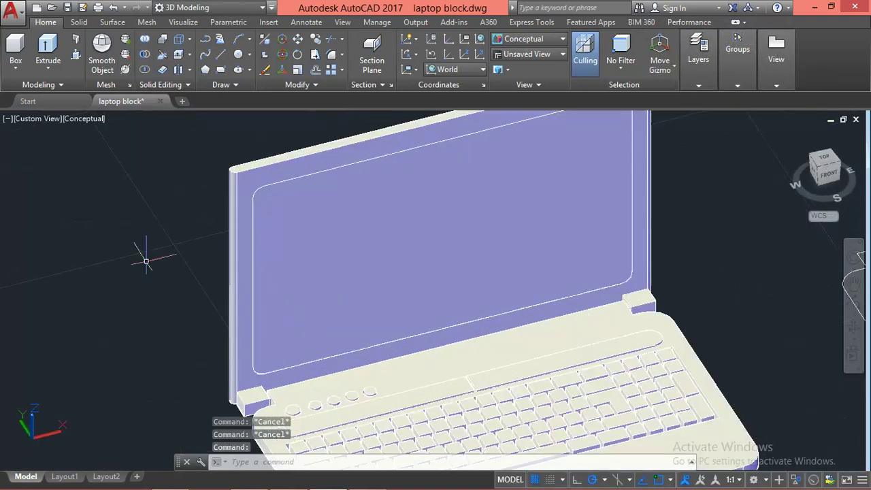
pyautogui.keyDown('shift'); pyautogui.moveTo(146, 252); pyautogui.dragTo(140, 315, button='middle'); pyautogui.keyUp('shift')
pyautogui.write('u')
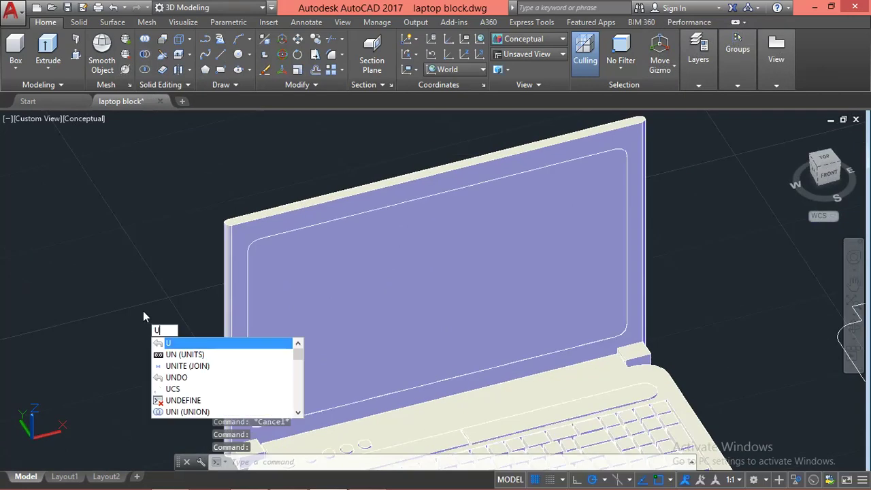
pyautogui.press('Escape')
# Subtract the inner display face from the laptop's screen solid.
pyautogui.write('s')
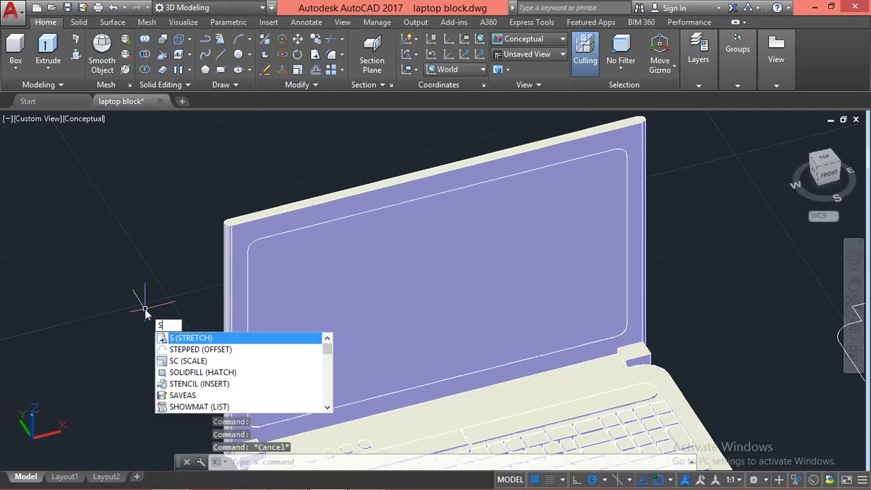
pyautogui.write('ubt')
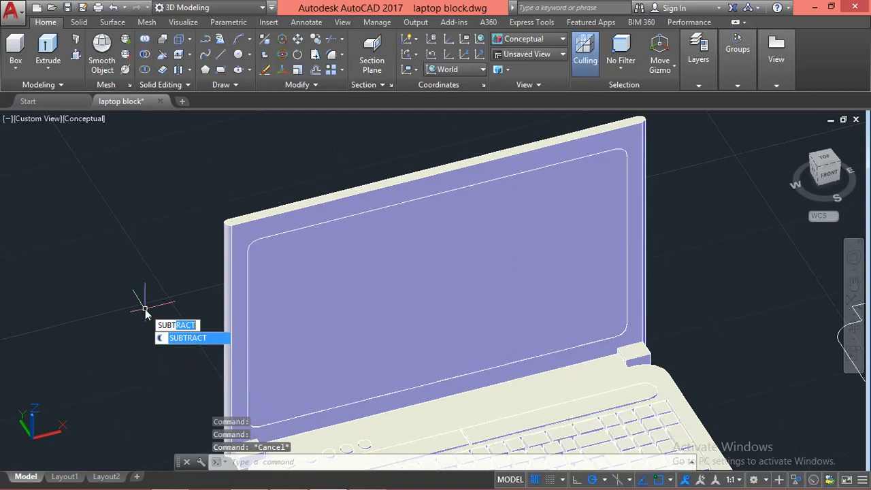
pyautogui.press('Return')
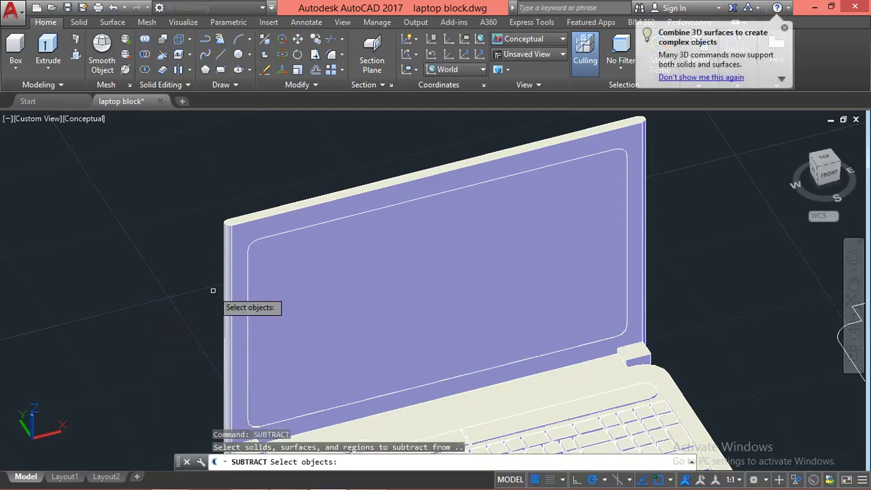
pyautogui.click(245, 230)
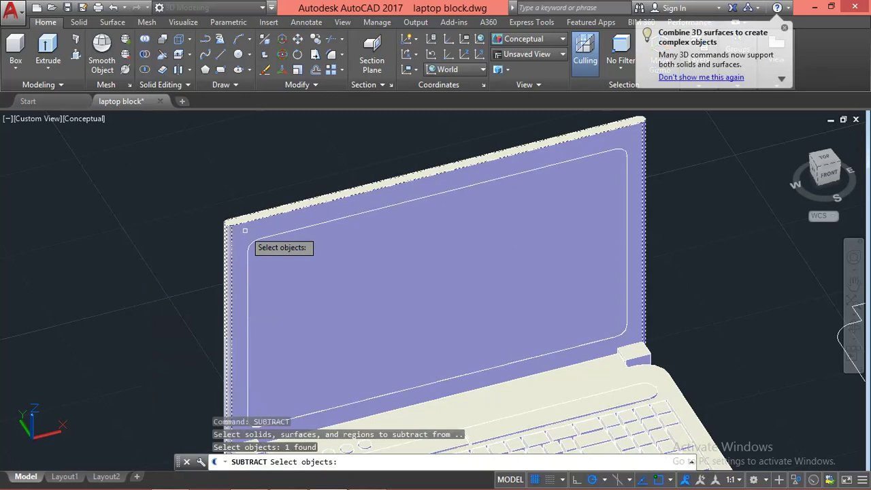
pyautogui.press('Return')
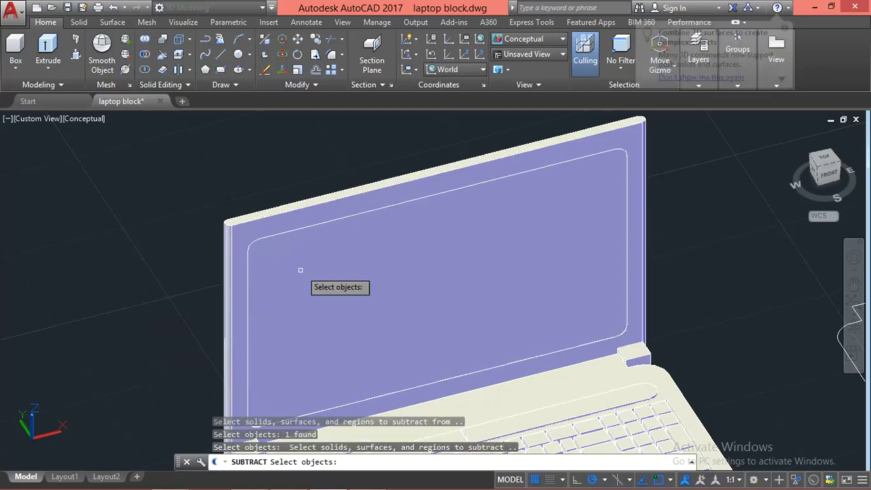
pyautogui.click(335, 273)
pyautogui.press('Return')
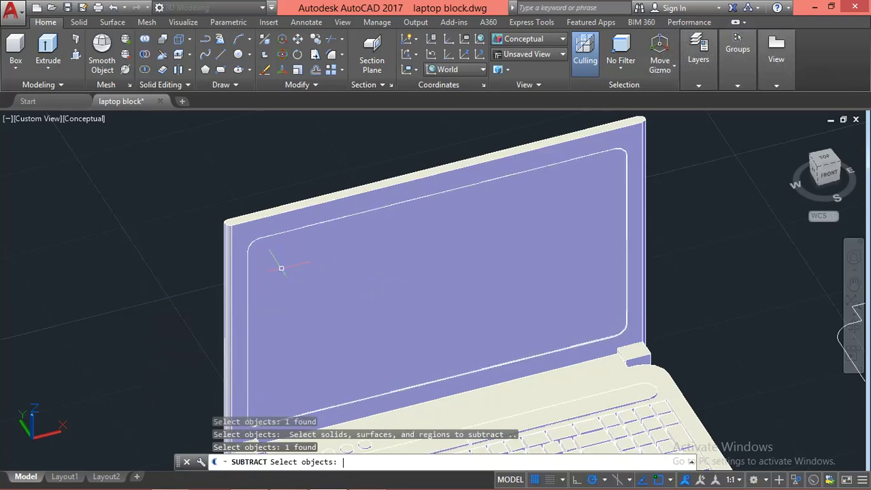
# Start a repeat subtraction on the outer lid, then cancel it.
pyautogui.press('Return')
pyautogui.click(267, 262)
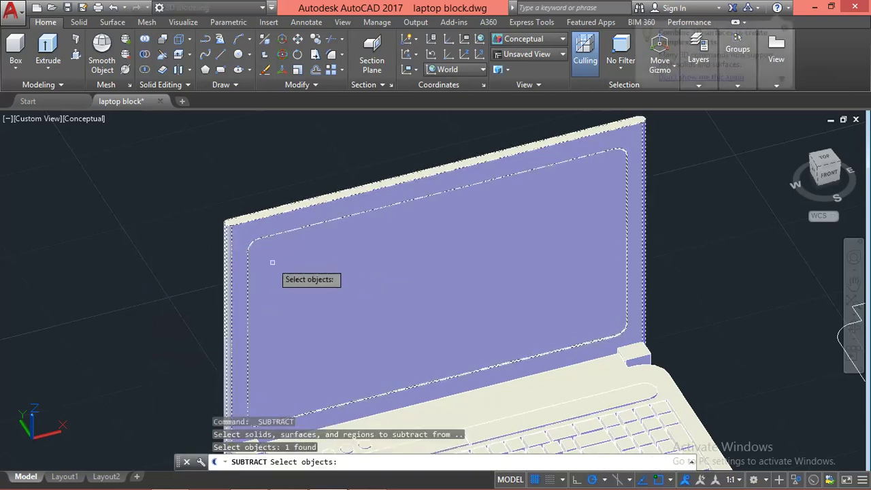
pyautogui.press('Escape')
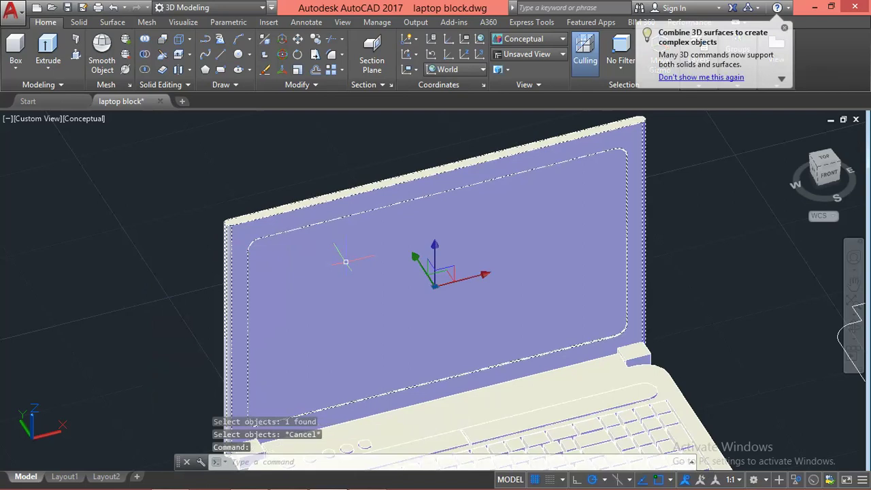
pyautogui.press('Escape')
pyautogui.scroll(3, 470, 243)
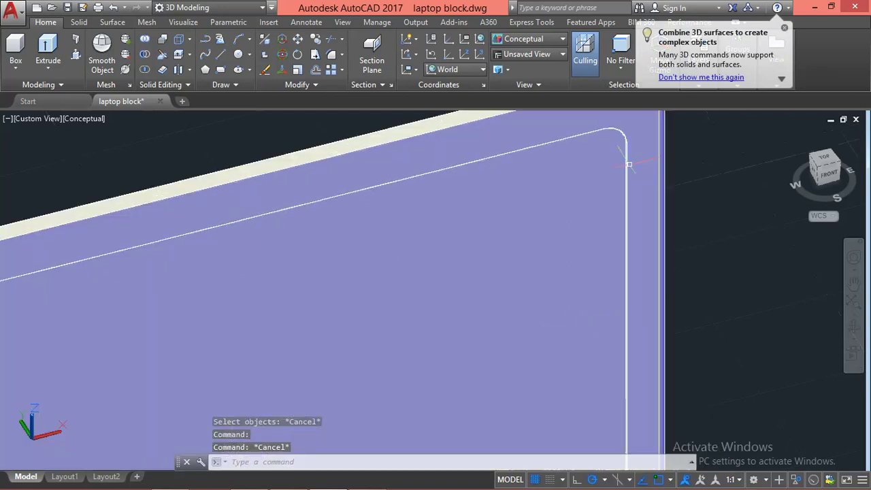
pyautogui.scroll(-4, 470, 243)
pyautogui.moveTo(470, 243)
pyautogui.keyDown('shift'); pyautogui.mouseDown(button='middle')
pyautogui.moveTo(536, 222)
pyautogui.moveTo(537, 181)
pyautogui.moveTo(435, 217)
pyautogui.moveTo(398, 217)
pyautogui.mouseUp(button='middle'); pyautogui.keyUp('shift')
pyautogui.scroll(-2, 467, 223)
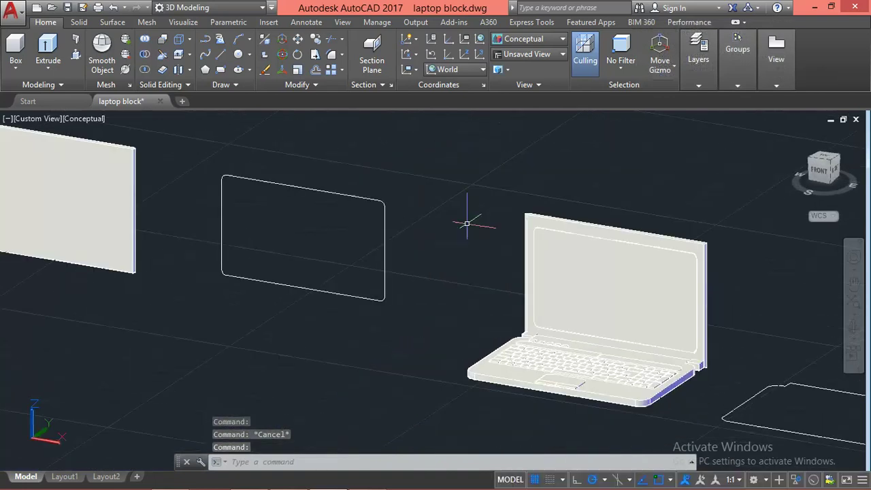
pyautogui.moveTo(571, 286); pyautogui.dragTo(297, 252, button='middle')
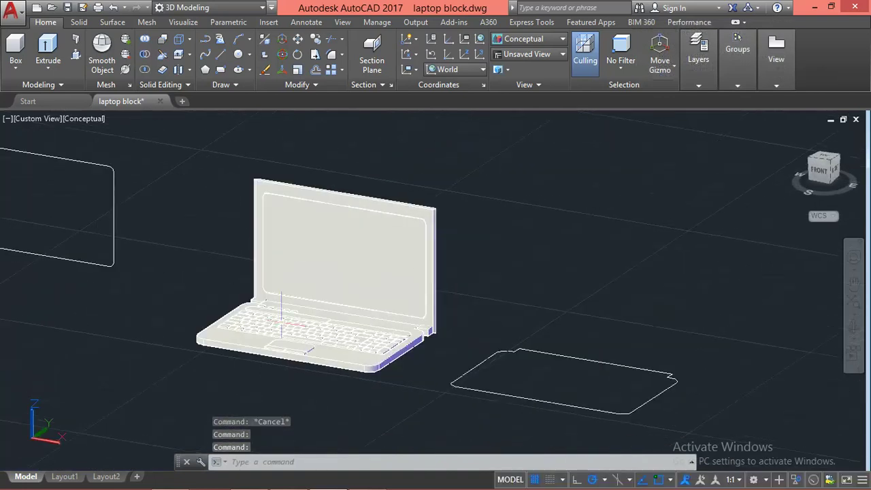
pyautogui.moveTo(316, 338)
pyautogui.keyDown('shift'); pyautogui.mouseDown(button='middle')
pyautogui.moveTo(278, 336)
pyautogui.moveTo(365, 317)
pyautogui.moveTo(364, 336)
pyautogui.mouseUp(button='middle'); pyautogui.keyUp('shift')
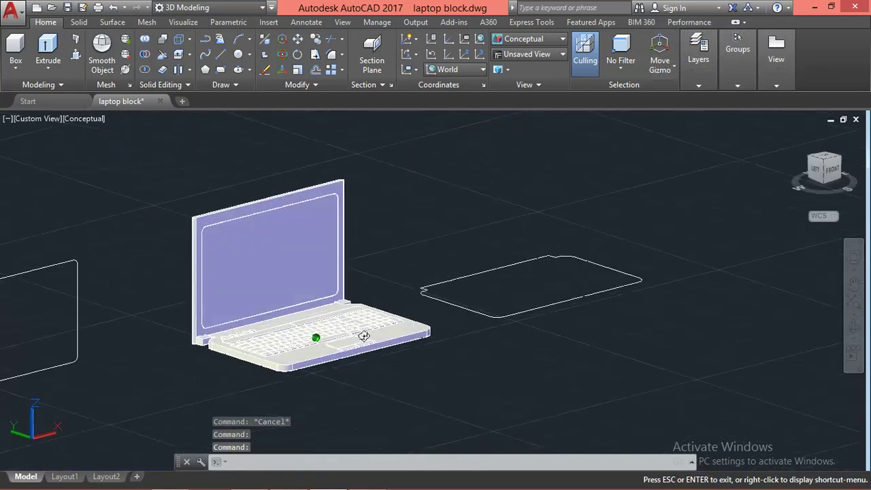
pyautogui.scroll(3, 245, 259)
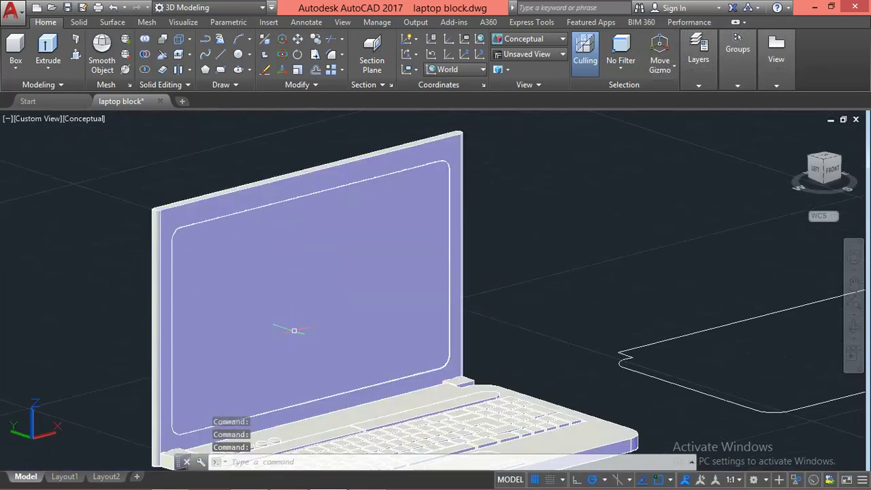
pyautogui.moveTo(328, 293); pyautogui.dragTo(307, 285, button='middle')
pyautogui.scroll(-1, 307, 285)
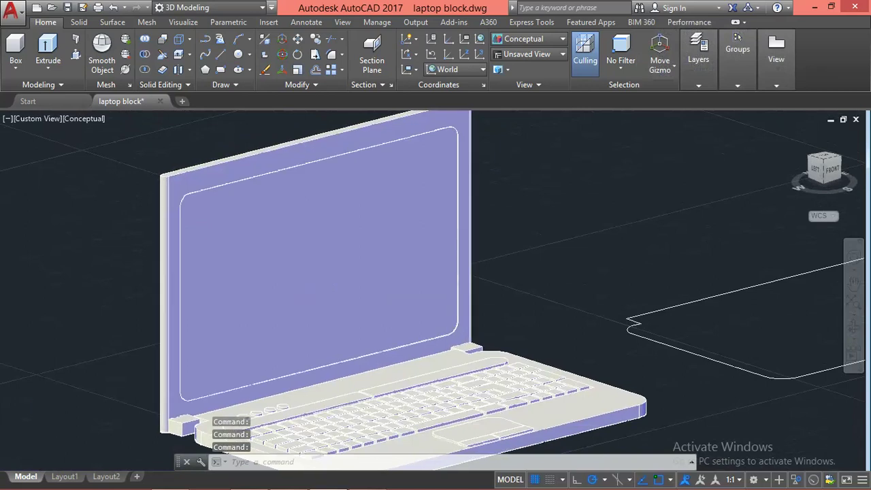
pyautogui.scroll(-2, 439, 320)
pyautogui.moveTo(438, 320)
pyautogui.keyDown('shift'); pyautogui.mouseDown(button='middle')
pyautogui.moveTo(369, 317)
pyautogui.moveTo(297, 219)
pyautogui.mouseUp(button='middle'); pyautogui.keyUp('shift')
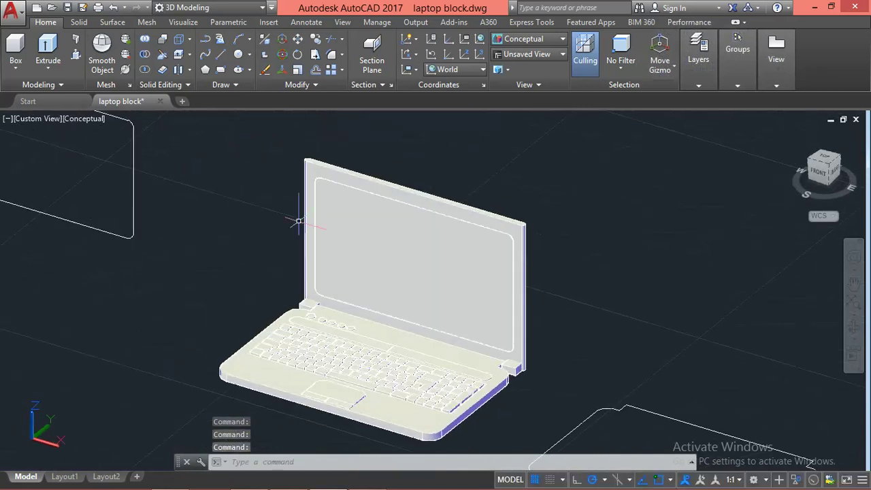
pyautogui.scroll(-1, 660, 331)
# Erase the leftover lower outline and the leftover curved outline.
pyautogui.click(571, 300)
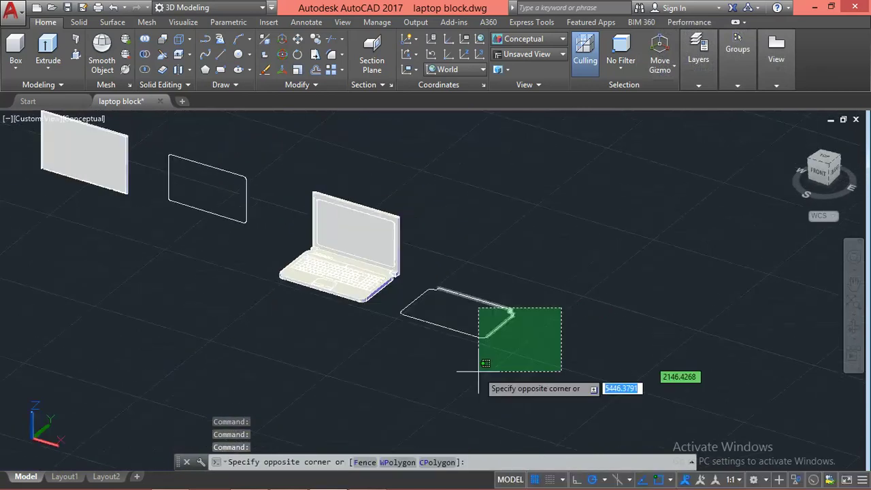
pyautogui.click(474, 376)
pyautogui.write('e')
pyautogui.press('Return')
pyautogui.scroll(2, 417, 300)
pyautogui.scroll(2, 482, 286)
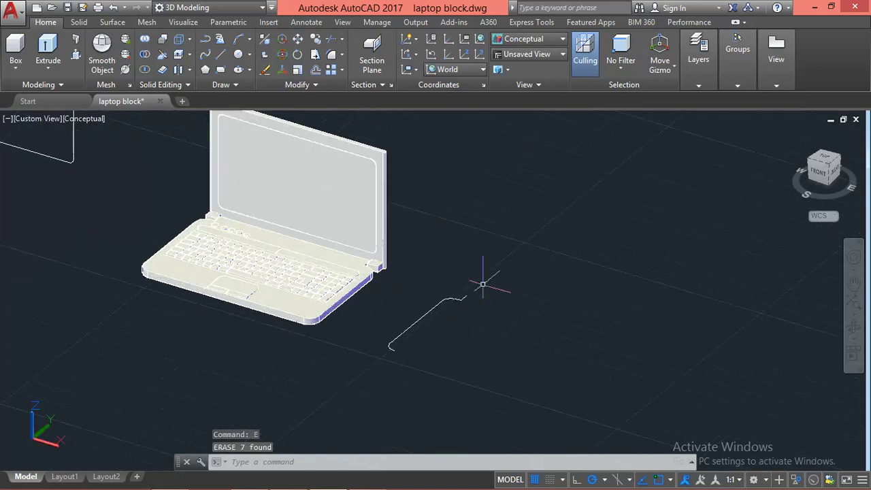
pyautogui.click(483, 284)
pyautogui.click(422, 345)
pyautogui.write('e')
pyautogui.press('Return')
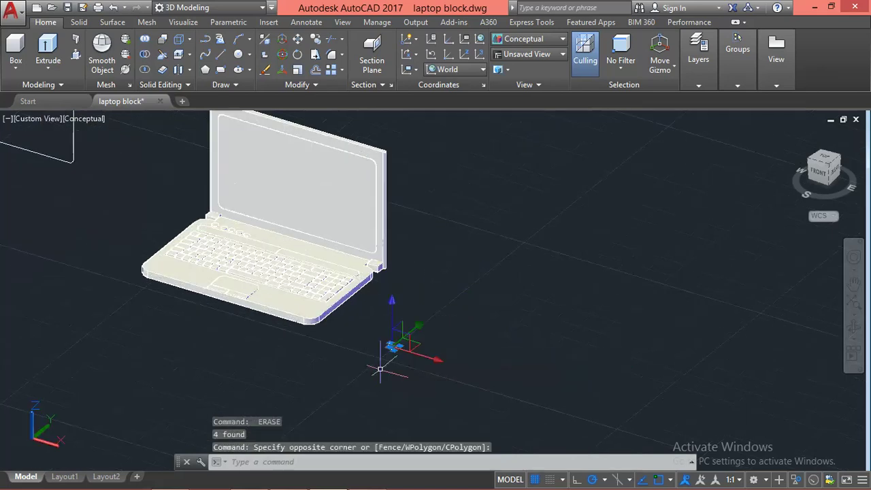
# Erase both leftover panels and orbit toward a top-down view of the laptop.
pyautogui.moveTo(379, 370); pyautogui.dragTo(689, 415, button='middle')
pyautogui.scroll(-3, 584, 279)
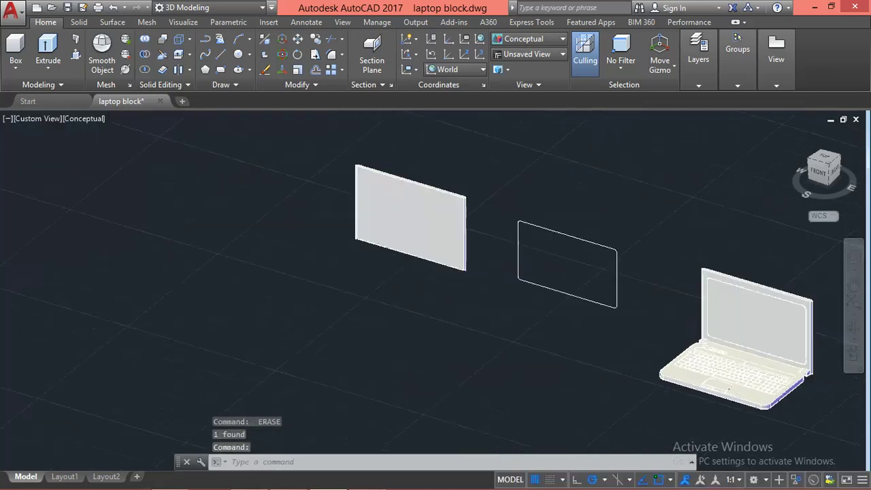
pyautogui.click(614, 259)
pyautogui.click(455, 370)
pyautogui.write('e')
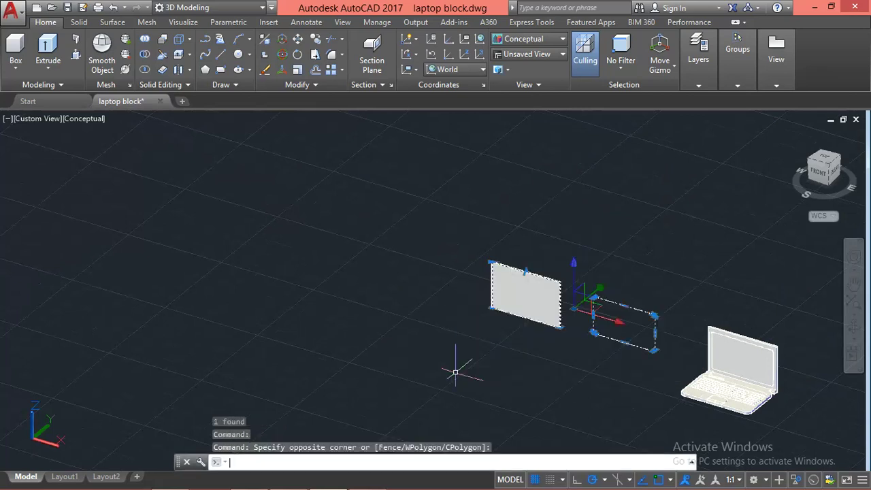
pyautogui.press('Return')
pyautogui.press('Escape')
pyautogui.keyDown('shift'); pyautogui.moveTo(561, 385); pyautogui.dragTo(307, 278, button='middle'); pyautogui.keyUp('shift')
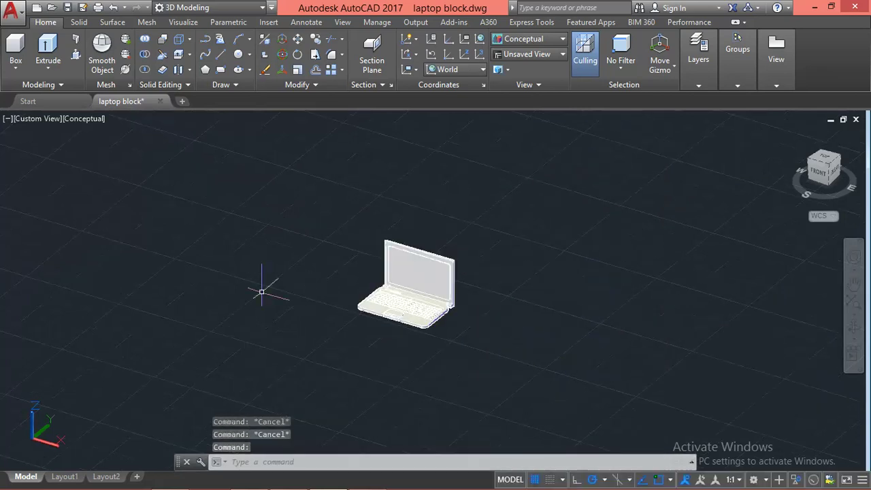
pyautogui.moveTo(258, 292)
pyautogui.keyDown('shift'); pyautogui.mouseDown(button='middle')
pyautogui.moveTo(286, 339)
pyautogui.moveTo(315, 363)
pyautogui.mouseUp(button='middle'); pyautogui.keyUp('shift')
# Zoom in on the laptop and switch the workspace to 3D Basics.
pyautogui.scroll(2, 384, 266)
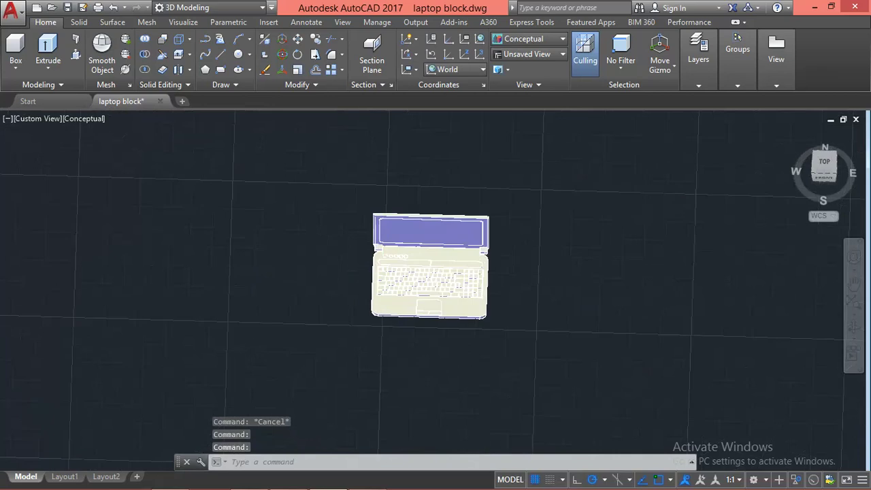
pyautogui.scroll(3, 383, 265)
pyautogui.scroll(2, 496, 202)
pyautogui.scroll(1, 497, 202)
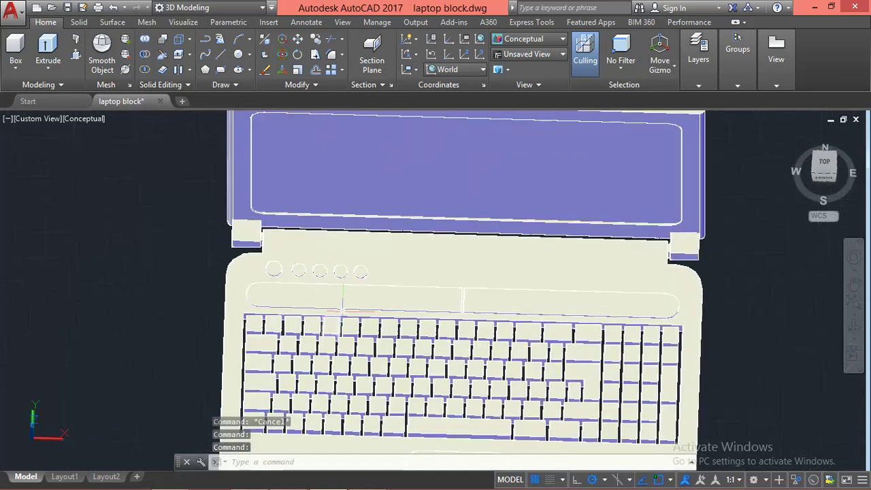
pyautogui.click(211, 7)
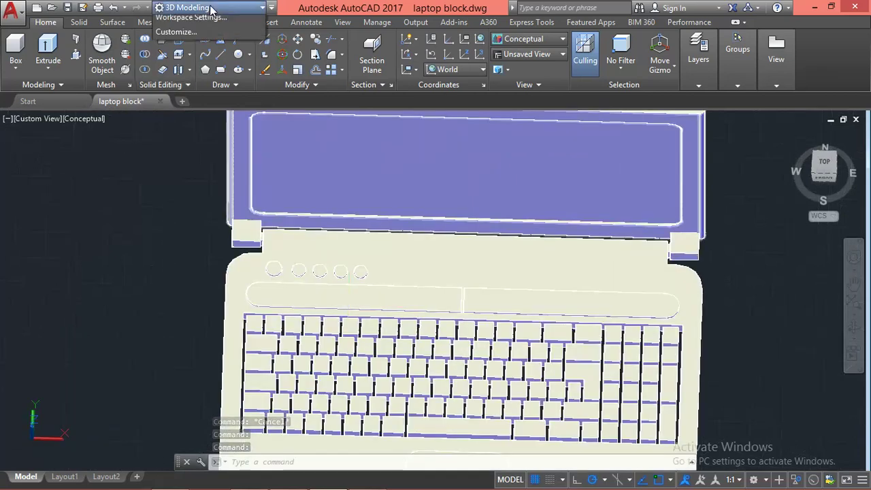
pyautogui.click(198, 35)
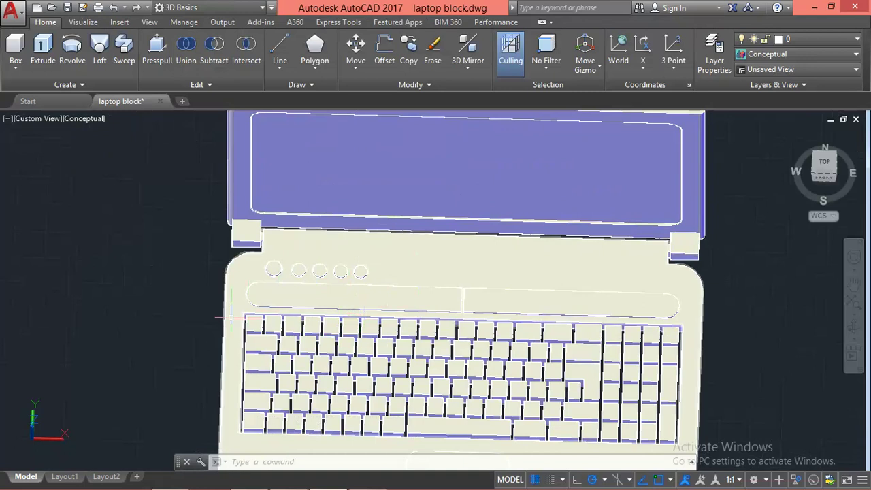
# End Object Isolation, select the laptop base, and expand the Layers & View panel.
pyautogui.rightClick(132, 307)
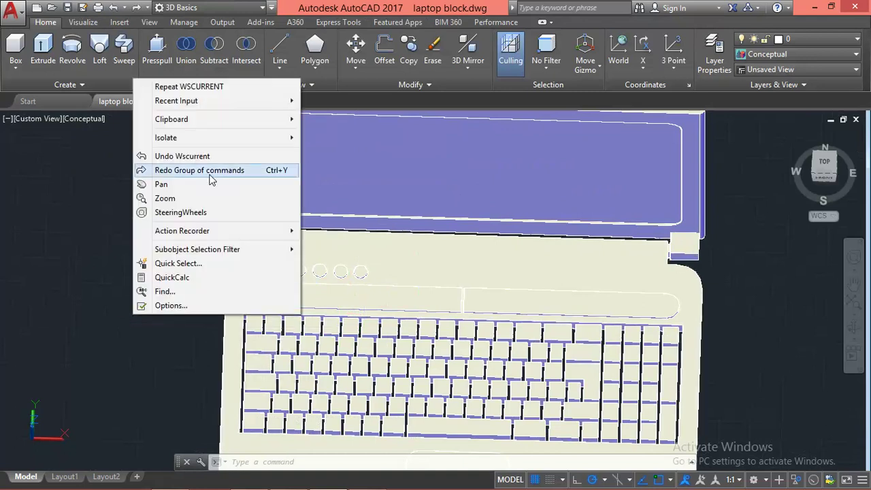
pyautogui.moveTo(166, 138)
pyautogui.click(362, 166)
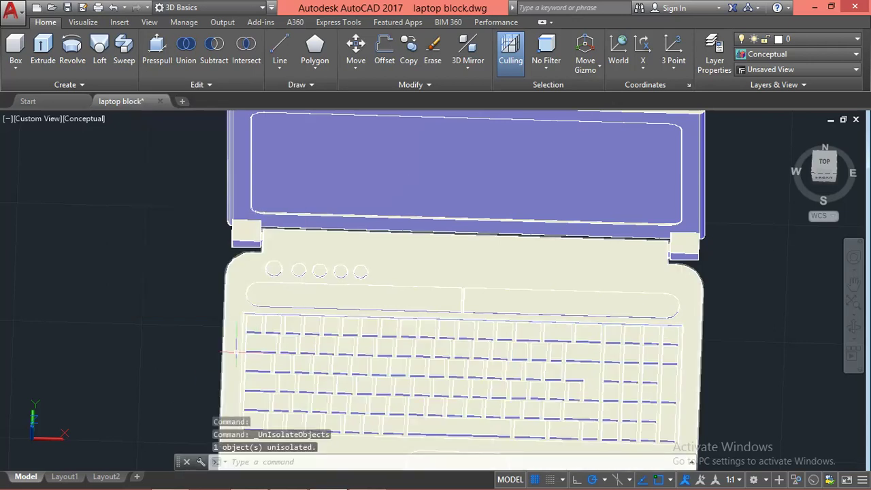
pyautogui.click(230, 353)
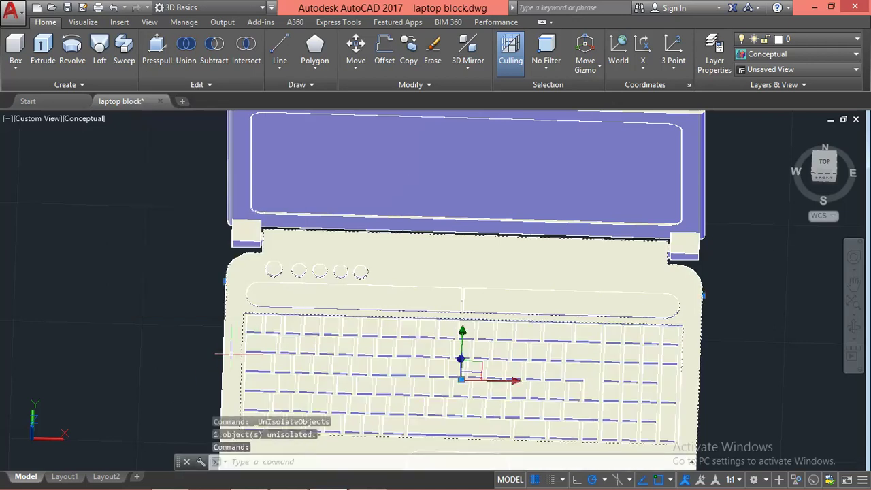
pyautogui.click(798, 39)
pyautogui.click(813, 43)
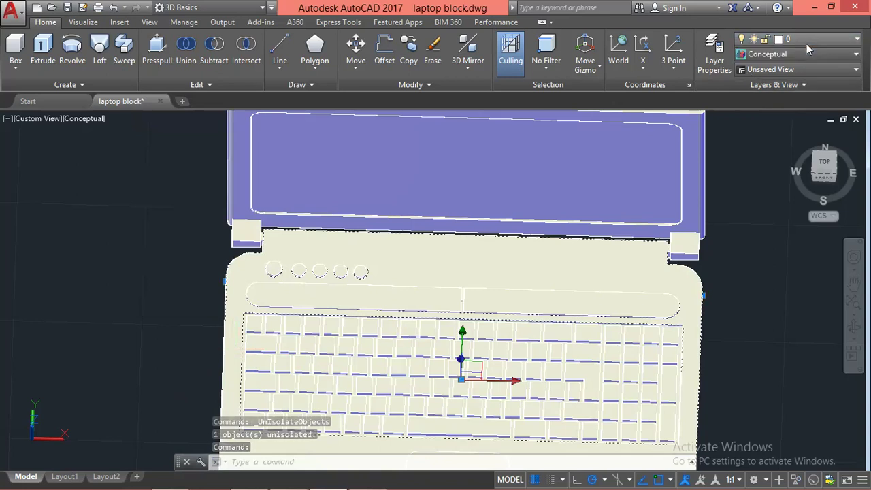
pyautogui.click(810, 85)
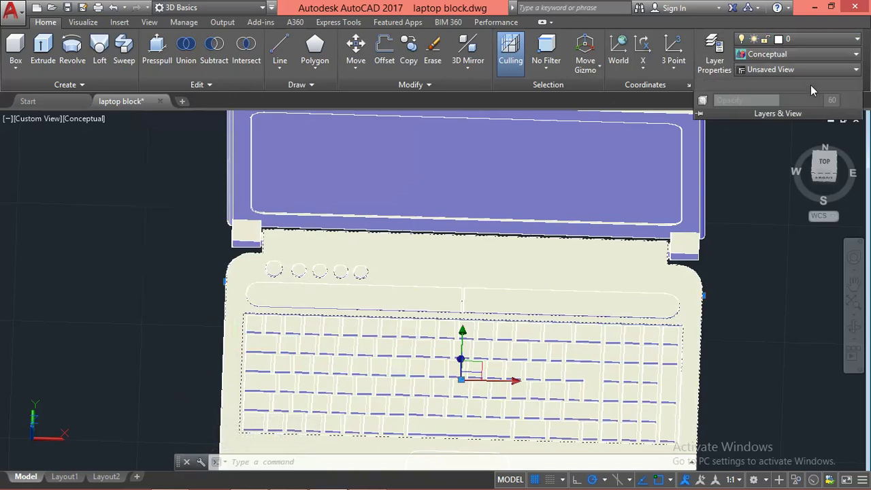
pyautogui.click(718, 52)
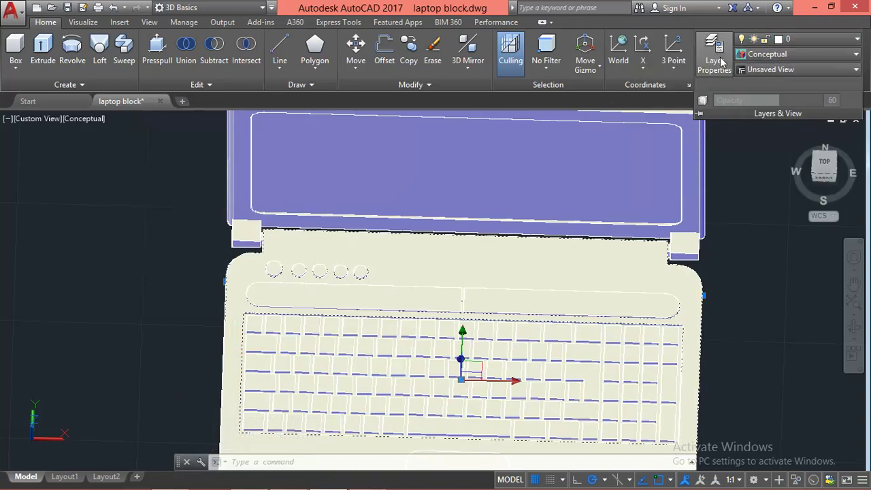
# Create Layer1 with colour index 250 black.
pyautogui.click(722, 62)
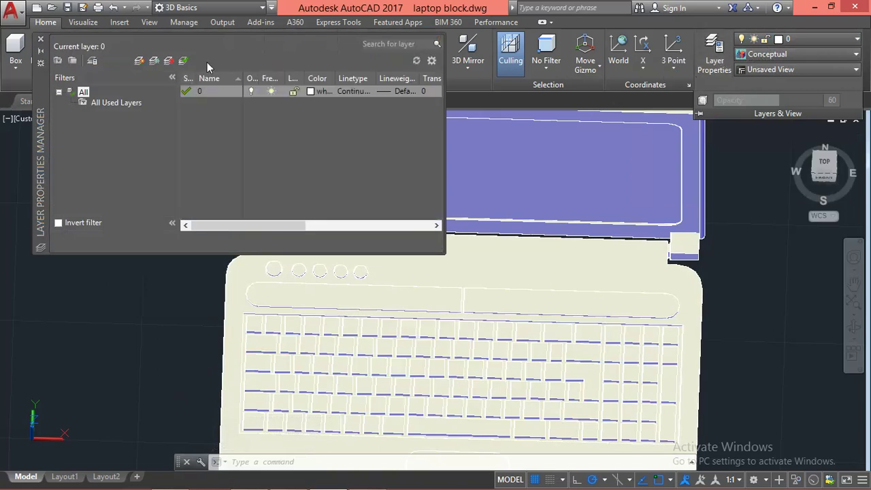
pyautogui.click(139, 61)
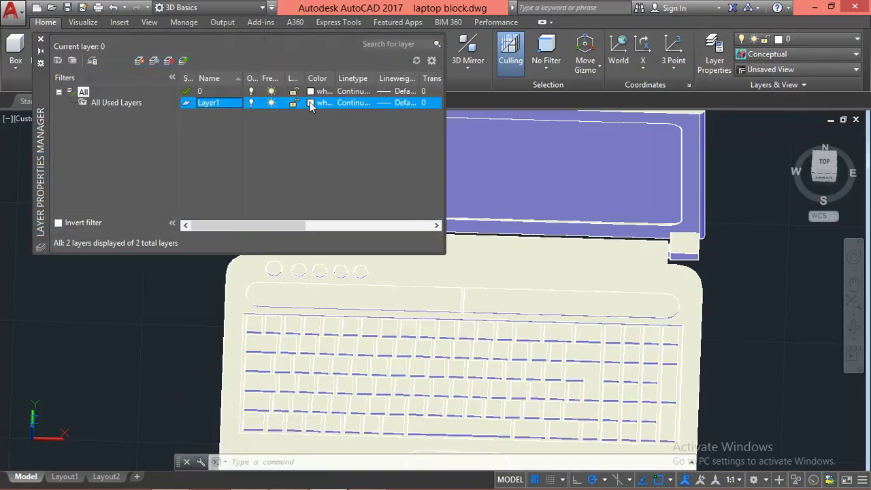
pyautogui.click(310, 103)
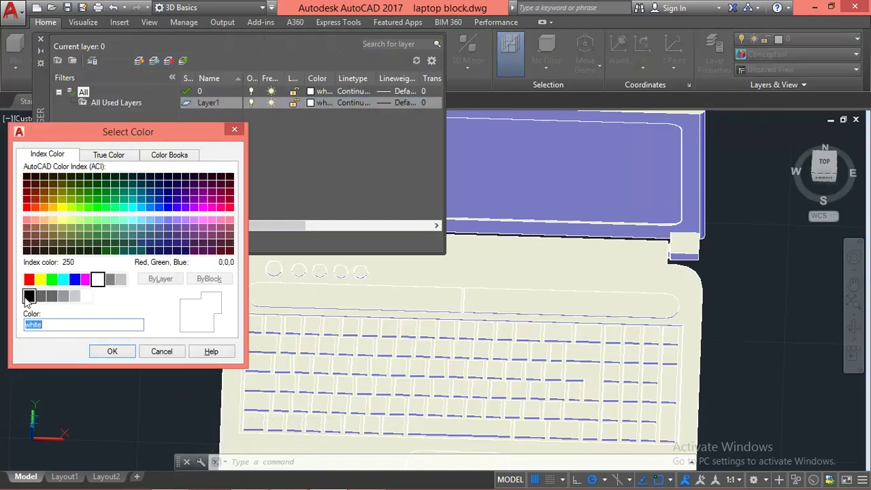
pyautogui.click(113, 351)
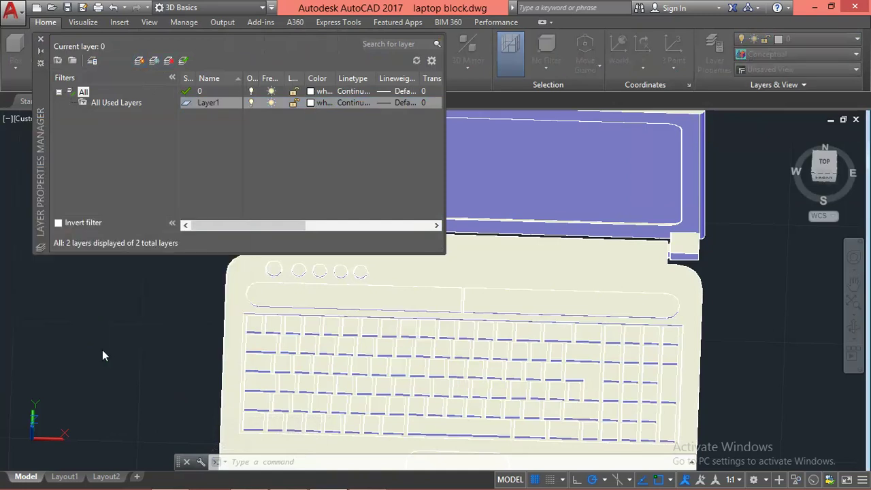
pyautogui.click(308, 103)
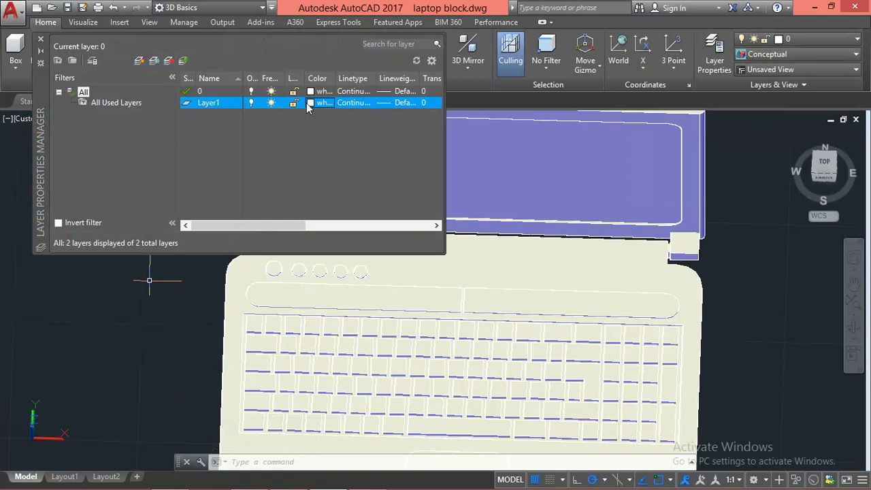
pyautogui.click(29, 296)
pyautogui.click(112, 351)
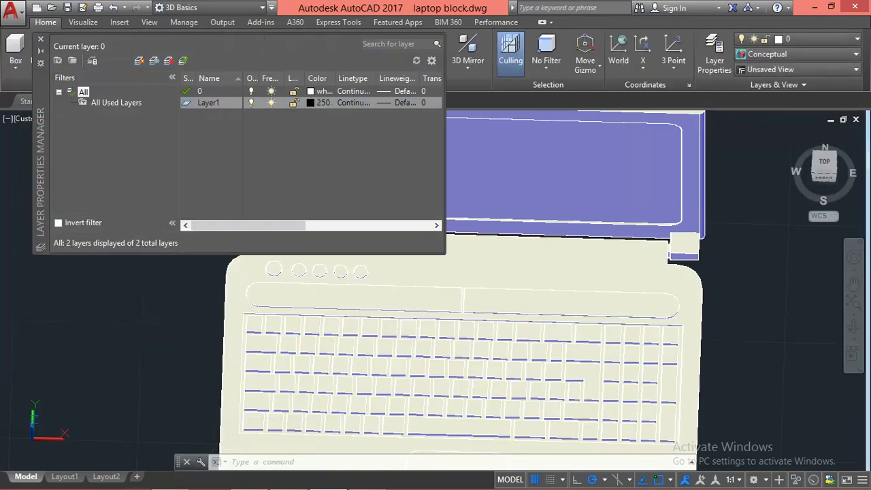
# Add Layer2 with a 66,66,66 true-colour grey.
pyautogui.click(138, 61)
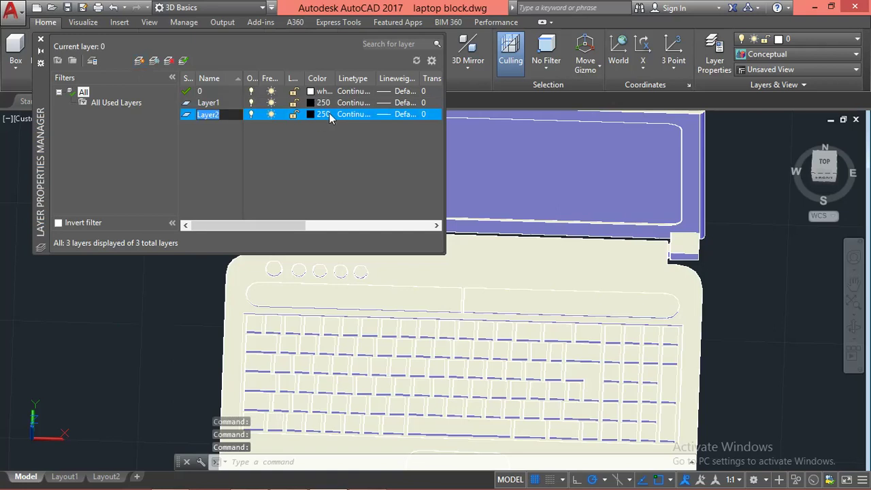
pyautogui.click(310, 117)
pyautogui.click(310, 117)
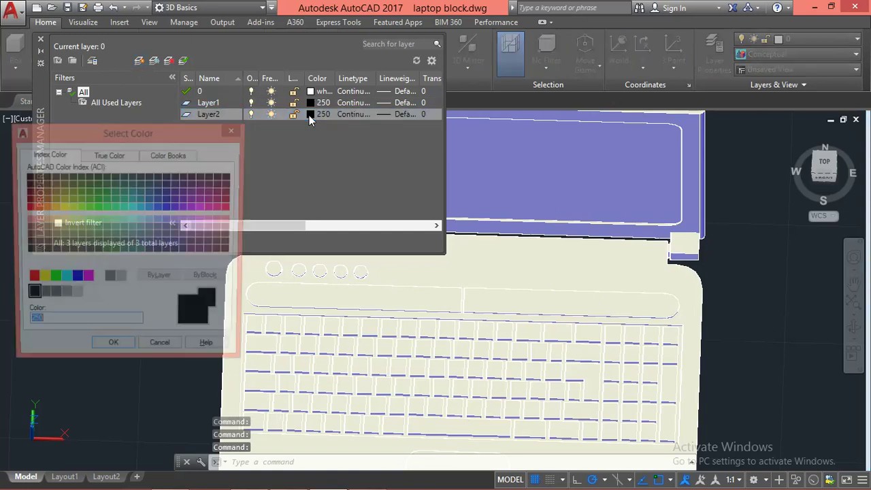
pyautogui.click(52, 296)
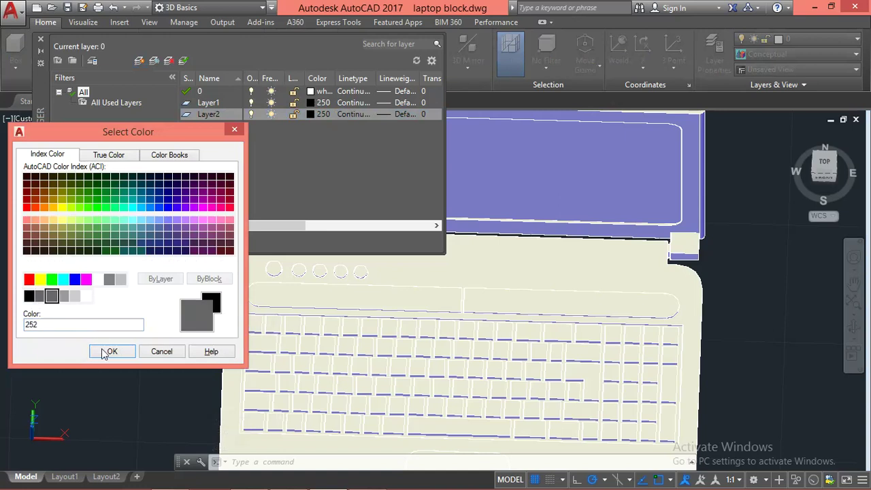
pyautogui.click(135, 156)
pyautogui.moveTo(157, 262); pyautogui.dragTo(161, 280)
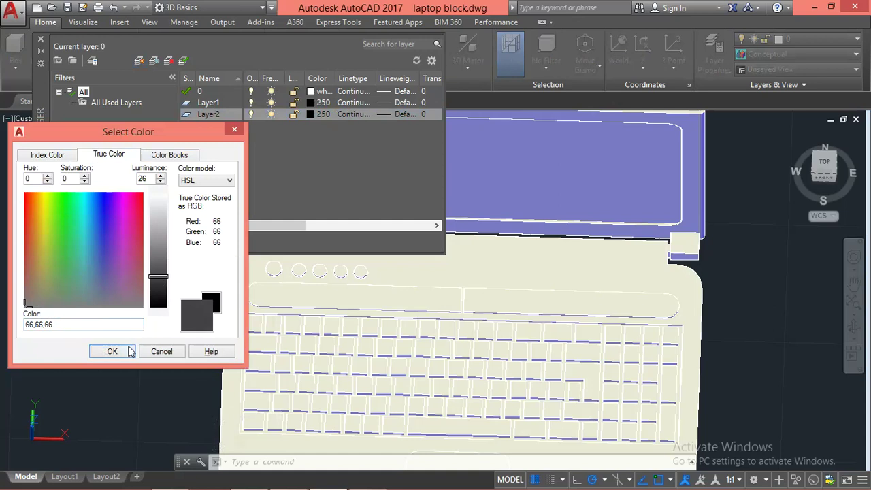
pyautogui.click(112, 352)
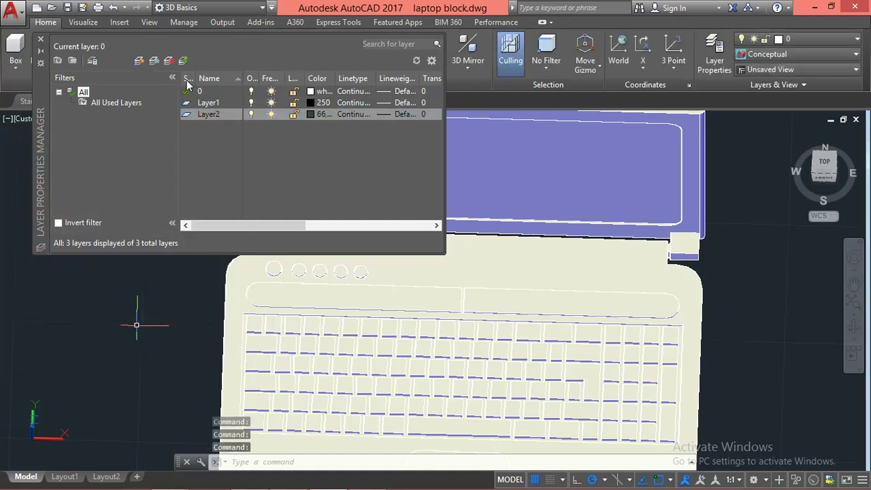
# Add Layer3 with a 38,38,38 true-colour grey.
pyautogui.hotkey('alt', 'n')
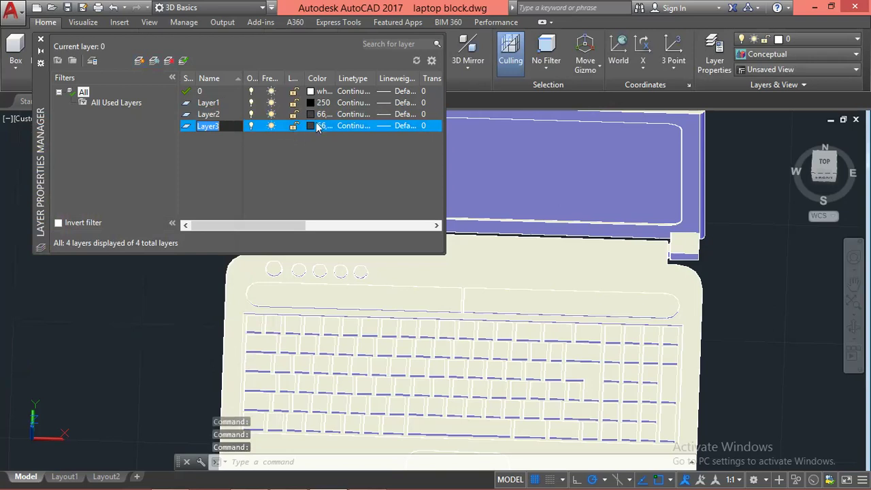
pyautogui.click(317, 126)
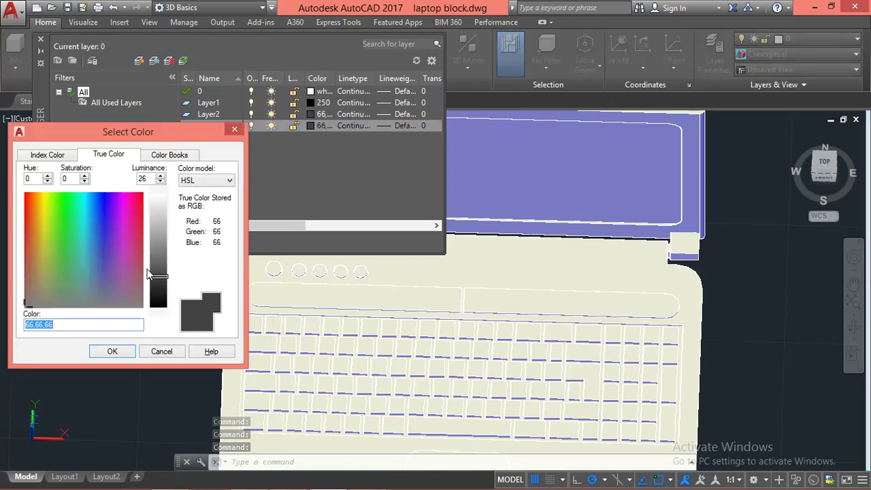
pyautogui.moveTo(163, 275); pyautogui.dragTo(160, 294)
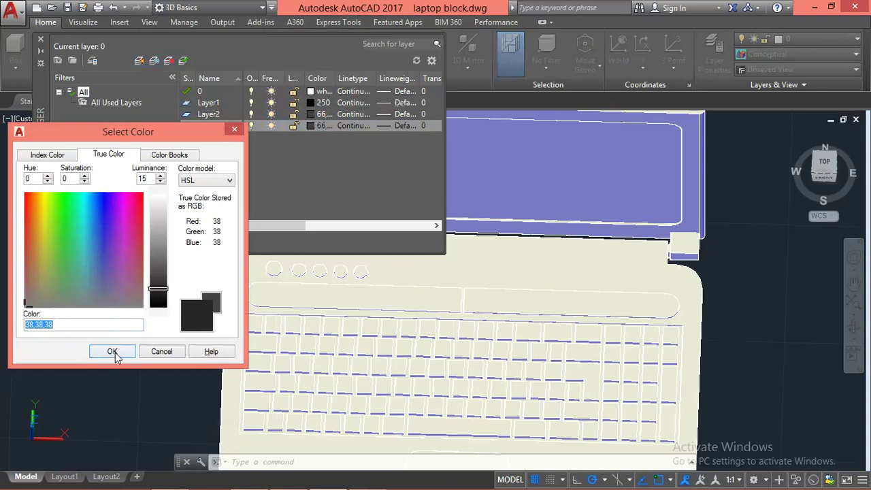
pyautogui.click(112, 352)
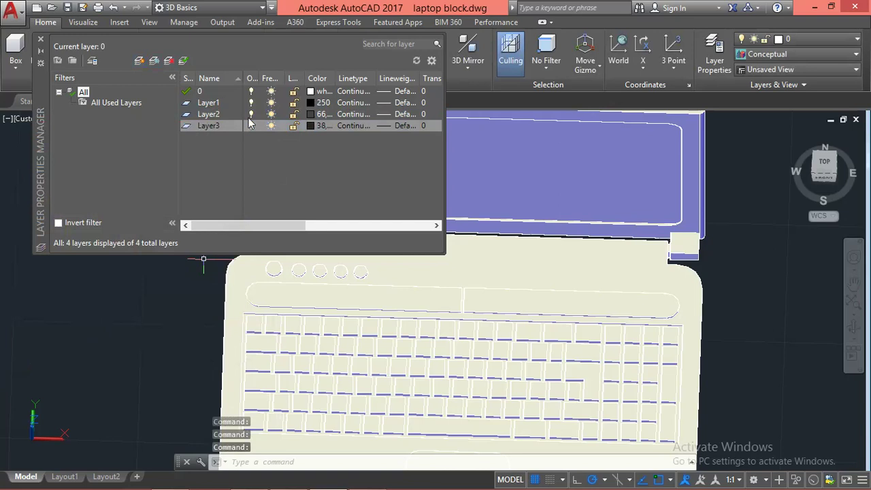
# Add Layer4 with a light grey 158,158,158 true colour.
pyautogui.click(140, 61)
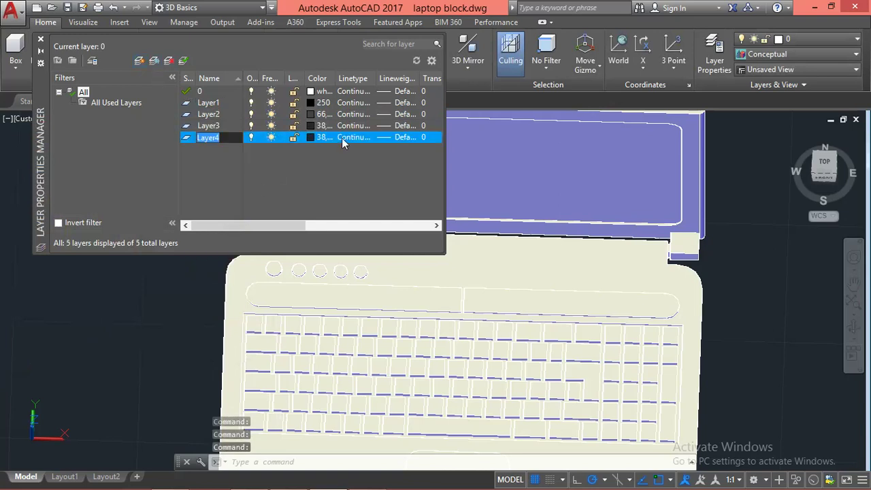
pyautogui.click(312, 139)
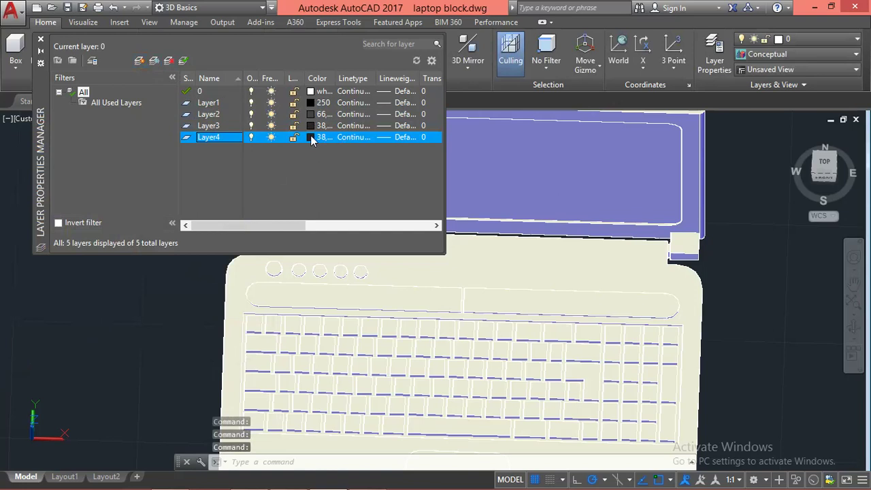
pyautogui.click(311, 137)
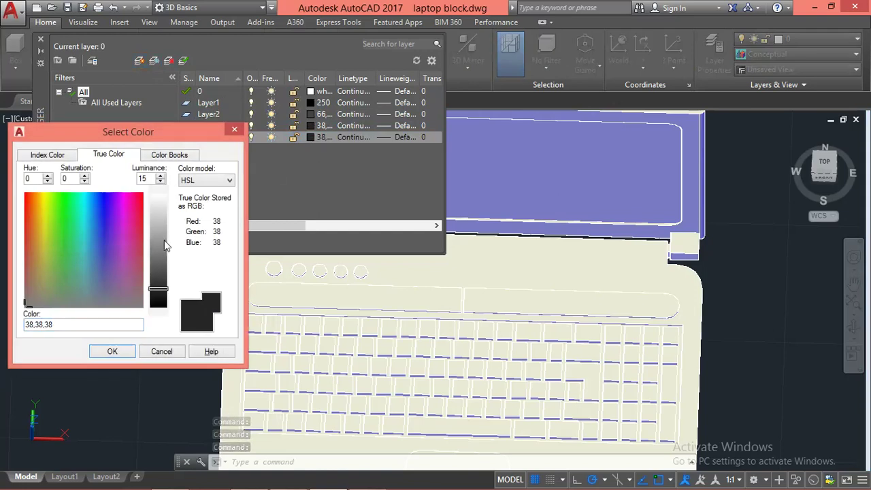
pyautogui.moveTo(155, 242); pyautogui.dragTo(158, 252)
pyautogui.click(130, 350)
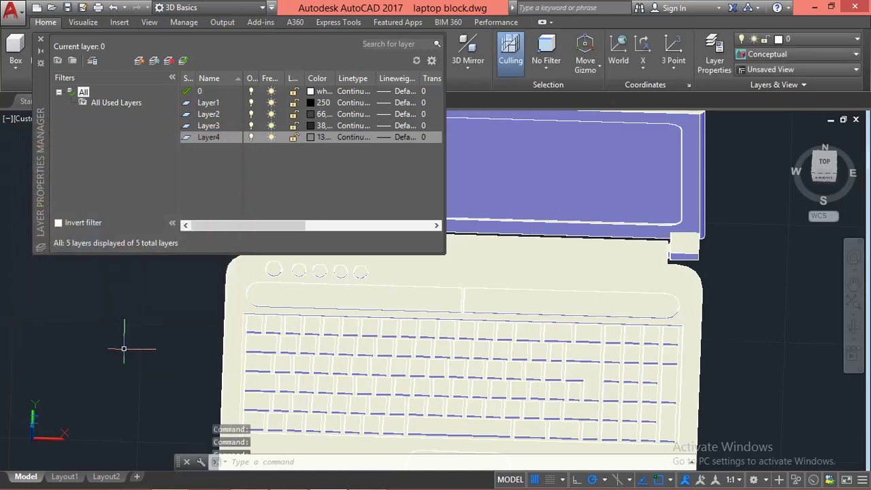
pyautogui.click(41, 40)
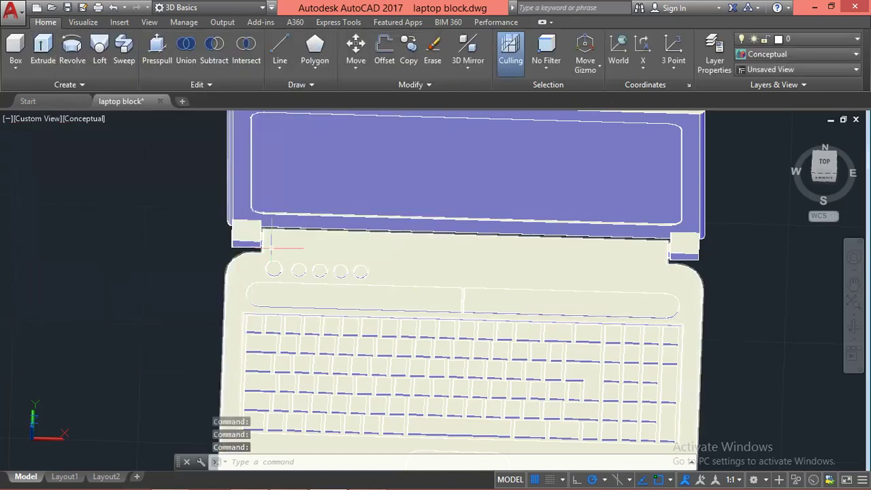
# Put the laptop base solid on Layer1.
pyautogui.click(232, 289)
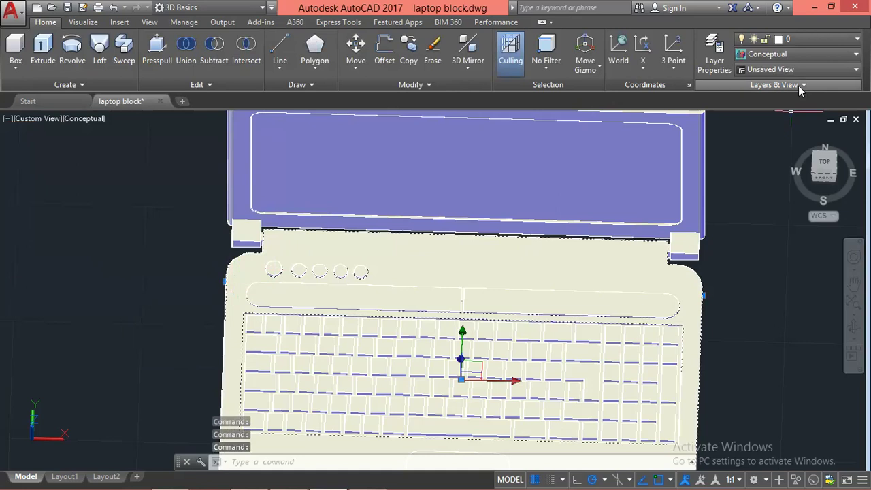
pyautogui.click(809, 40)
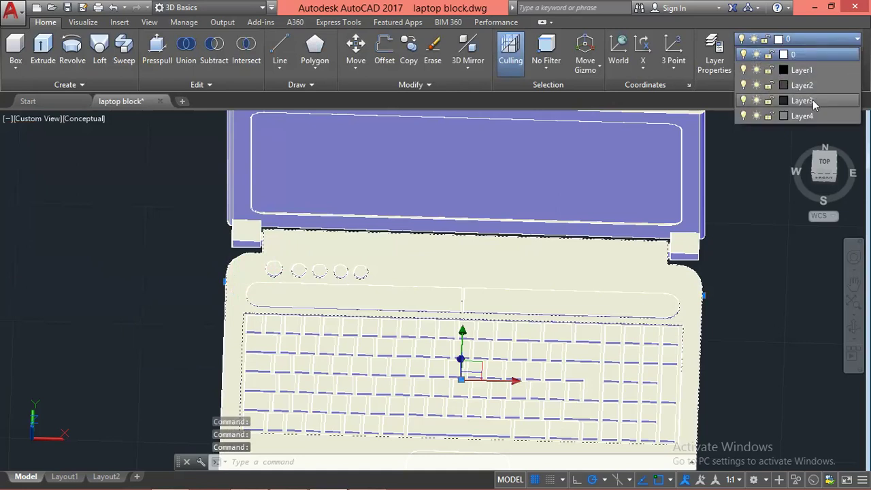
pyautogui.click(820, 69)
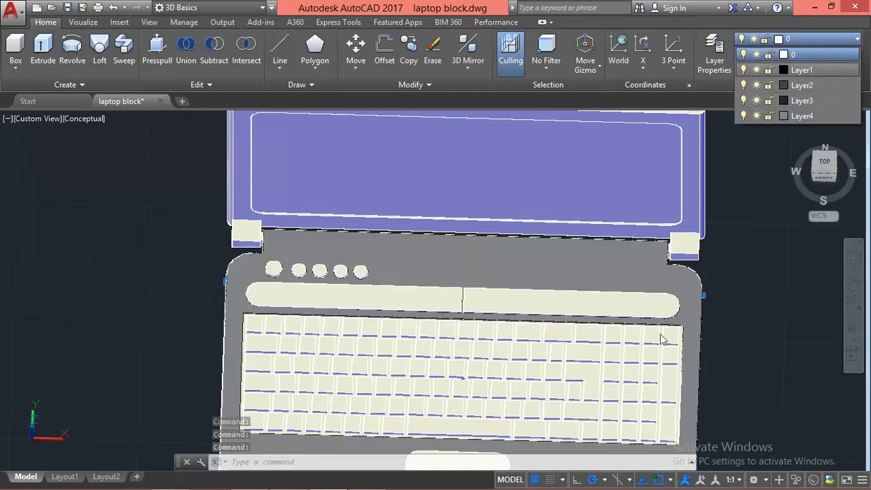
# From a top-down view, put the keyboard backing on Layer1 as well.
pyautogui.moveTo(679, 305)
pyautogui.mouseDown(button='middle')
pyautogui.moveTo(629, 248)
pyautogui.moveTo(579, 306)
pyautogui.mouseUp(button='middle')
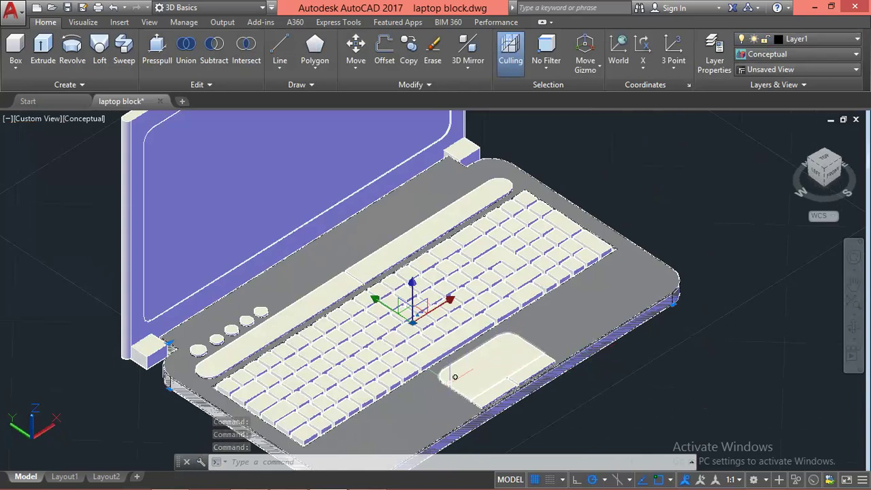
pyautogui.moveTo(453, 374); pyautogui.dragTo(476, 257, button='middle')
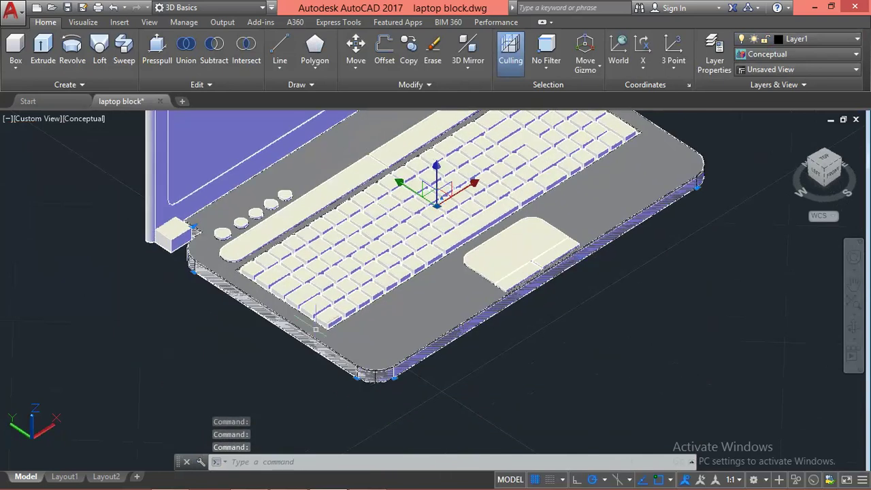
pyautogui.keyDown('shift'); pyautogui.moveTo(319, 275); pyautogui.dragTo(262, 385, button='middle'); pyautogui.keyUp('shift')
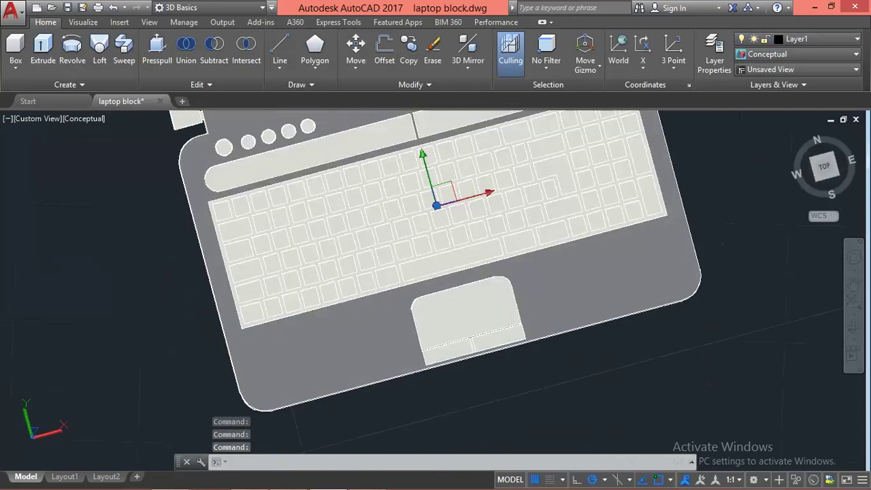
pyautogui.click(194, 129)
pyautogui.scroll(2, 224, 194)
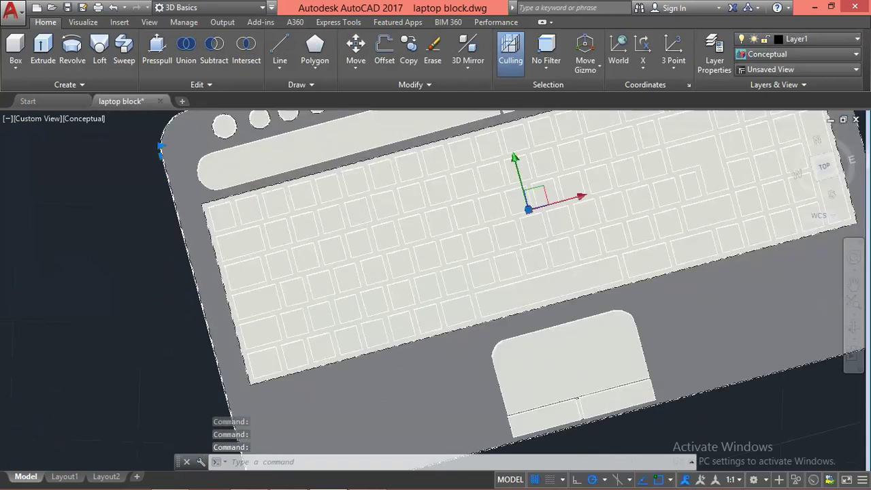
pyautogui.scroll(2, 224, 194)
pyautogui.press('Escape')
pyautogui.press('Escape')
pyautogui.scroll(2, 234, 194)
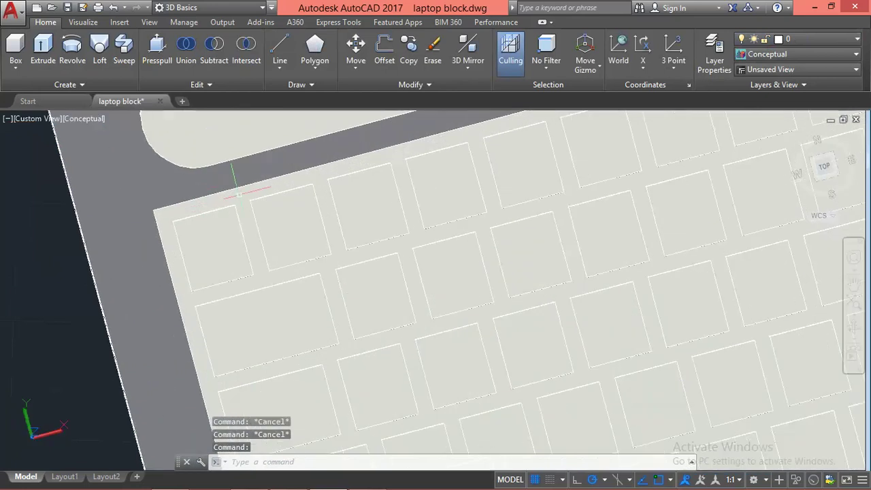
pyautogui.click(806, 39)
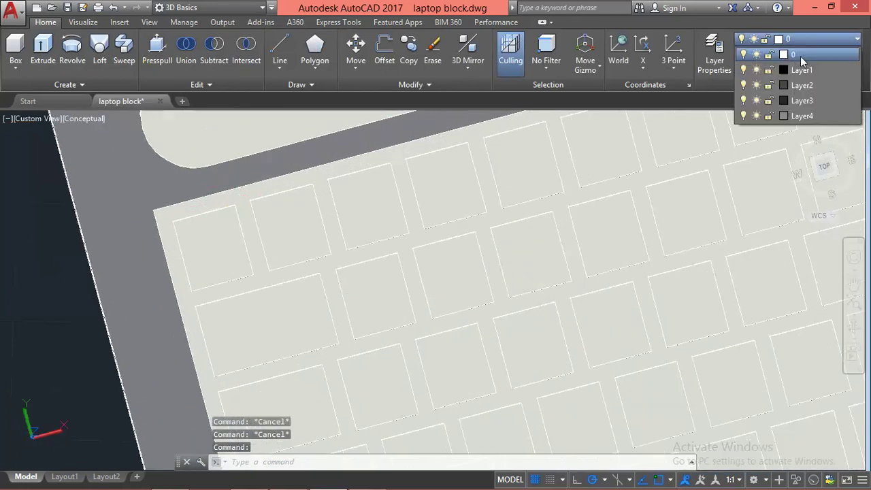
pyautogui.click(802, 70)
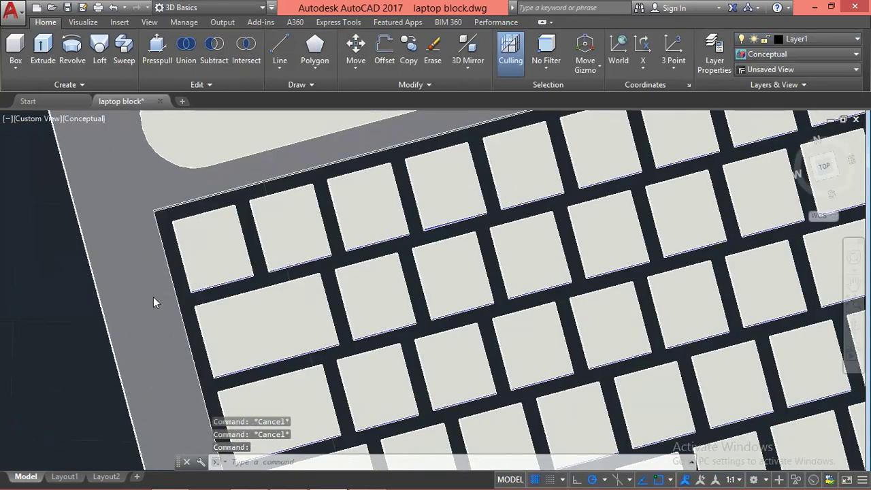
pyautogui.scroll(-2, 153, 297)
pyautogui.scroll(-2, 153, 297)
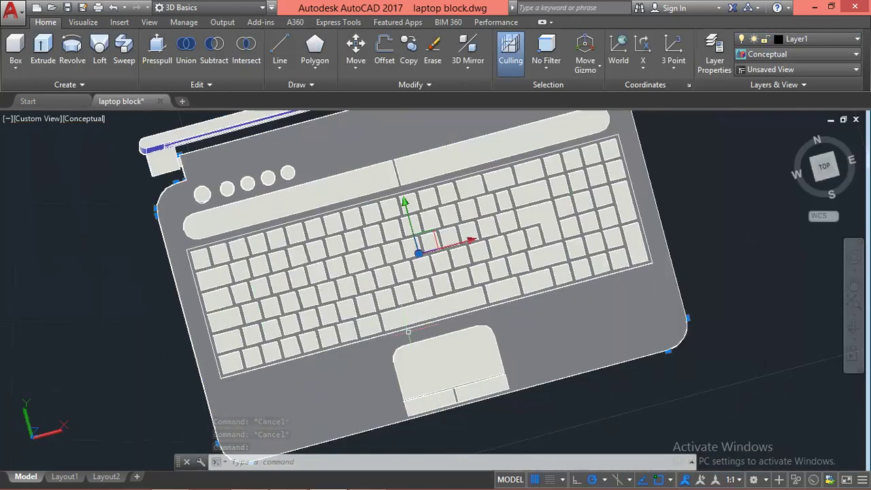
pyautogui.scroll(2, 314, 275)
pyautogui.scroll(-2, 318, 269)
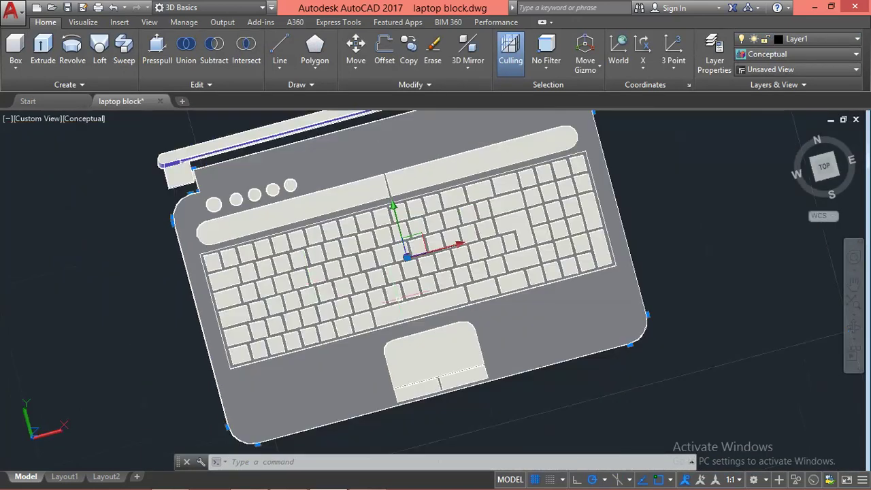
# Put the touchpad and its button strip on Layer4.
pyautogui.click(436, 356)
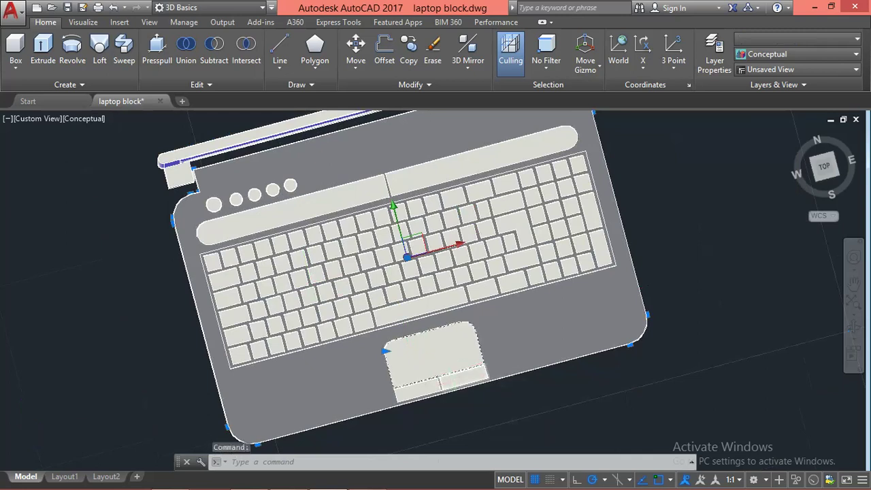
pyautogui.scroll(3, 439, 381)
pyautogui.click(424, 378)
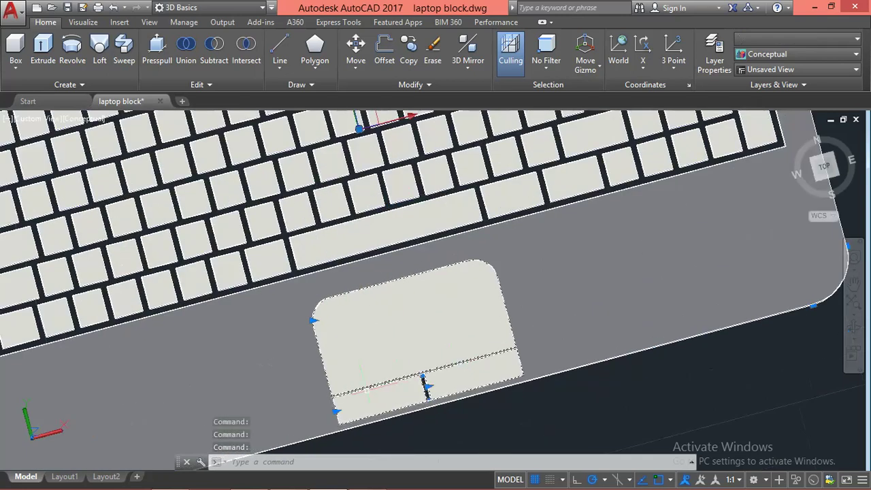
pyautogui.click(790, 41)
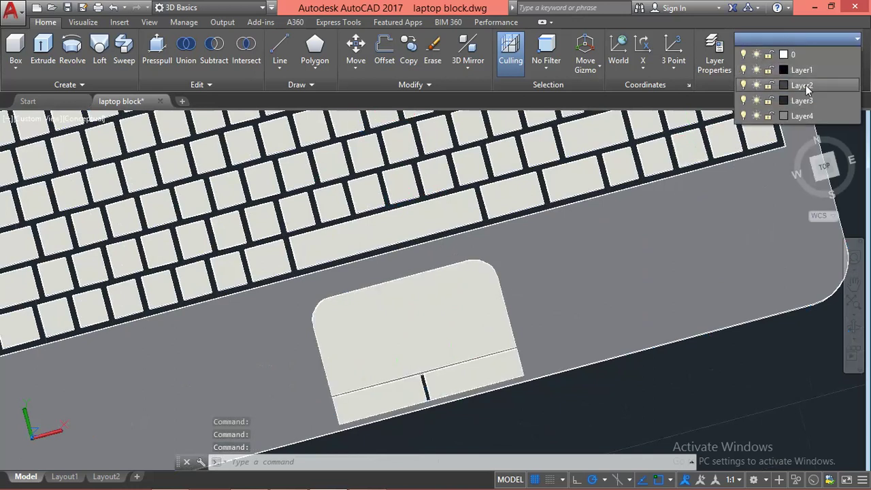
pyautogui.click(807, 87)
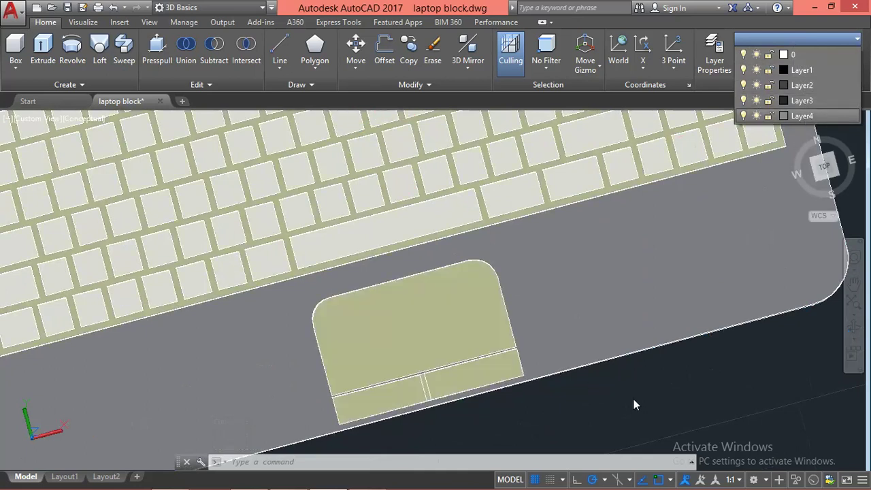
pyautogui.click(633, 399)
# From a front-top view, put the laptop screen panel on Layer2.
pyautogui.moveTo(515, 224); pyautogui.dragTo(558, 343, button='middle')
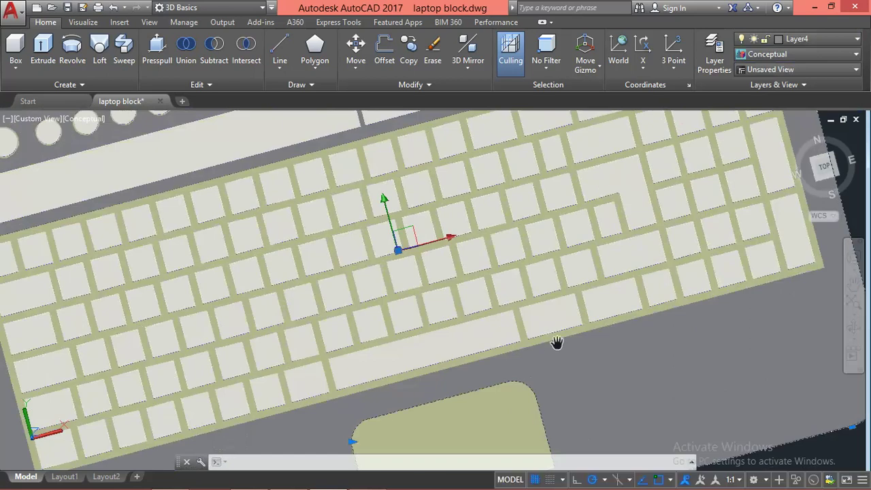
pyautogui.scroll(-4, 531, 364)
pyautogui.scroll(-2, 530, 364)
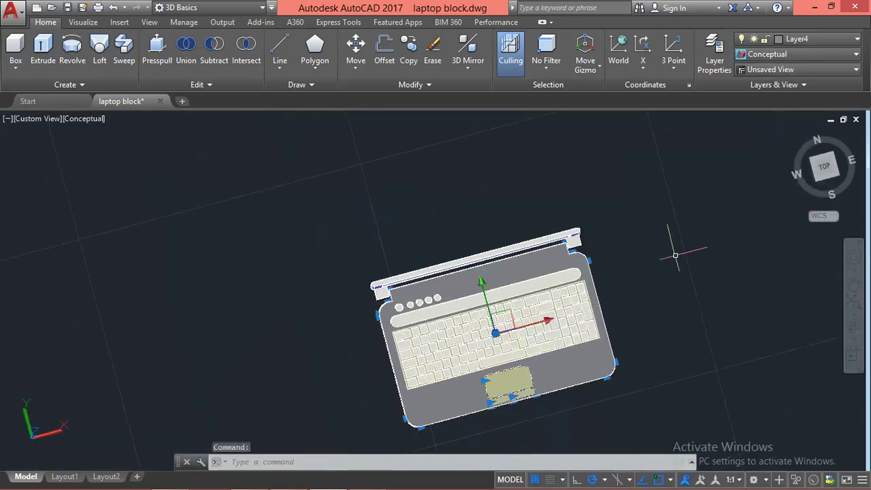
pyautogui.keyDown('shift'); pyautogui.moveTo(675, 255); pyautogui.dragTo(647, 179, button='middle'); pyautogui.keyUp('shift')
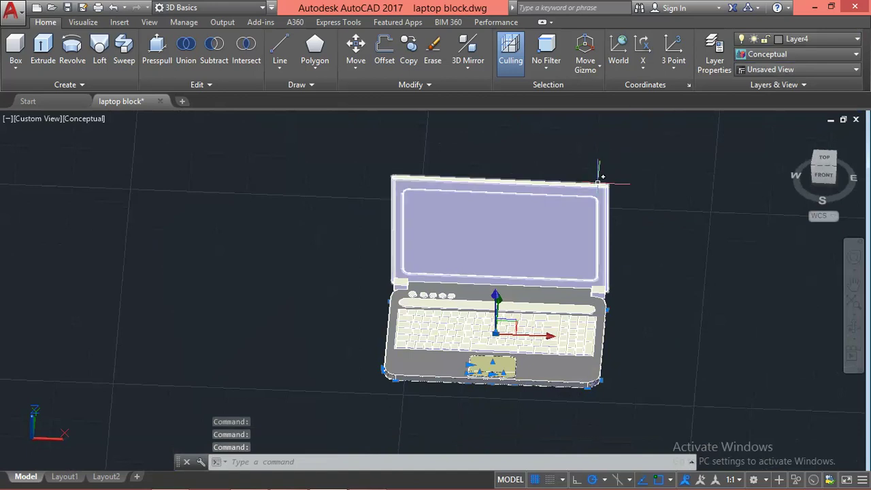
pyautogui.scroll(2, 599, 180)
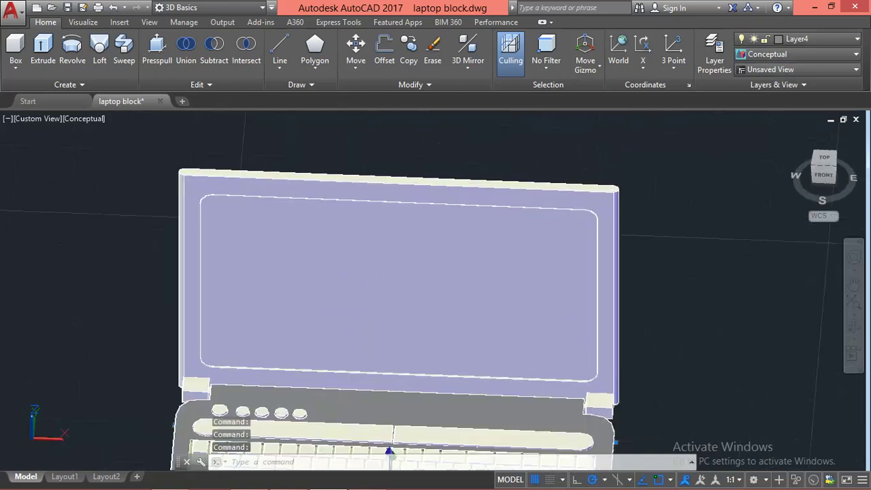
pyautogui.click(803, 39)
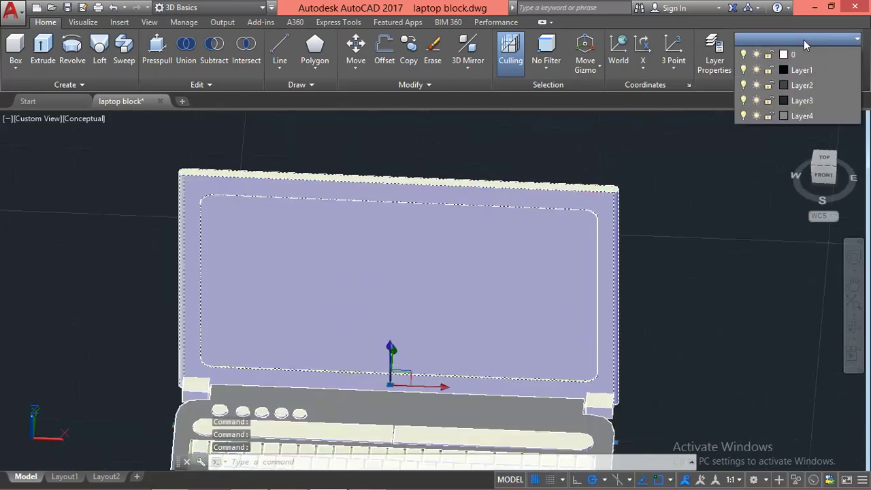
pyautogui.click(803, 85)
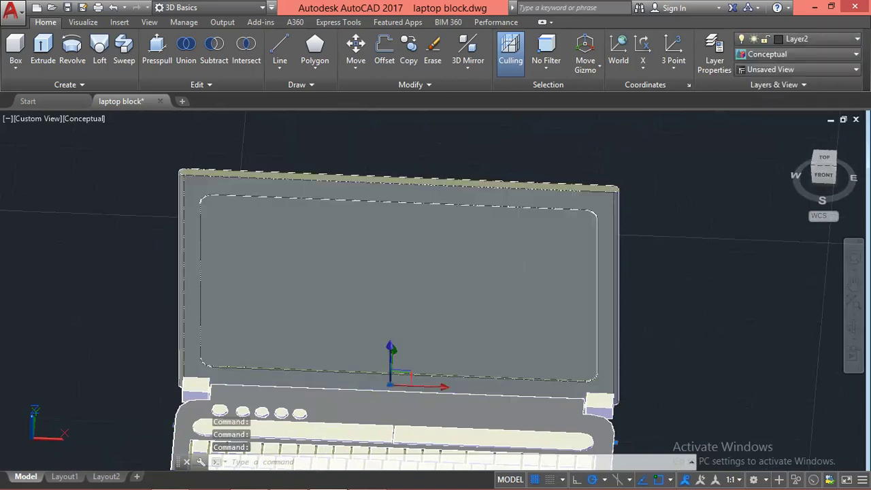
pyautogui.write('p')
pyautogui.press('Return')
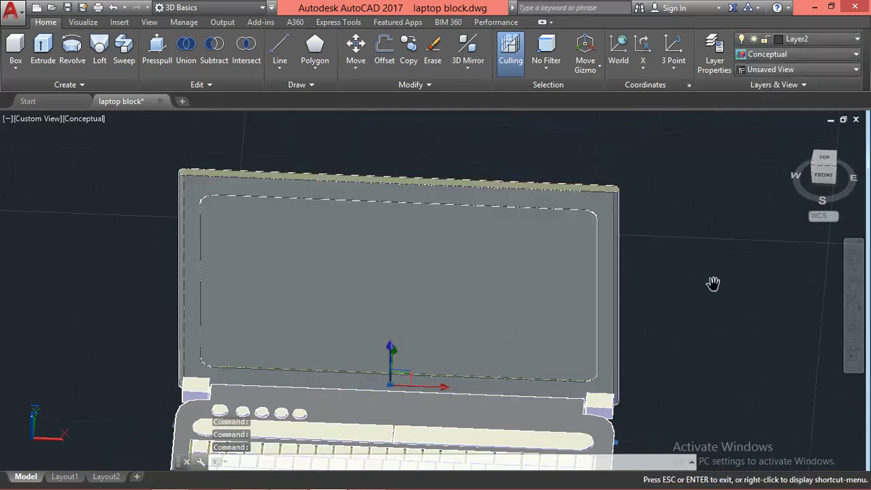
pyautogui.press('Escape')
pyautogui.press('Escape')
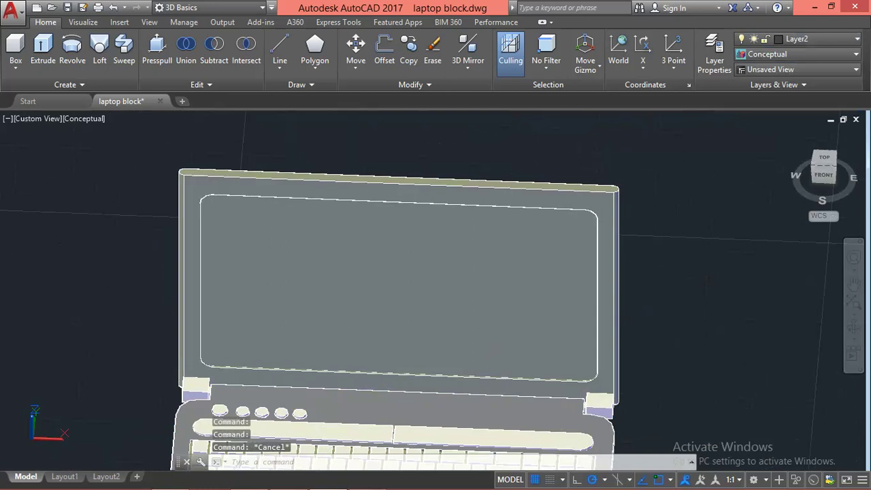
pyautogui.moveTo(641, 311); pyautogui.dragTo(647, 198, button='middle')
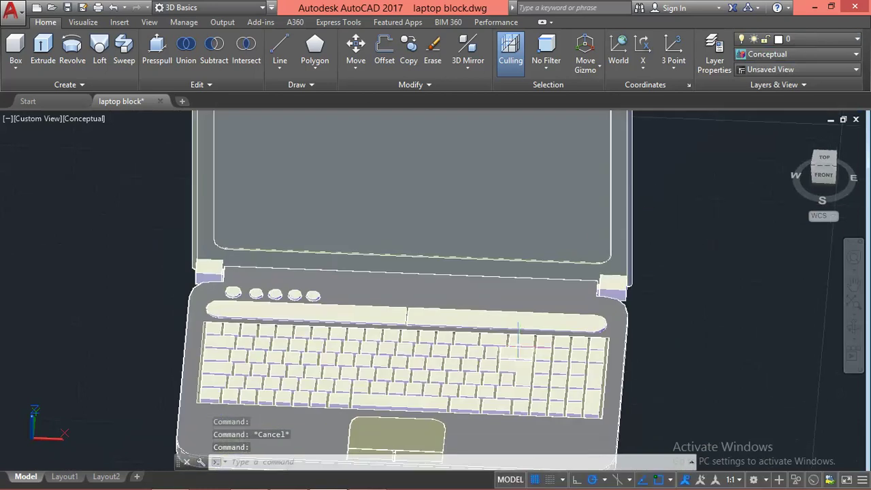
# Put both halves of the long strip above the keys on Layer3.
pyautogui.click(529, 318)
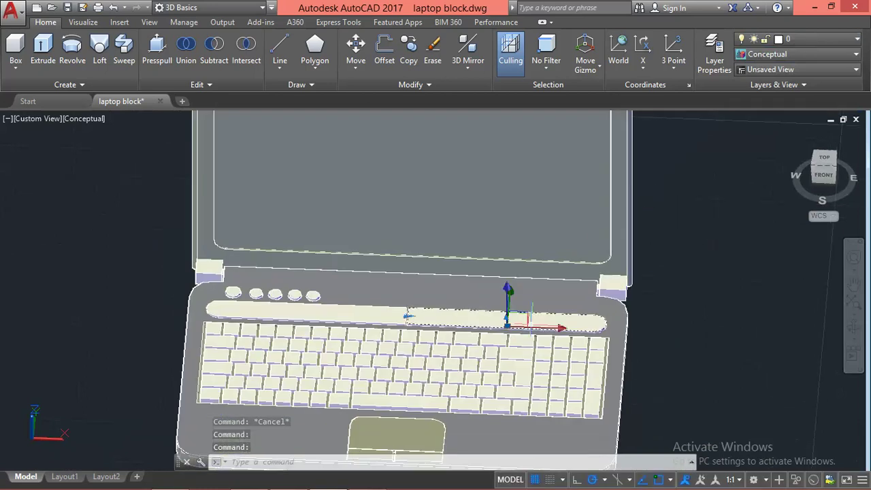
pyautogui.click(331, 313)
pyautogui.click(801, 42)
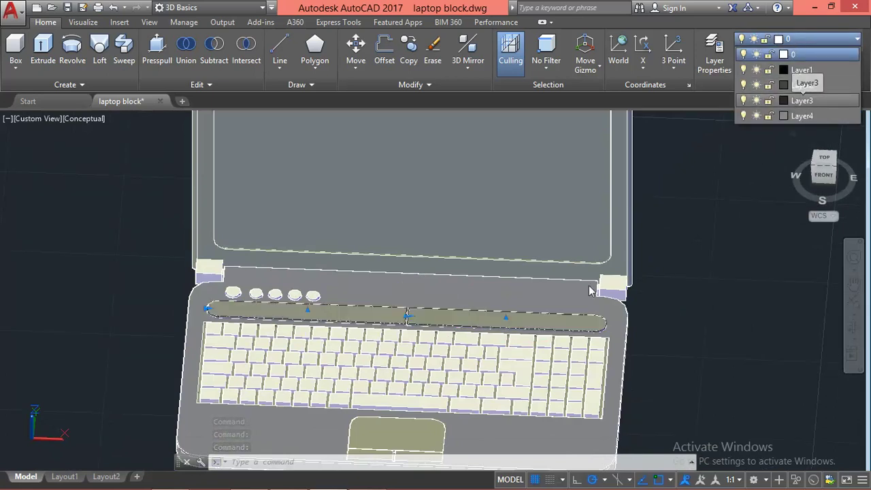
pyautogui.click(806, 102)
pyautogui.press('Escape')
# Select the five round buttons, the small left block and the right hinge block.
pyautogui.scroll(4, 307, 298)
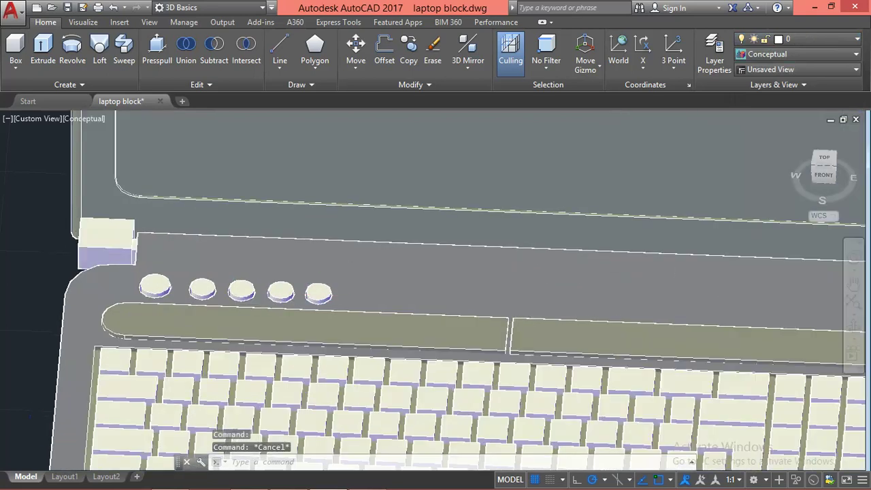
pyautogui.click(318, 293)
pyautogui.click(280, 291)
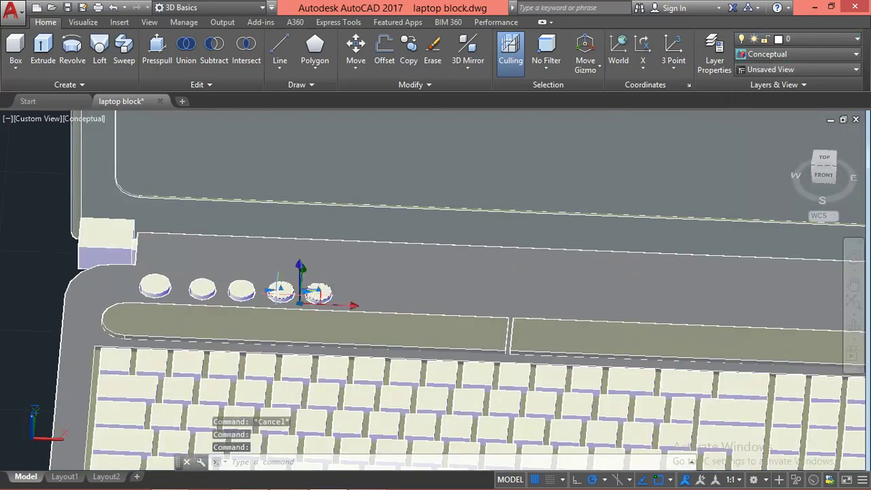
pyautogui.click(247, 291)
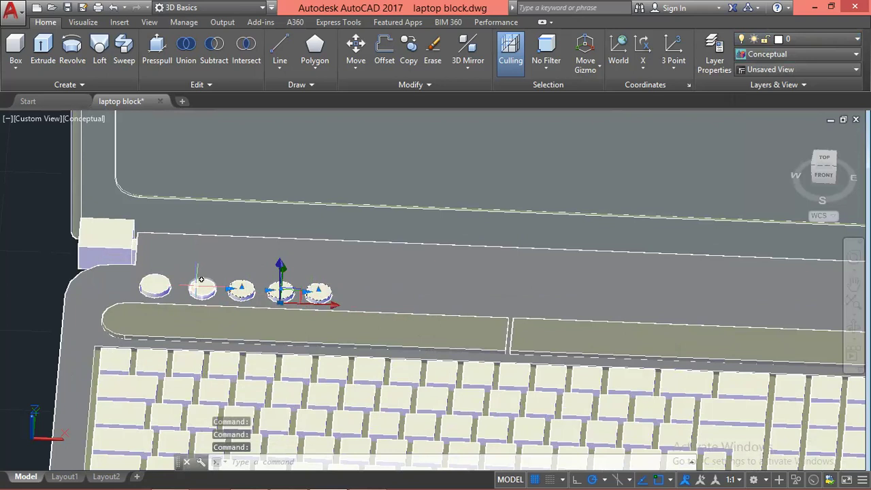
pyautogui.click(201, 280)
pyautogui.click(155, 287)
pyautogui.click(106, 242)
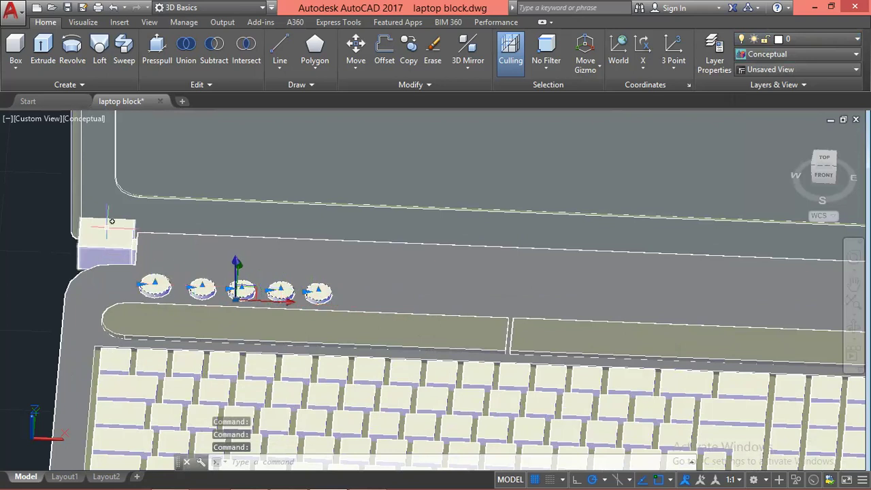
pyautogui.scroll(-2, 13, 231)
pyautogui.scroll(-1, 14, 233)
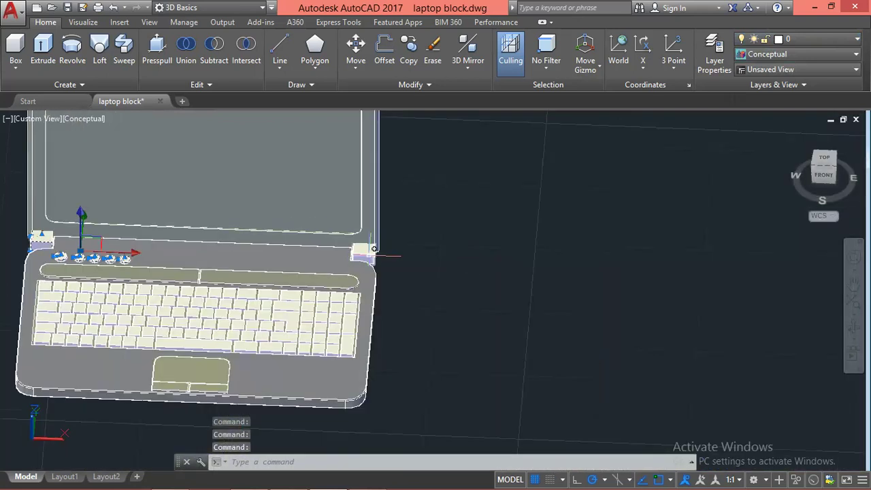
pyautogui.click(362, 250)
# Move the selected buttons and blocks onto Layer4.
pyautogui.click(793, 41)
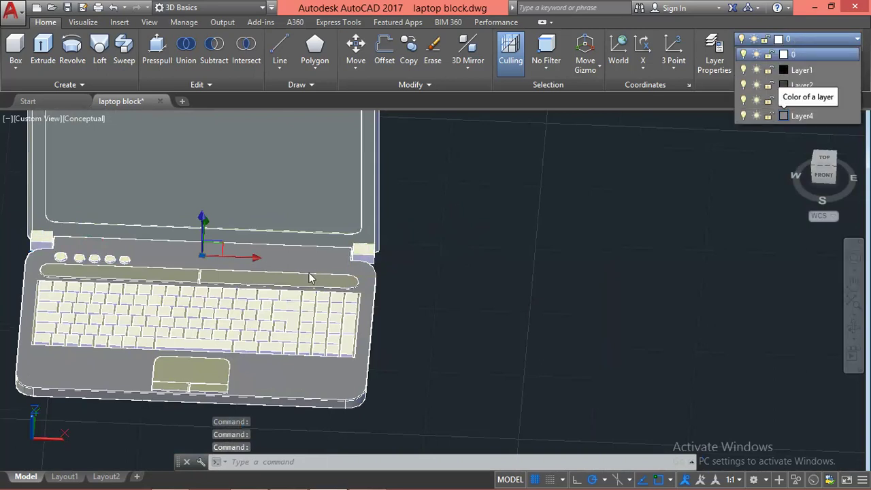
pyautogui.click(784, 116)
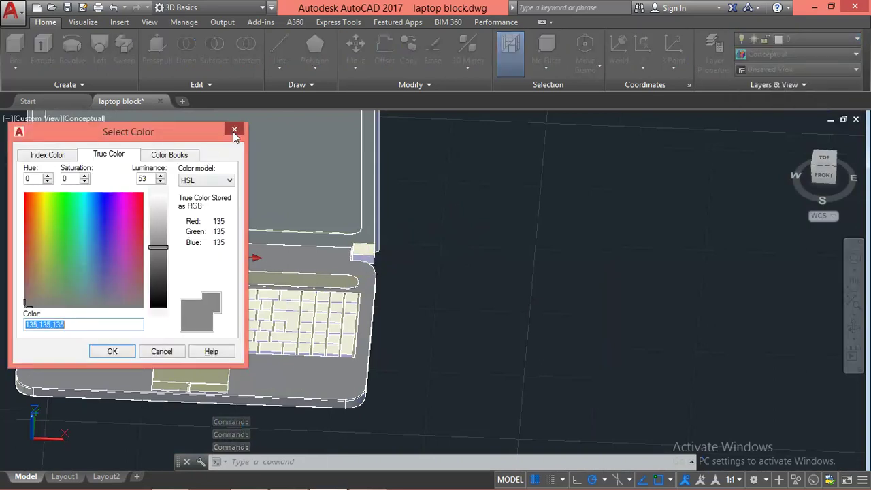
pyautogui.click(233, 132)
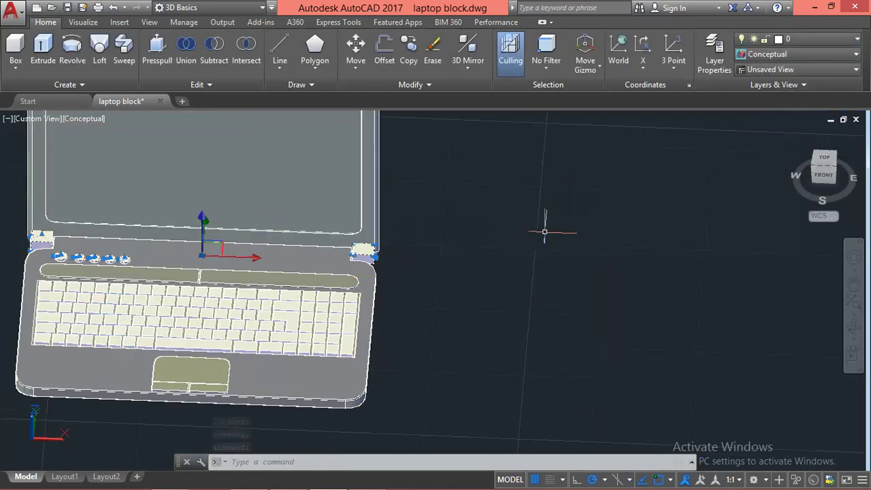
pyautogui.click(801, 41)
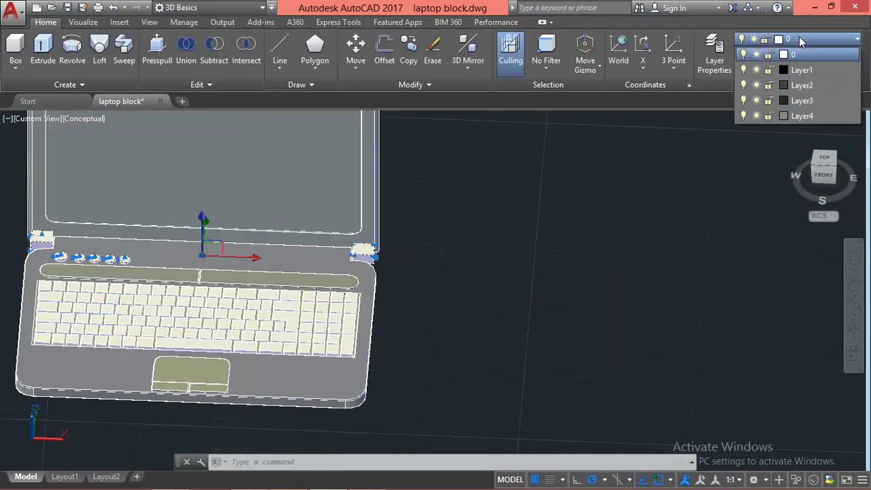
pyautogui.click(827, 116)
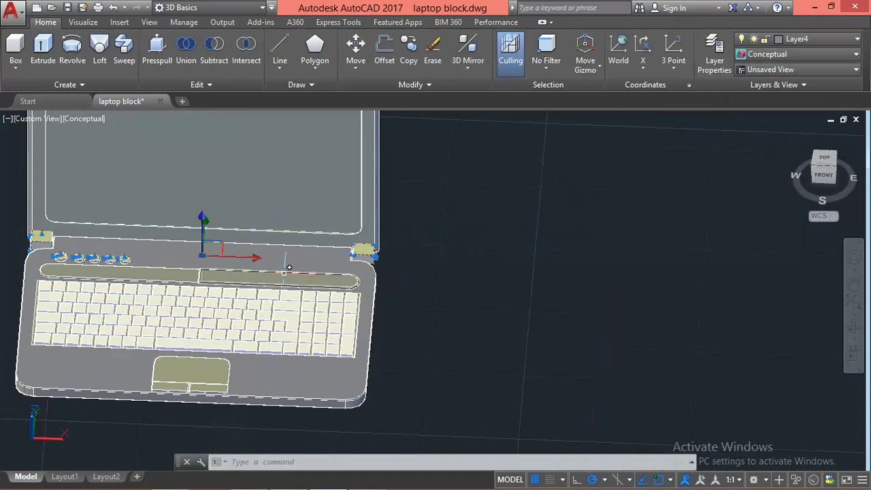
pyautogui.press('Escape')
# From a top-down view, put the small piece beside the right hinge on Layer2.
pyautogui.keyDown('shift'); pyautogui.moveTo(398, 308); pyautogui.dragTo(223, 426, button='middle'); pyautogui.keyUp('shift')
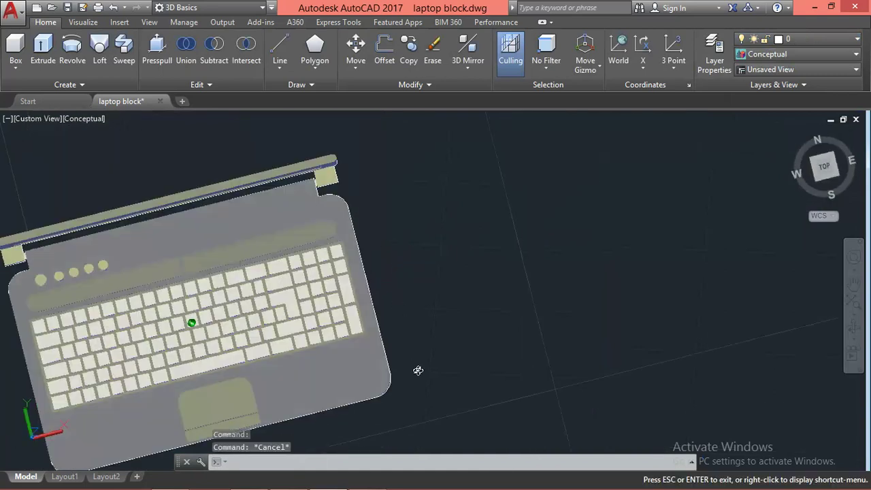
pyautogui.scroll(4, 21, 259)
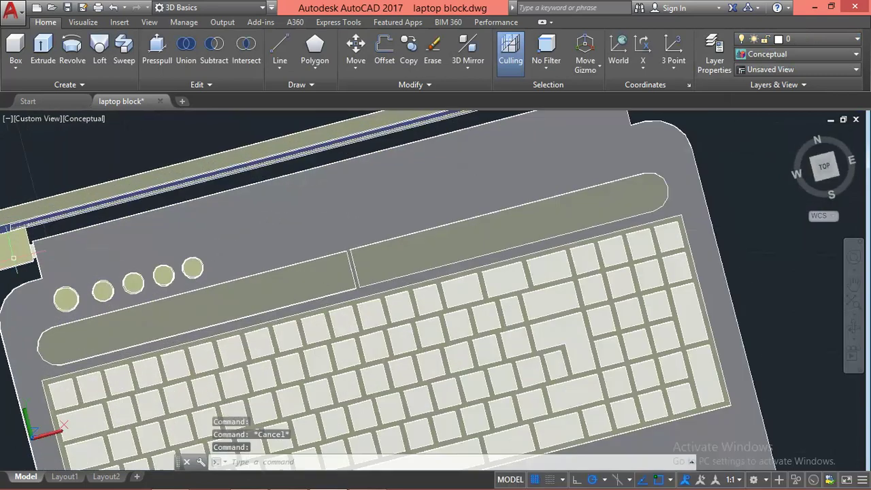
pyautogui.scroll(1, 21, 259)
pyautogui.scroll(3, 20, 259)
pyautogui.scroll(3, 21, 260)
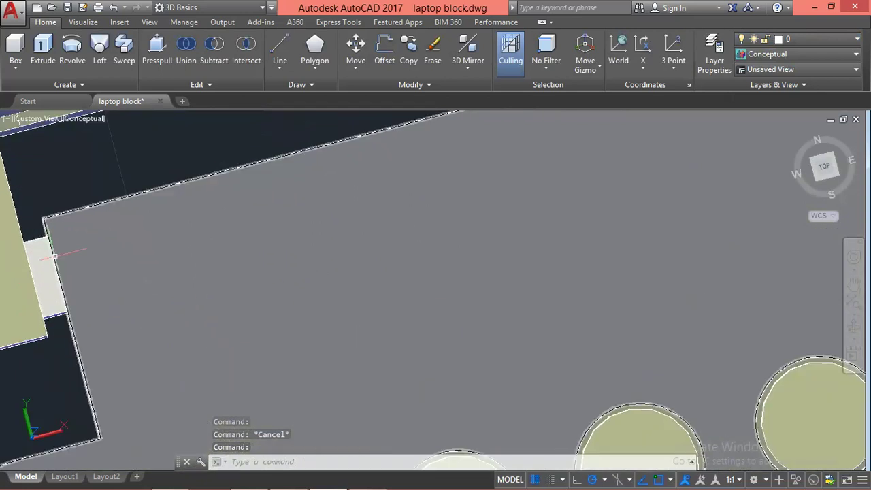
pyautogui.scroll(-3, 45, 262)
pyautogui.scroll(-4, 45, 262)
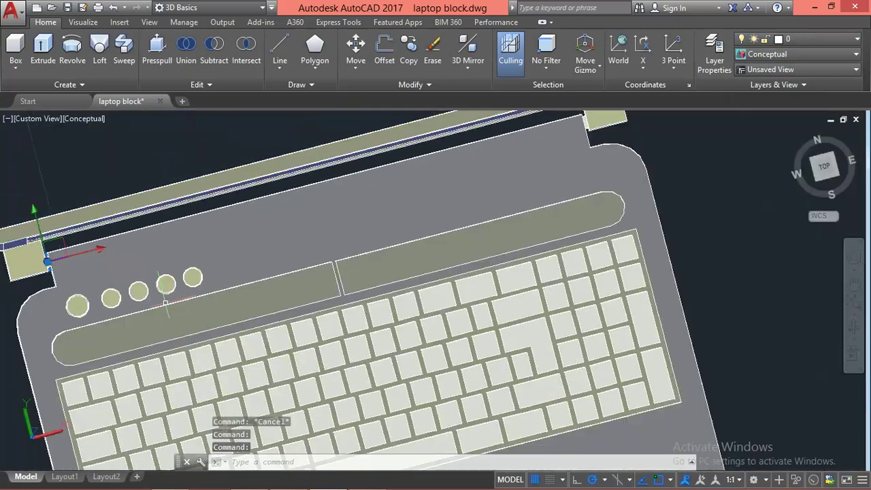
pyautogui.scroll(2, 233, 356)
pyautogui.scroll(2, 400, 231)
pyautogui.scroll(1, 399, 231)
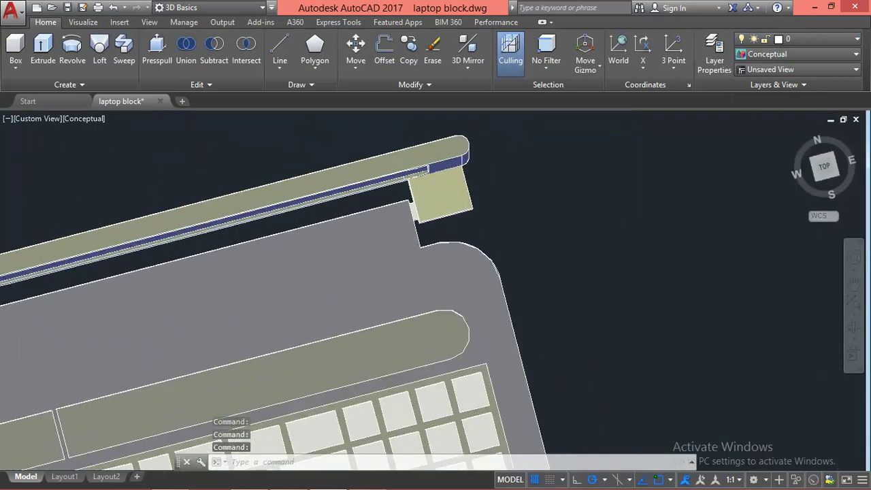
pyautogui.scroll(2, 398, 238)
pyautogui.scroll(2, 397, 245)
pyautogui.click(396, 250)
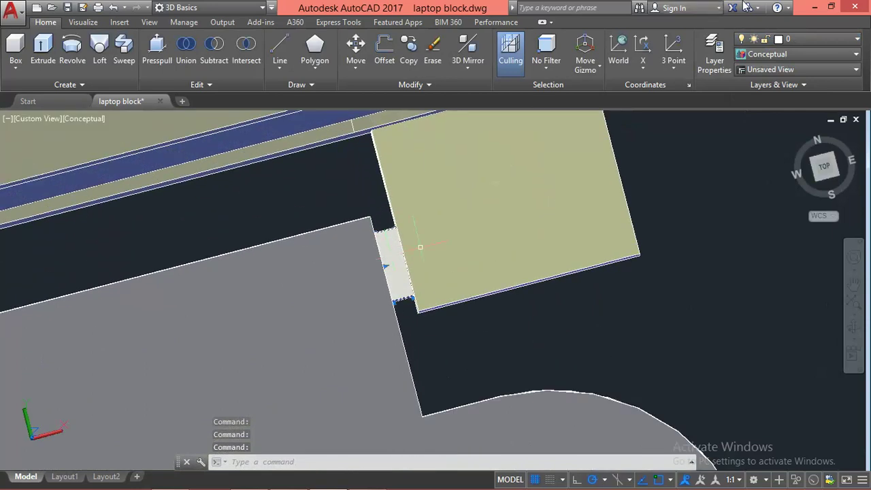
pyautogui.click(814, 39)
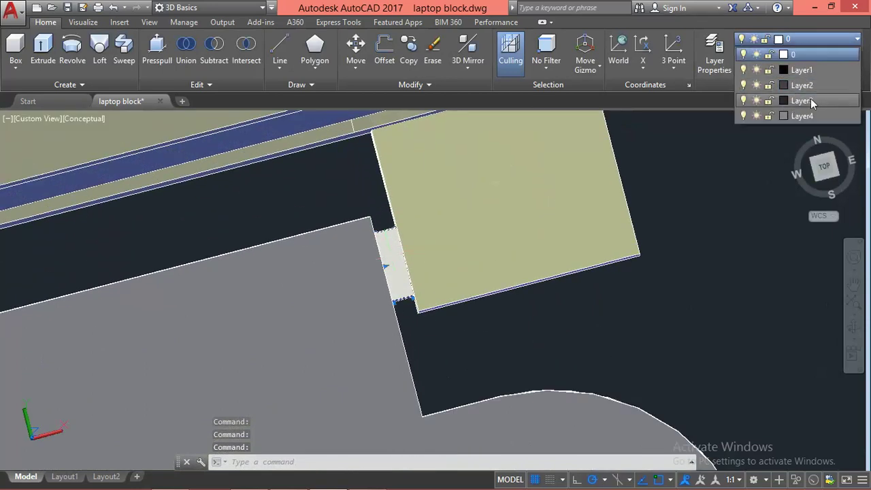
pyautogui.click(809, 84)
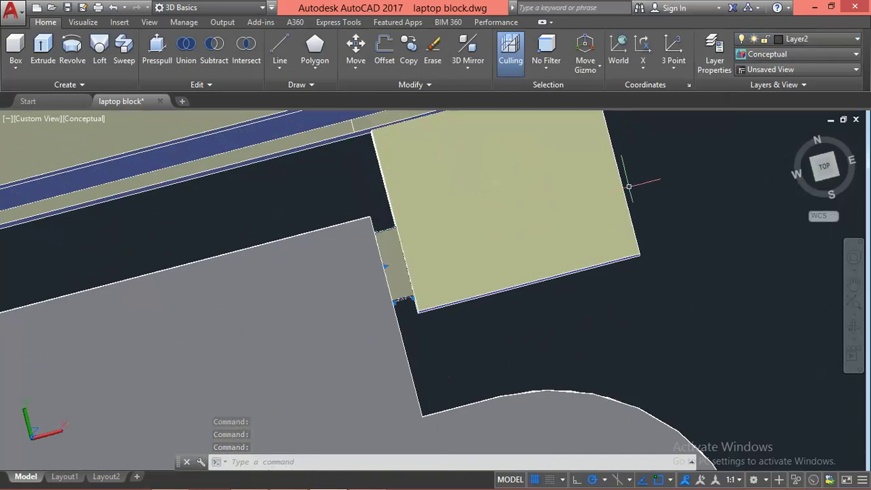
# Window-select the whole laptop base.
pyautogui.scroll(-2, 622, 181)
pyautogui.scroll(-3, 622, 181)
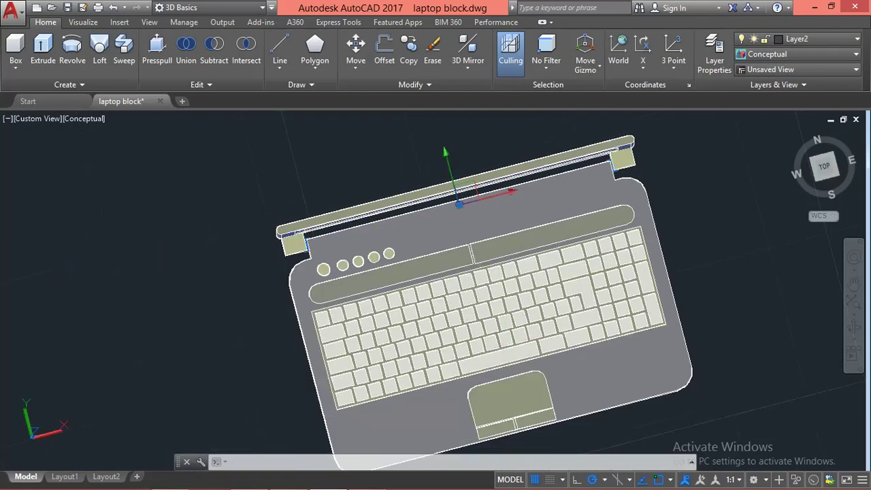
pyautogui.moveTo(511, 416); pyautogui.dragTo(398, 372, button='middle')
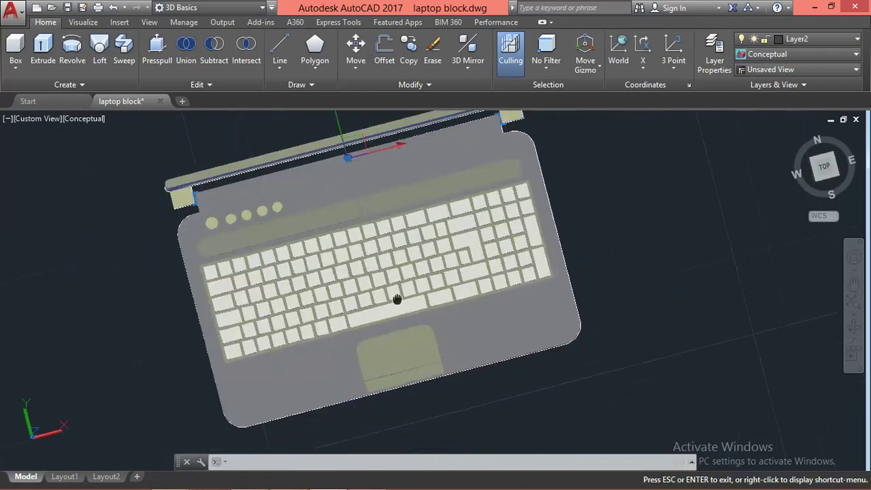
pyautogui.click(613, 306)
pyautogui.click(562, 355)
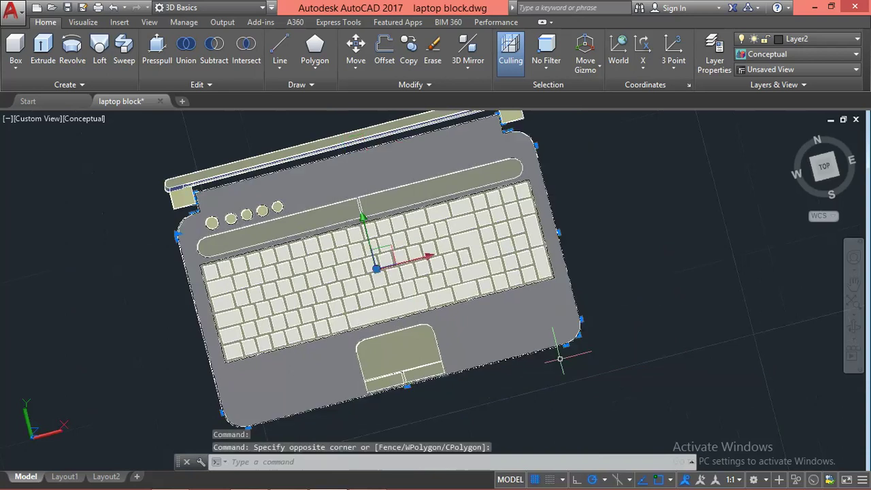
# Hide the selected laptop base objects and orbit to look straight down.
pyautogui.rightClick(553, 308)
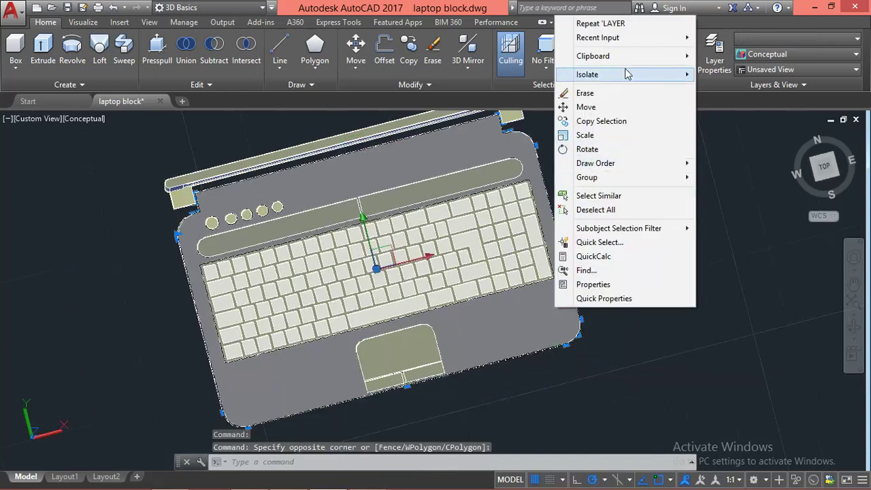
pyautogui.moveTo(587, 74)
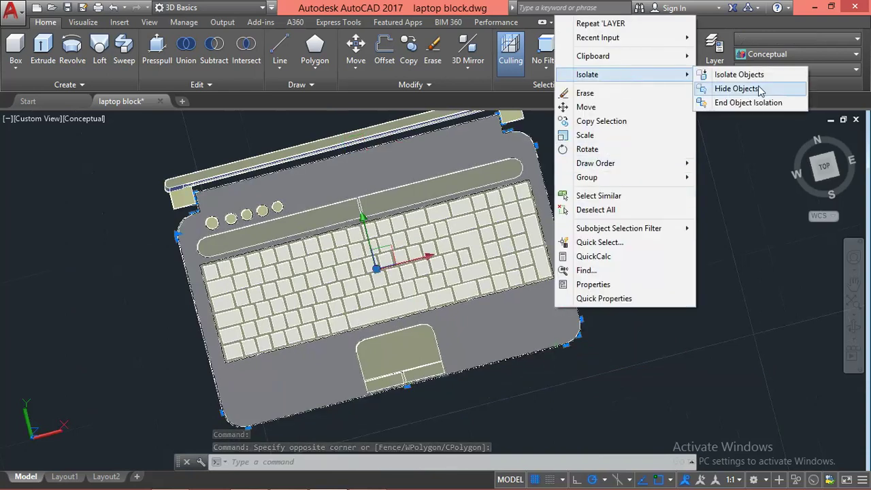
pyautogui.click(759, 90)
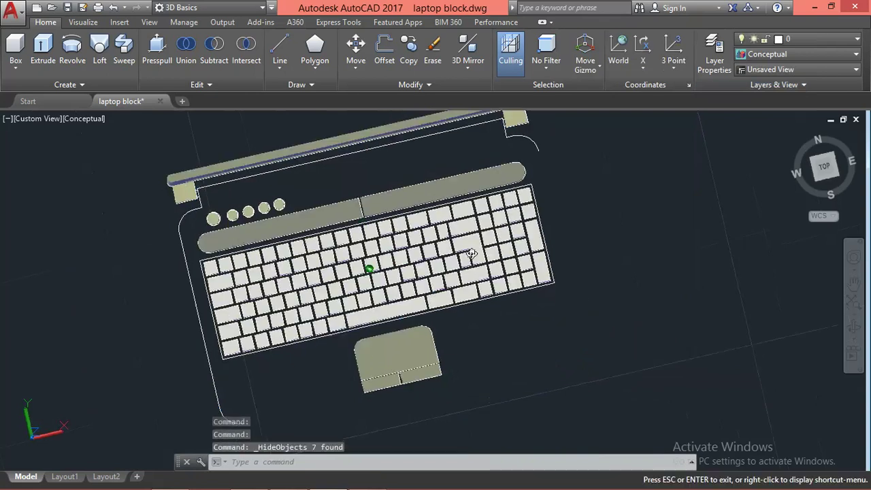
pyautogui.keyDown('shift'); pyautogui.moveTo(553, 308); pyautogui.dragTo(229, 237, button='middle'); pyautogui.keyUp('shift')
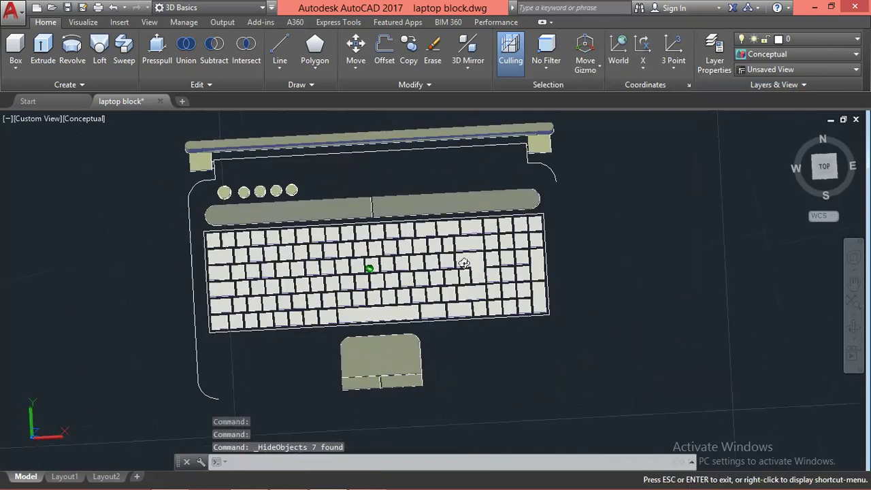
# Window-select all the keyboard keys and put them on Layer2.
pyautogui.click(165, 230)
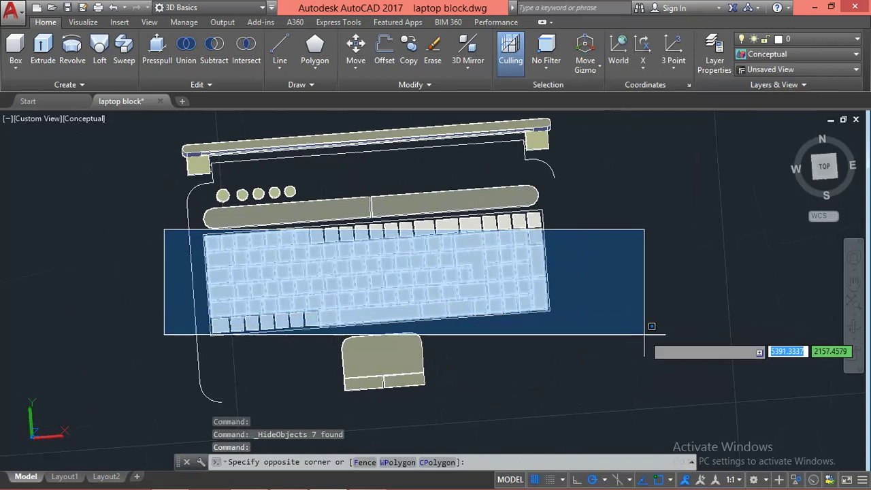
pyautogui.click(647, 336)
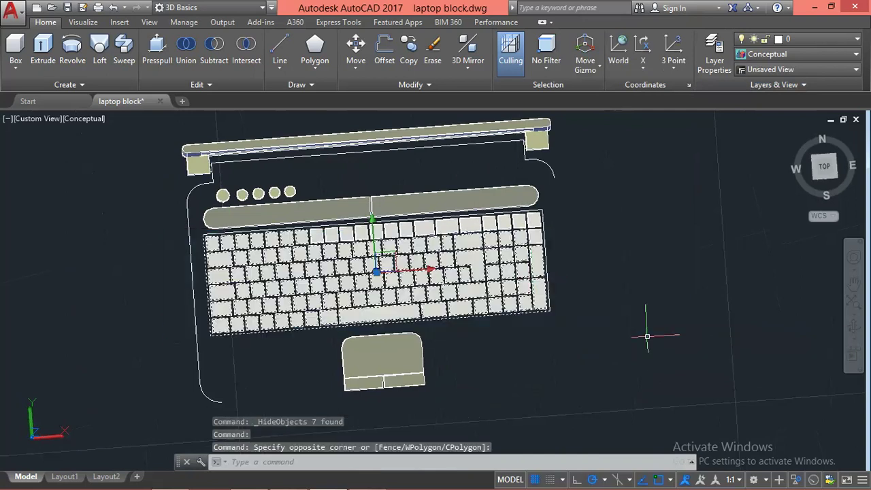
pyautogui.scroll(2, 497, 228)
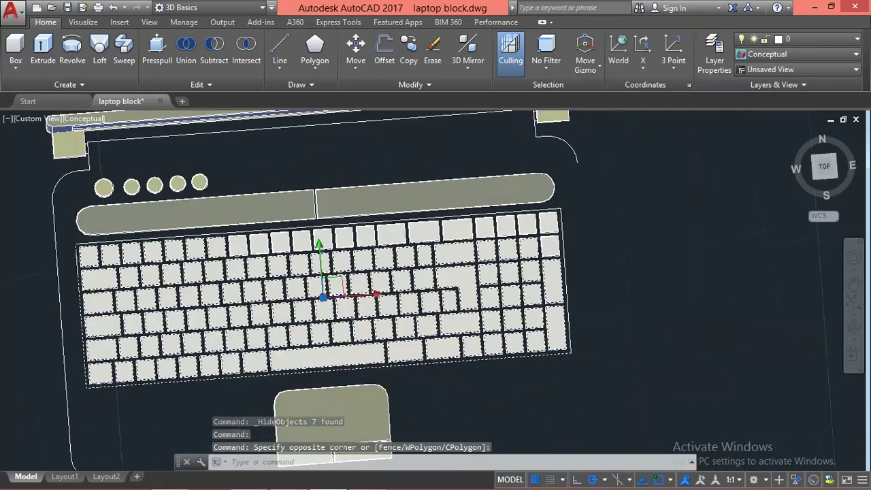
pyautogui.scroll(2, 503, 212)
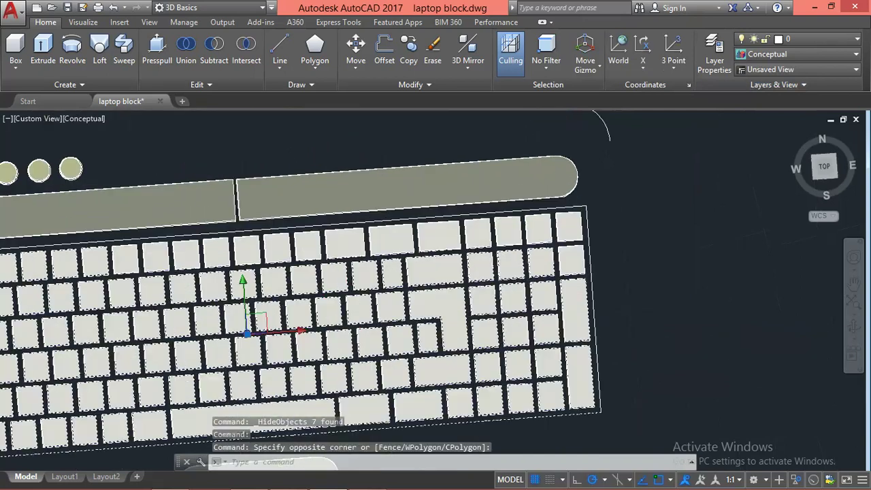
pyautogui.click(666, 221)
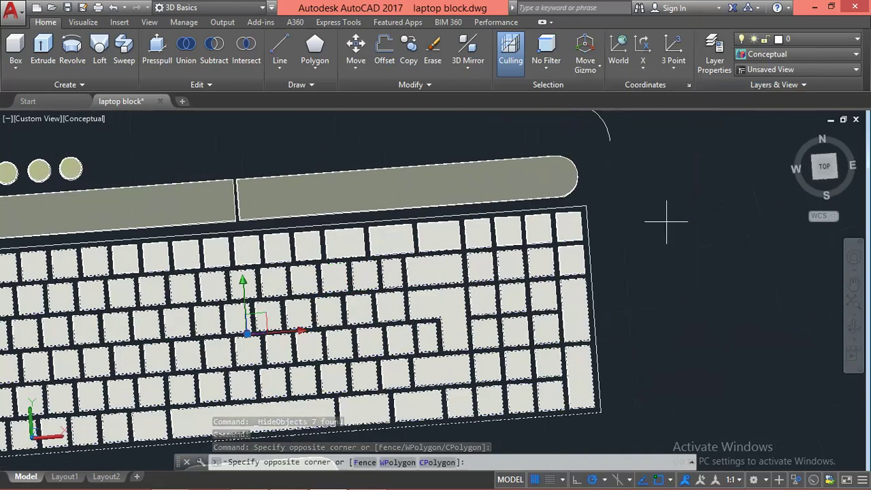
pyautogui.click(325, 313)
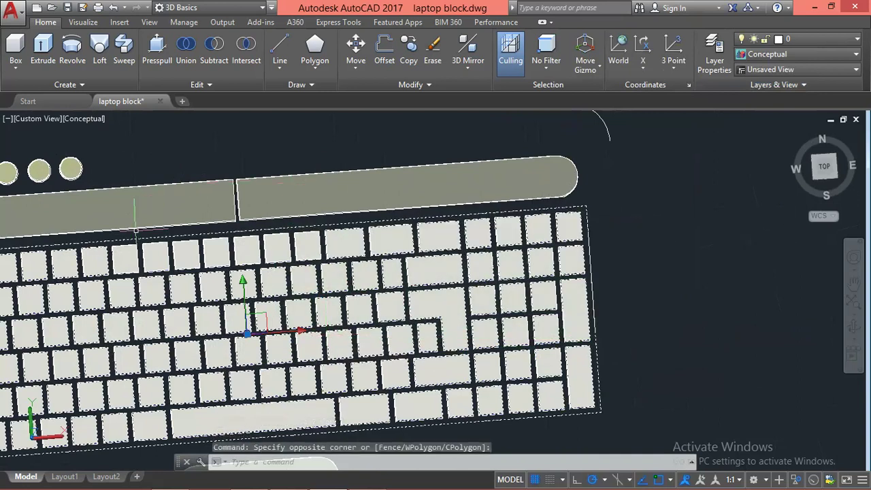
pyautogui.scroll(3, 135, 230)
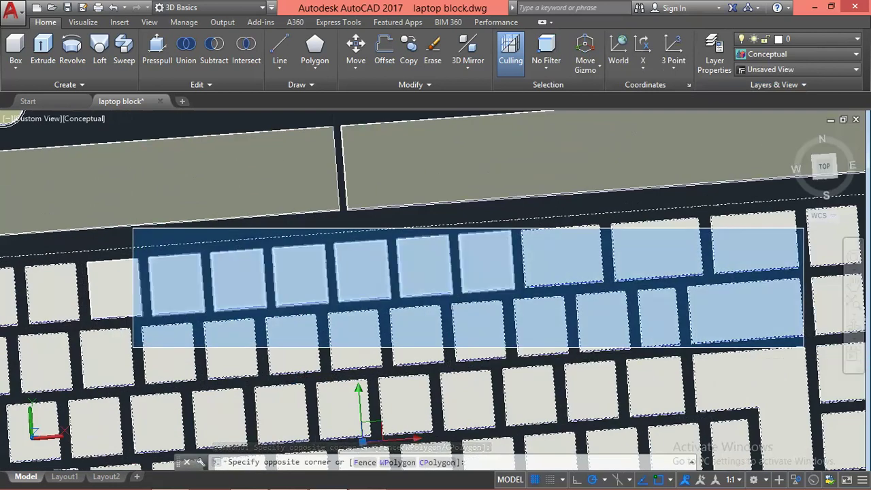
pyautogui.click(815, 348)
pyautogui.scroll(-4, 587, 276)
pyautogui.scroll(-2, 517, 259)
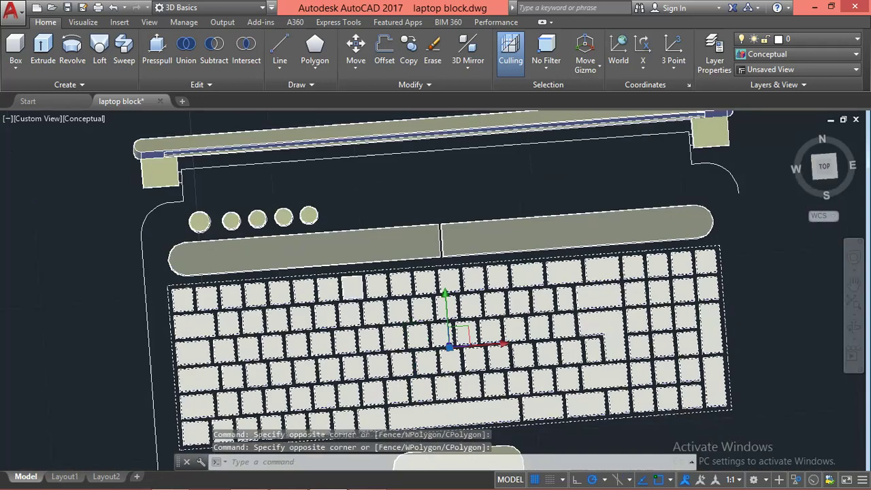
pyautogui.scroll(-1, 445, 232)
pyautogui.click(810, 38)
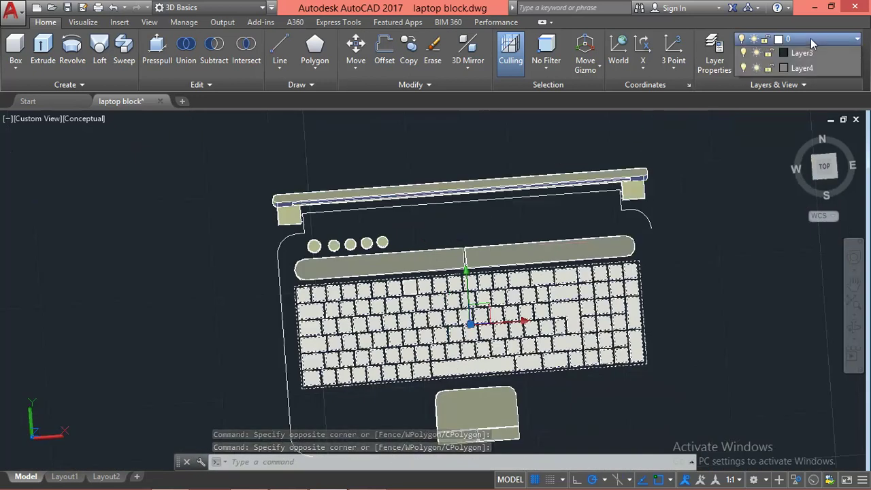
pyautogui.click(816, 98)
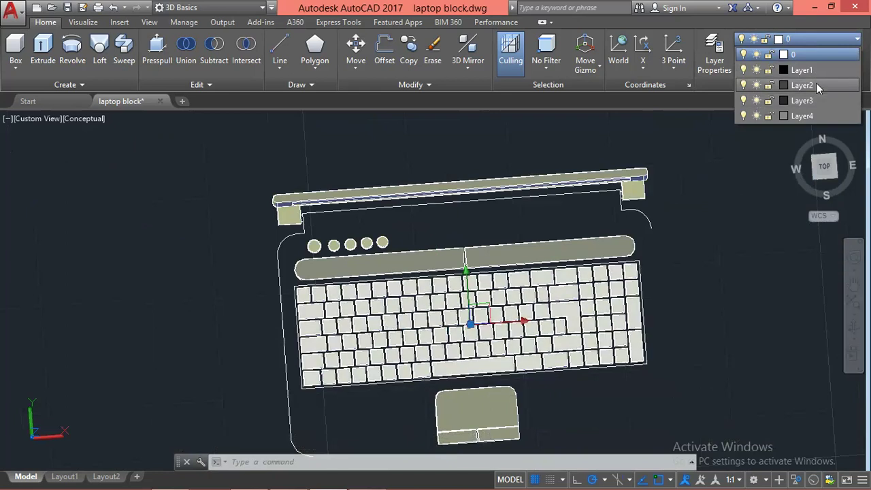
pyautogui.click(828, 86)
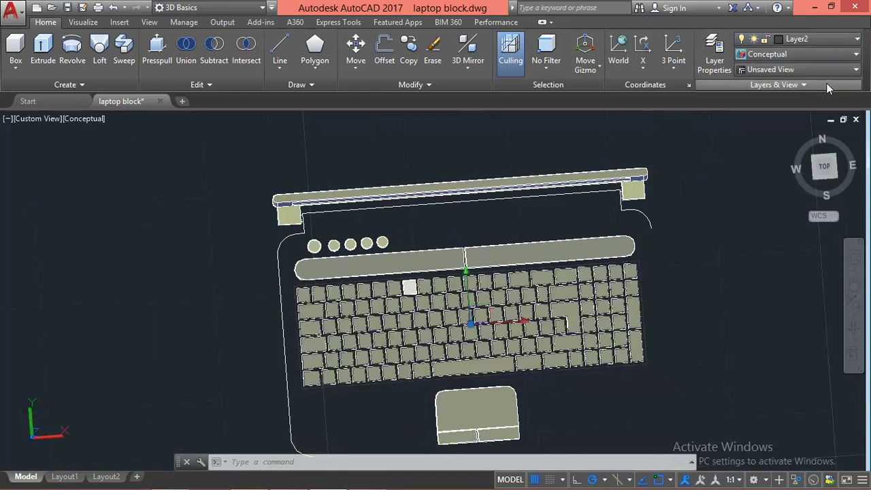
# Check a single top-row key's layer, then clear the selection.
pyautogui.click(692, 296)
pyautogui.press('Escape')
pyautogui.press('Escape')
pyautogui.press('Escape')
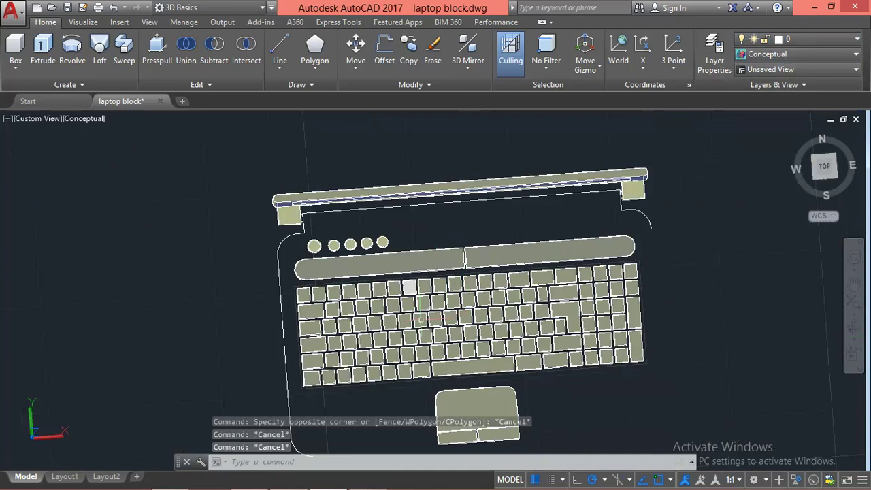
pyautogui.scroll(2, 421, 318)
pyautogui.click(404, 273)
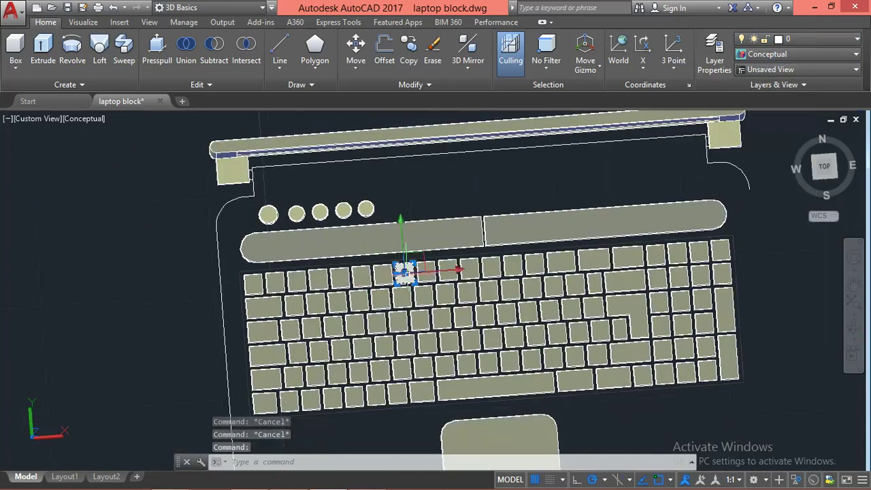
pyautogui.click(819, 41)
pyautogui.press('Escape')
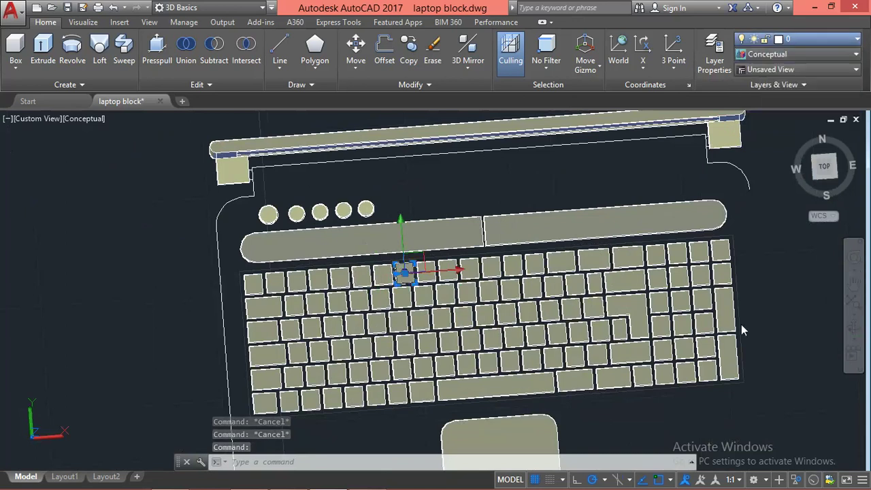
pyautogui.press('Escape')
pyautogui.scroll(-3, 292, 269)
# End object isolation to restore the 7 hidden objects, then view the laptop front-right.
pyautogui.scroll(-3, 293, 269)
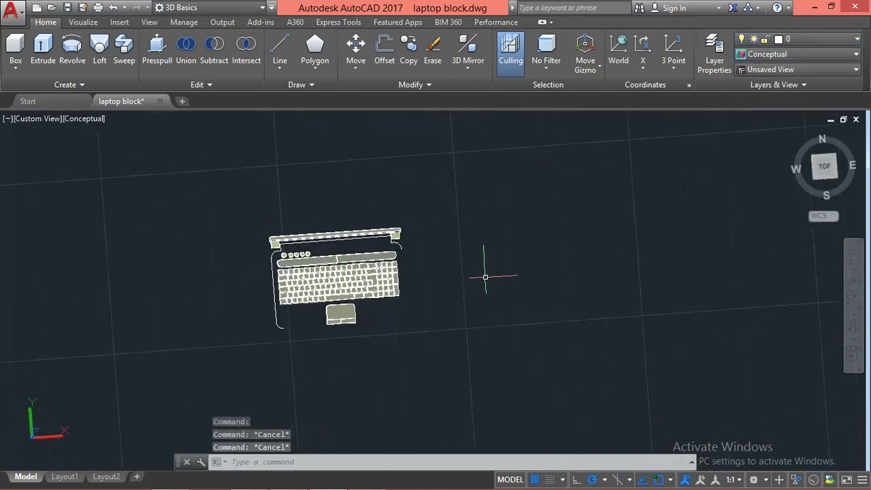
pyautogui.rightClick(486, 278)
pyautogui.moveTo(544, 100)
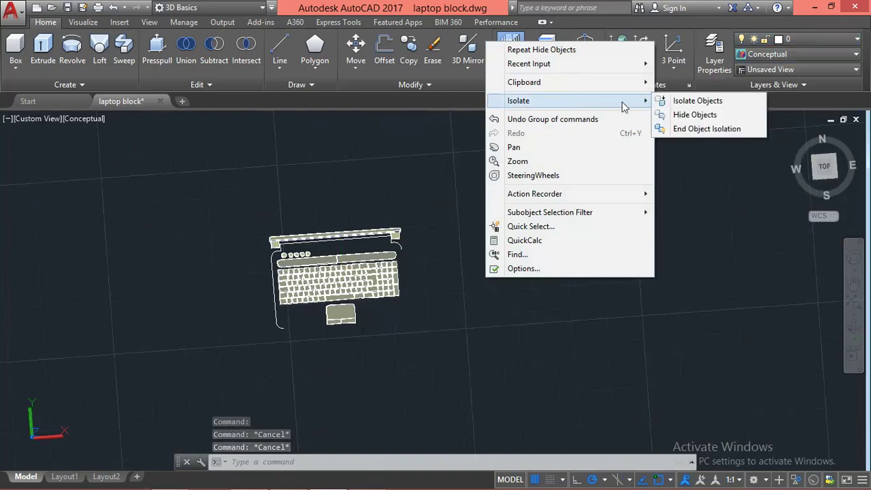
pyautogui.click(719, 135)
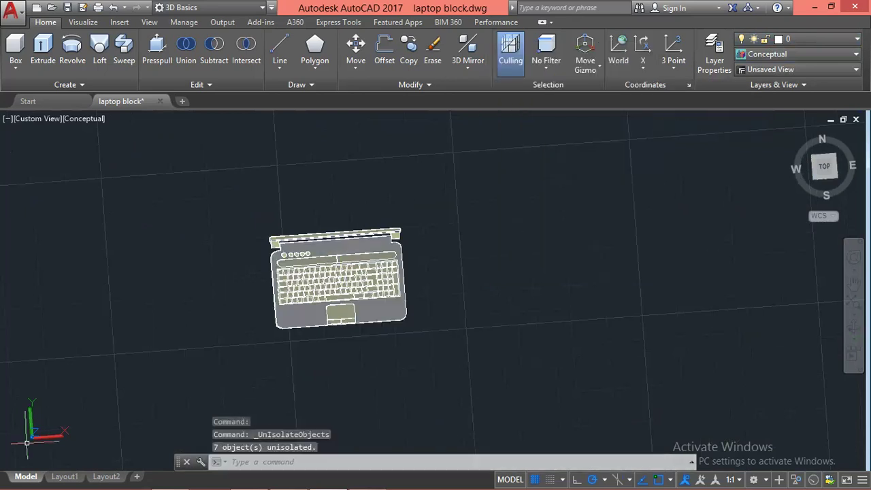
pyautogui.keyDown('shift'); pyautogui.moveTo(336, 306); pyautogui.dragTo(334, 258, button='middle'); pyautogui.keyUp('shift')
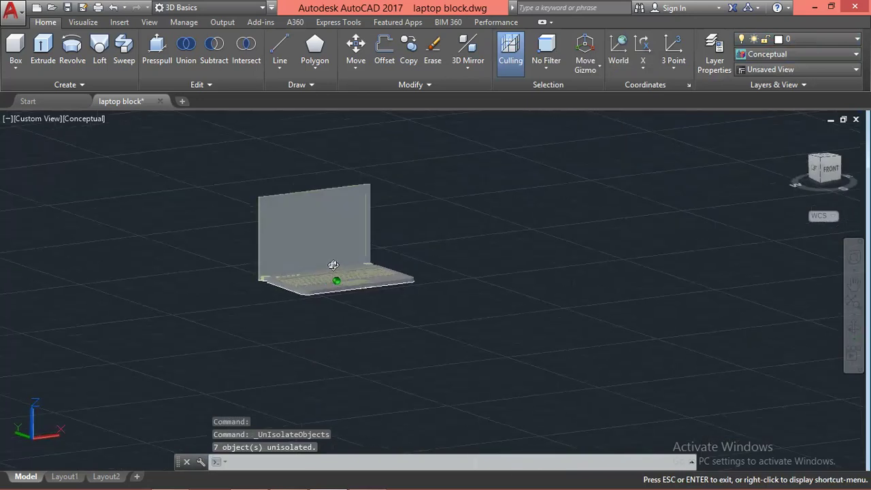
pyautogui.scroll(2, 305, 214)
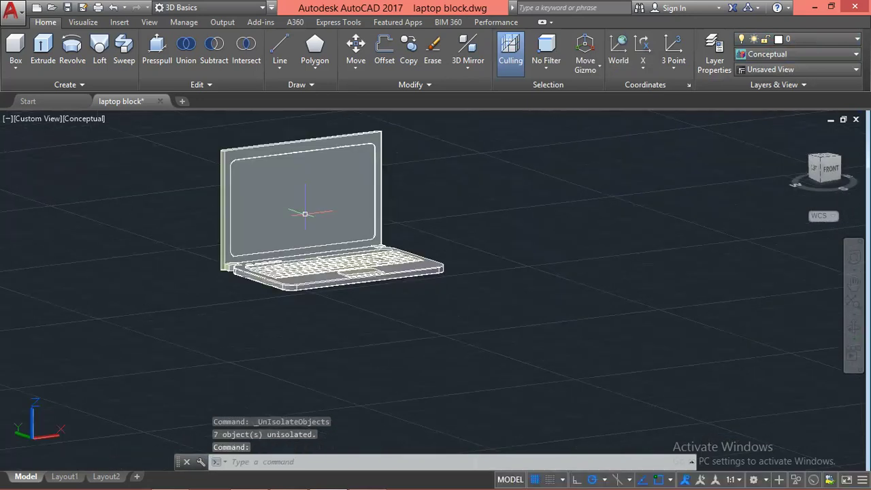
pyautogui.scroll(3, 291, 220)
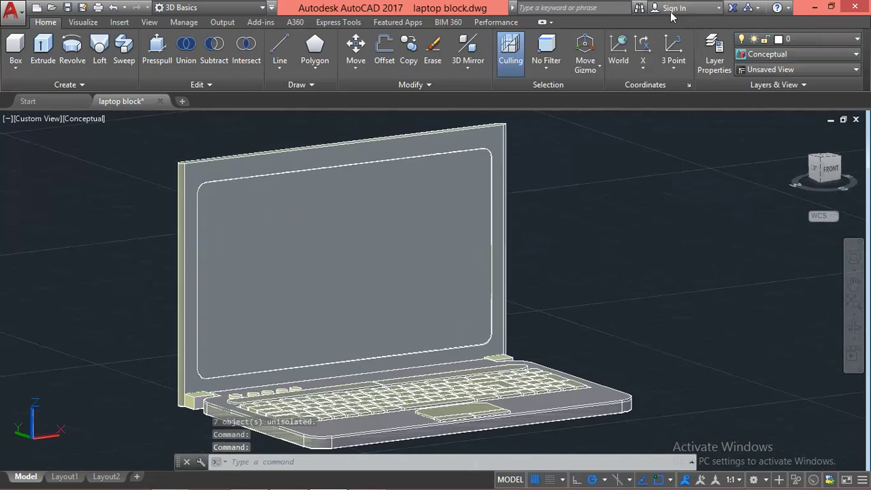
pyautogui.keyDown('shift'); pyautogui.moveTo(605, 162); pyautogui.dragTo(504, 178, button='middle'); pyautogui.keyUp('shift')
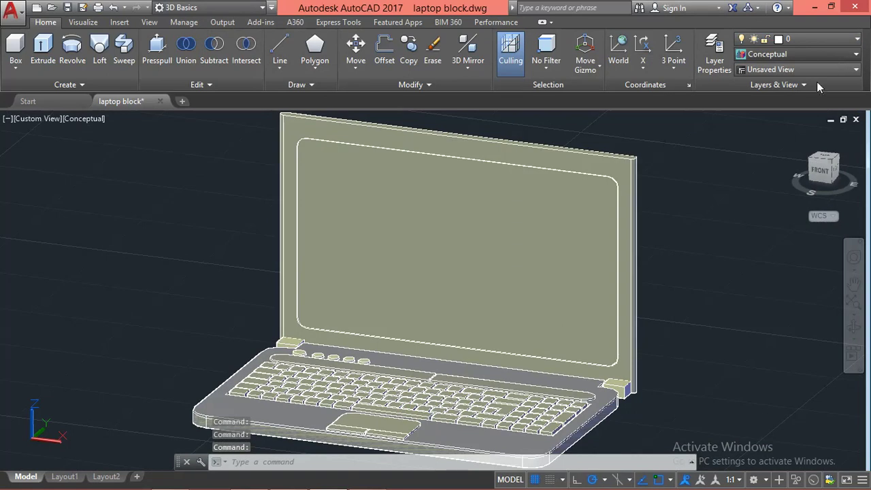
# Switch the viewport to the Realistic visual style and orbit around the small laptop.
pyautogui.click(830, 54)
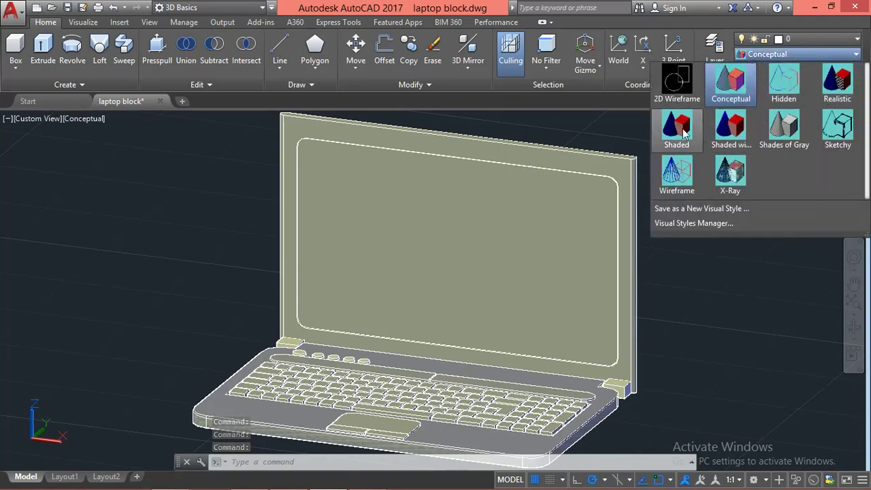
pyautogui.click(837, 80)
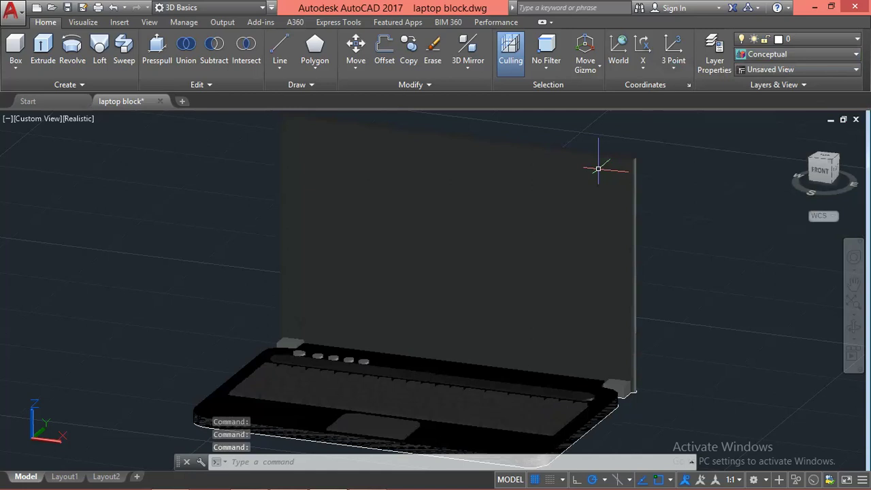
pyautogui.press('Escape')
pyautogui.press('Escape')
pyautogui.scroll(-5, 564, 228)
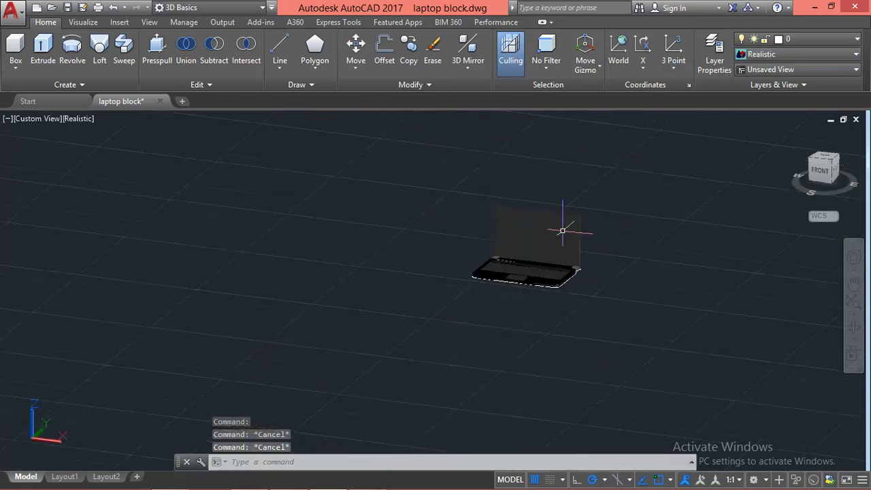
pyautogui.moveTo(565, 228)
pyautogui.keyDown('shift'); pyautogui.mouseDown(button='middle')
pyautogui.moveTo(549, 350)
pyautogui.moveTo(576, 346)
pyautogui.mouseUp(button='middle'); pyautogui.keyUp('shift')
pyautogui.scroll(3, 544, 178)
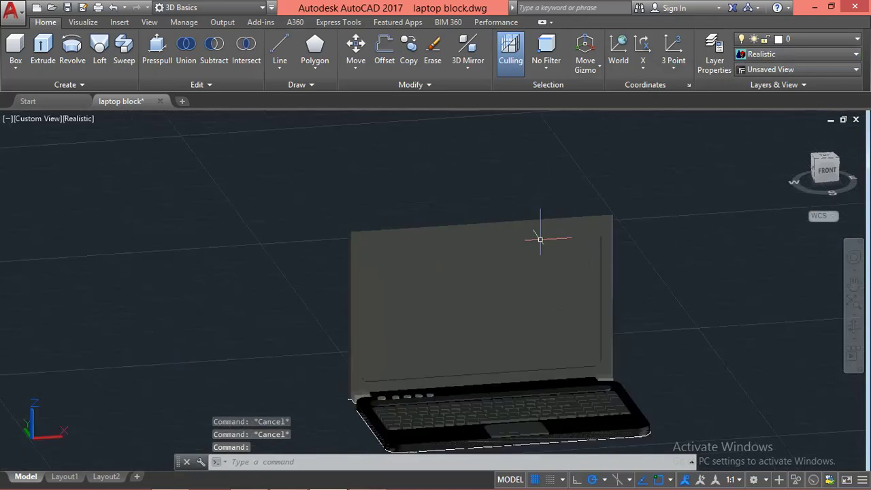
# Move the laptop's screen panel onto Layer1 so it renders black, then orbit to check it.
pyautogui.click(521, 297)
pyautogui.click(813, 39)
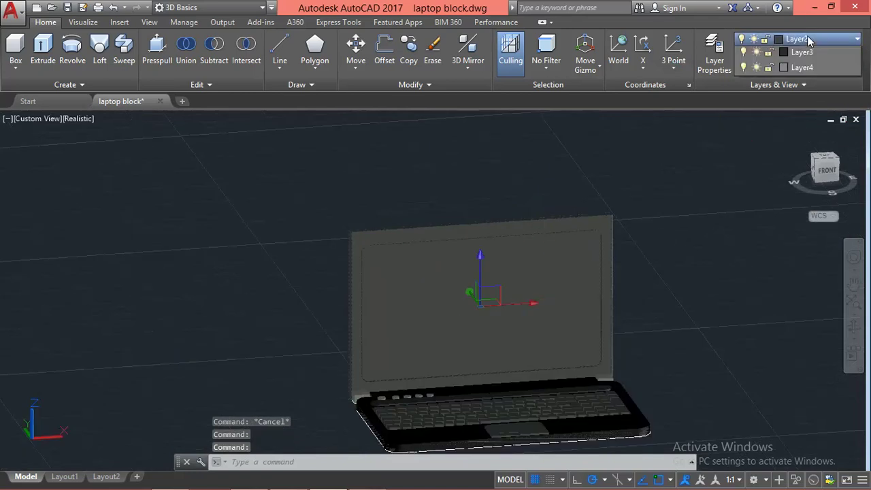
pyautogui.click(803, 70)
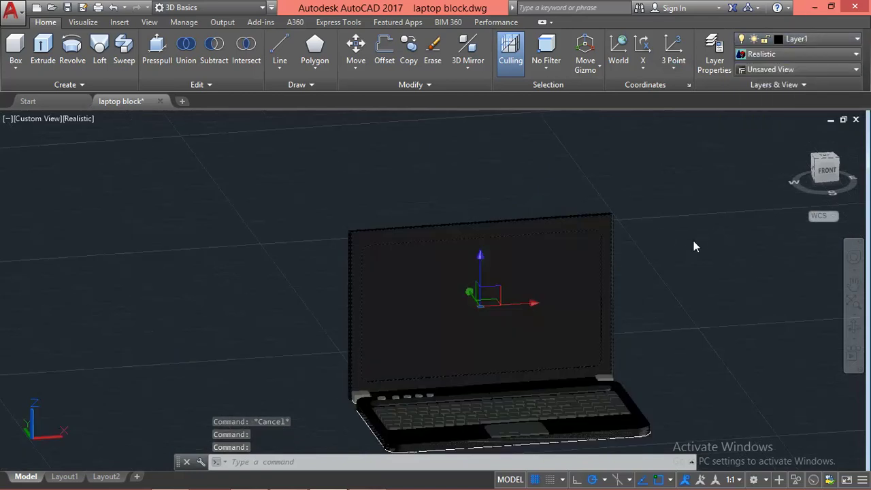
pyautogui.press('Escape')
pyautogui.keyDown('shift'); pyautogui.moveTo(574, 364); pyautogui.dragTo(551, 352, button='middle'); pyautogui.keyUp('shift')
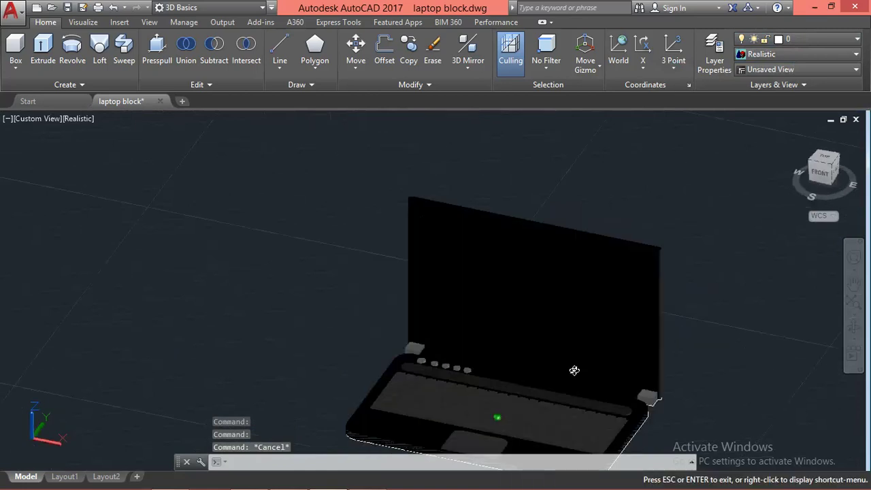
pyautogui.scroll(-4, 578, 327)
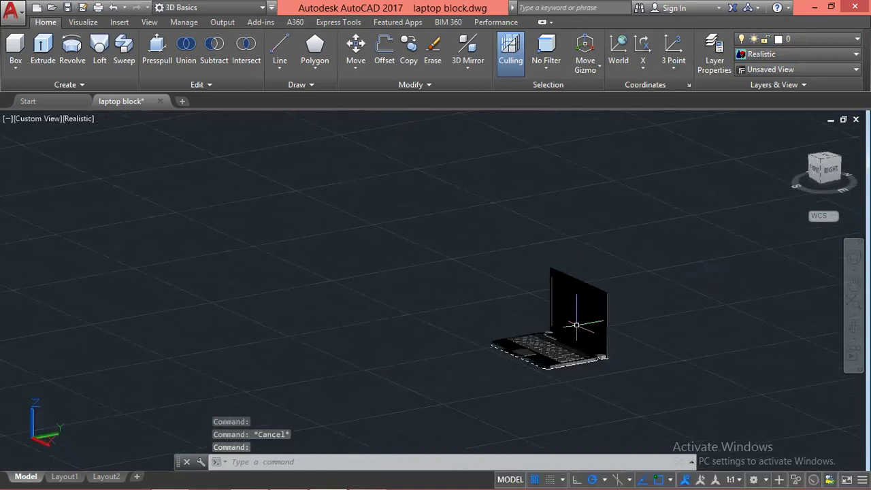
pyautogui.scroll(6, 578, 327)
pyautogui.keyDown('shift'); pyautogui.moveTo(555, 335); pyautogui.dragTo(554, 370, button='middle'); pyautogui.keyUp('shift')
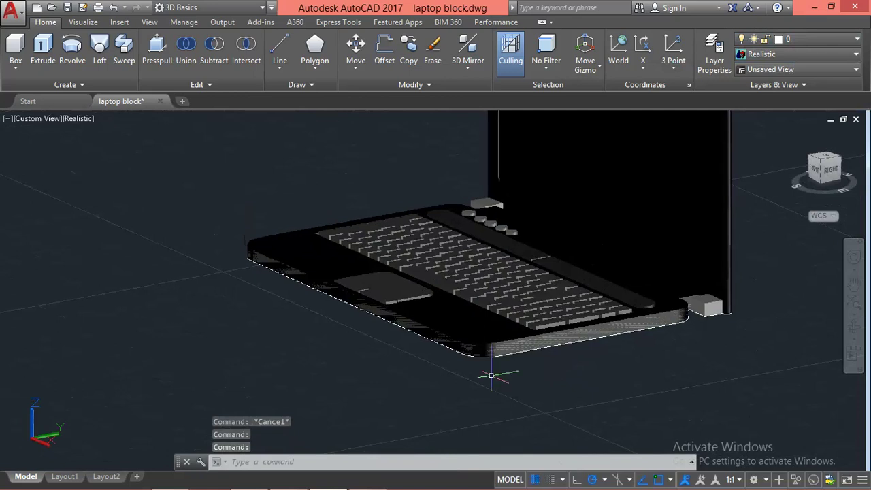
pyautogui.moveTo(492, 375)
pyautogui.keyDown('shift'); pyautogui.mouseDown(button='middle')
pyautogui.moveTo(530, 437)
pyautogui.moveTo(615, 446)
pyautogui.moveTo(640, 436)
pyautogui.moveTo(644, 387)
pyautogui.moveTo(587, 321)
pyautogui.moveTo(592, 385)
pyautogui.moveTo(696, 115)
pyautogui.mouseUp(button='middle'); pyautogui.keyUp('shift')
# Render the laptop in Shaded with edges and orbit around it to inspect the layer-coloured parts.
pyautogui.click(791, 38)
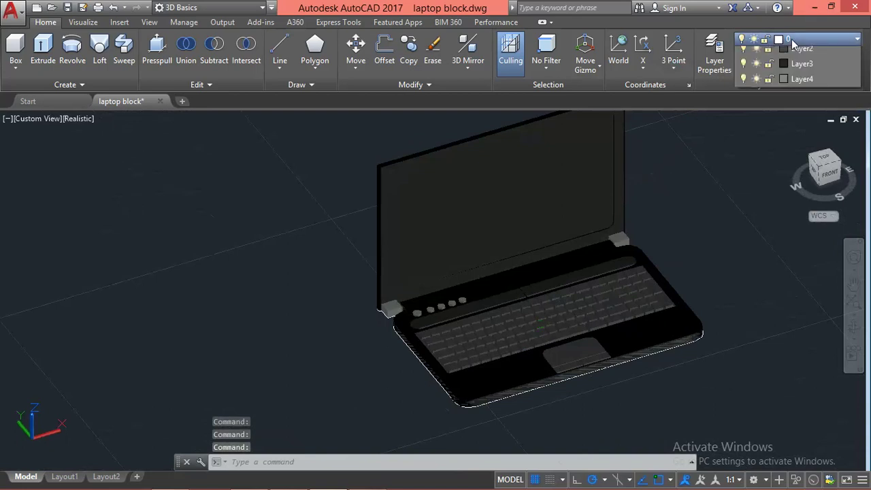
pyautogui.click(792, 56)
pyautogui.click(794, 53)
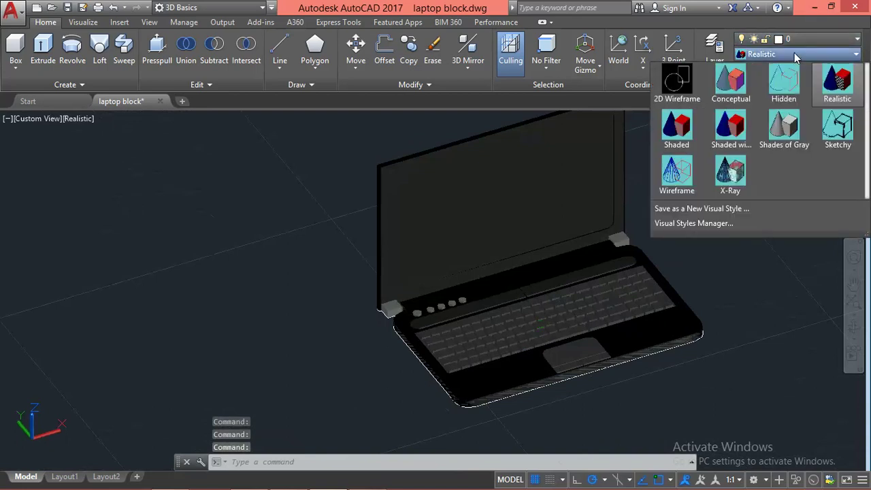
pyautogui.click(733, 132)
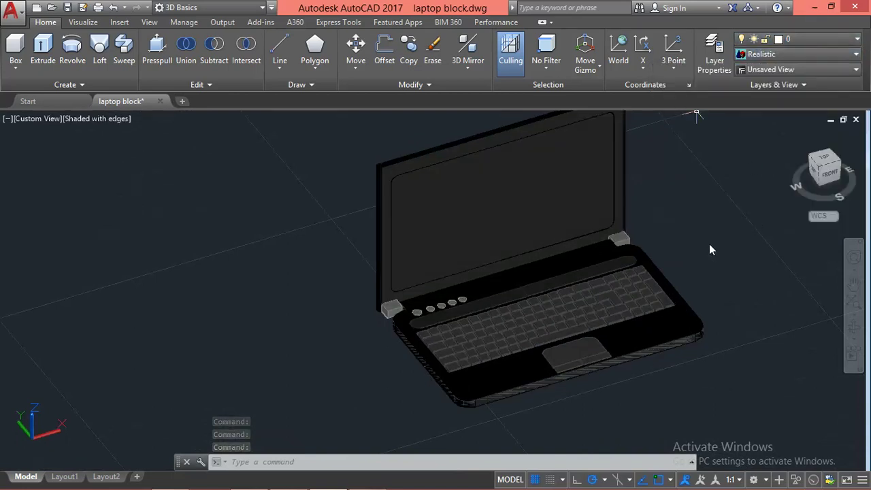
pyautogui.moveTo(739, 258); pyautogui.dragTo(663, 239, button='middle')
pyautogui.scroll(-1, 647, 274)
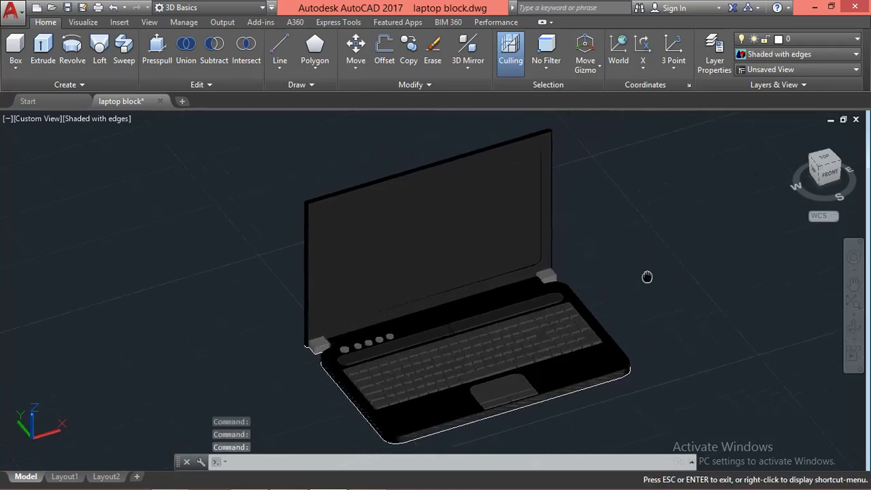
pyautogui.moveTo(632, 266)
pyautogui.mouseDown(button='middle')
pyautogui.moveTo(696, 263)
pyautogui.moveTo(618, 311)
pyautogui.mouseUp(button='middle')
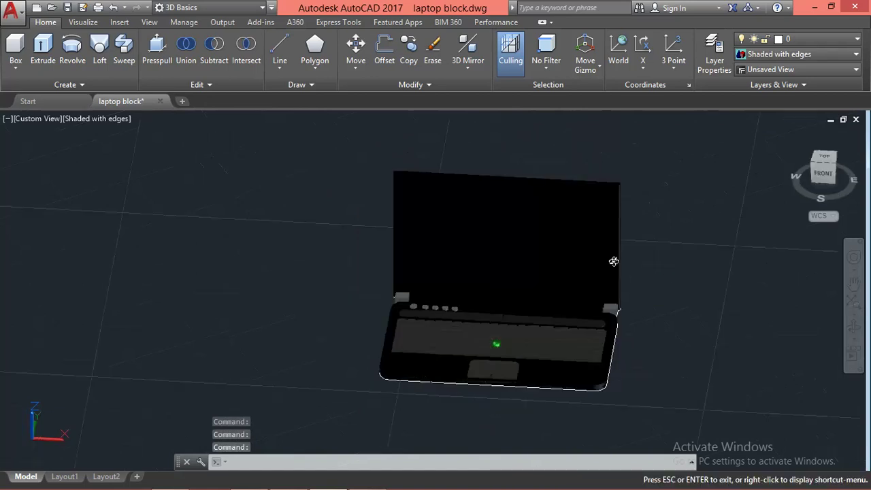
pyautogui.moveTo(706, 298)
pyautogui.keyDown('shift'); pyautogui.mouseDown(button='middle')
pyautogui.moveTo(633, 266)
pyautogui.moveTo(632, 305)
pyautogui.mouseUp(button='middle'); pyautogui.keyUp('shift')
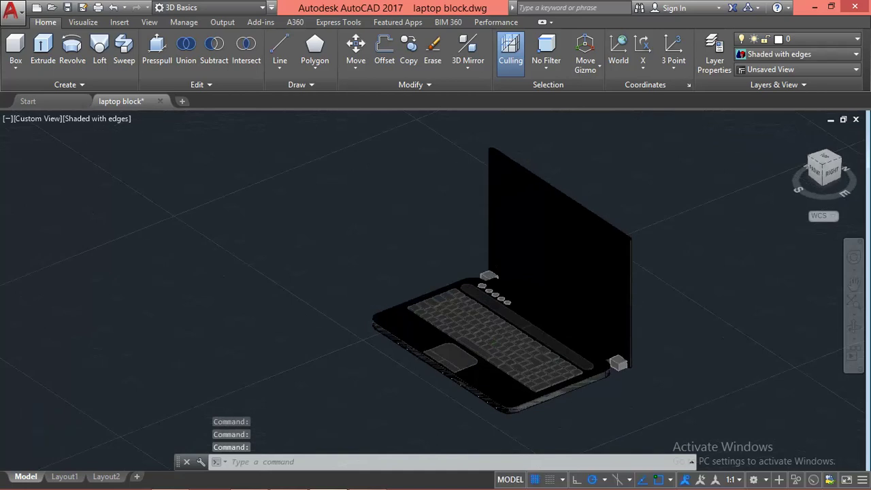
pyautogui.scroll(5, 602, 304)
pyautogui.moveTo(363, 226)
pyautogui.keyDown('shift'); pyautogui.mouseDown(button='middle')
pyautogui.moveTo(586, 341)
pyautogui.moveTo(577, 305)
pyautogui.moveTo(563, 311)
pyautogui.mouseUp(button='middle'); pyautogui.keyUp('shift')
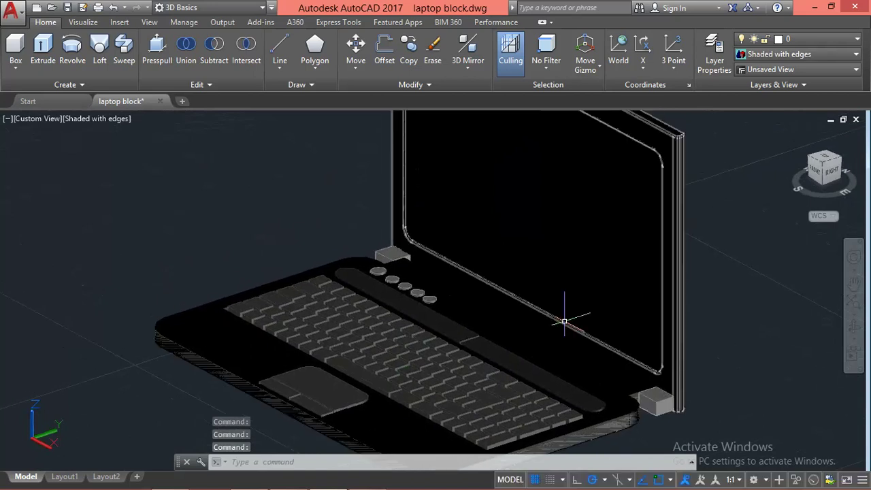